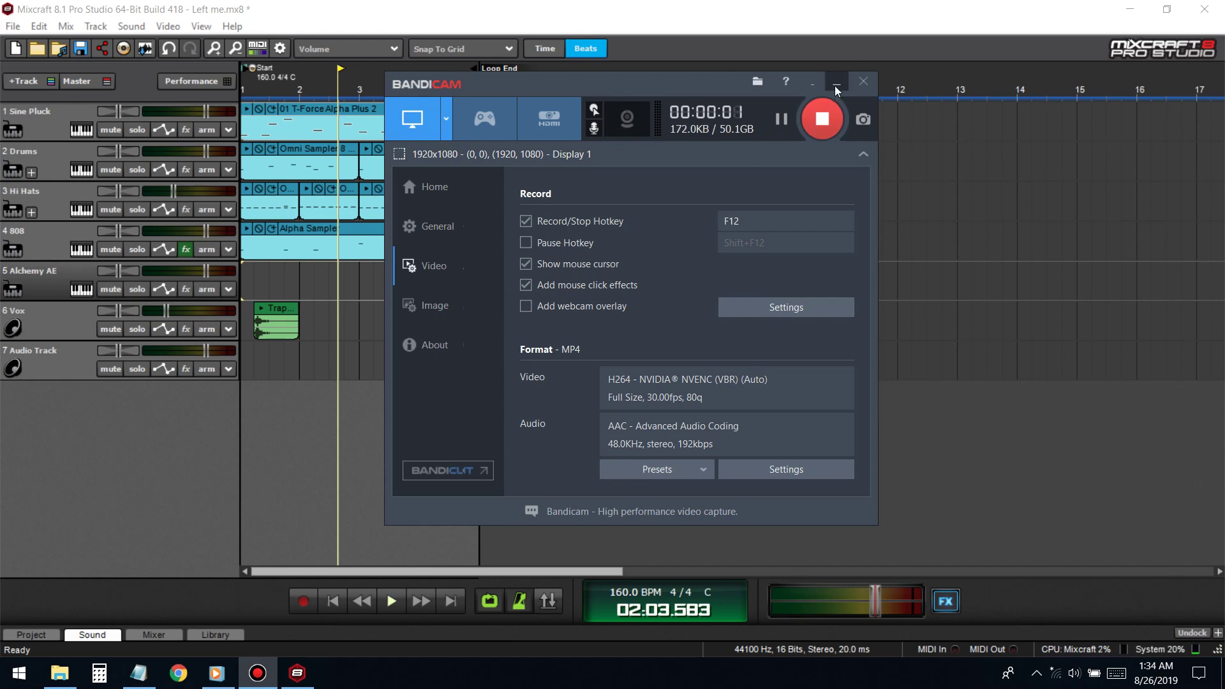
- Minimize the recorder window and play back the full beat loop to hear all tracks together
left_click(835, 85)
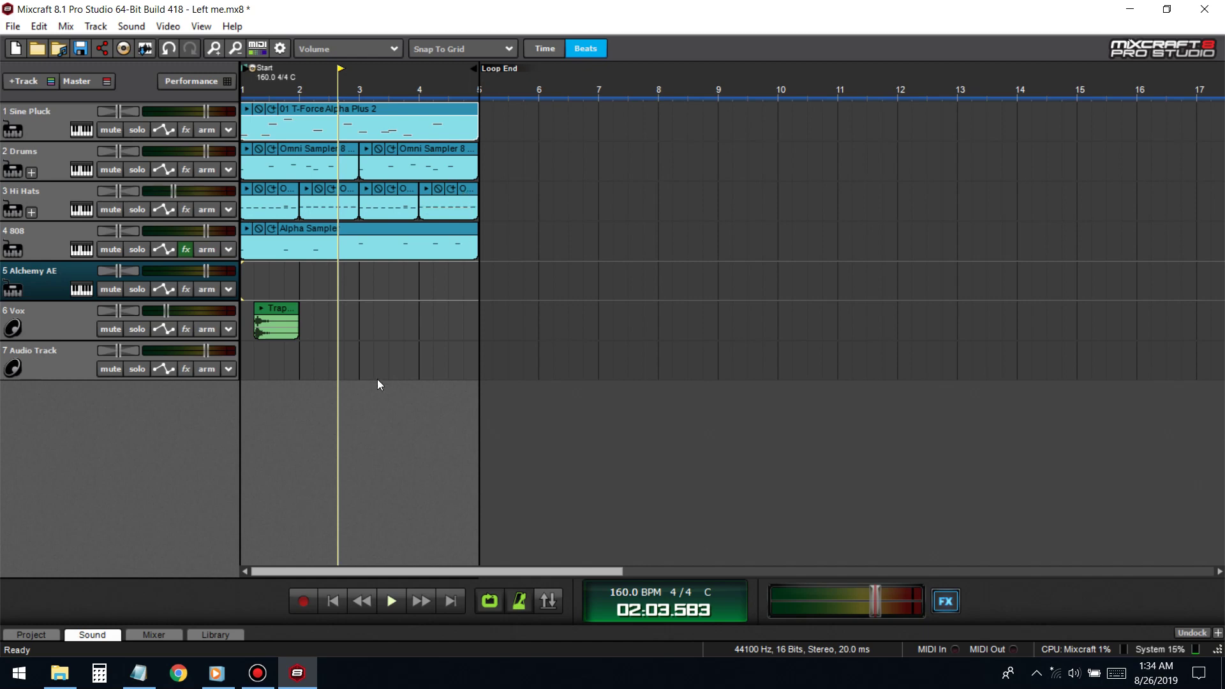
key("space")
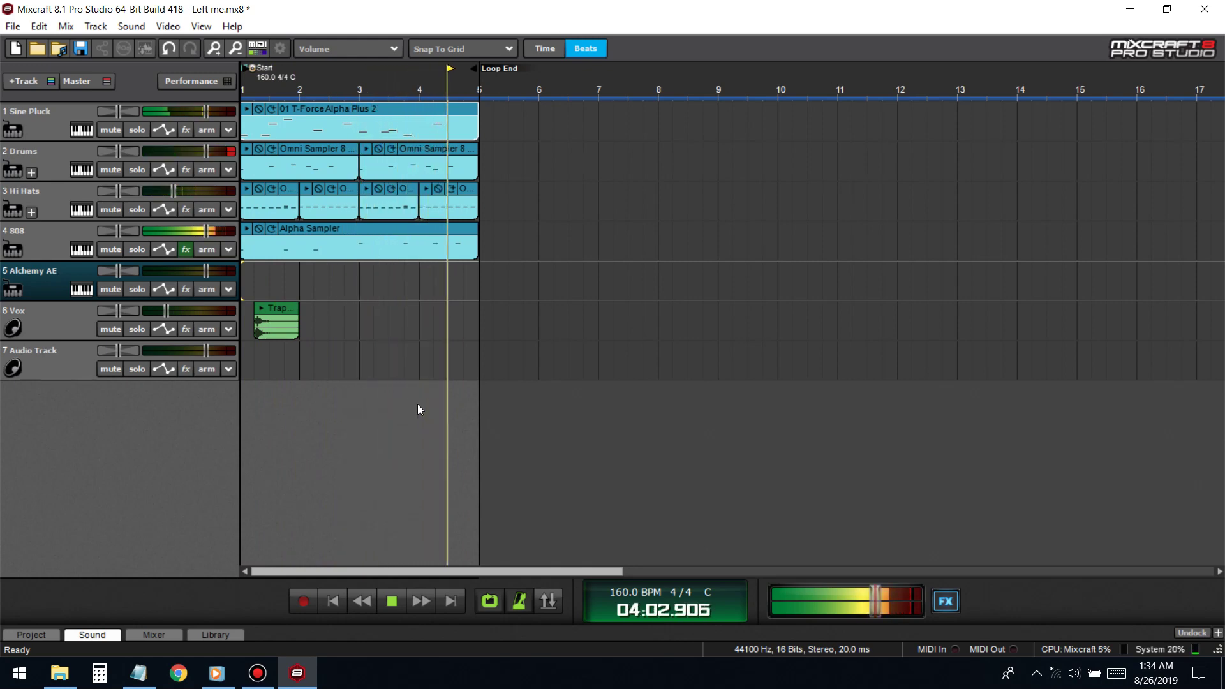
key("space")
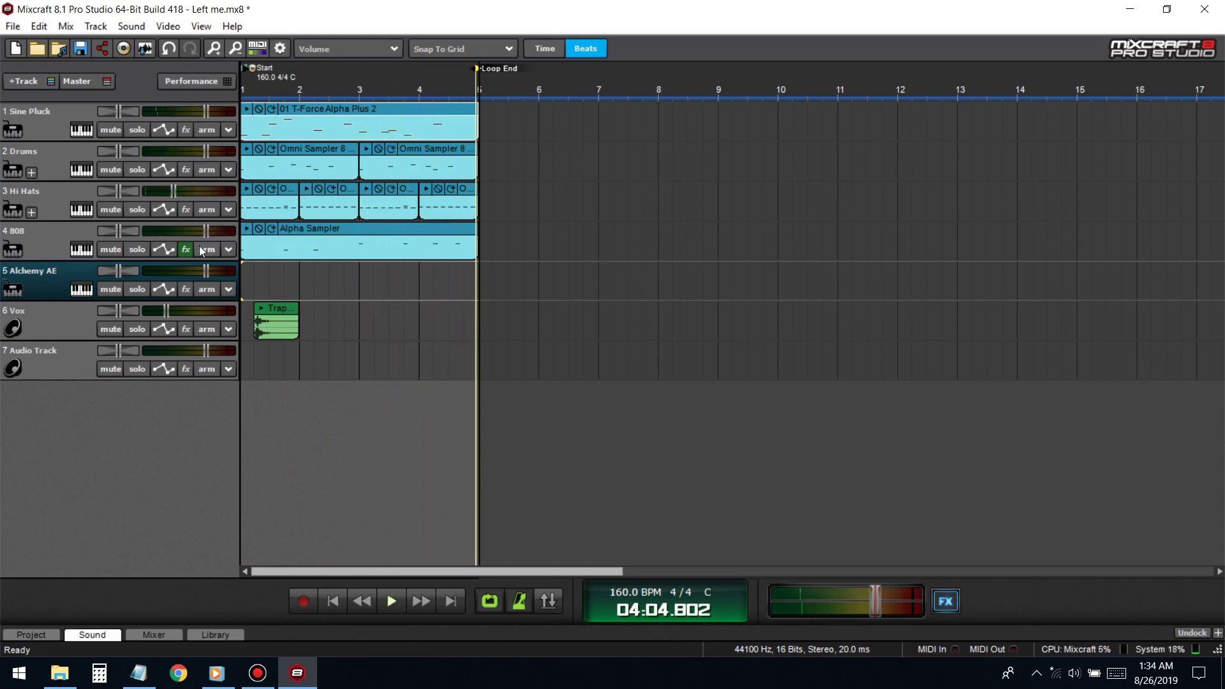
- Remove the Limiter6-x64 effect from the 808 track and from the master track
left_click(186, 250)
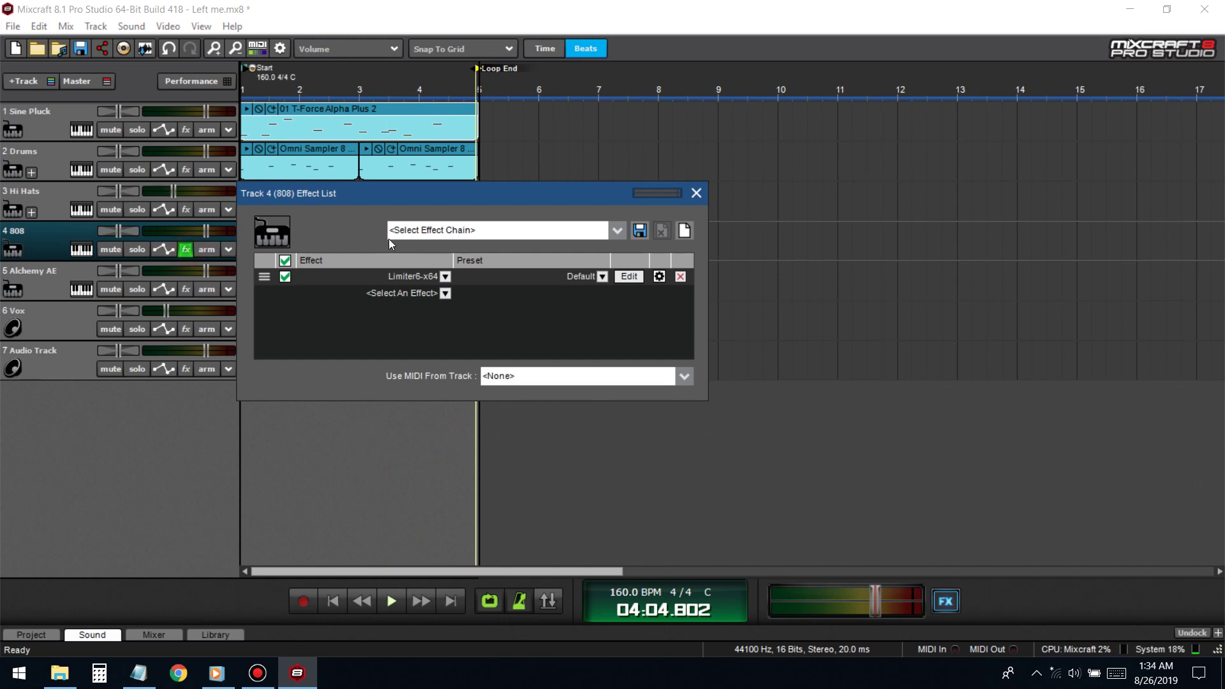
left_click(680, 277)
left_click(695, 194)
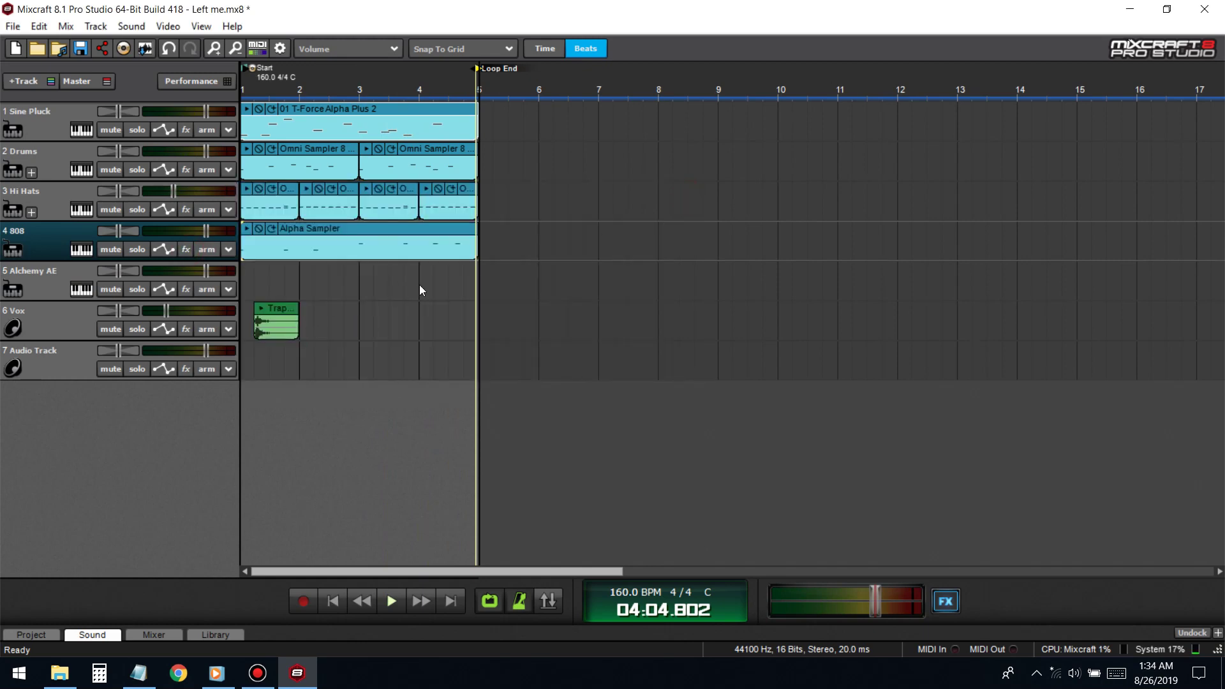
left_click(946, 609)
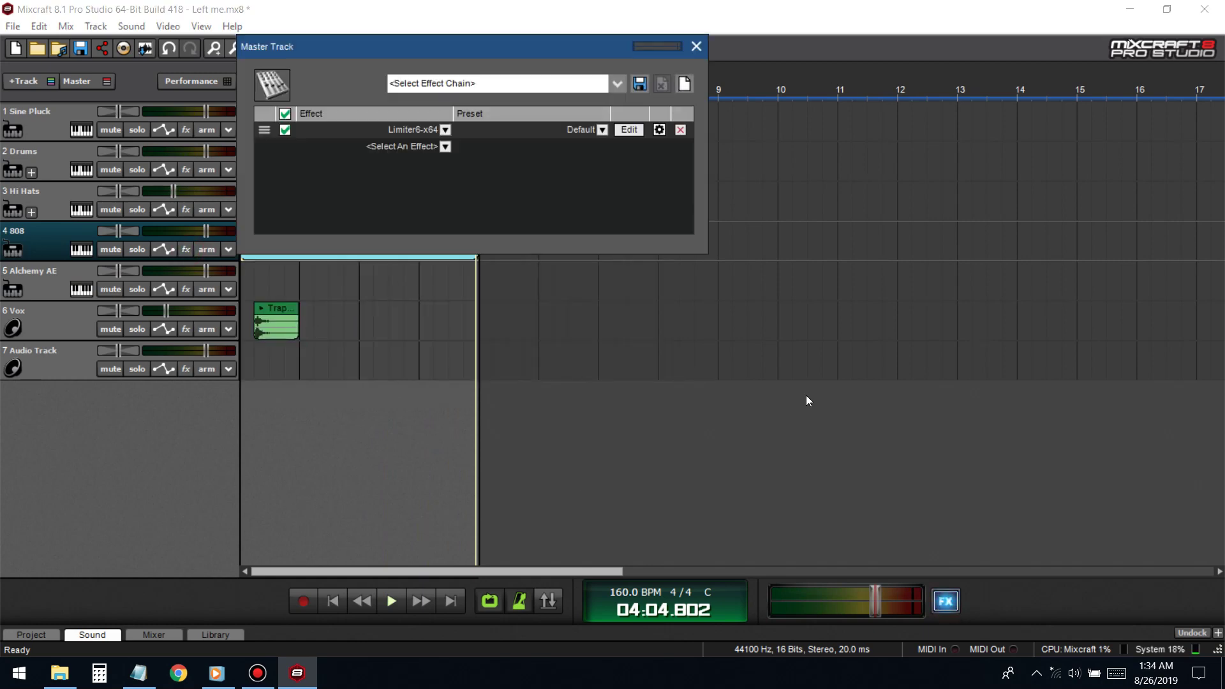
left_click(680, 128)
left_click(695, 47)
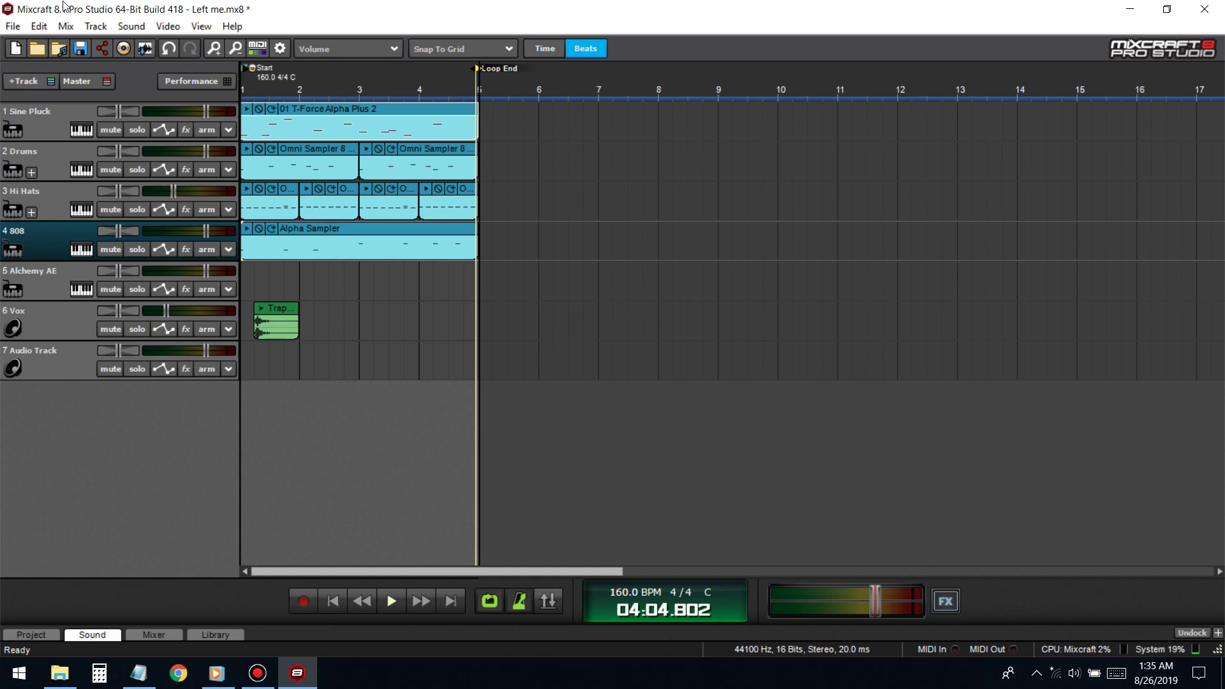
- Solo the Sine Pluck track and play it back on its own
left_click(136, 128)
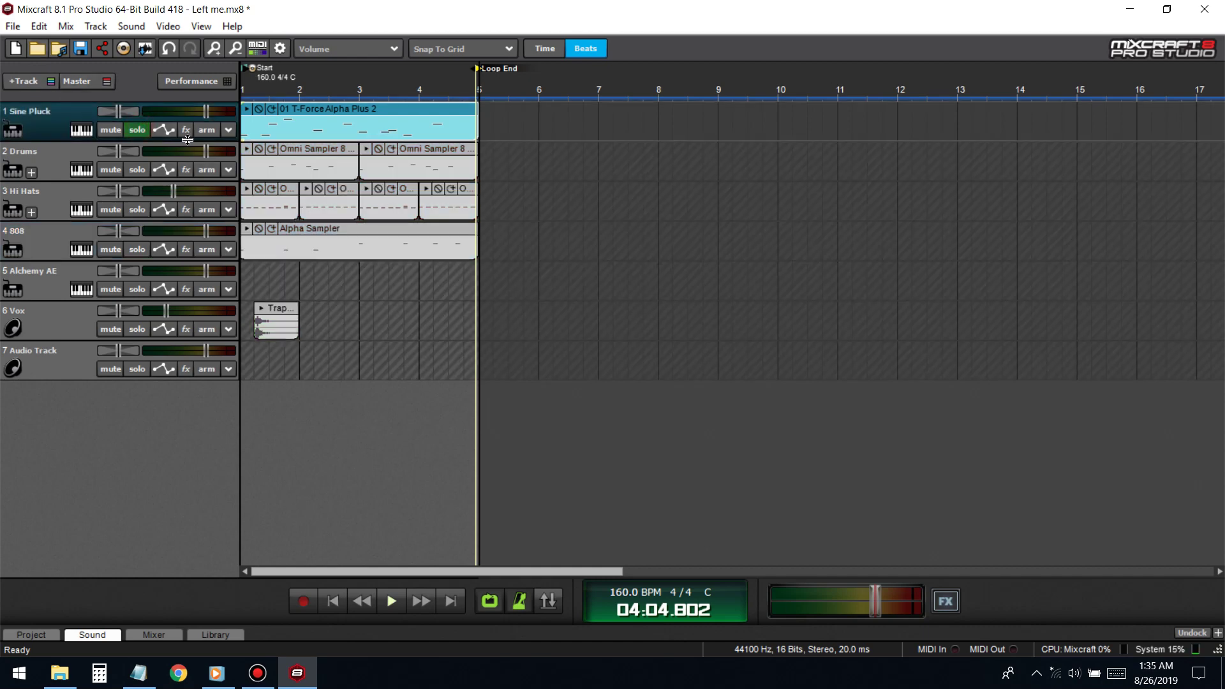
key("space")
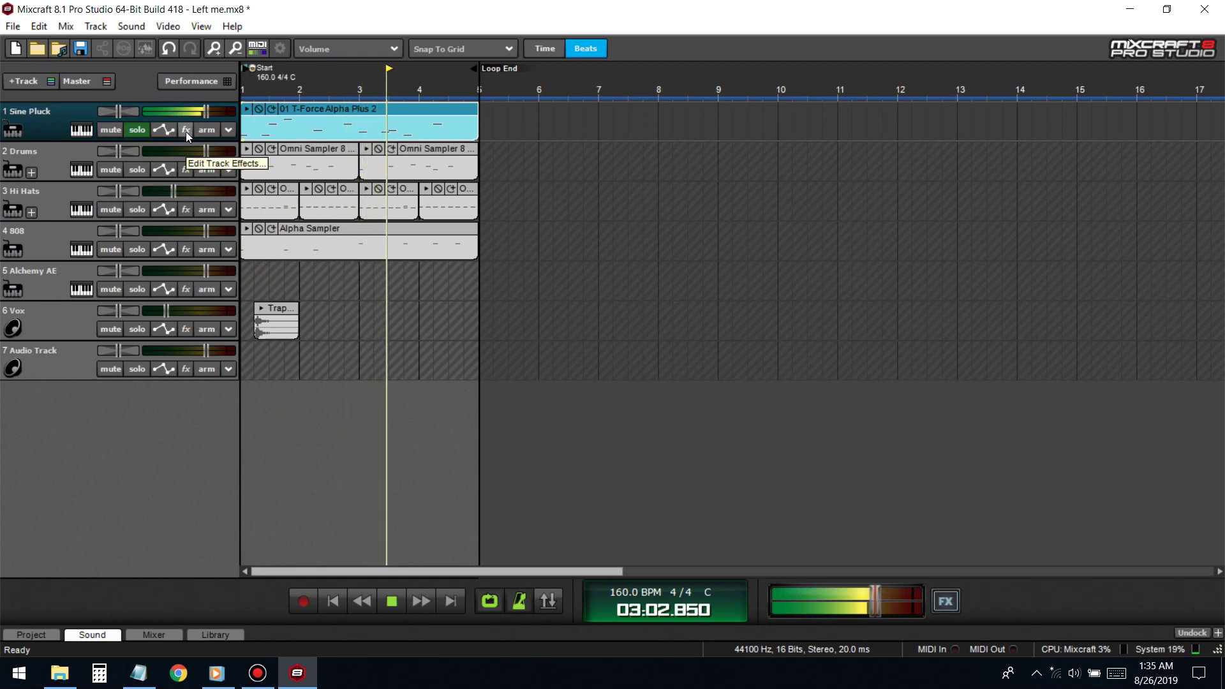
left_click(186, 130)
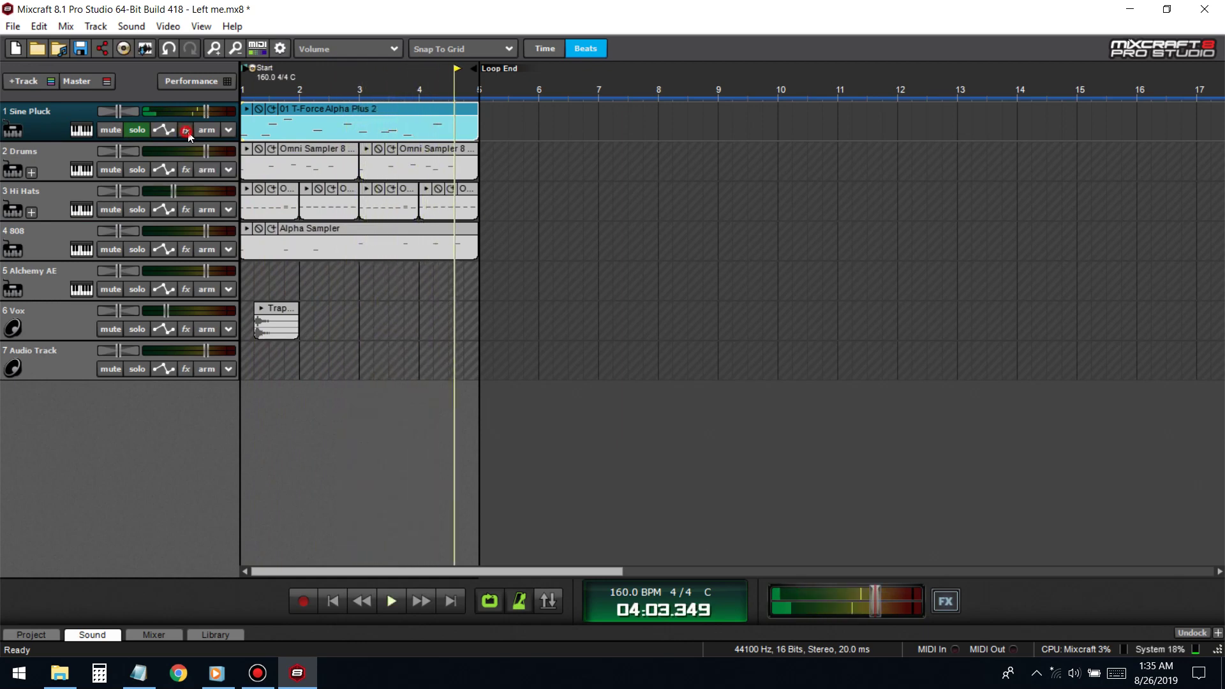
left_click(356, 197)
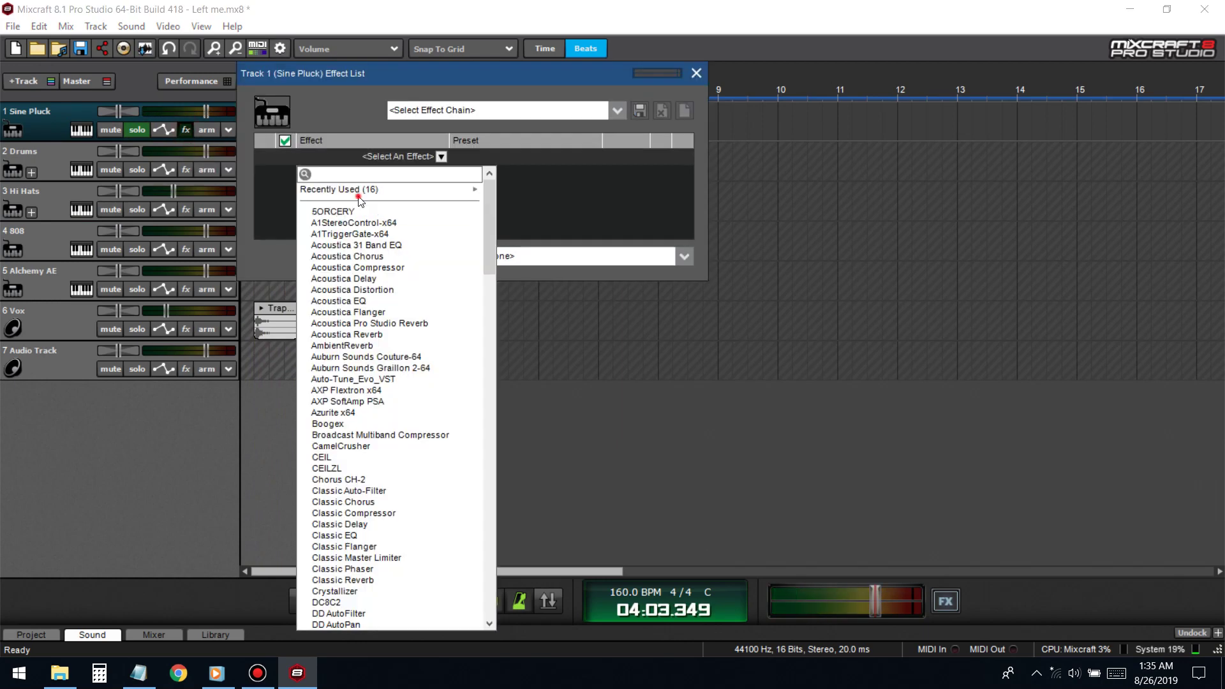
left_click(680, 206)
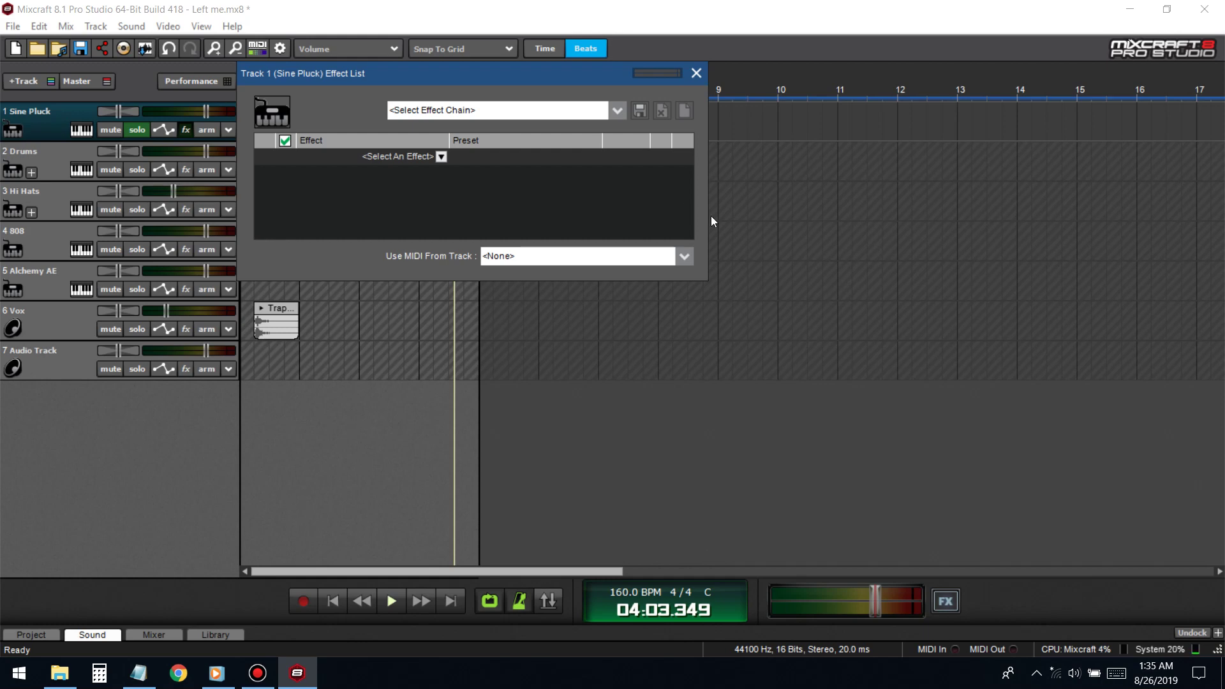
left_click(696, 72)
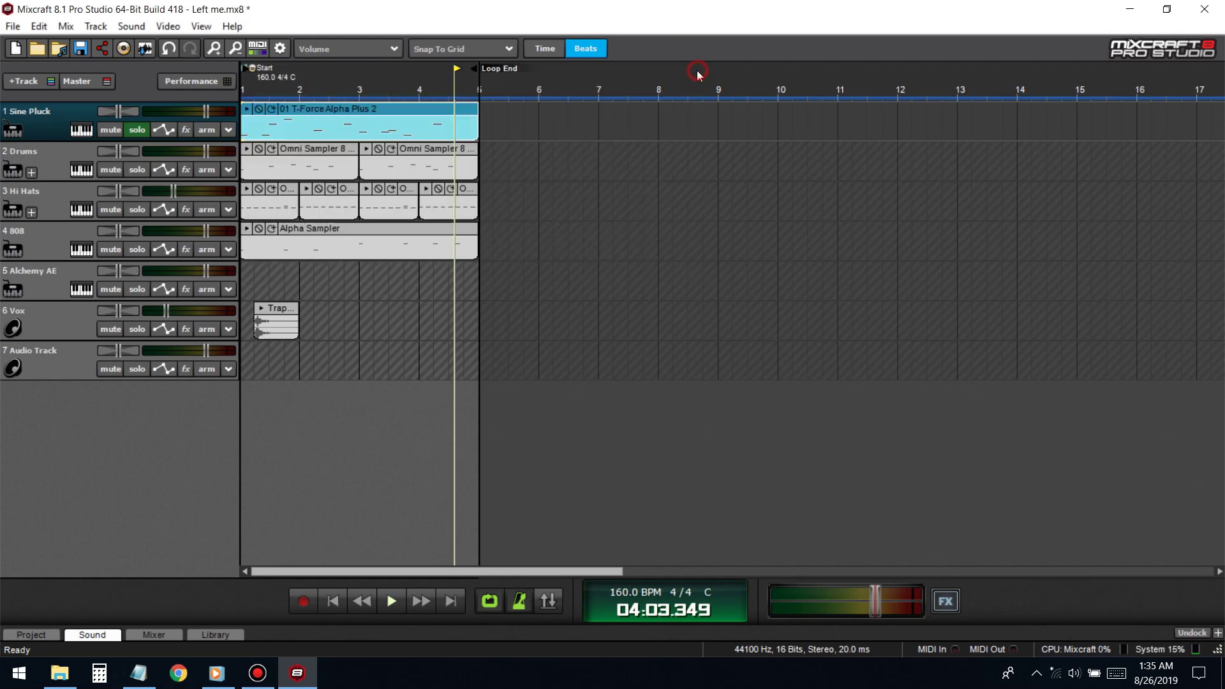
- Add the FabFilter Pro-Q 2 x64 equalizer to the Sine Pluck track and open its editor
left_click(185, 130)
left_click(466, 189)
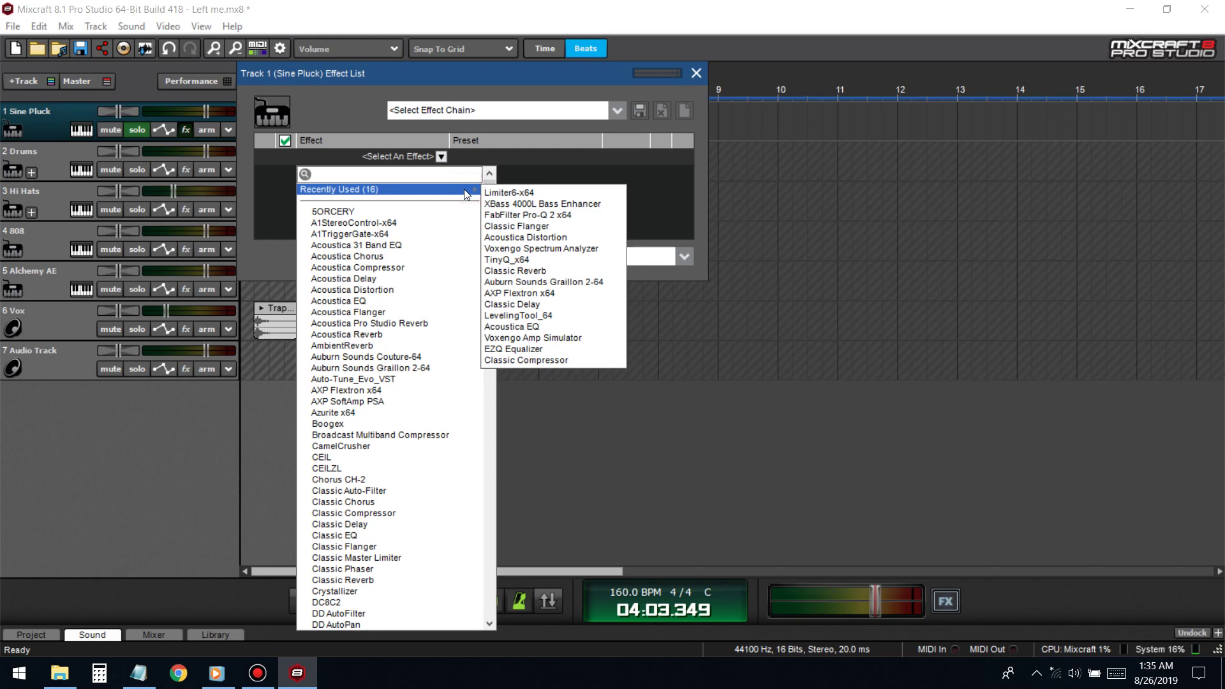
left_click(536, 215)
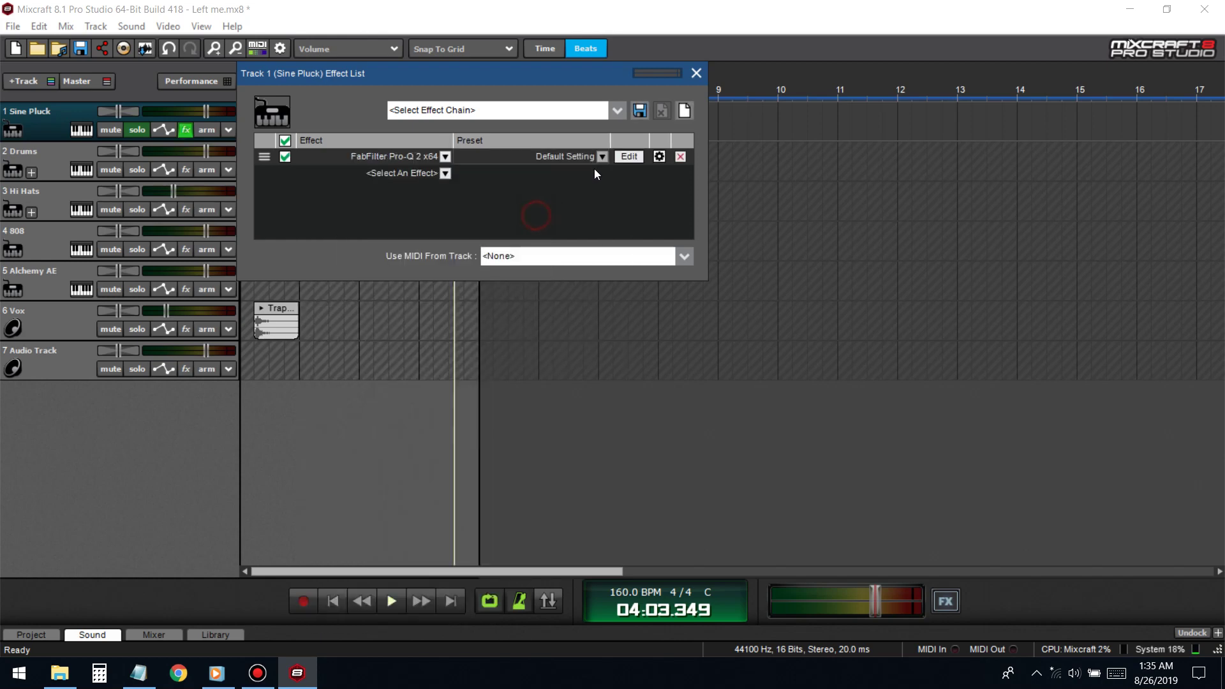
left_click(635, 158)
left_click(695, 73)
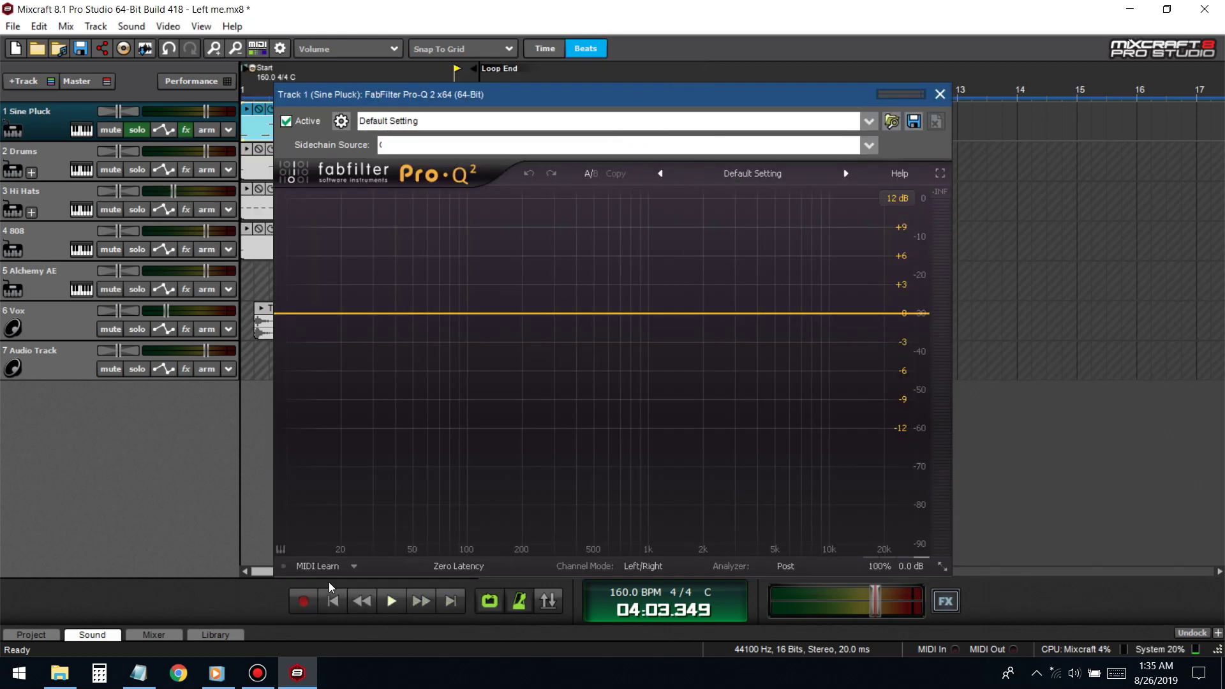
- Play the Sine Pluck track from the start and examine its frequency spectrum in the equalizer, keeping the track's clip in view
left_click(333, 601)
left_click(391, 601)
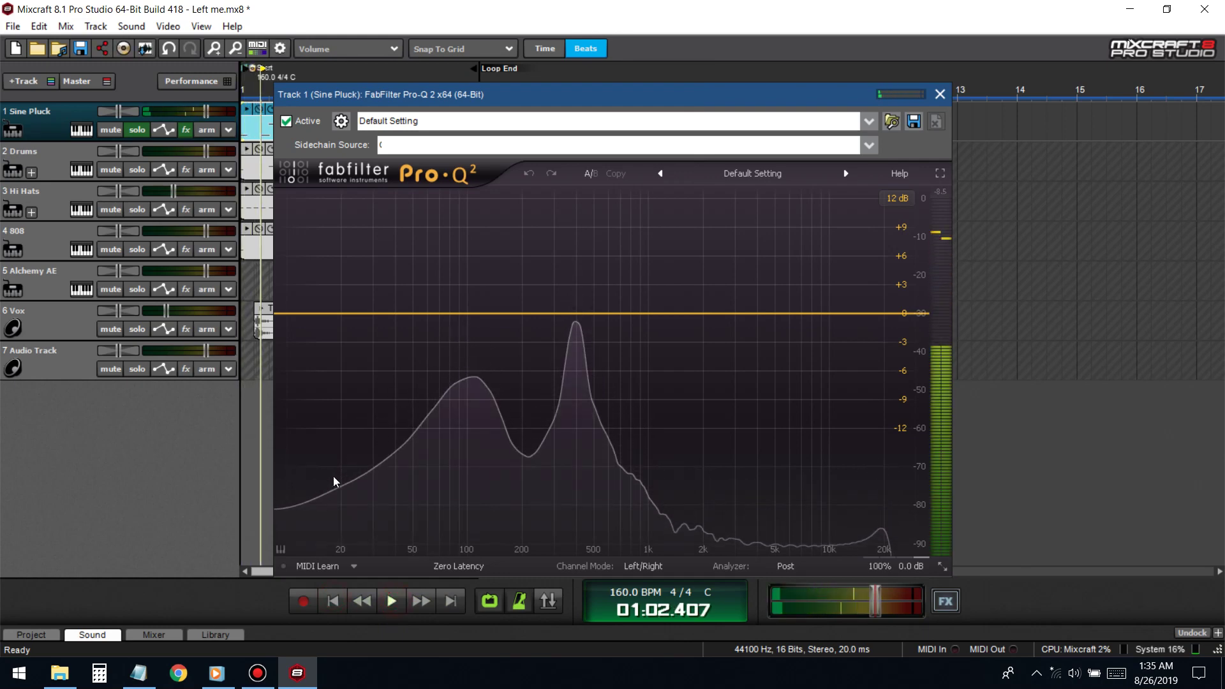
left_click_drag(332, 94, 470, 100)
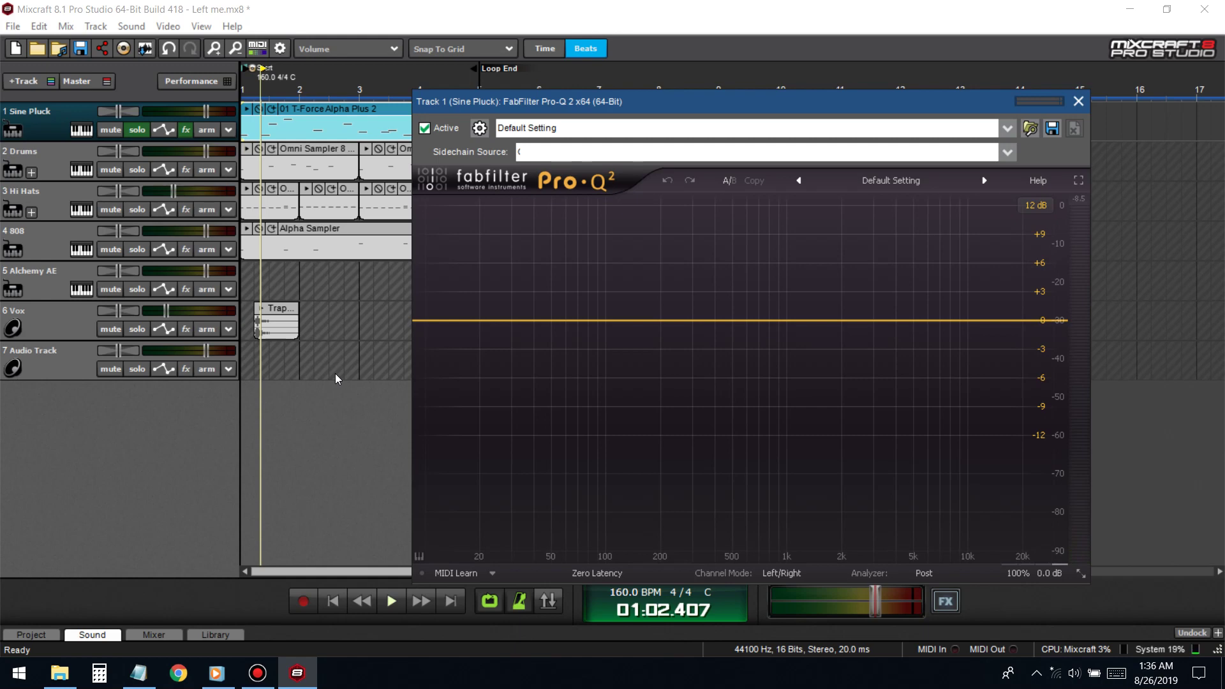
left_click(333, 601)
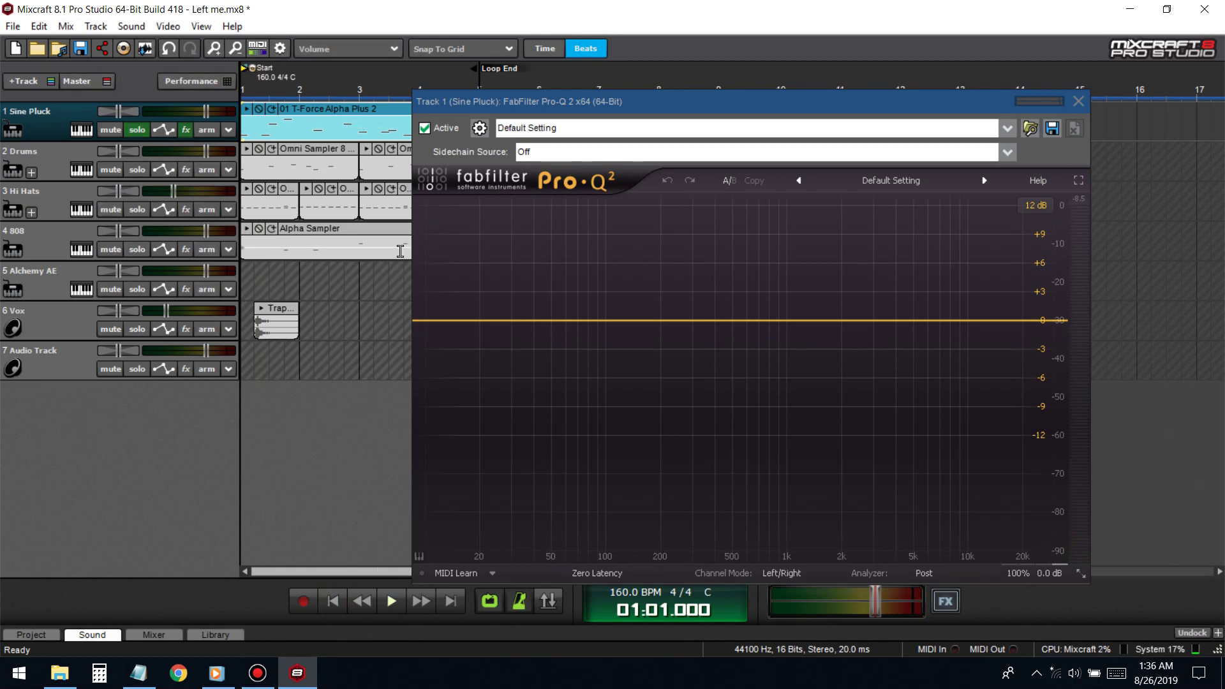
left_click(391, 601)
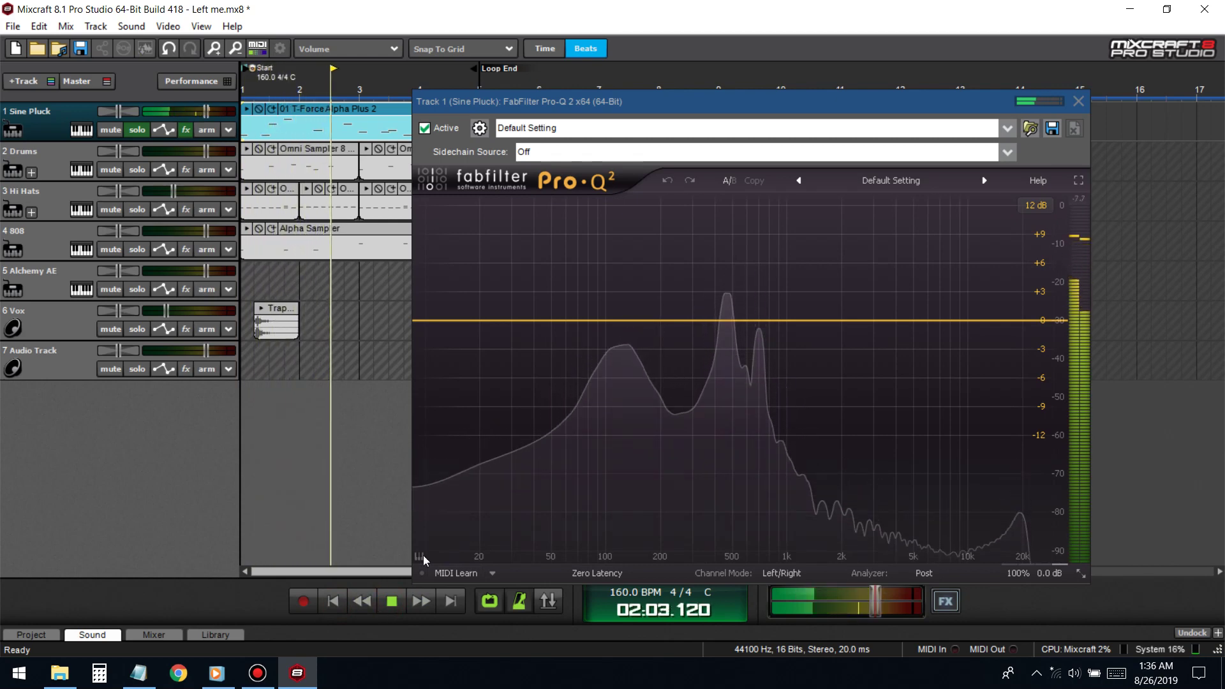
key("space")
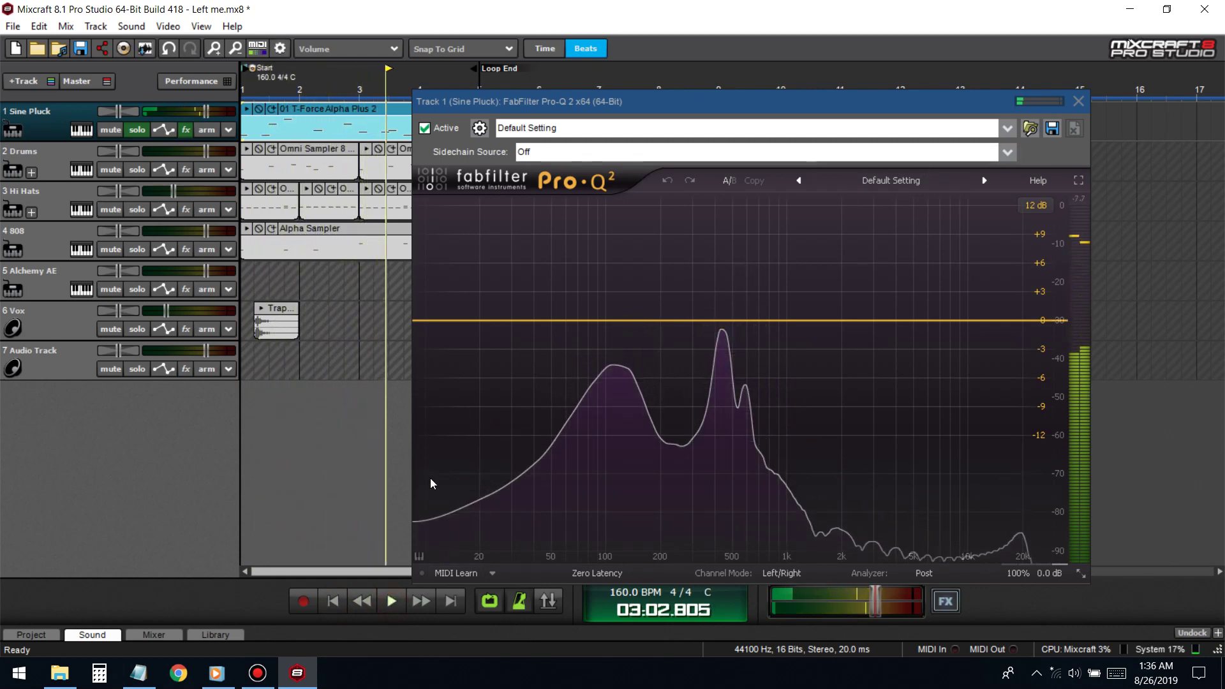
- Load the Low Cut preset in the Sine Pluck equalizer and make its cut slope gentler
left_click(891, 180)
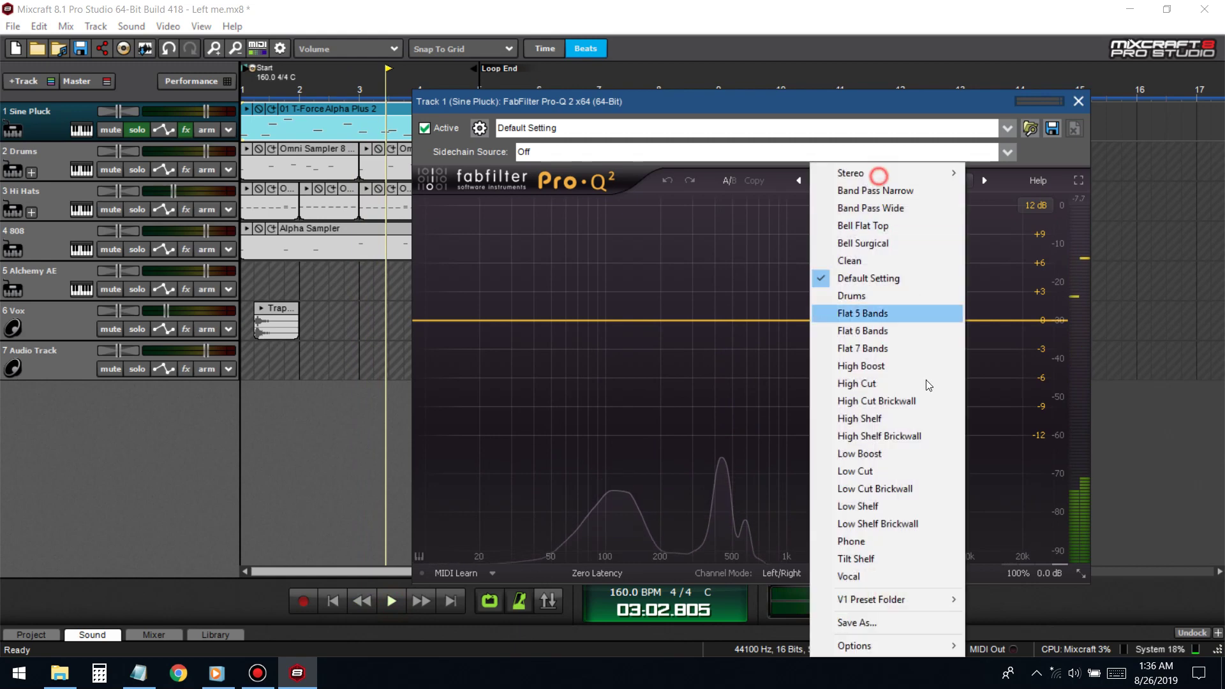
left_click(875, 470)
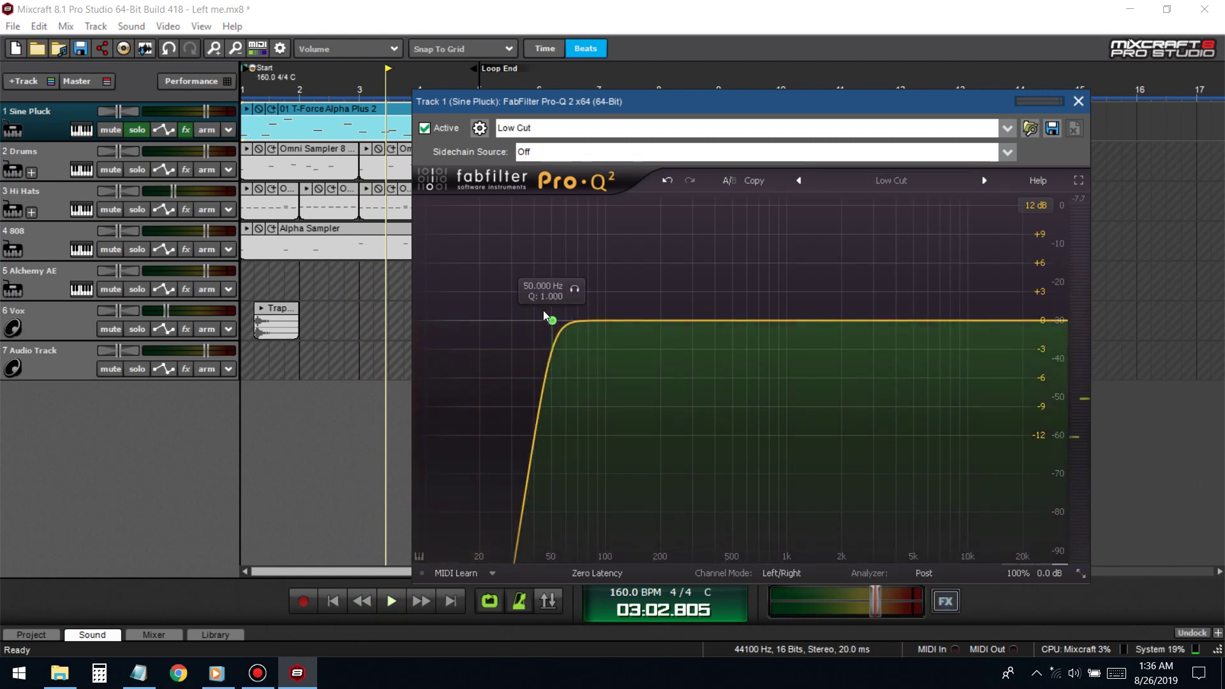
scroll(544, 316, "down", 4)
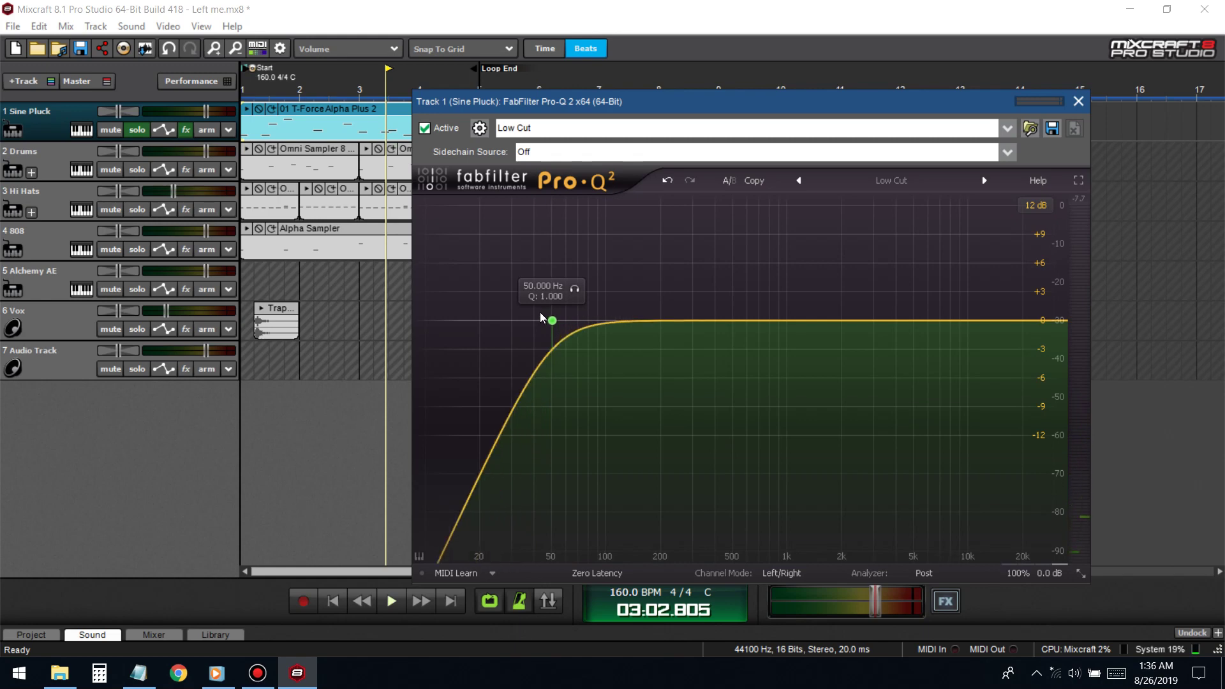
- While playing the Sine Pluck from the start, set the low cut to 18 dB/oct at about 109 Hz with Q about 1.09
left_click(339, 597)
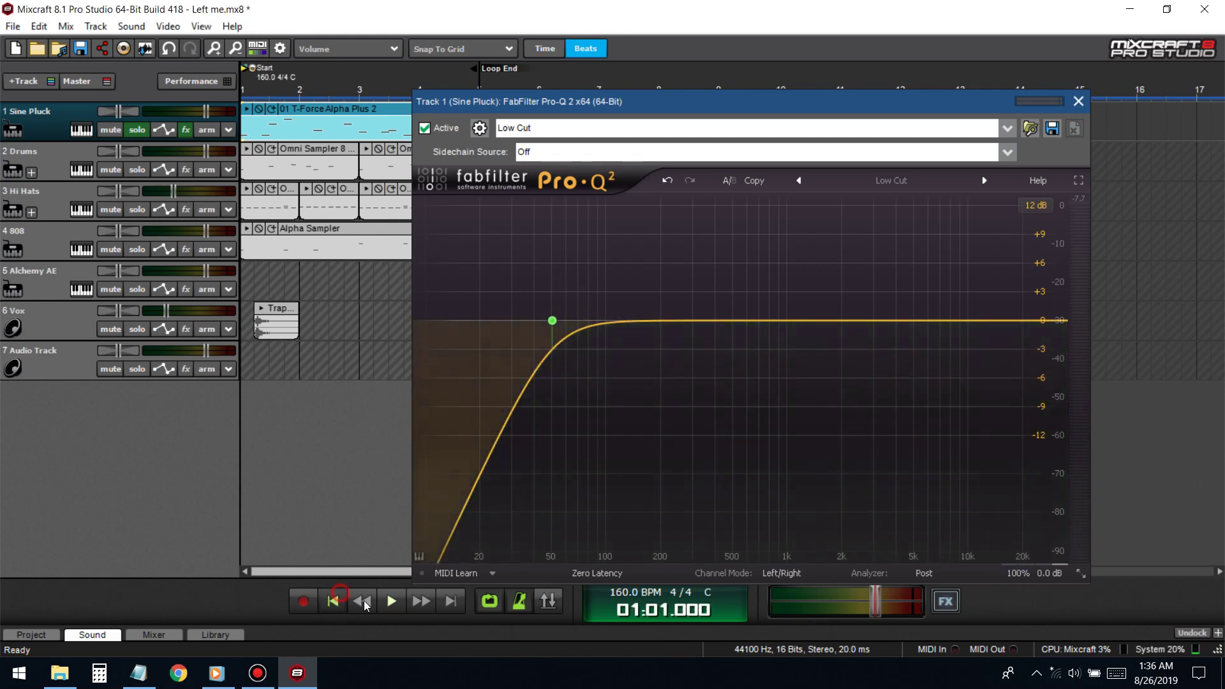
left_click(393, 602)
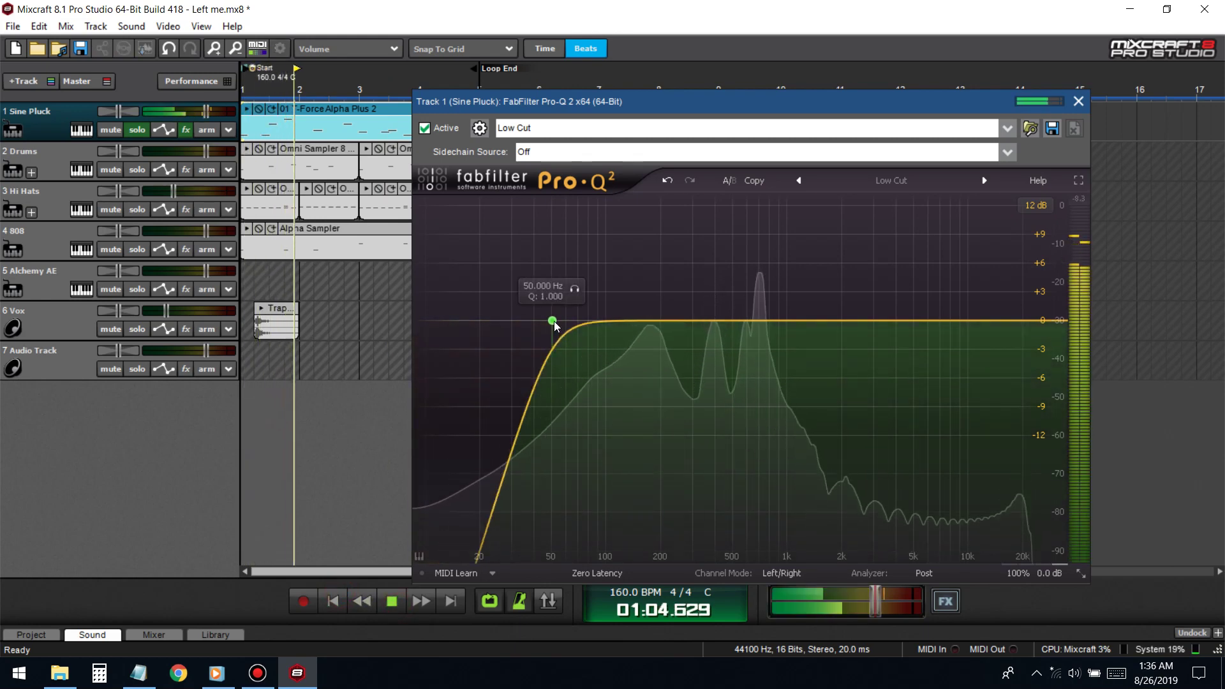
left_click_drag(552, 320, 658, 325)
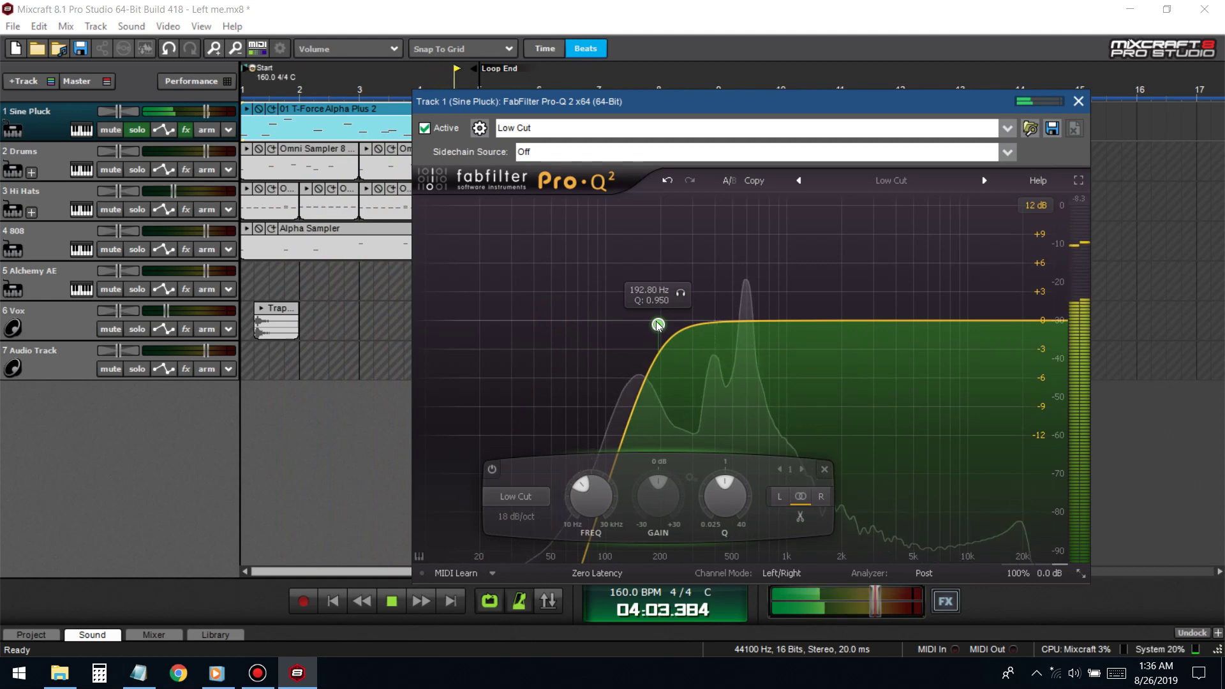
left_click_drag(658, 325, 613, 314)
key("space")
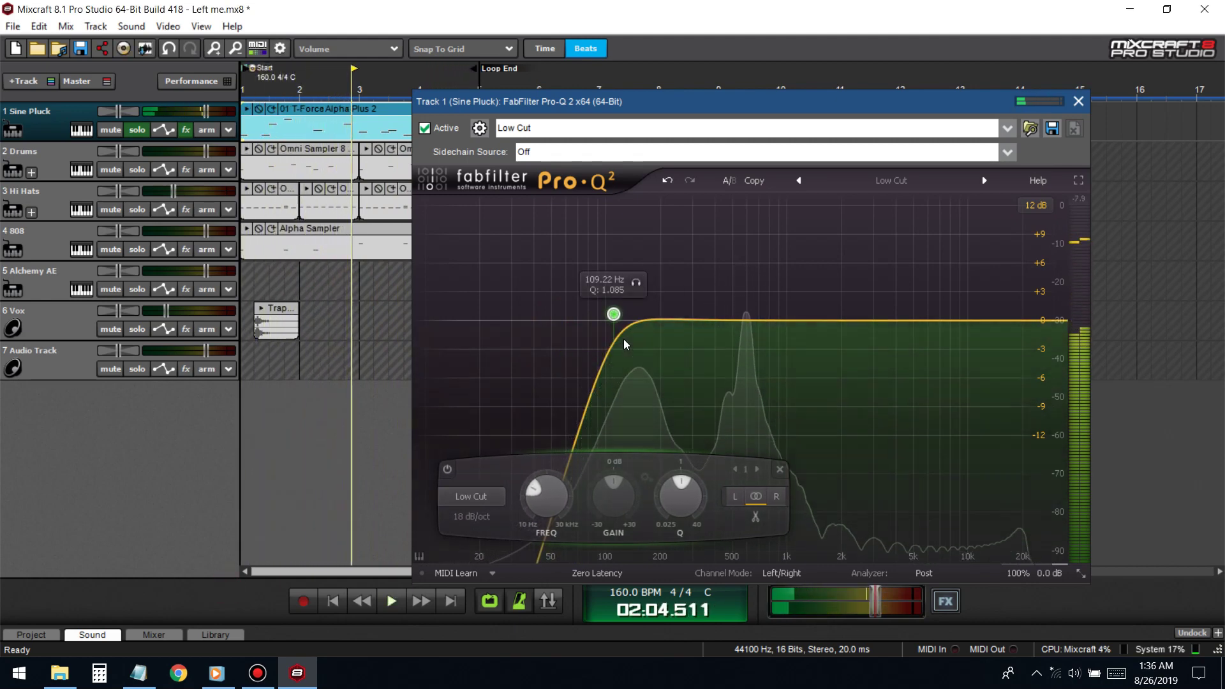
- Delete the low-cut band from the Sine Pluck equalizer
right_click(624, 326)
left_click(644, 495)
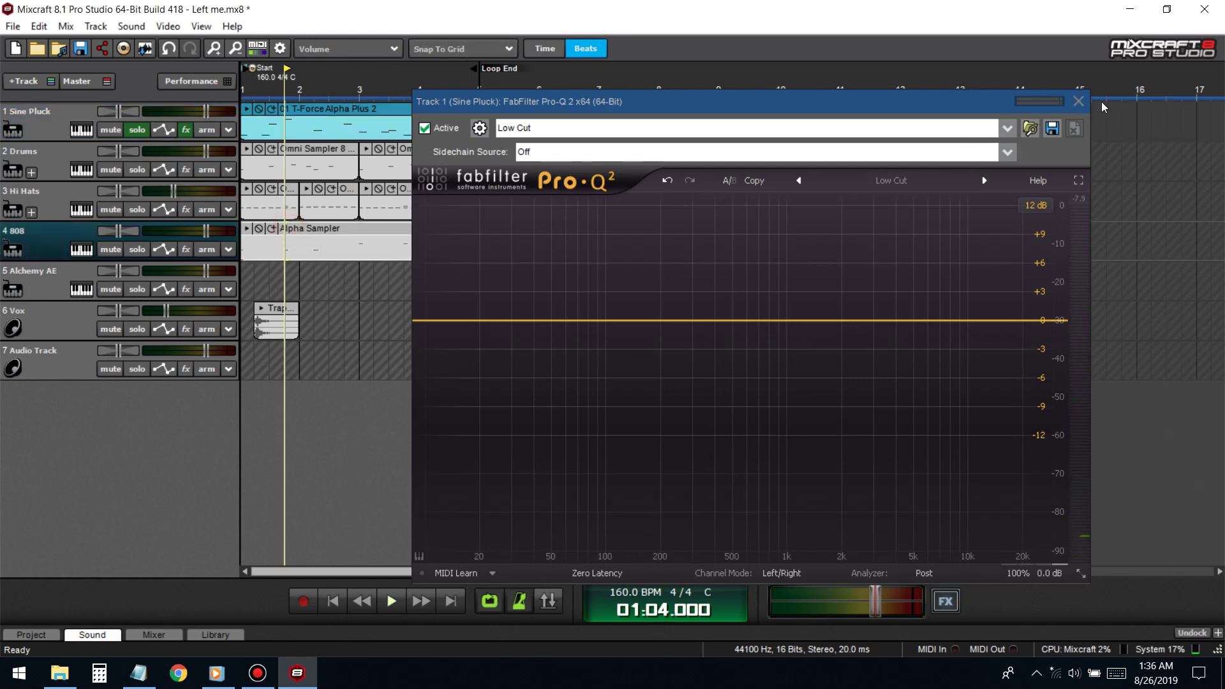
- Close the Sine Pluck equalizer and solo the 808 track as well
left_click(1078, 100)
left_click(132, 250)
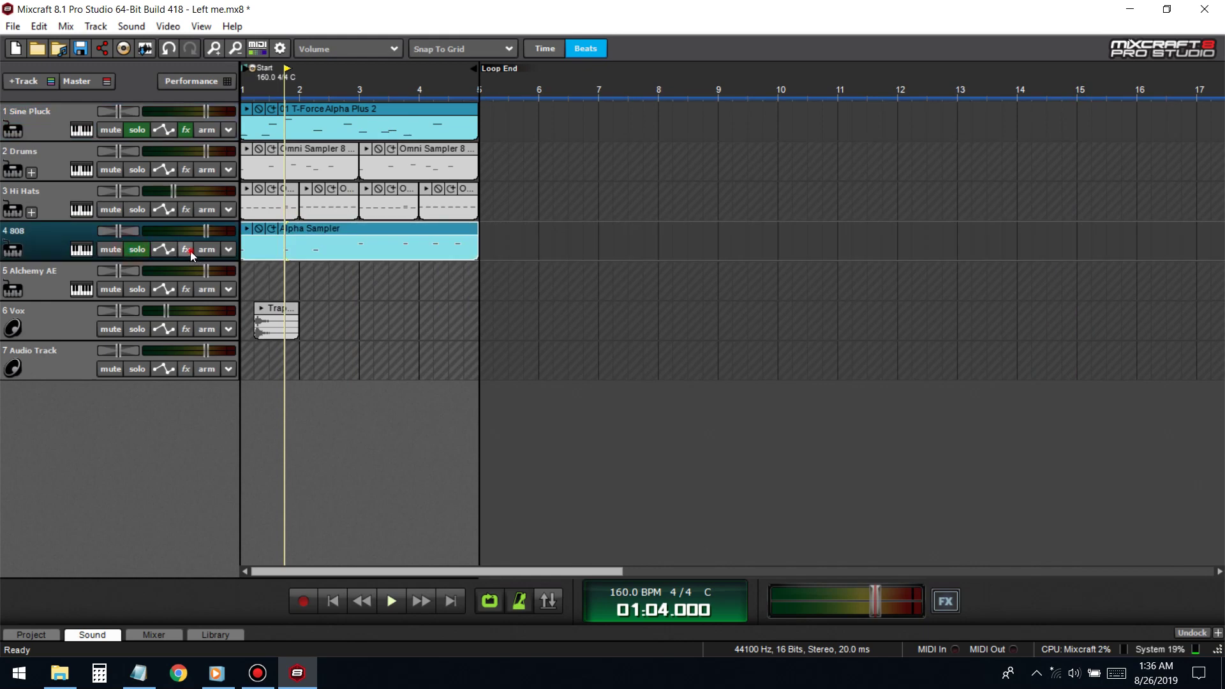
left_click(186, 249)
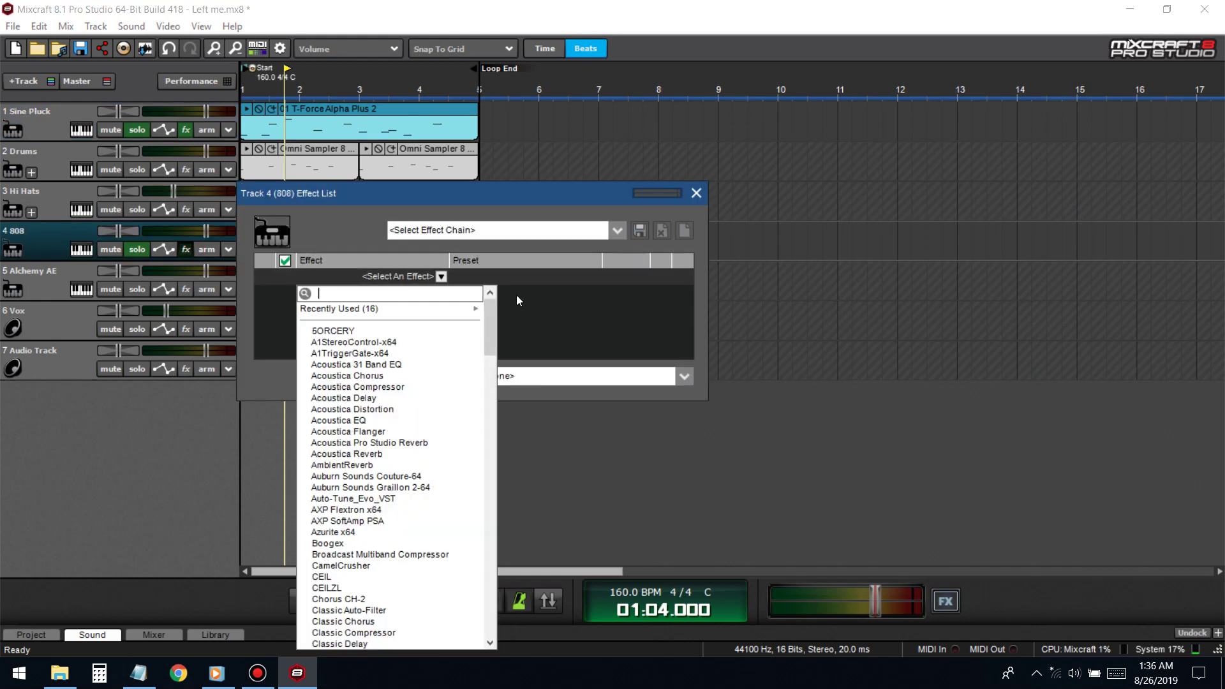
left_click(546, 320)
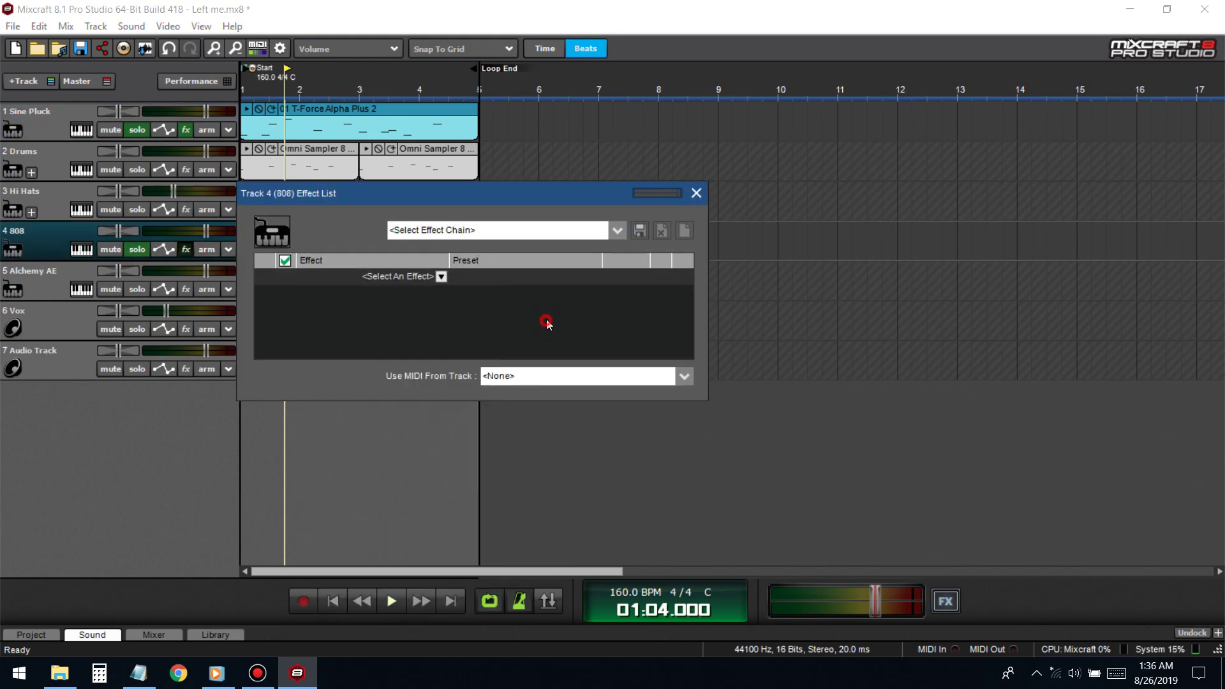
left_click(696, 194)
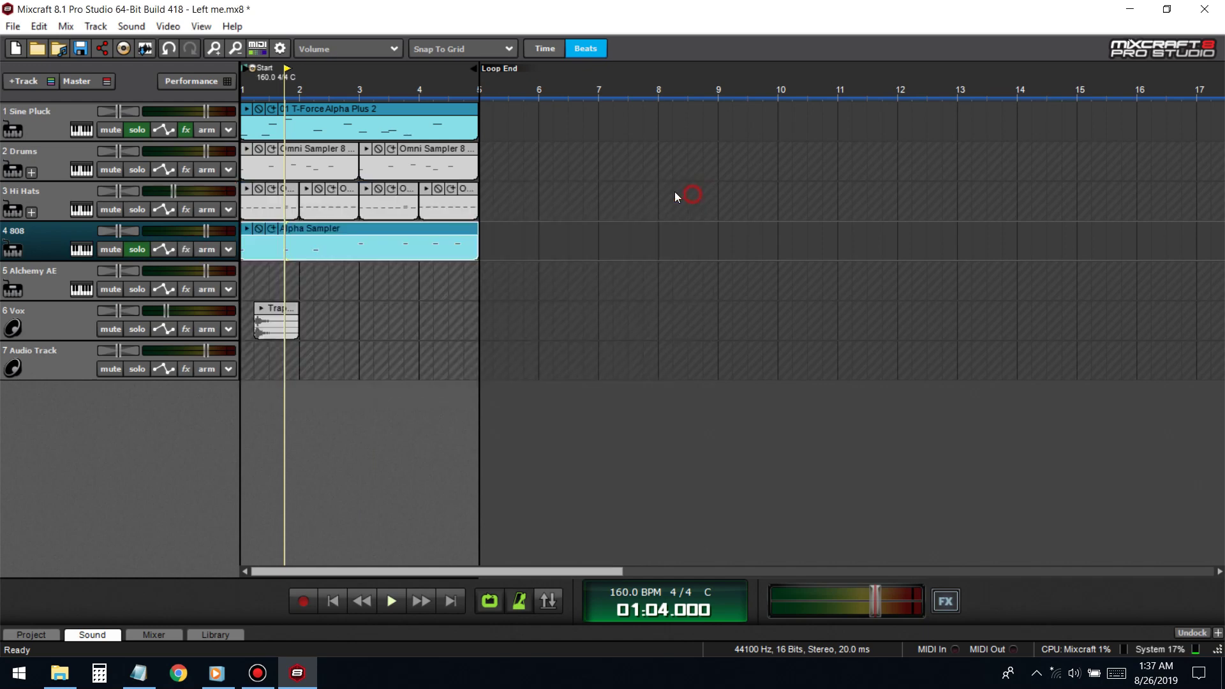
- Add the SideKick6 Sidechain Compressor to the 808 track, check that it sends on channel 1, and close its windows
left_click(184, 249)
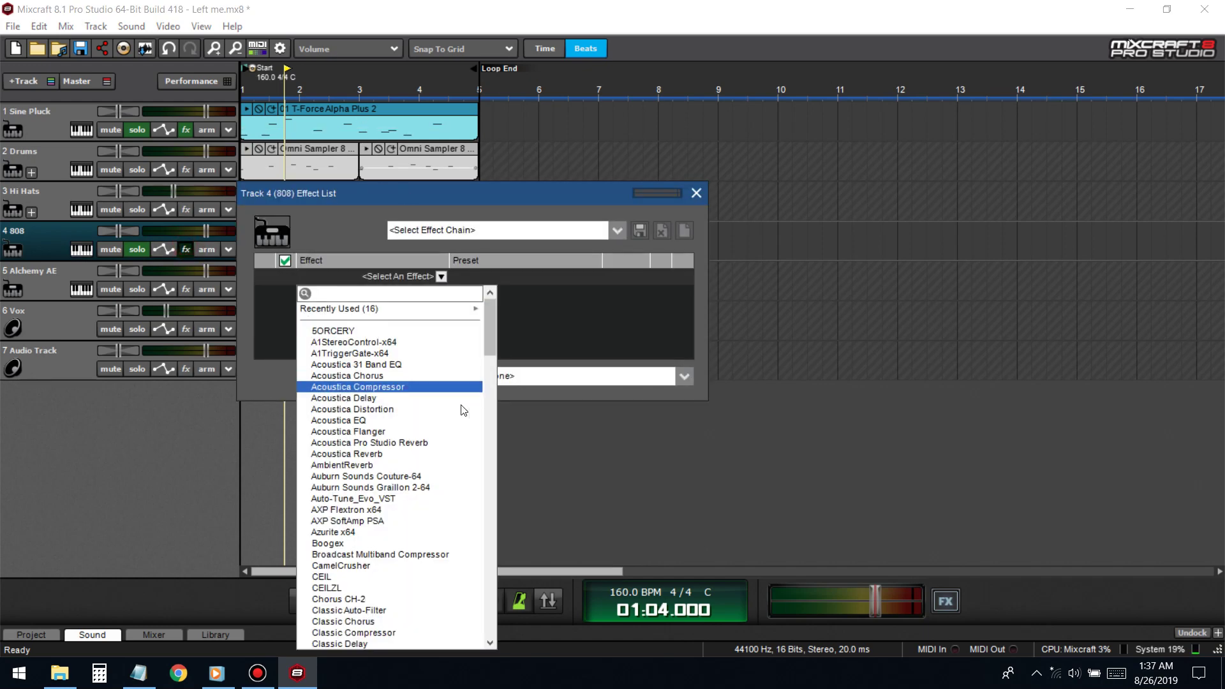
scroll(396, 492, "down", 6)
scroll(395, 488, "down", 15)
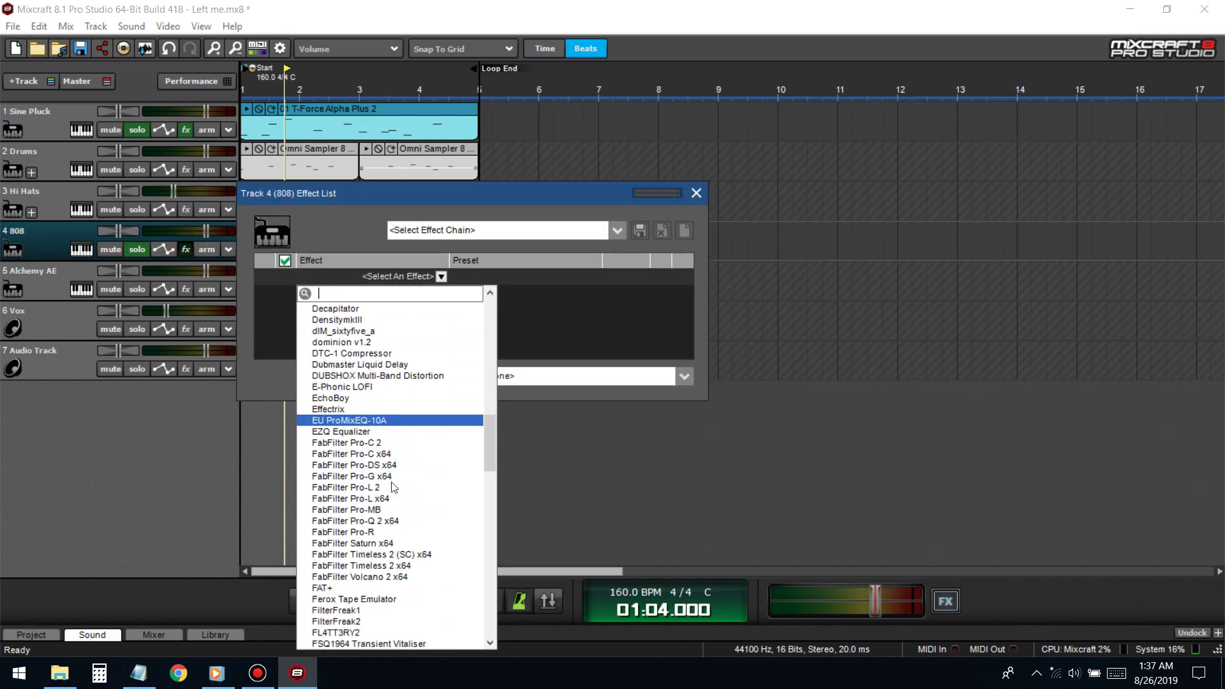
scroll(389, 485, "down", 4)
type("side")
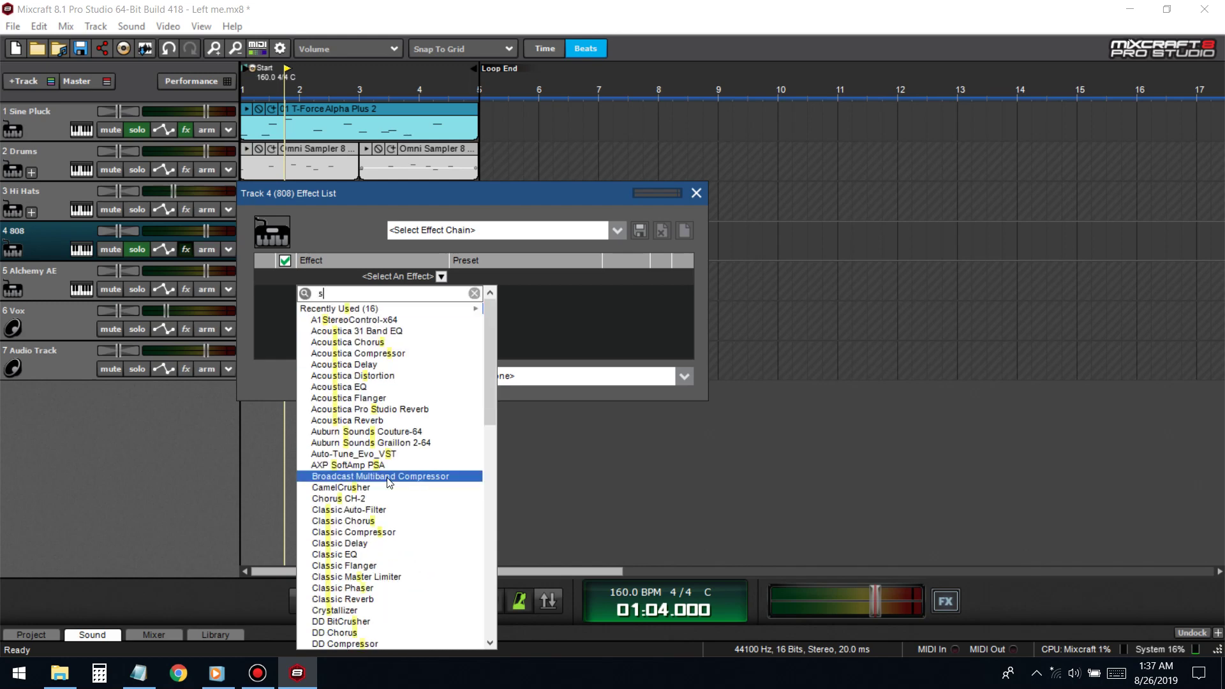
left_click(376, 342)
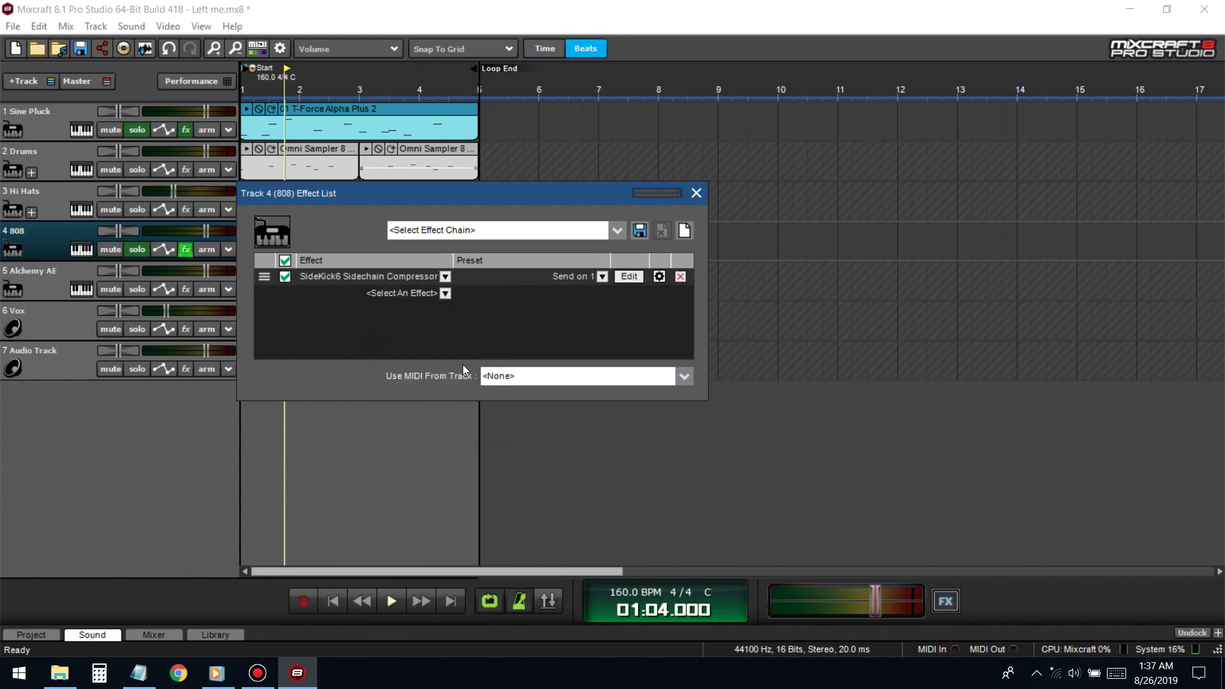
left_click(629, 277)
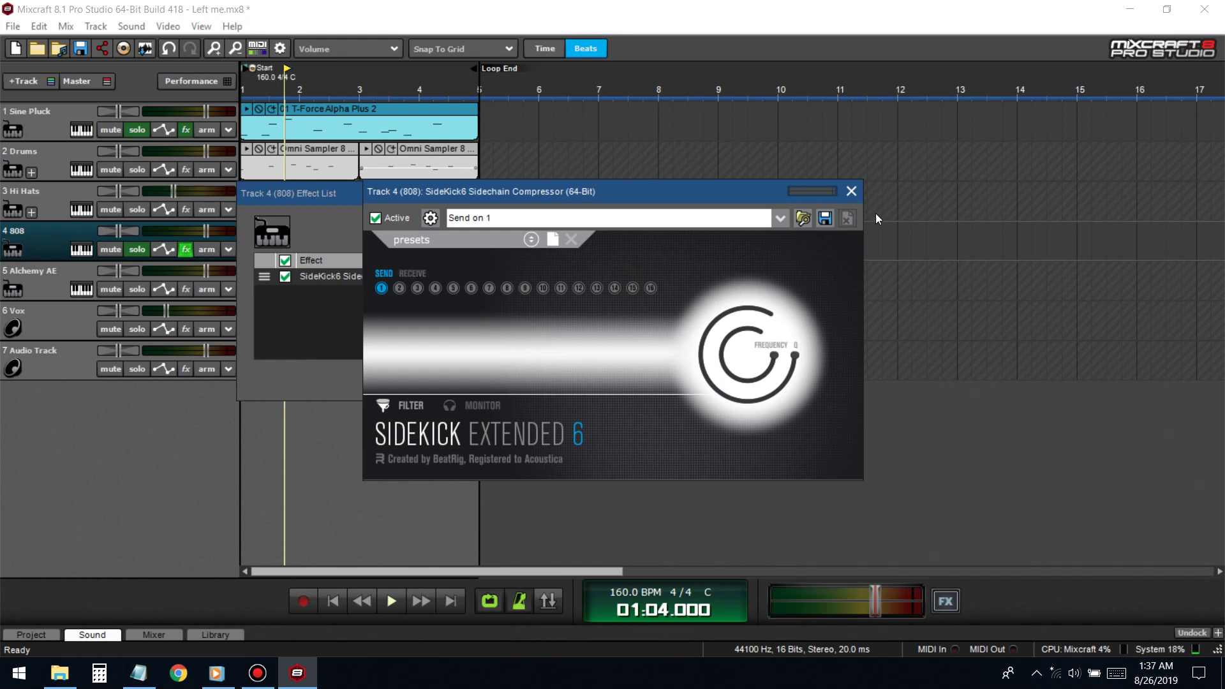
left_click(847, 190)
left_click(697, 193)
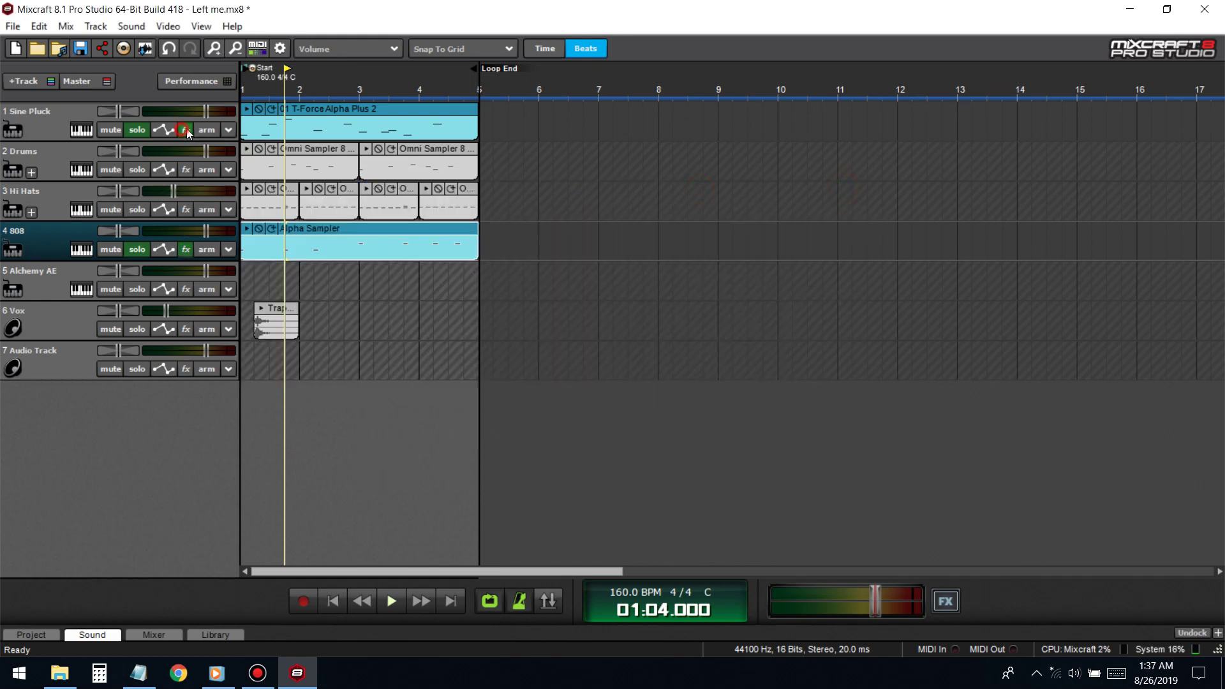
- Add the SideKick6 Sidechain Compressor to the Sine Pluck track and remove its FabFilter Pro-Q 2
left_click(185, 129)
left_click(395, 174)
type("se")
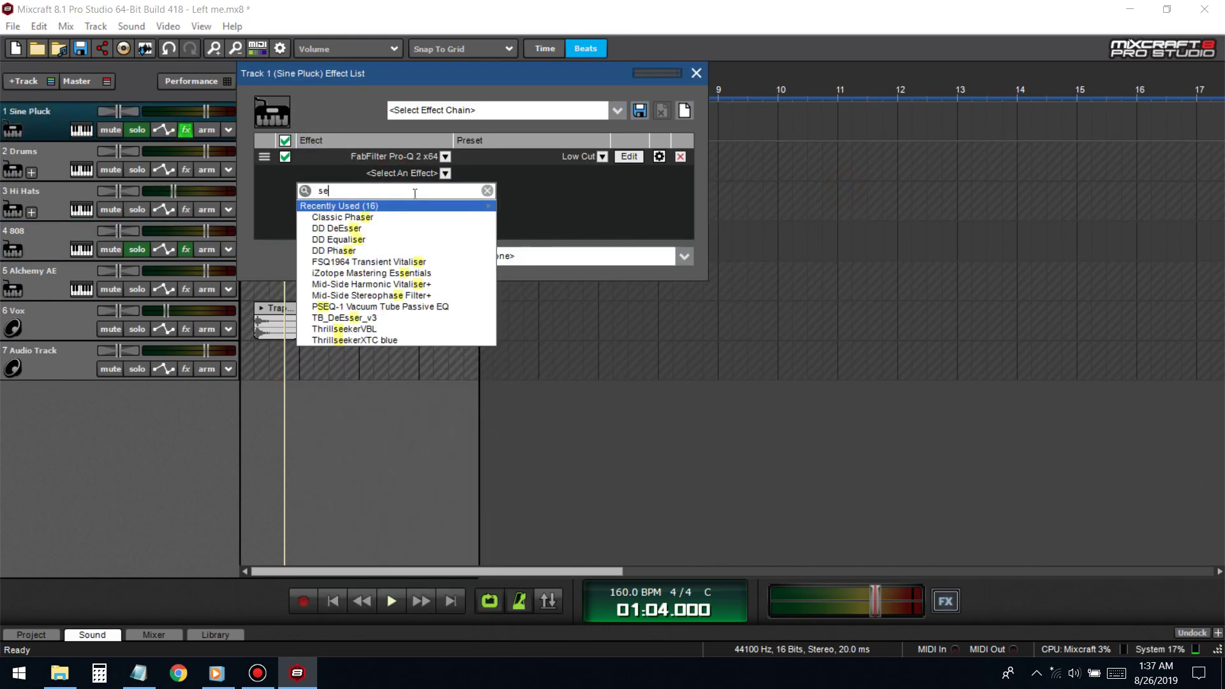
key("BackSpace")
type("i")
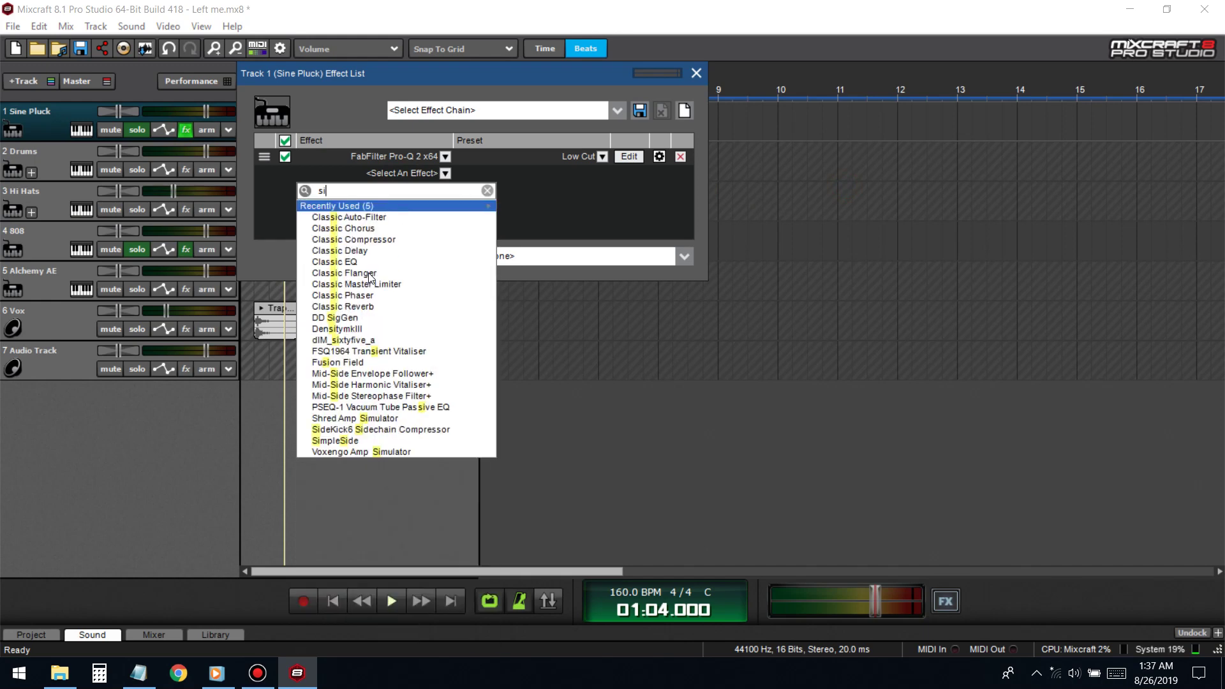
left_click(348, 429)
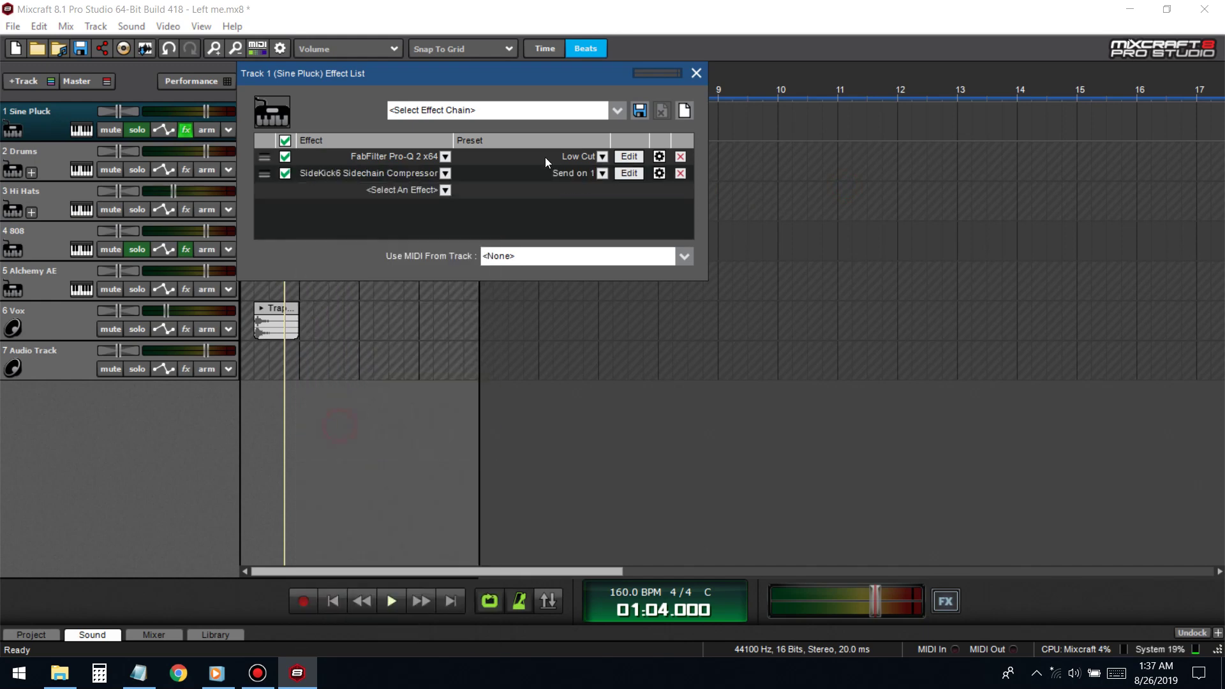
left_click(680, 156)
- Set the Sine Pluck's SideKick to receive on channel 1 and shorten its recover time
left_click(629, 156)
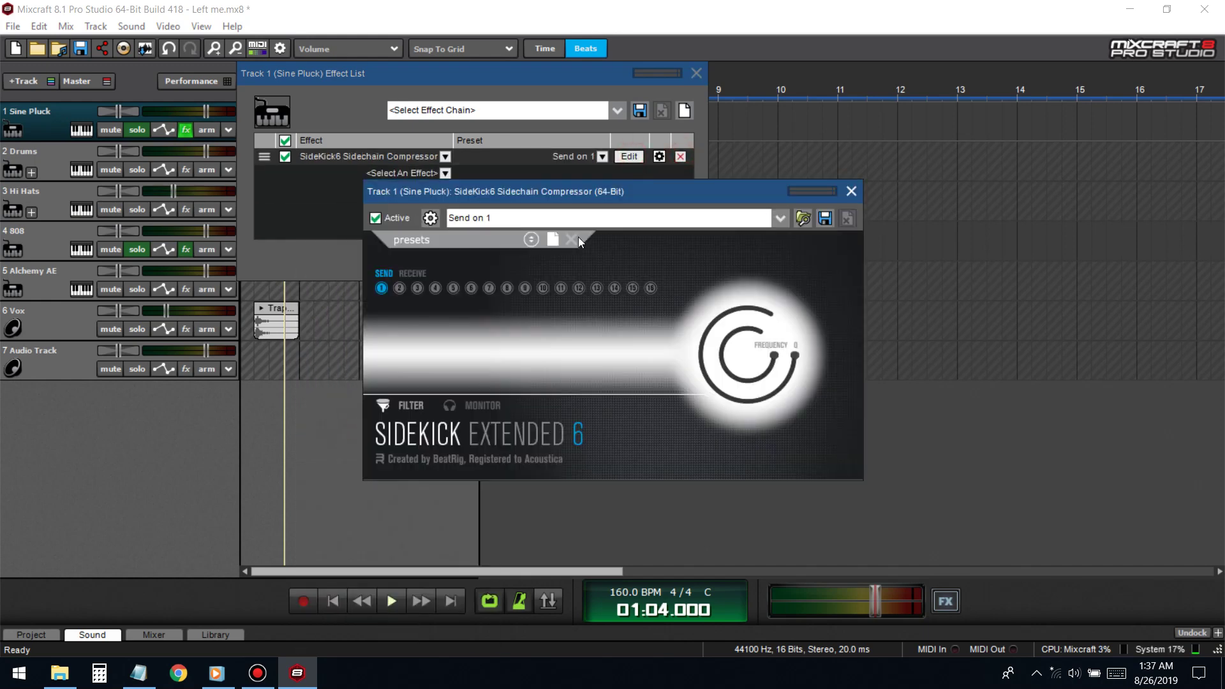
left_click(413, 273)
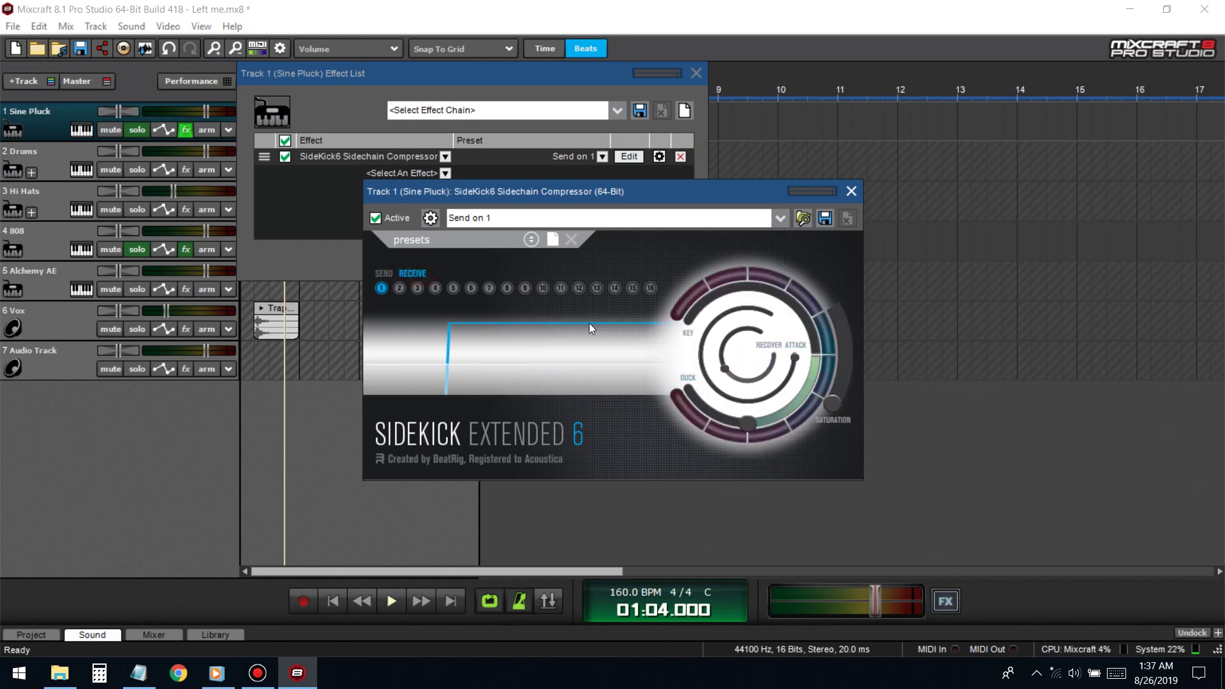
mouse_move(769, 414)
mouse_move(724, 369)
left_click_drag(724, 369, 749, 383)
mouse_move(796, 374)
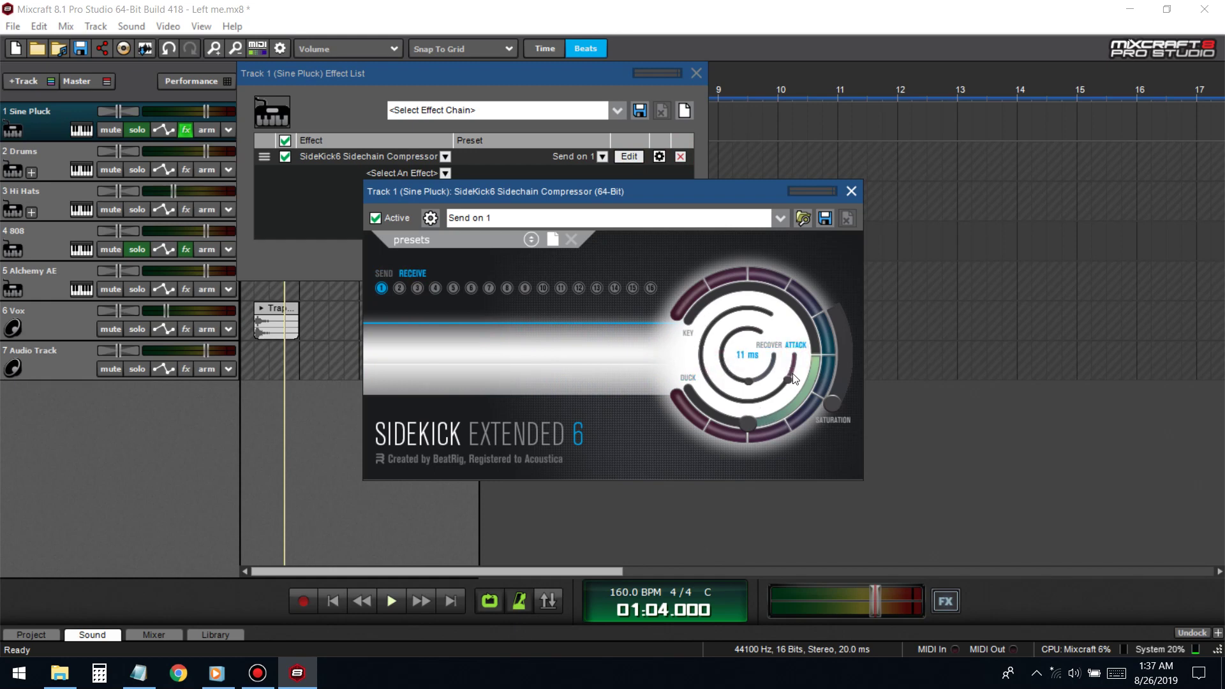
- Raise the filter frequency of the 808's SideKick while keeping it sending on channel 1
left_click(186, 250)
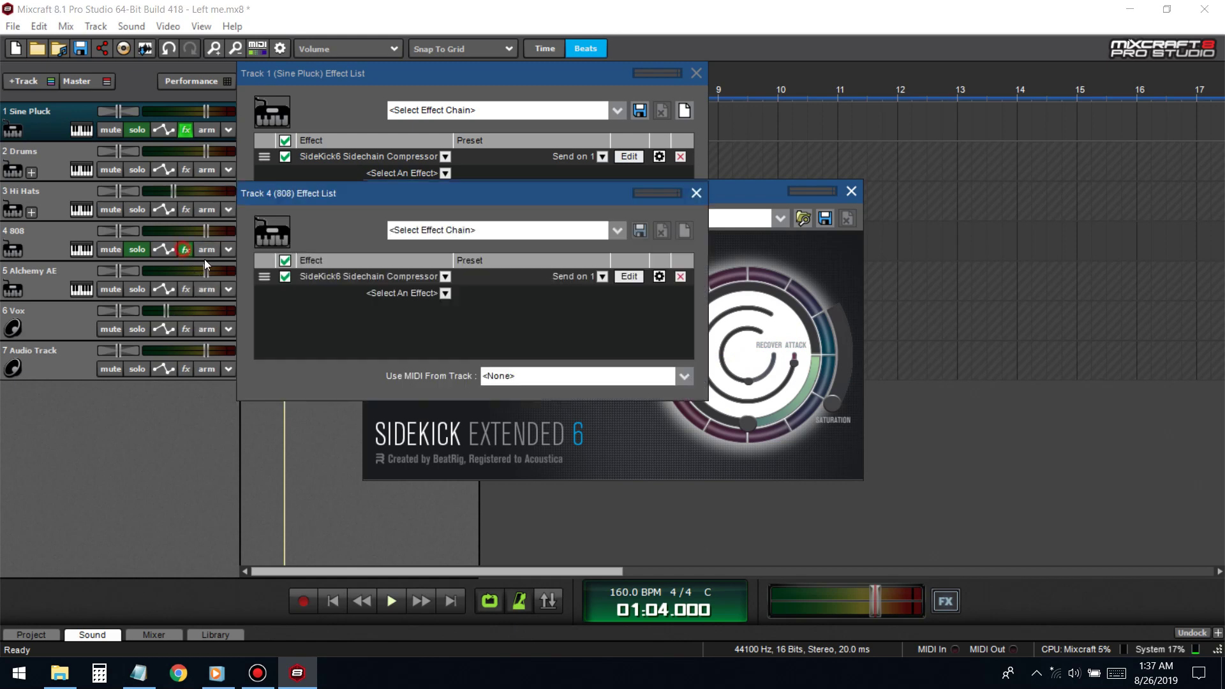
left_click(629, 275)
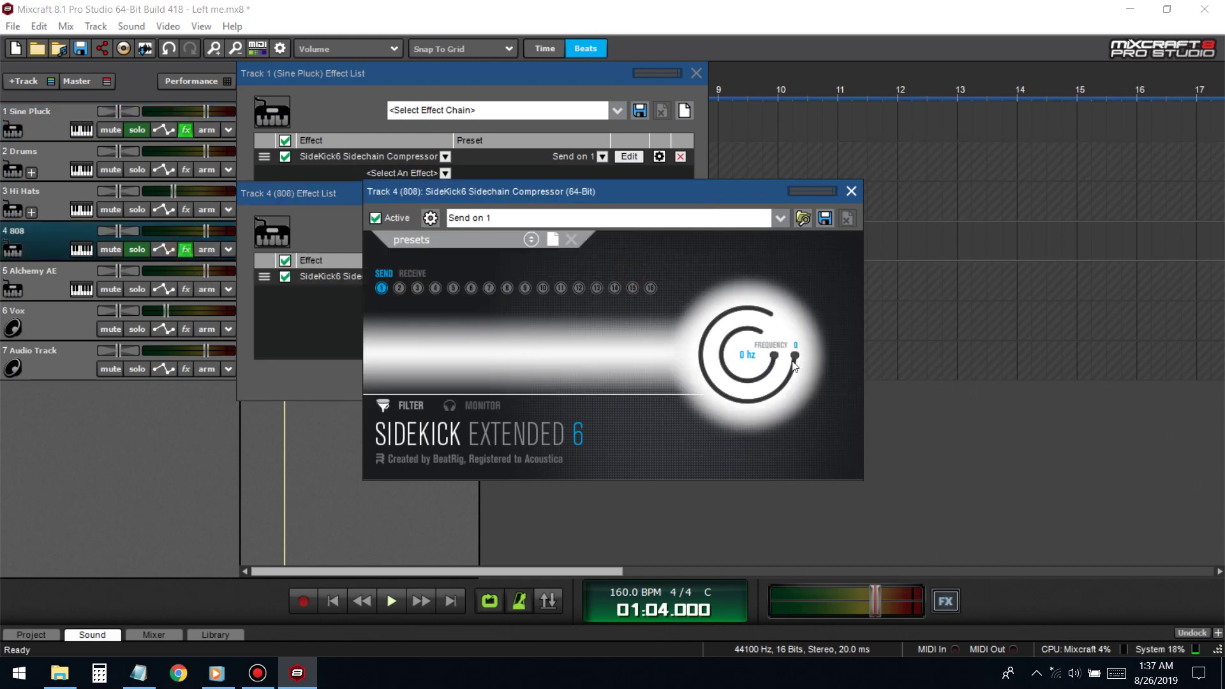
left_click_drag(794, 365, 771, 371)
mouse_move(800, 350)
left_mouse_down()
mouse_move(783, 400)
mouse_move(773, 397)
mouse_move(801, 368)
left_mouse_up()
left_click_drag(805, 359, 737, 385)
left_click(853, 191)
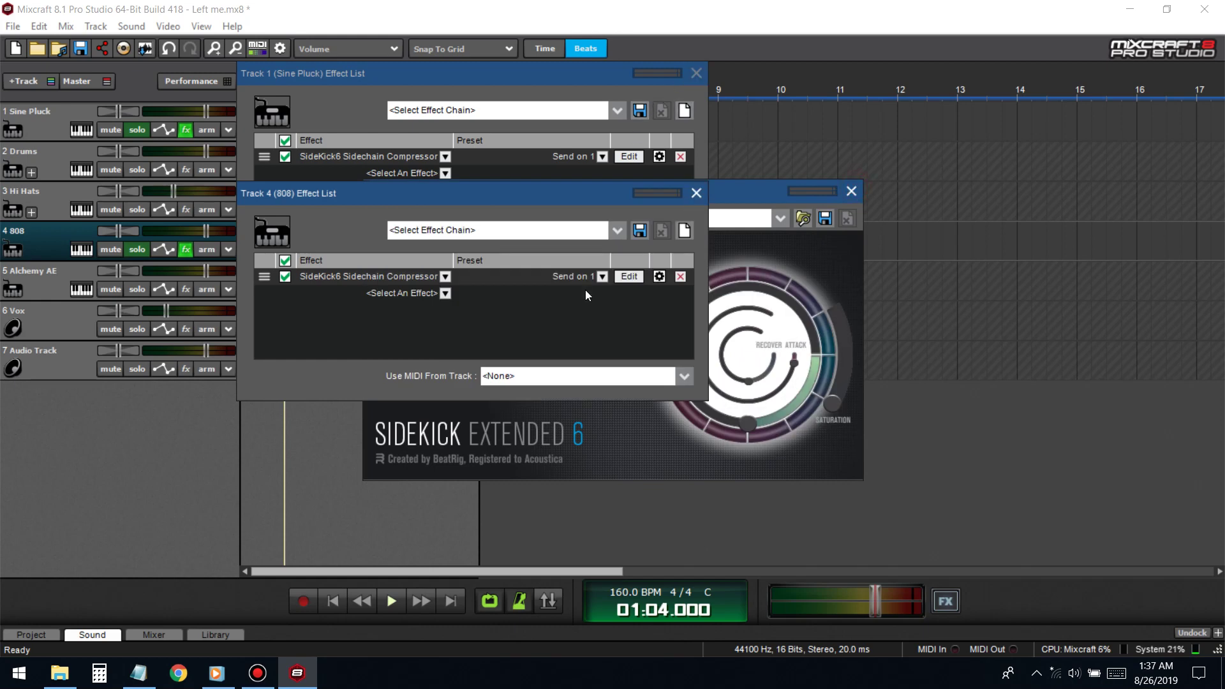
left_click(629, 279)
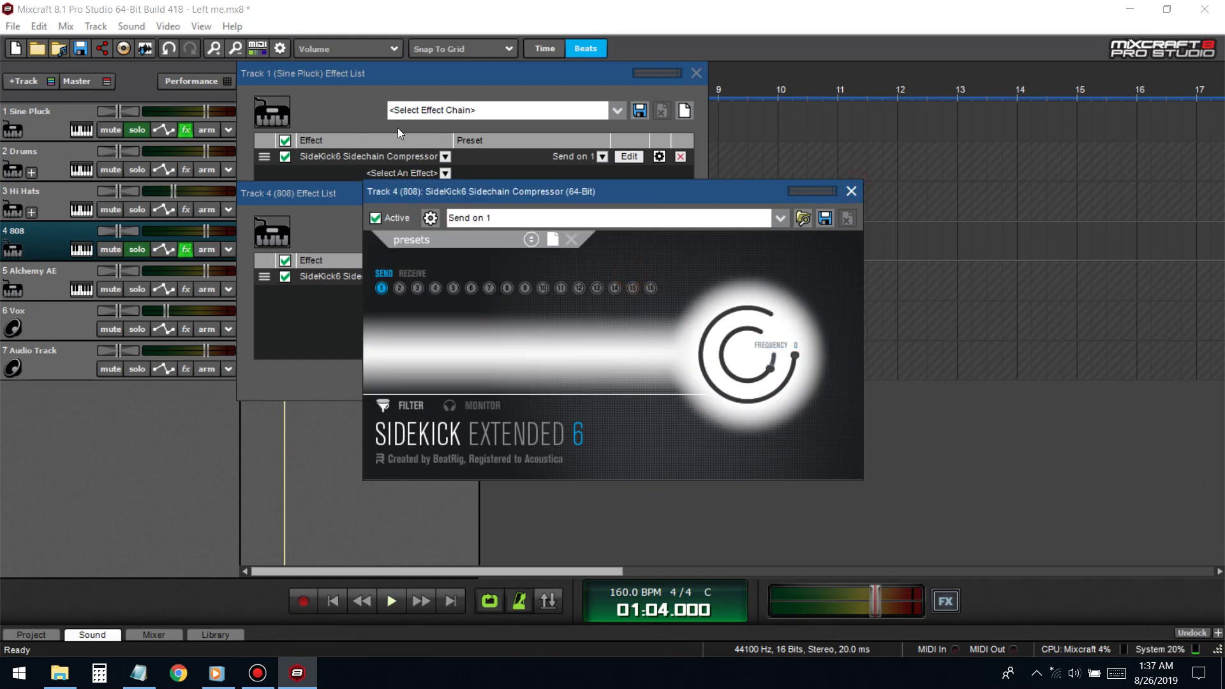
- Add FabFilter Pro-Q 2 after the SideKick on the Sine Pluck, open it, and close both tracks' effect lists
left_click(483, 149)
left_click(445, 172)
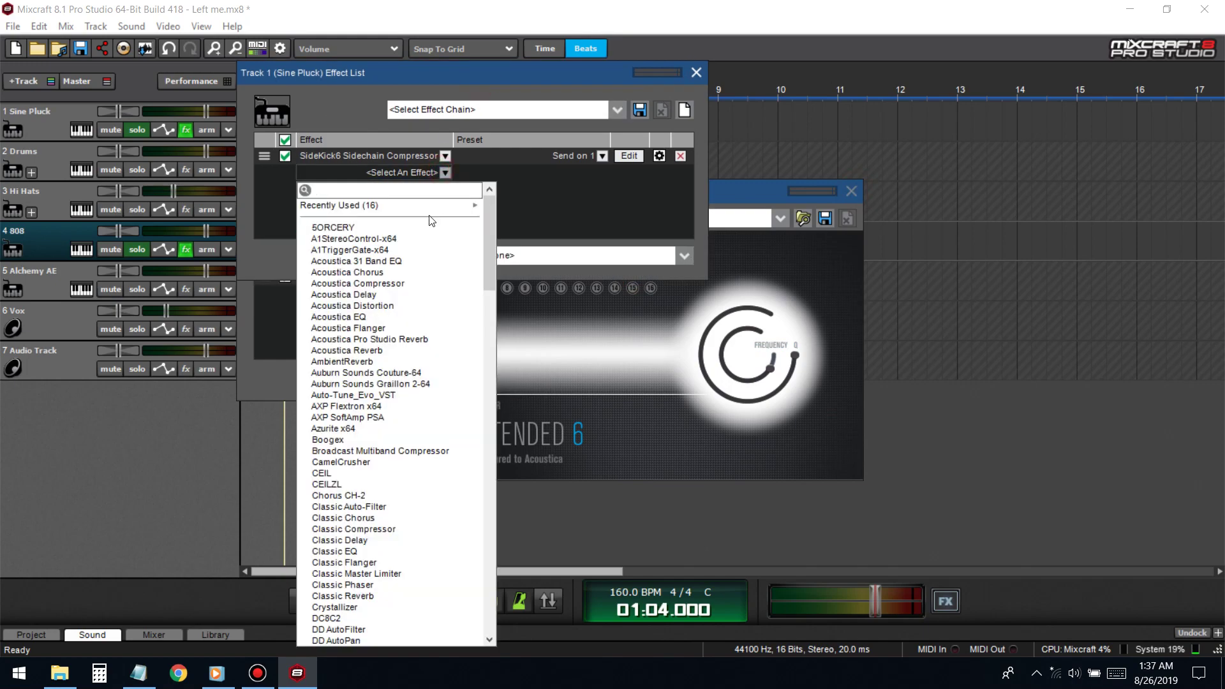
mouse_move(435, 203)
left_click(543, 216)
left_click(629, 172)
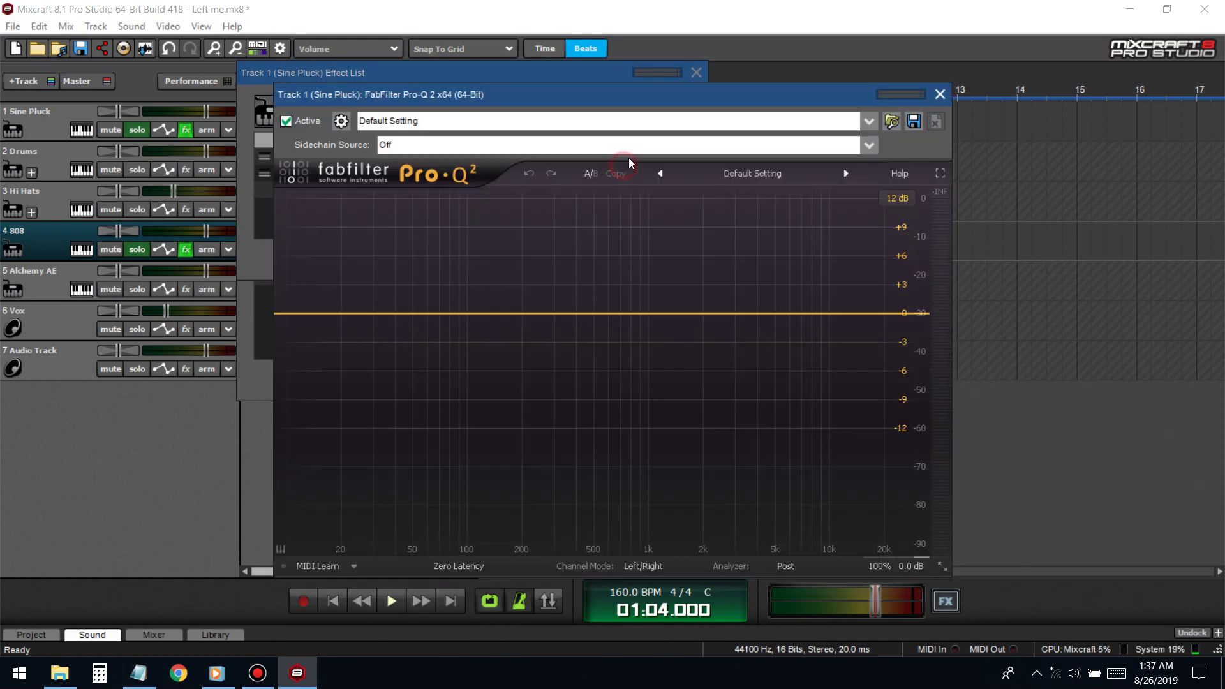
left_click(696, 72)
left_click(307, 194)
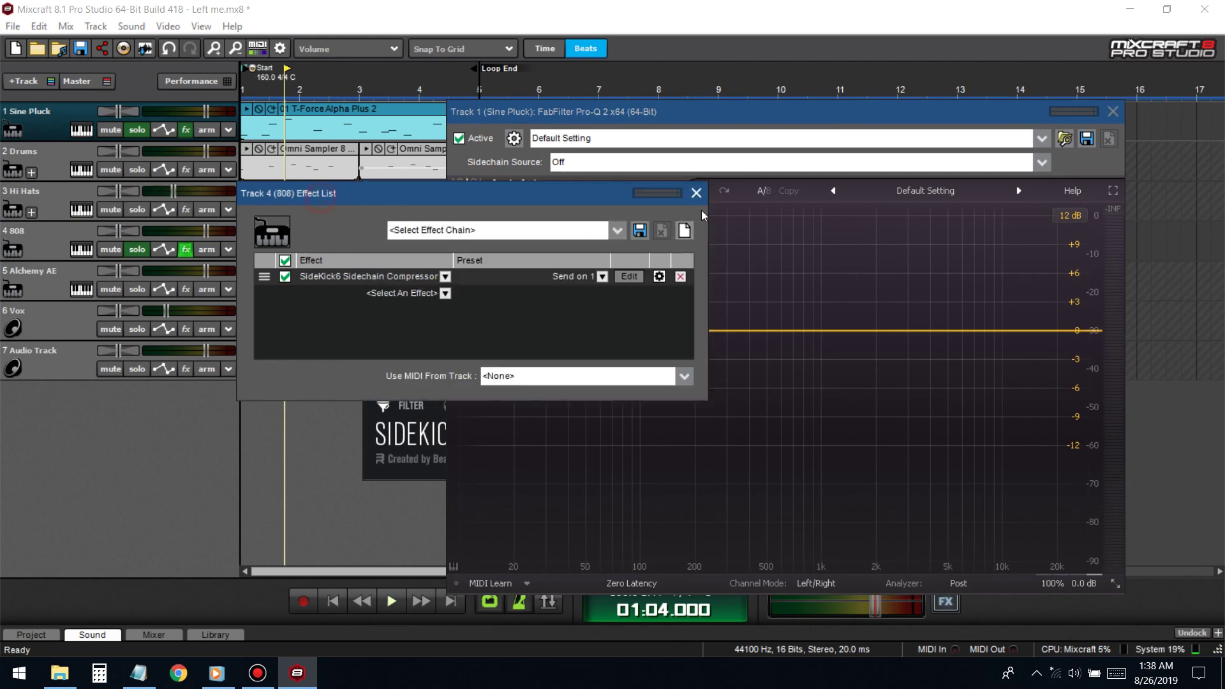
left_click(697, 193)
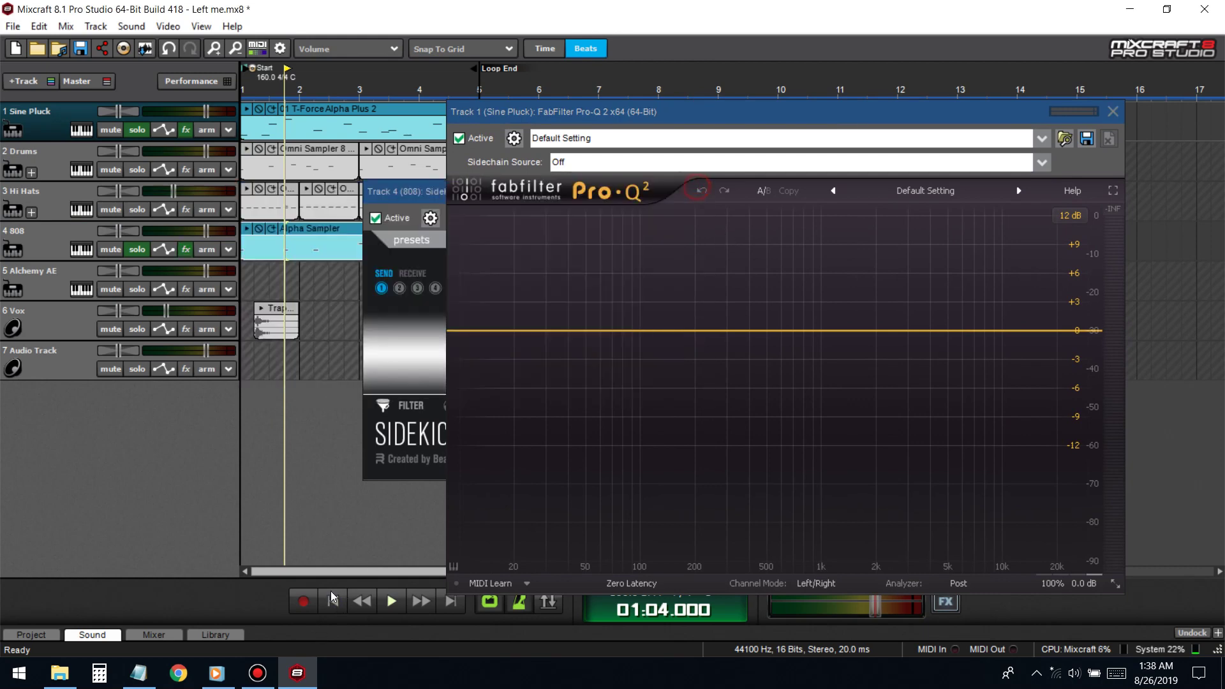
- Unsolo the 808 and play the Sine Pluck alone to examine its frequency spectrum in the equalizer
left_click(137, 249)
key("space")
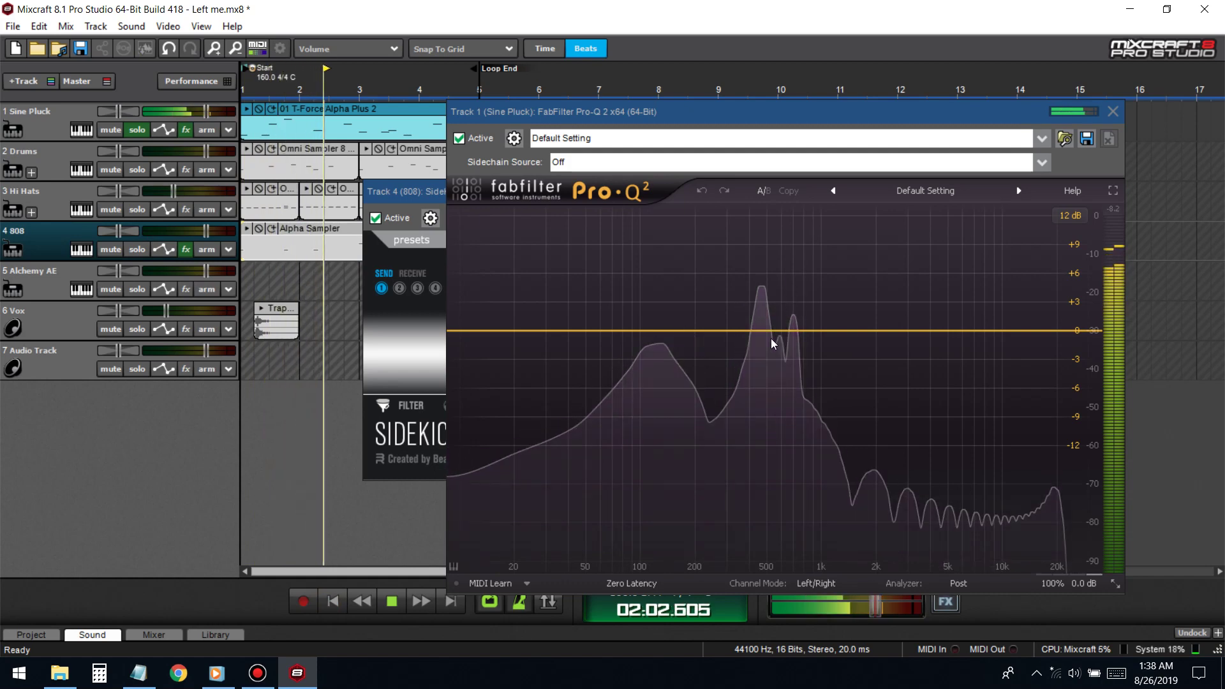
key("space")
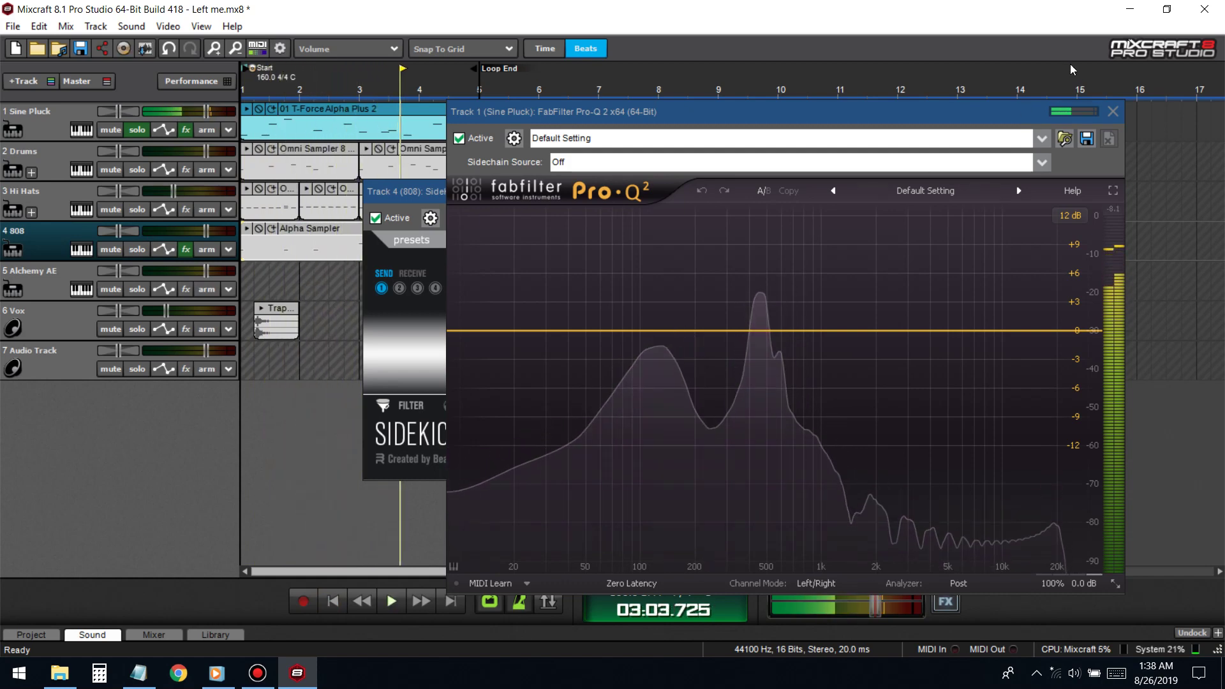
- Close the equalizer and both SideKick windows, and reopen the Sine Pluck's sidechain compressor
key("Escape")
left_click(772, 372)
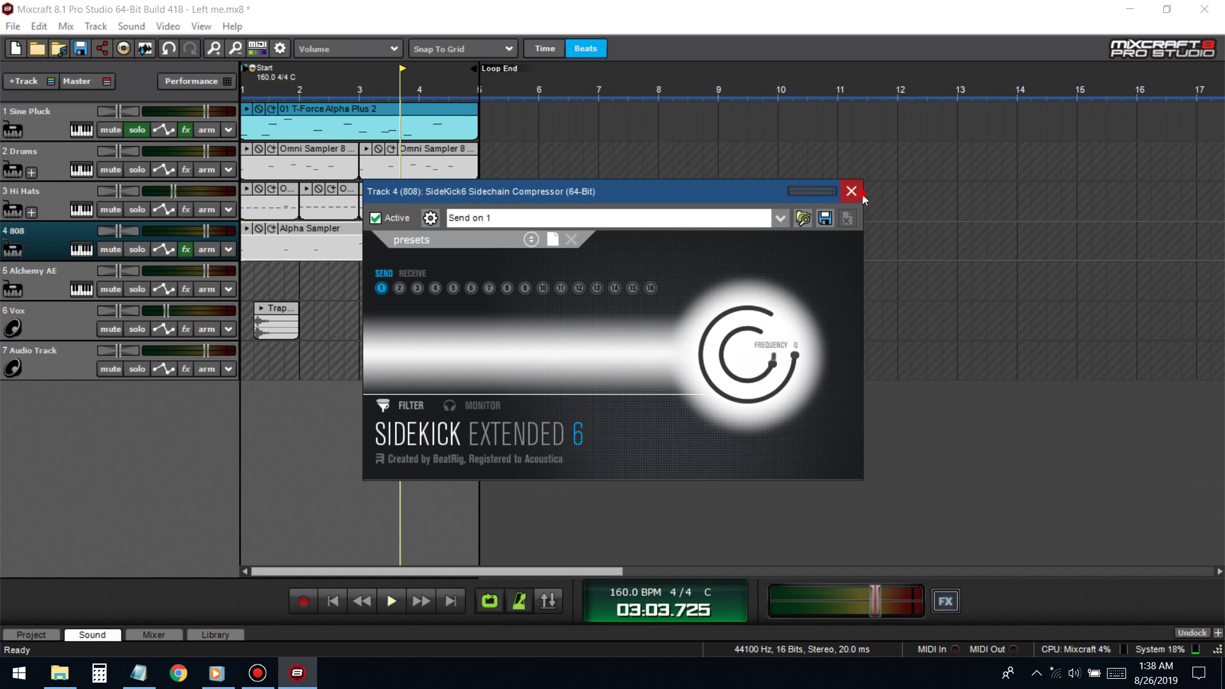
left_click(851, 191)
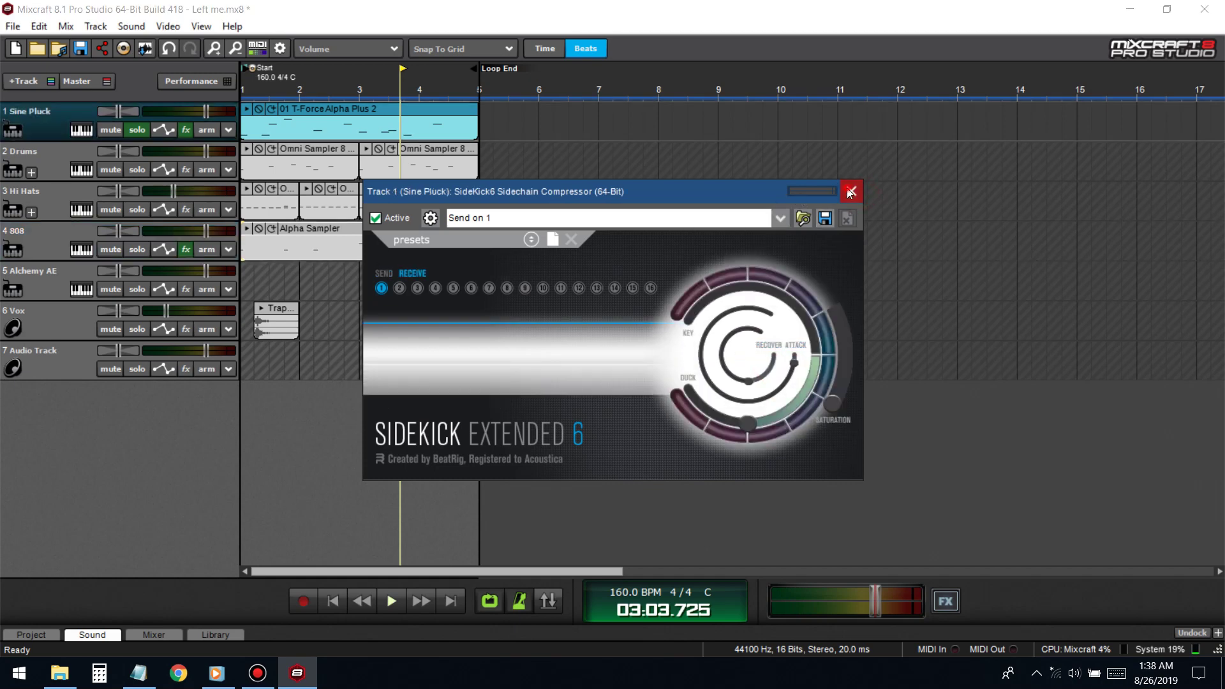
left_click(849, 191)
left_click(186, 131)
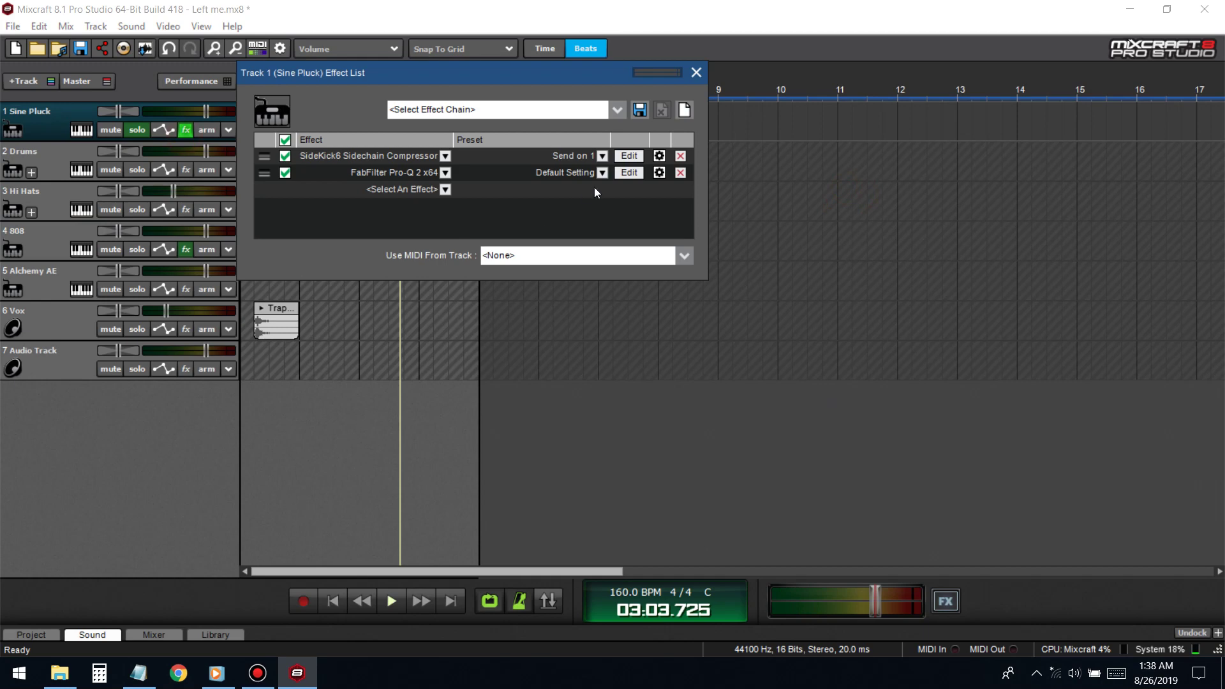
left_click(630, 157)
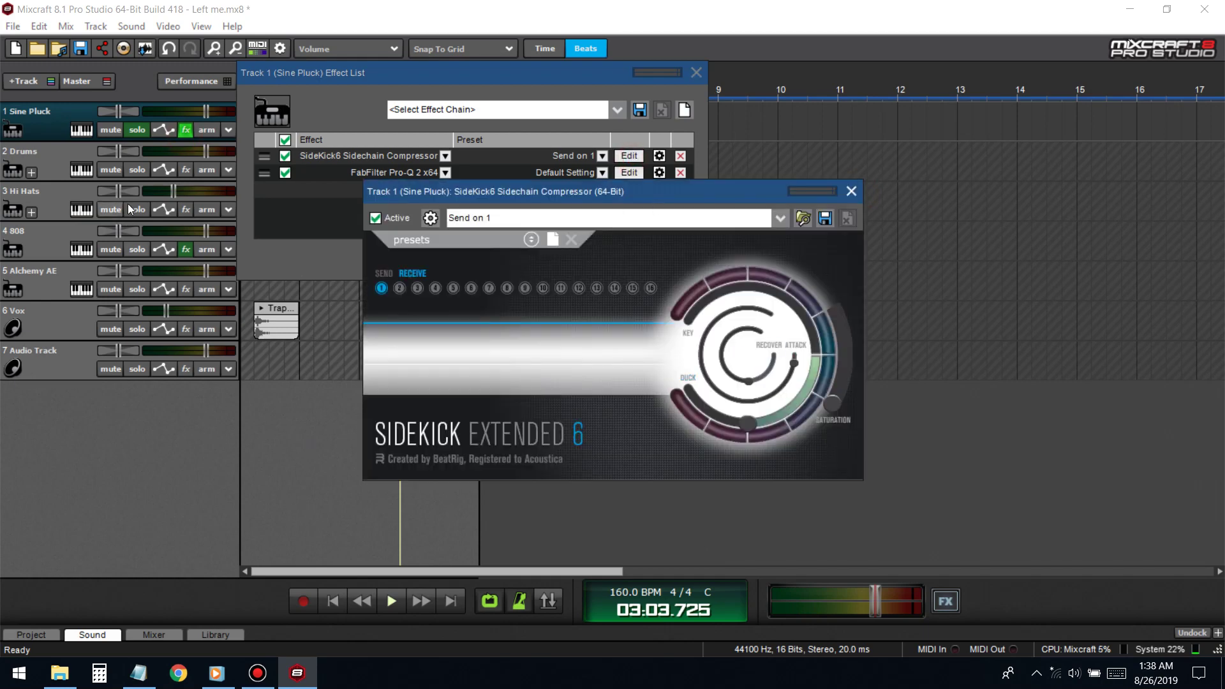
- Solo the 808 again and play both tracks from the start to check the ducking on the Sine Pluck
left_click(137, 249)
left_click(333, 601)
key("space")
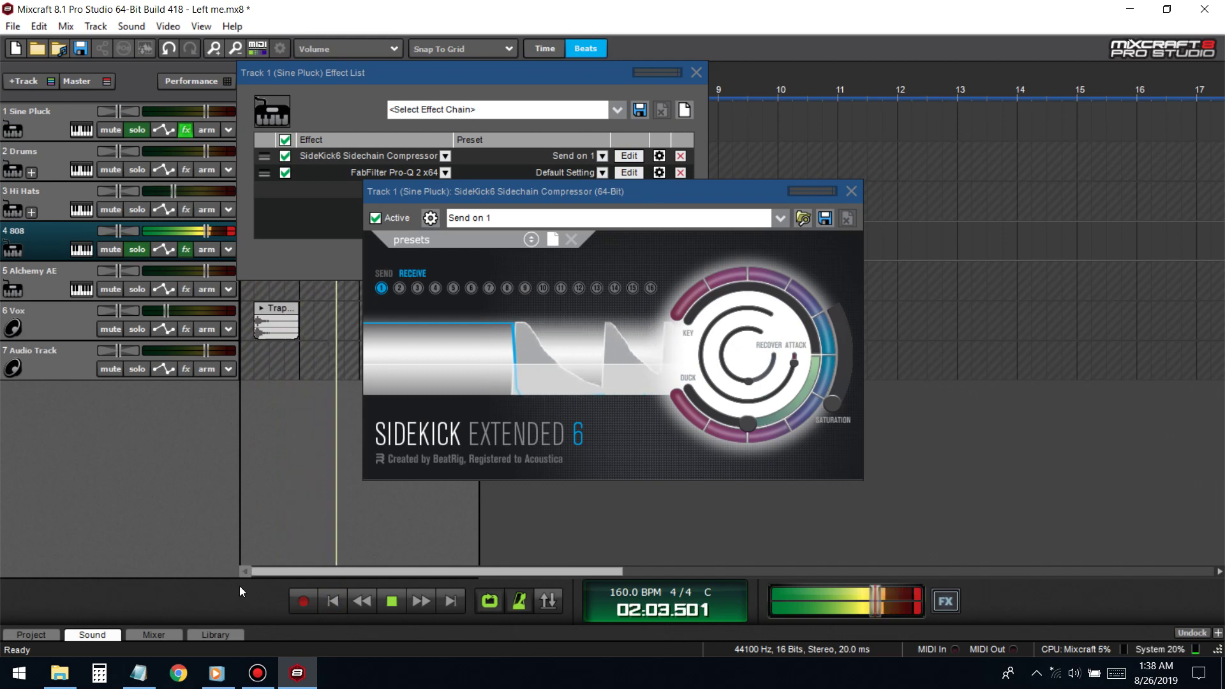
key("space")
- Bring the arrangement forward and move the Sine Pluck's SideKick window clear of the clips
left_click(303, 167)
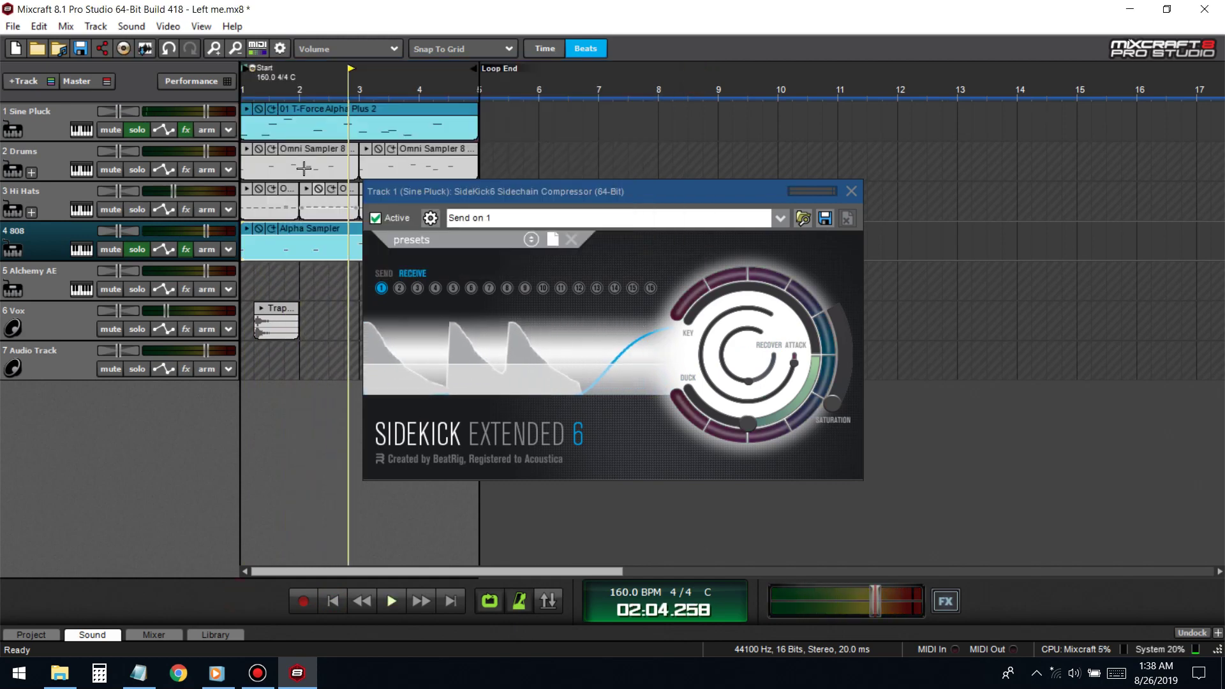
left_click(314, 124)
left_click_drag(494, 190, 649, 155)
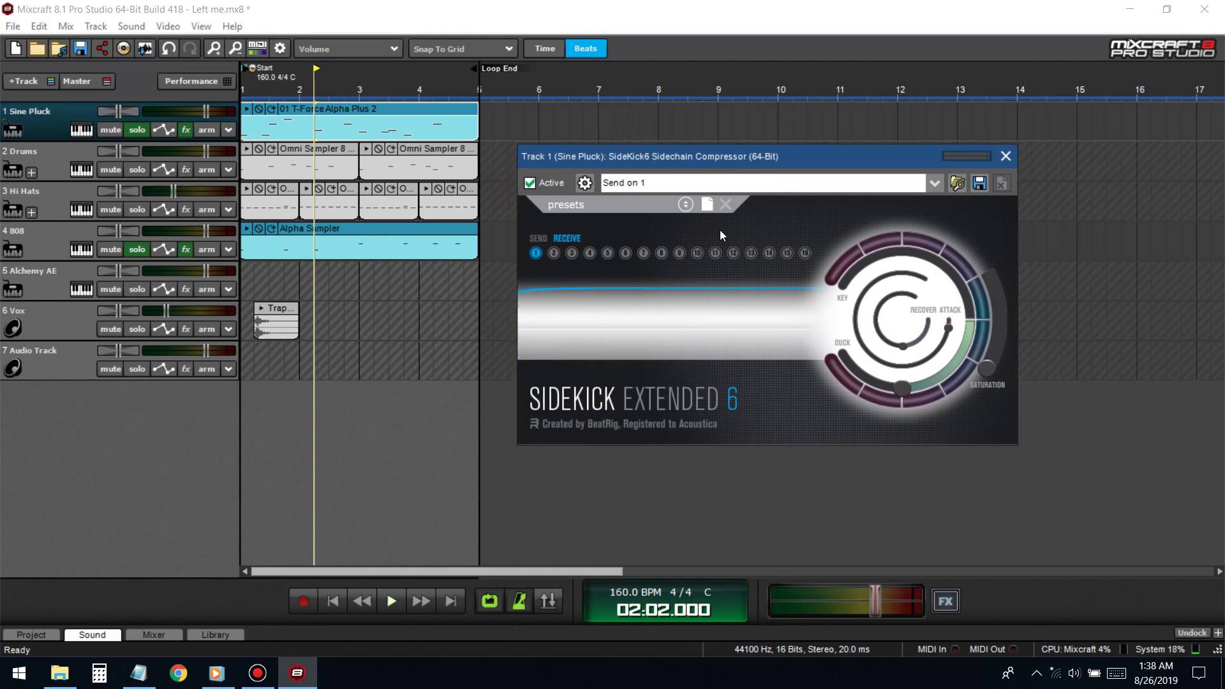
mouse_move(956, 341)
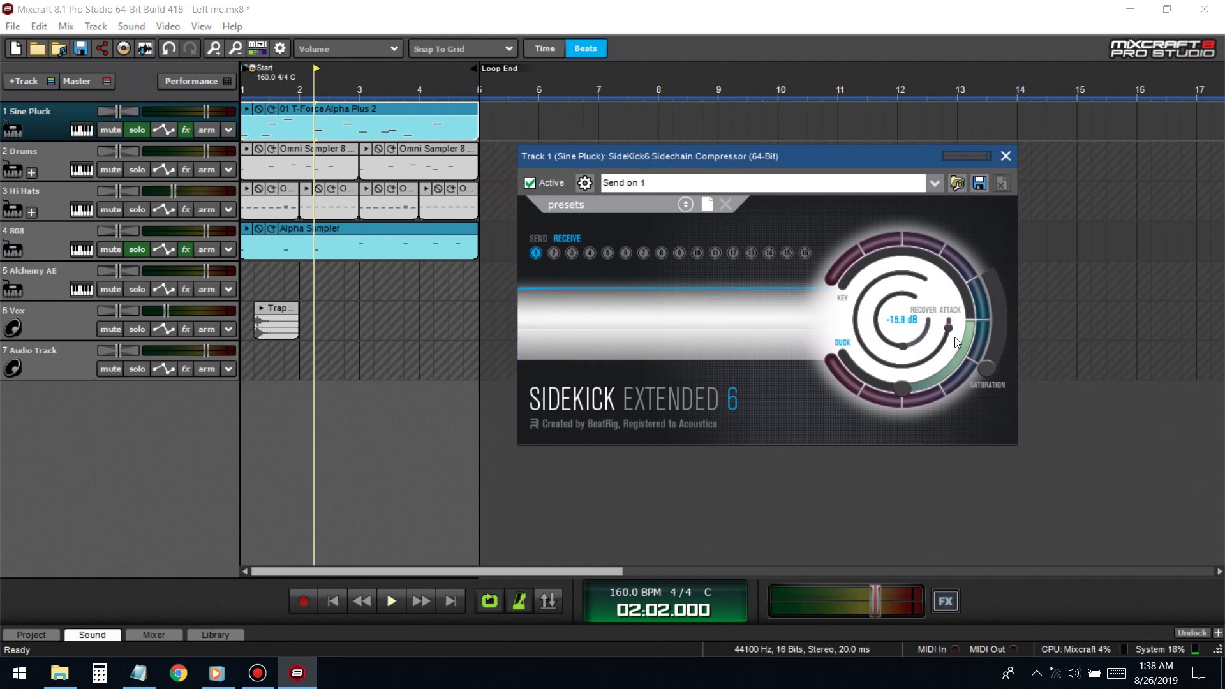
- While playing both tracks from the start, reduce the Sine Pluck's ducking, shorten its recover time, and set the attack to about 33 ms
left_click(334, 602)
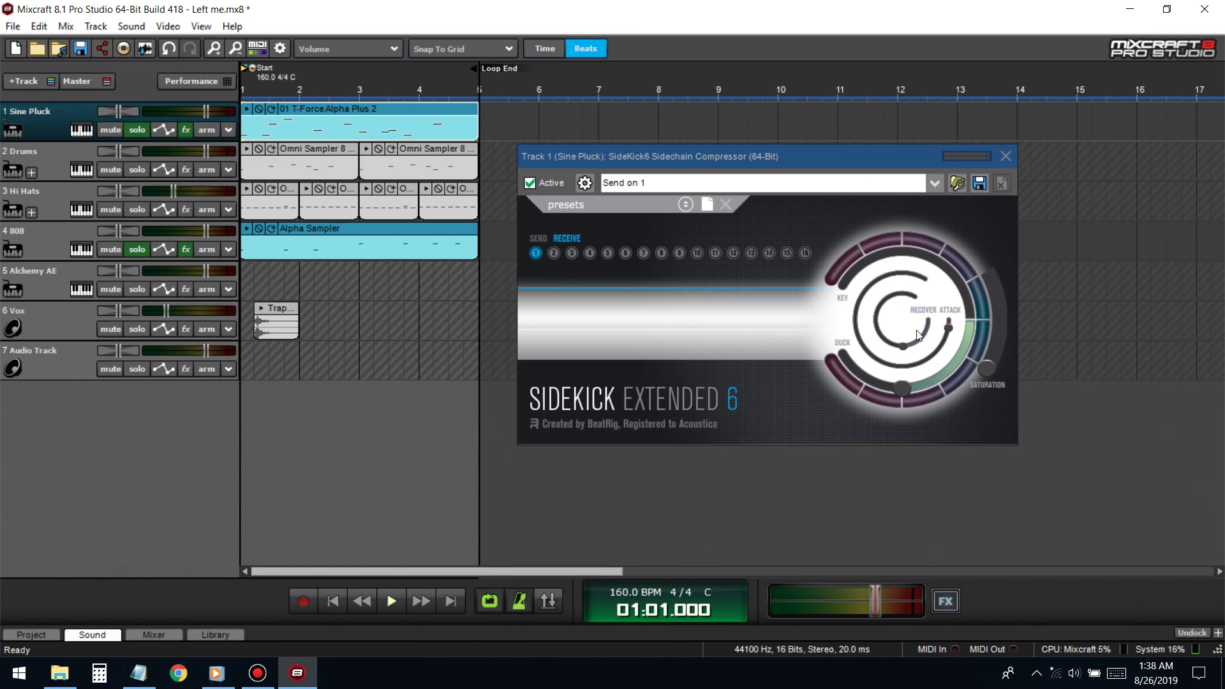
left_click_drag(909, 389, 894, 388)
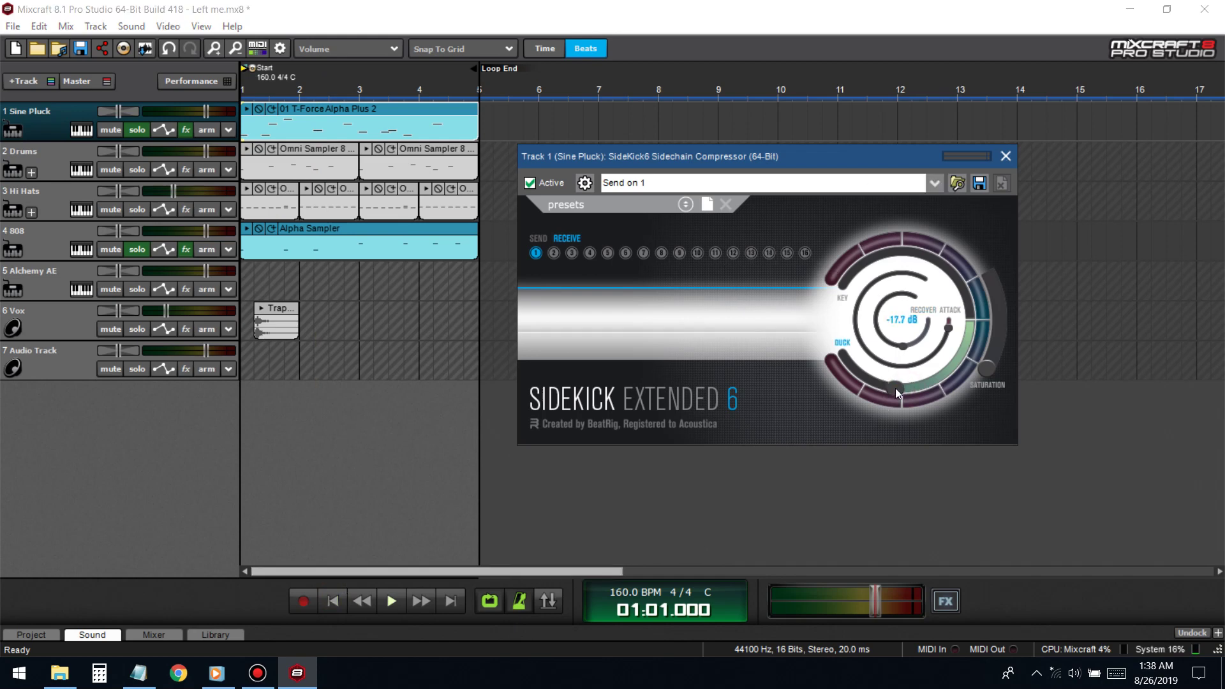
key("space")
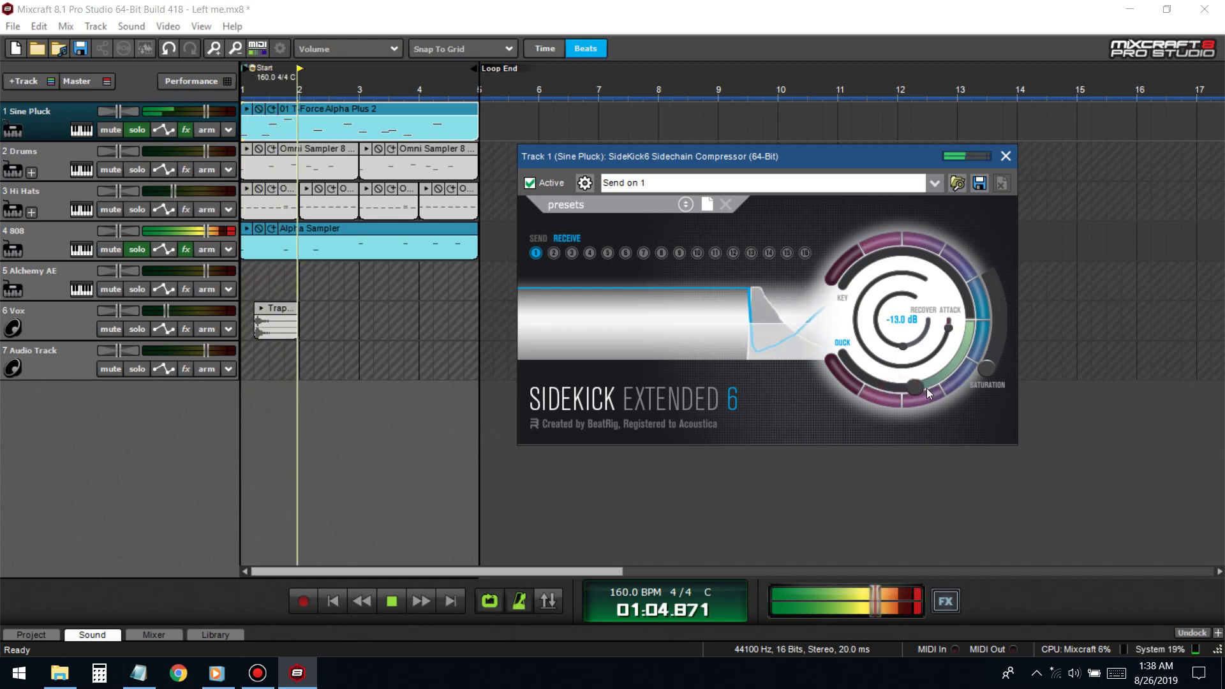
left_click_drag(934, 382, 929, 337)
mouse_move(948, 328)
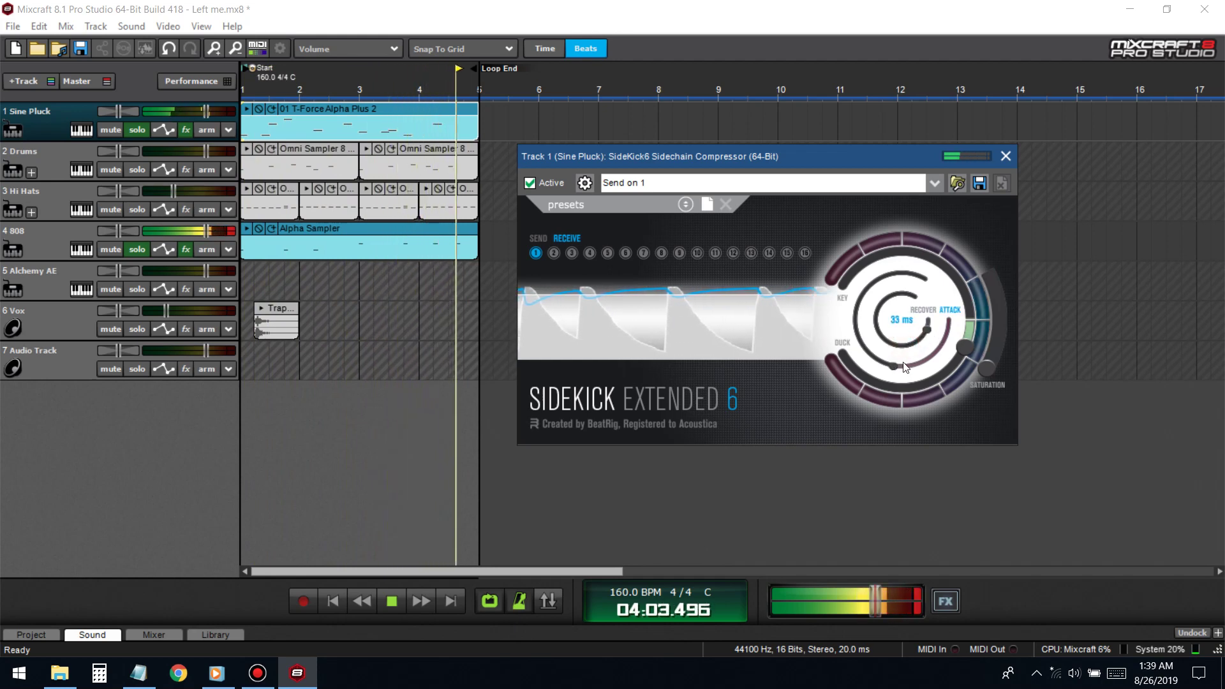
left_click(392, 600)
mouse_move(949, 371)
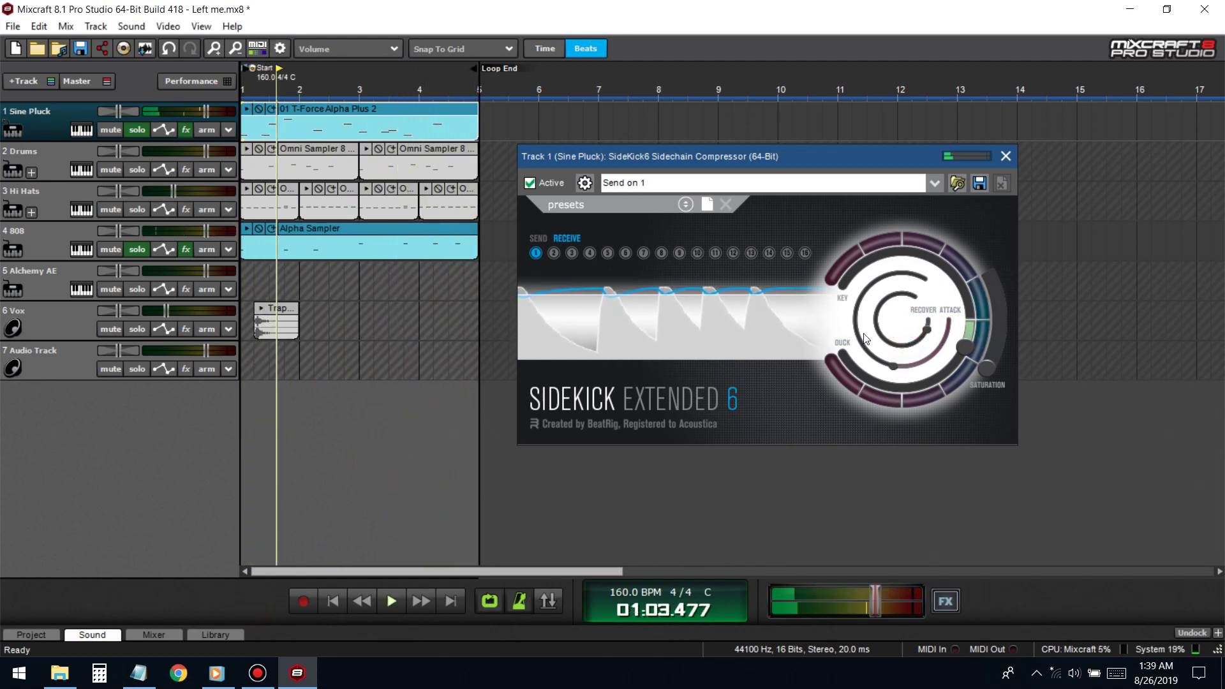
- Set the Sine Pluck's ducking to about -1.4 dB and play both soloed tracks to check it
left_click_drag(966, 342, 972, 333)
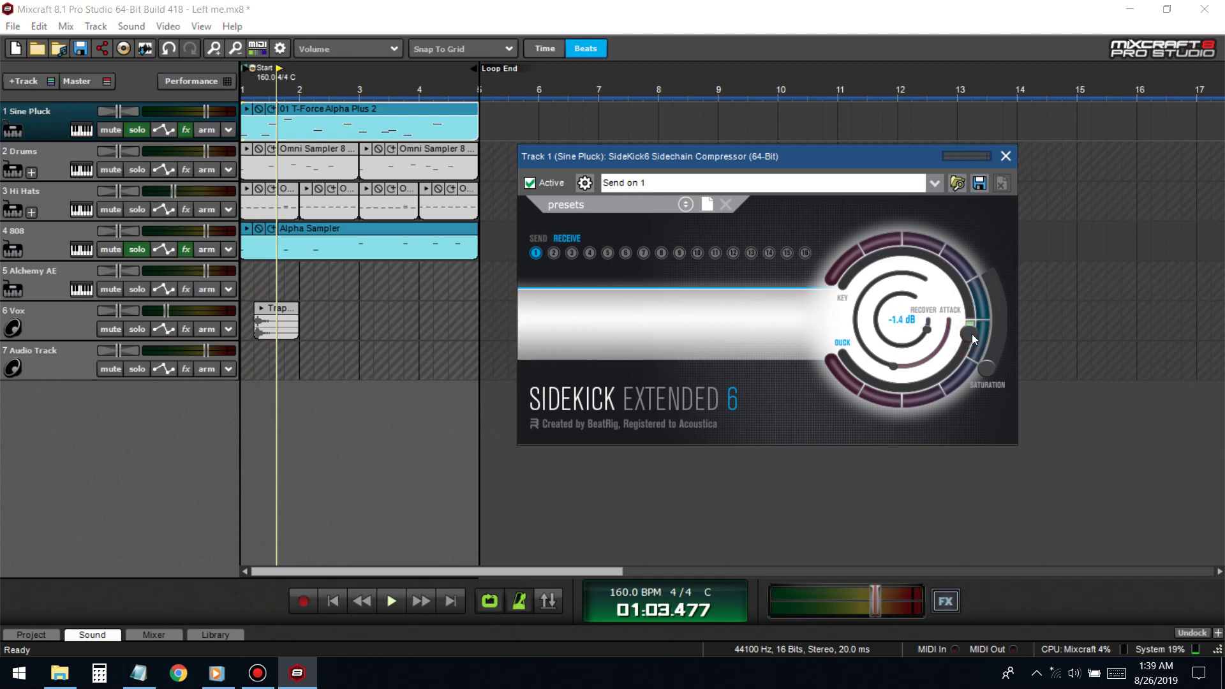
left_click(391, 600)
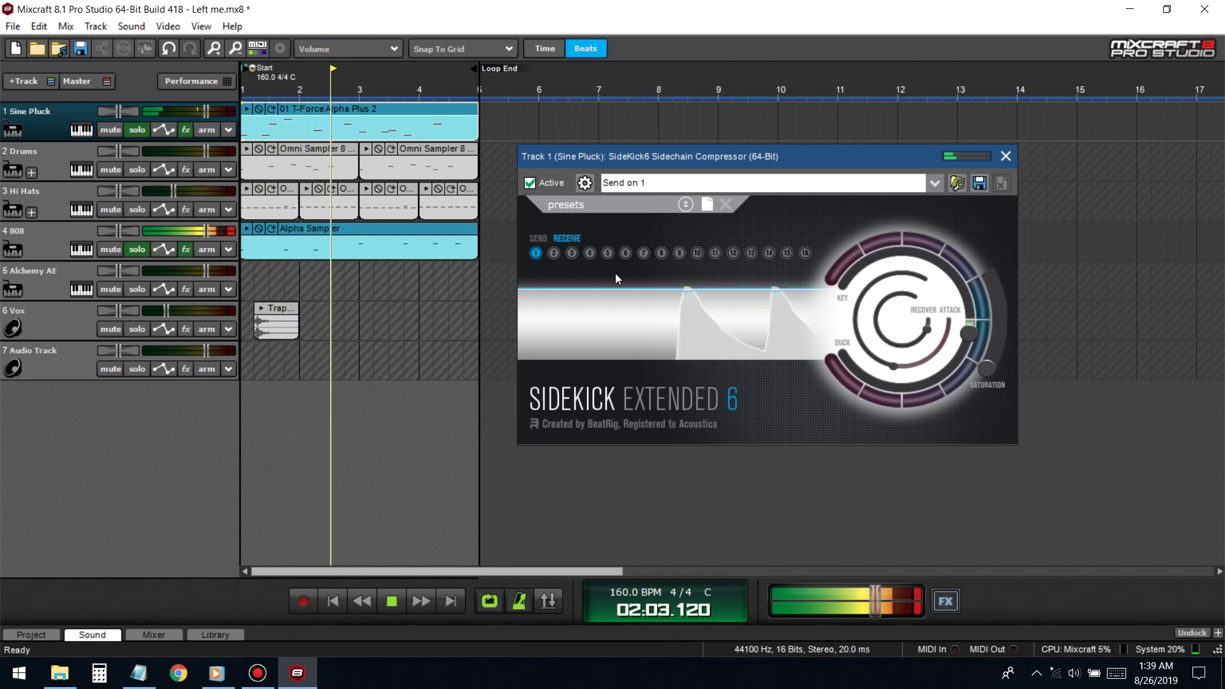
key("space")
- Load the Low Cut preset in the Sine Pluck's Pro-Q 2 and raise its cutoff to about 90 Hz during playback from the start
left_click(185, 130)
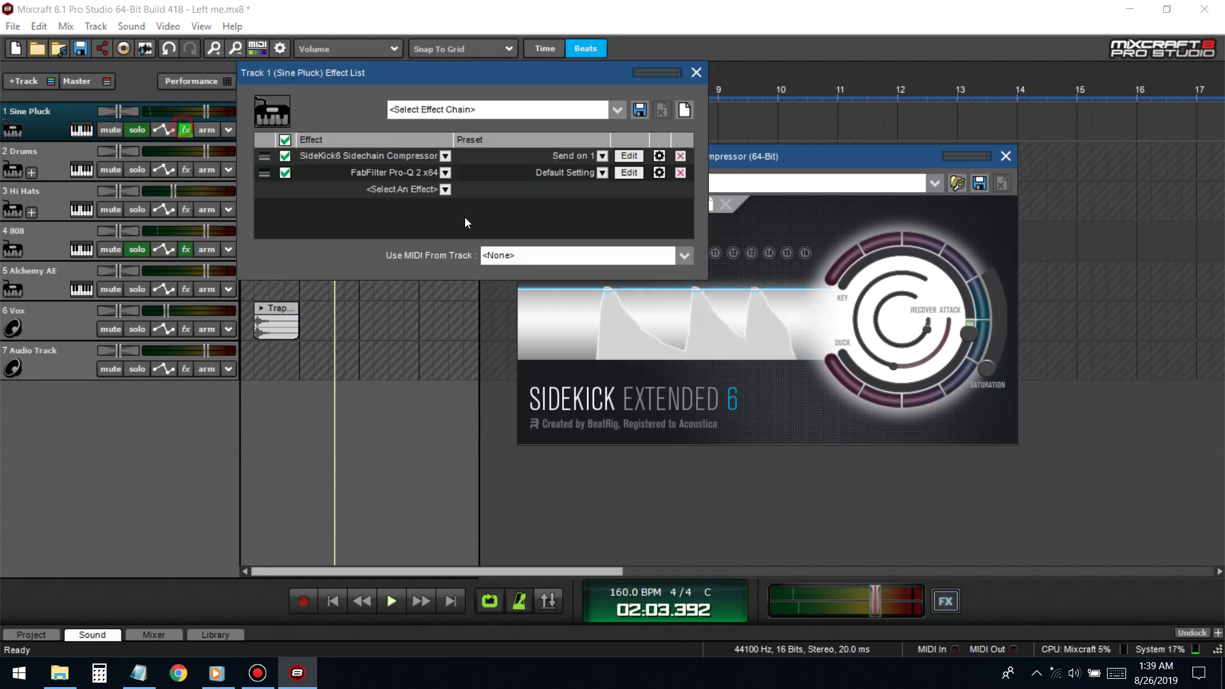
left_click(632, 172)
left_click(907, 187)
left_click(889, 471)
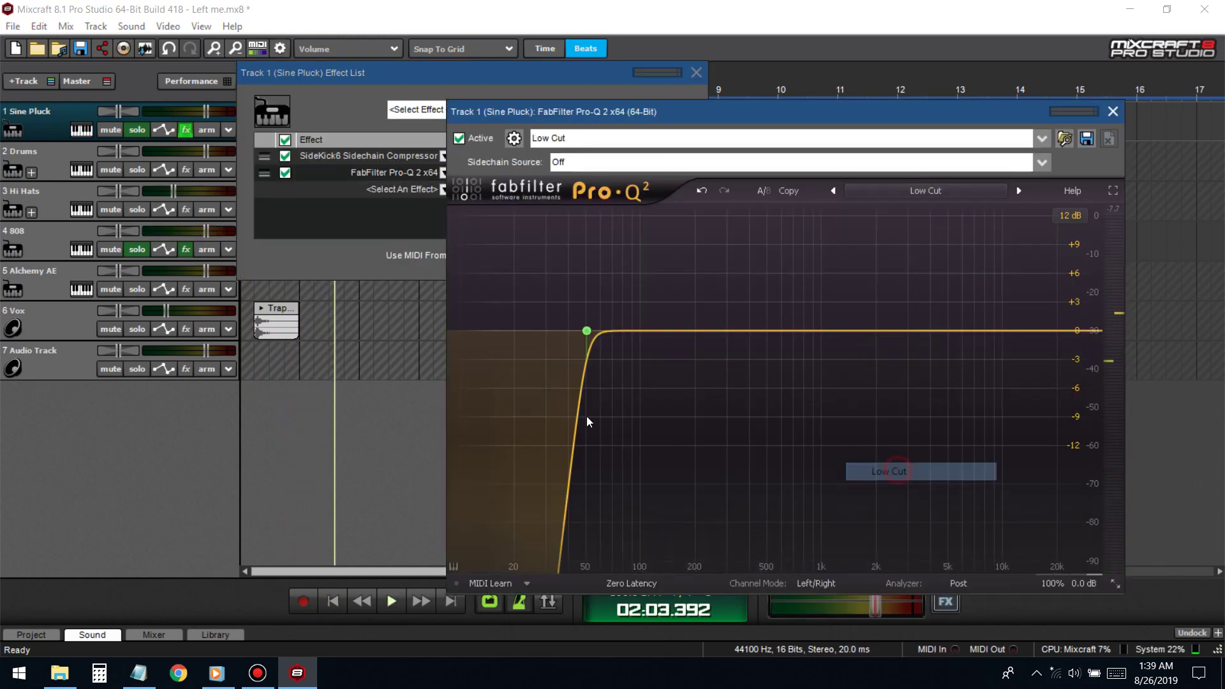
left_click(334, 599)
key("space")
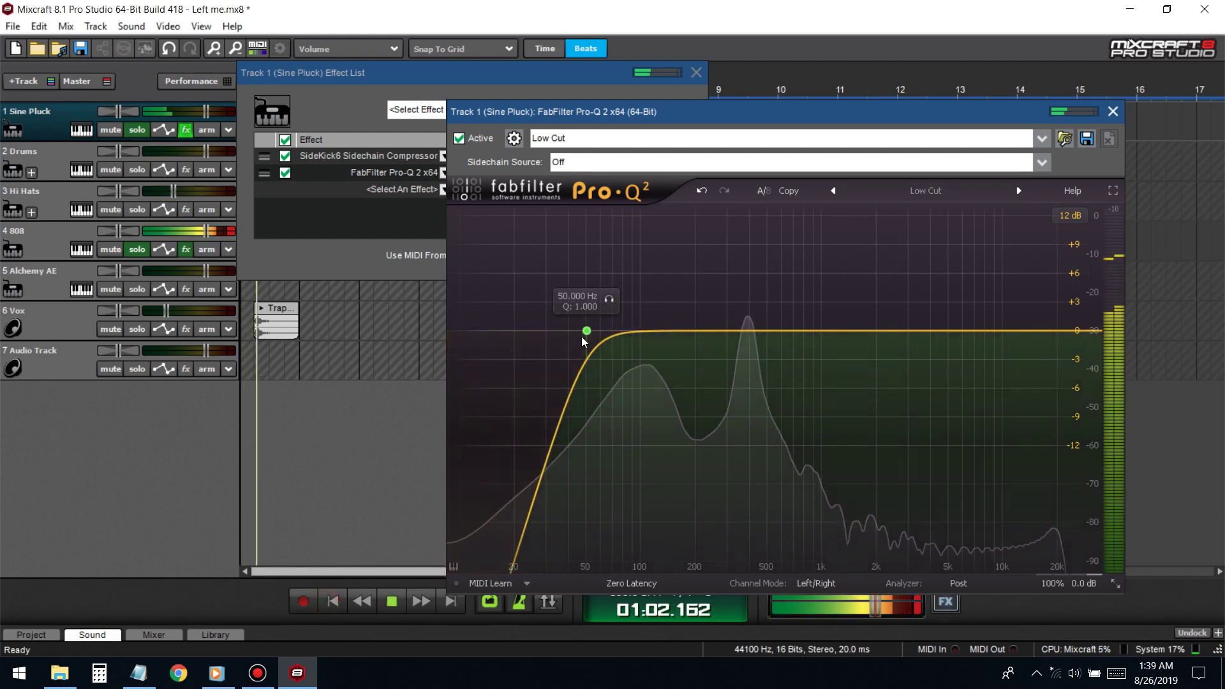
left_click_drag(586, 330, 631, 333)
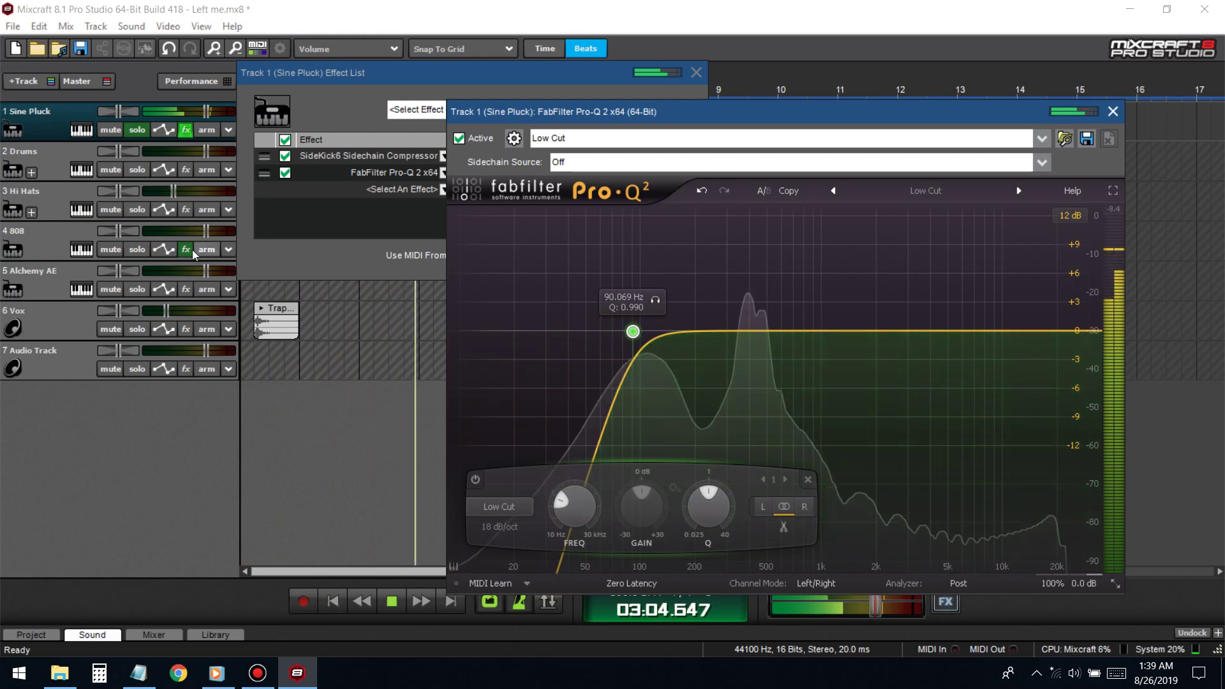
- Stop playback and close both effect lists, the equalizer, and the Sine Pluck's sidechain compressor
left_click(299, 247)
left_click(188, 249)
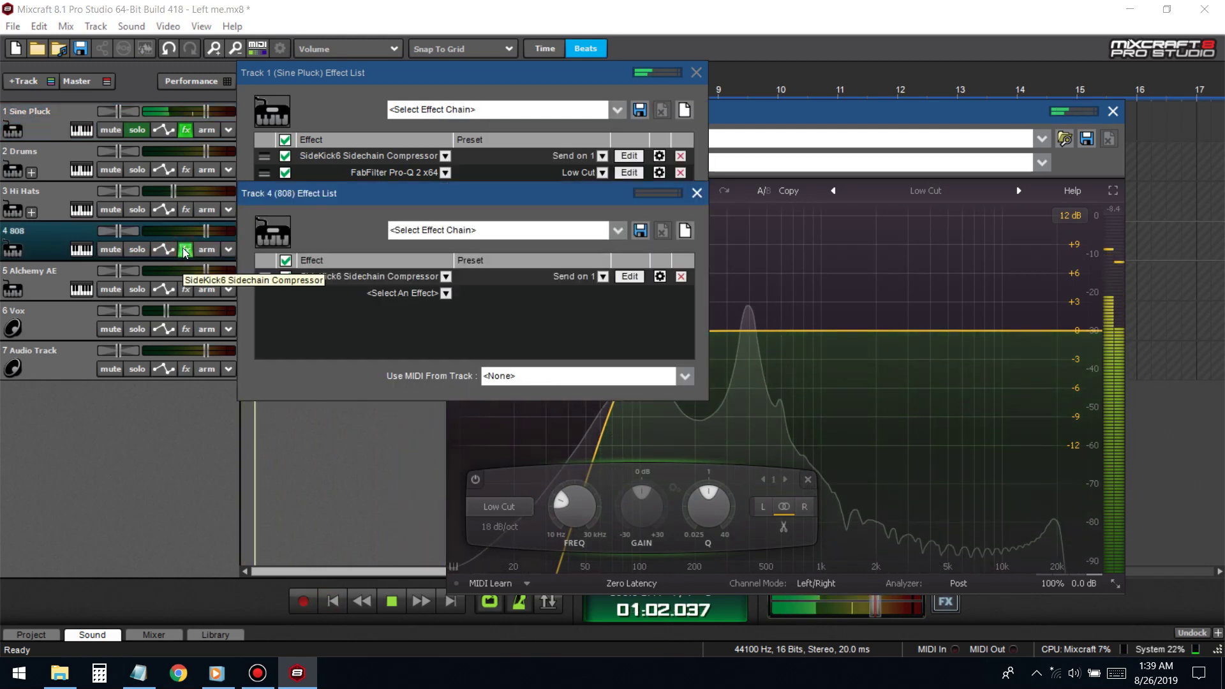
key("space")
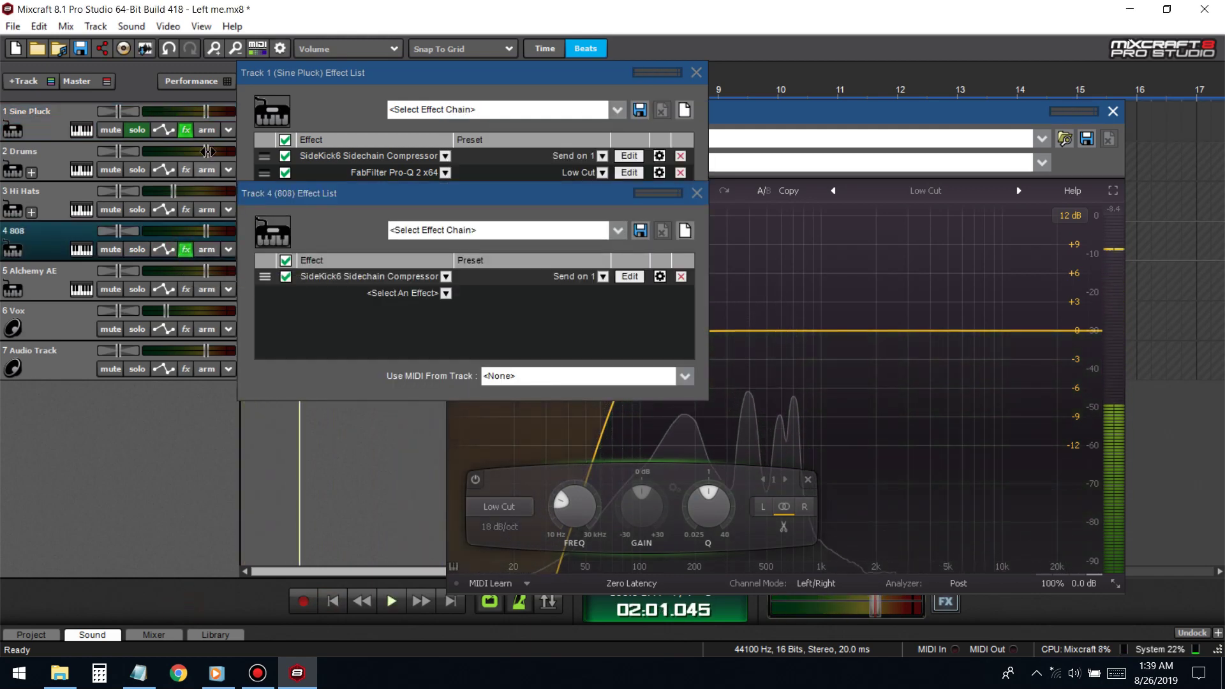
left_click(697, 73)
left_click(1114, 111)
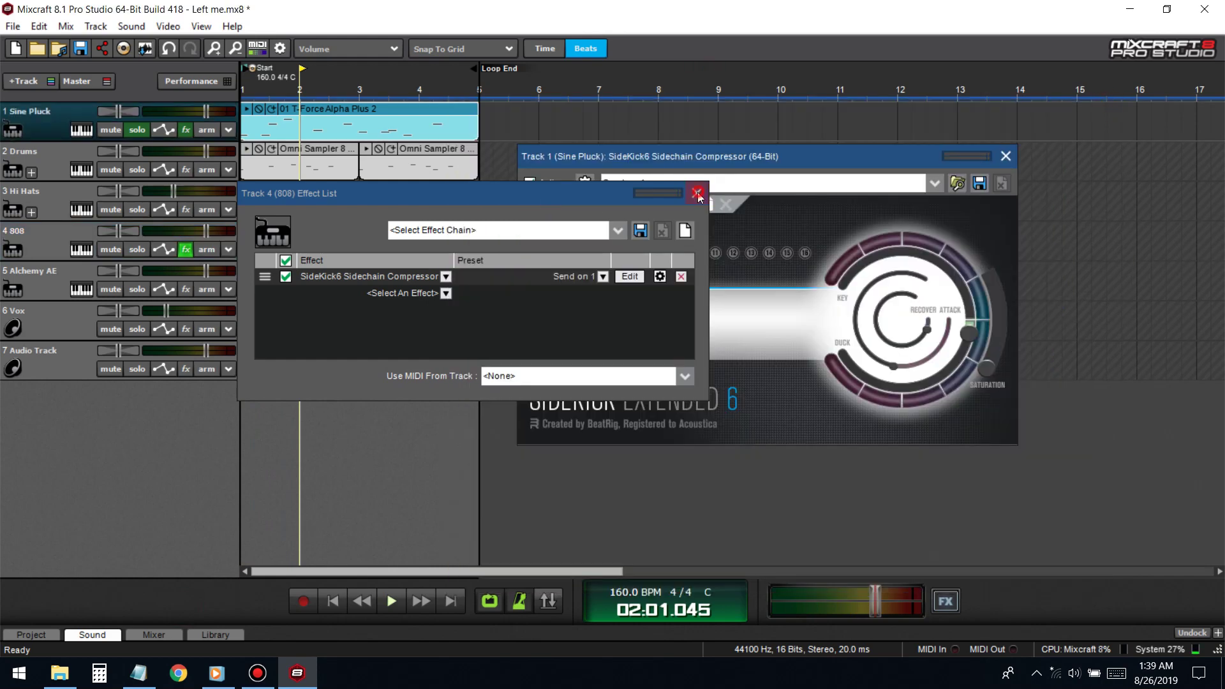
left_click(697, 193)
left_click(1008, 155)
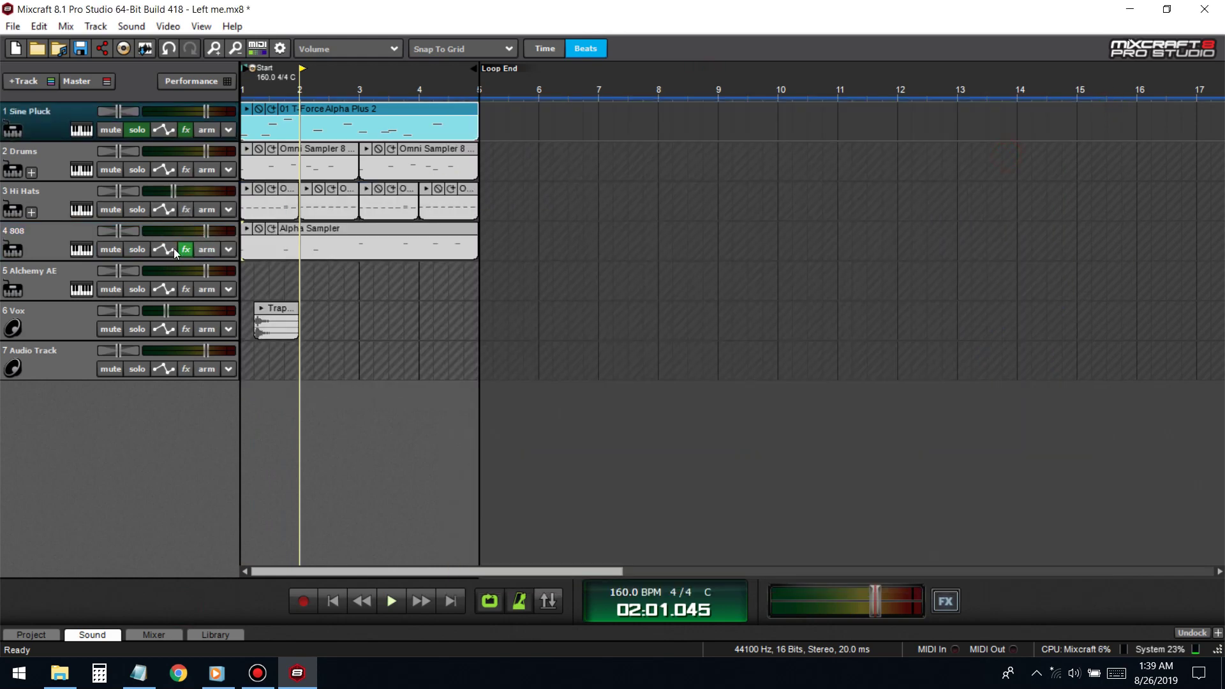
- Solo the 808 again and, during playback, add Limiter6-x64 to its effect list
left_click(138, 248)
key("space")
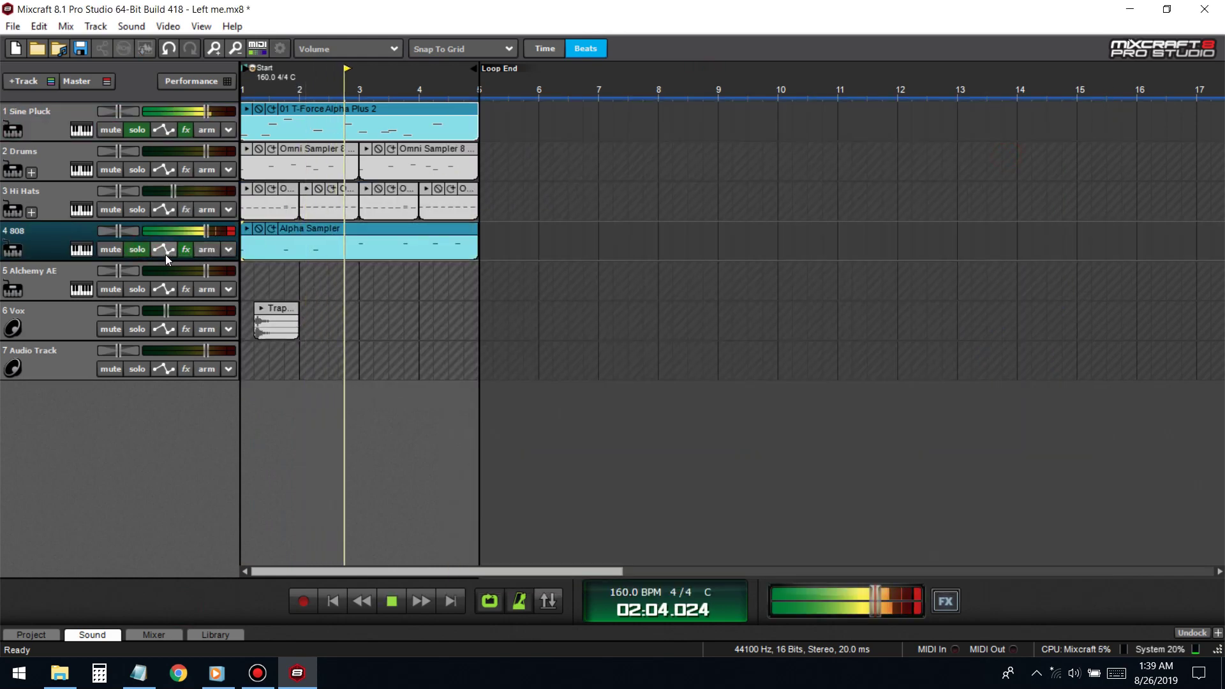
left_click(186, 249)
left_click(415, 293)
mouse_move(462, 331)
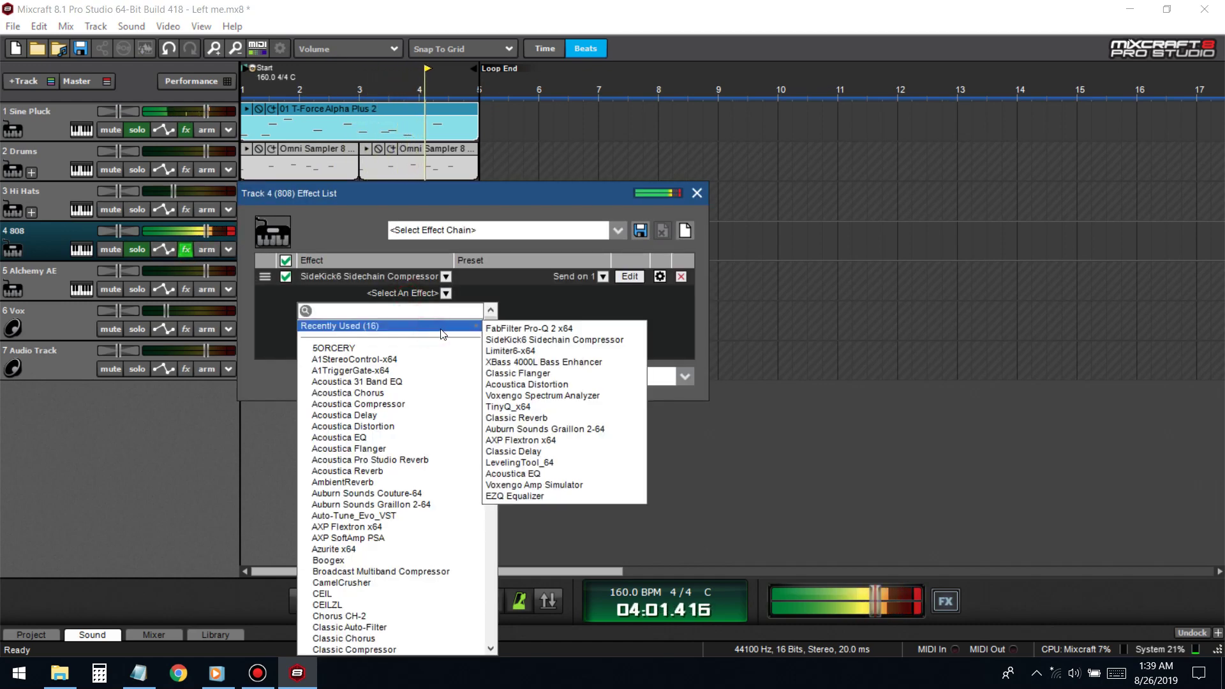
left_click(511, 350)
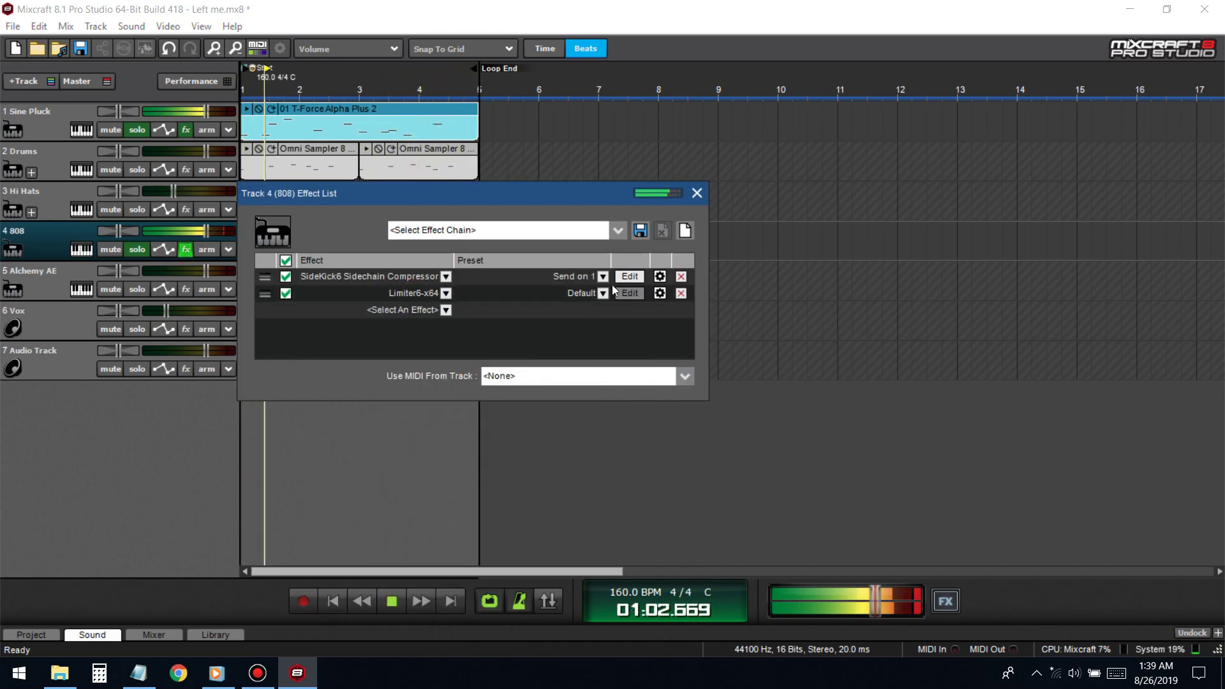
left_click(697, 193)
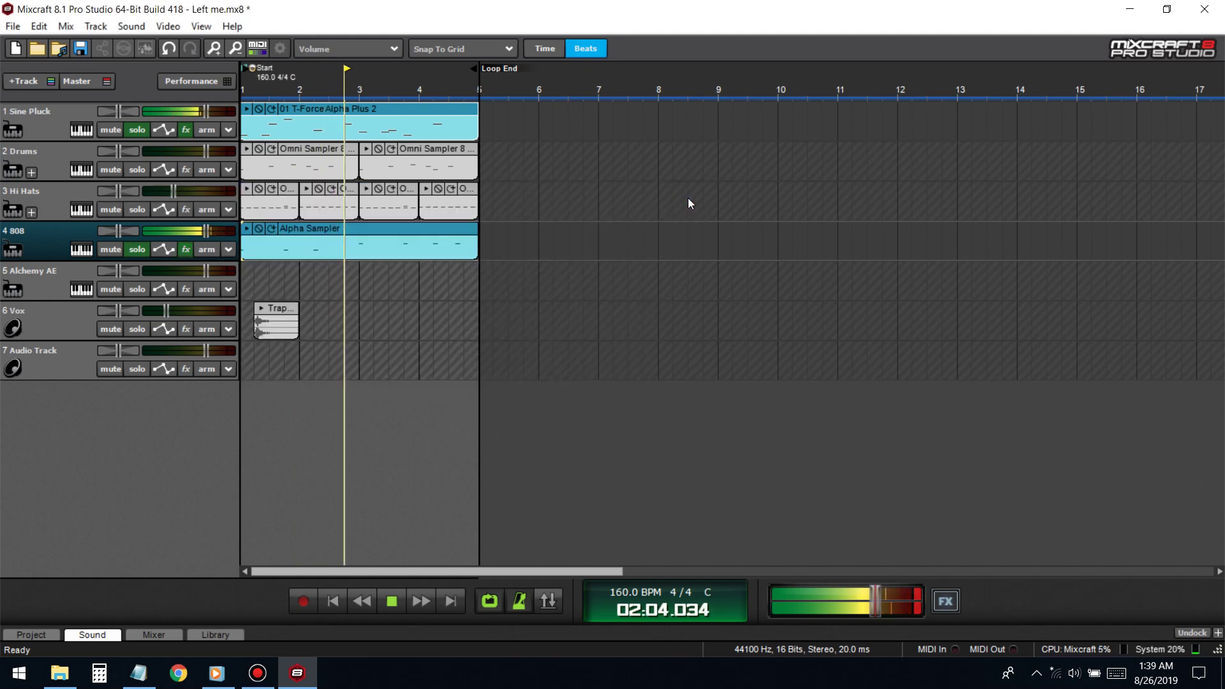
key("space")
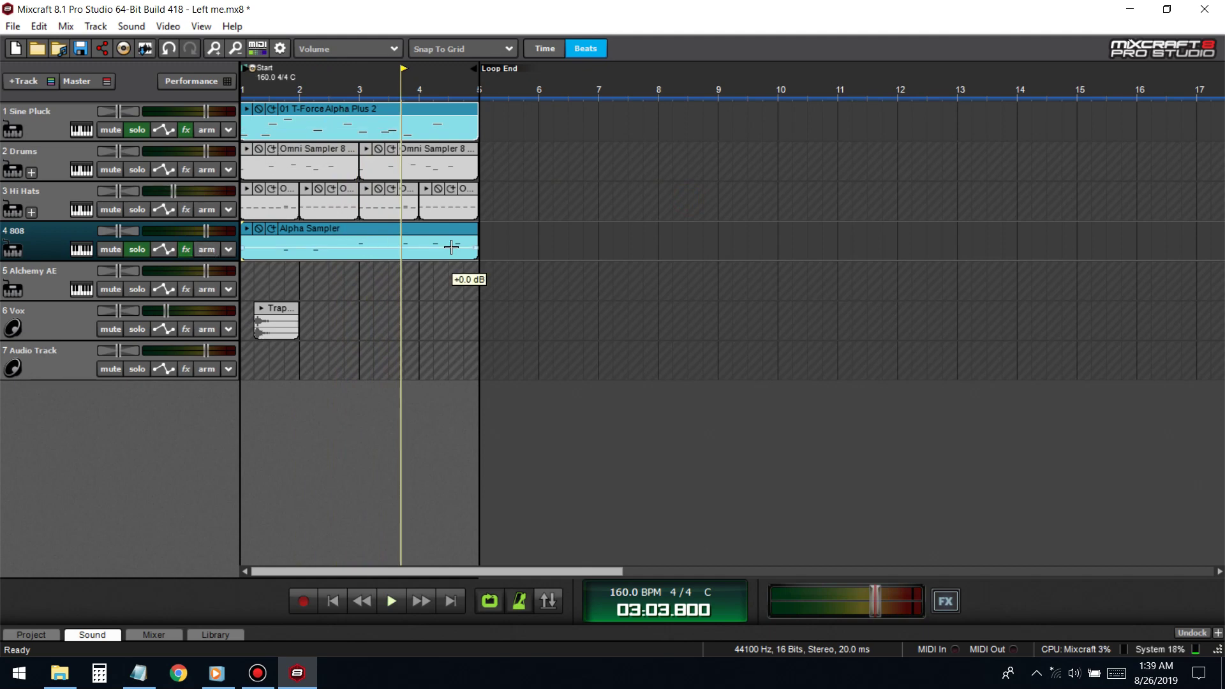
- With the 808's solo off during playback, set the Sine Pluck's low cut to about 120 Hz with a 12 dB/oct slope
key("space")
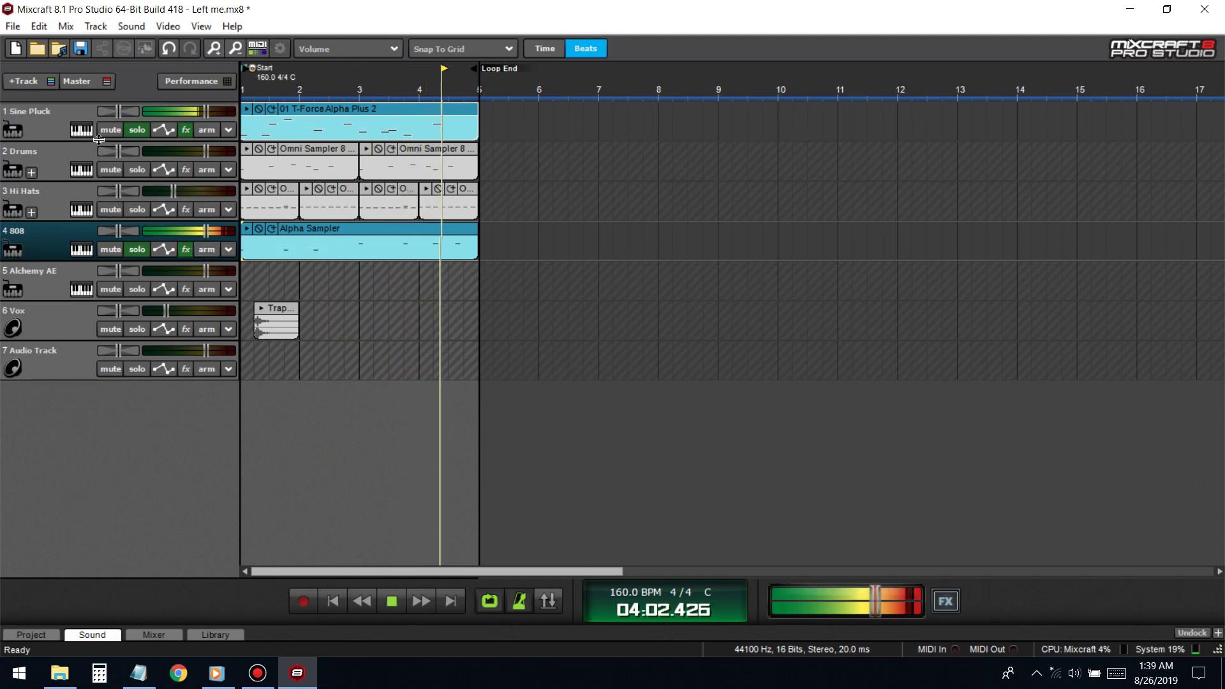
left_click(188, 130)
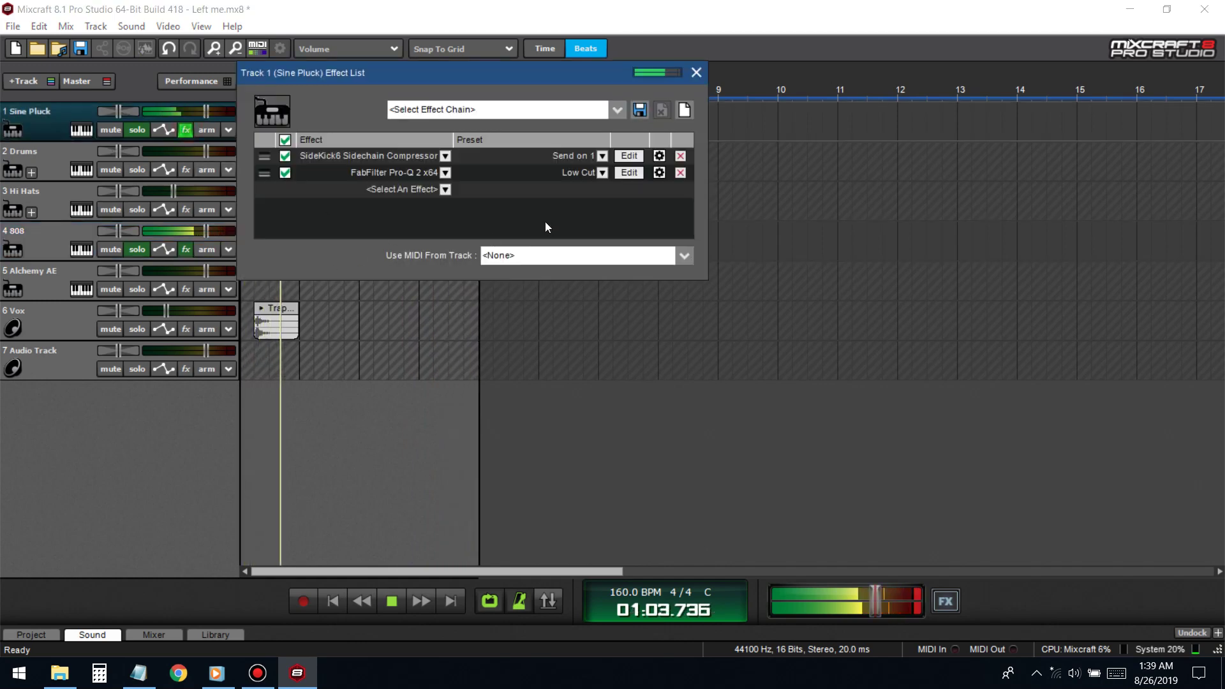
left_click(629, 173)
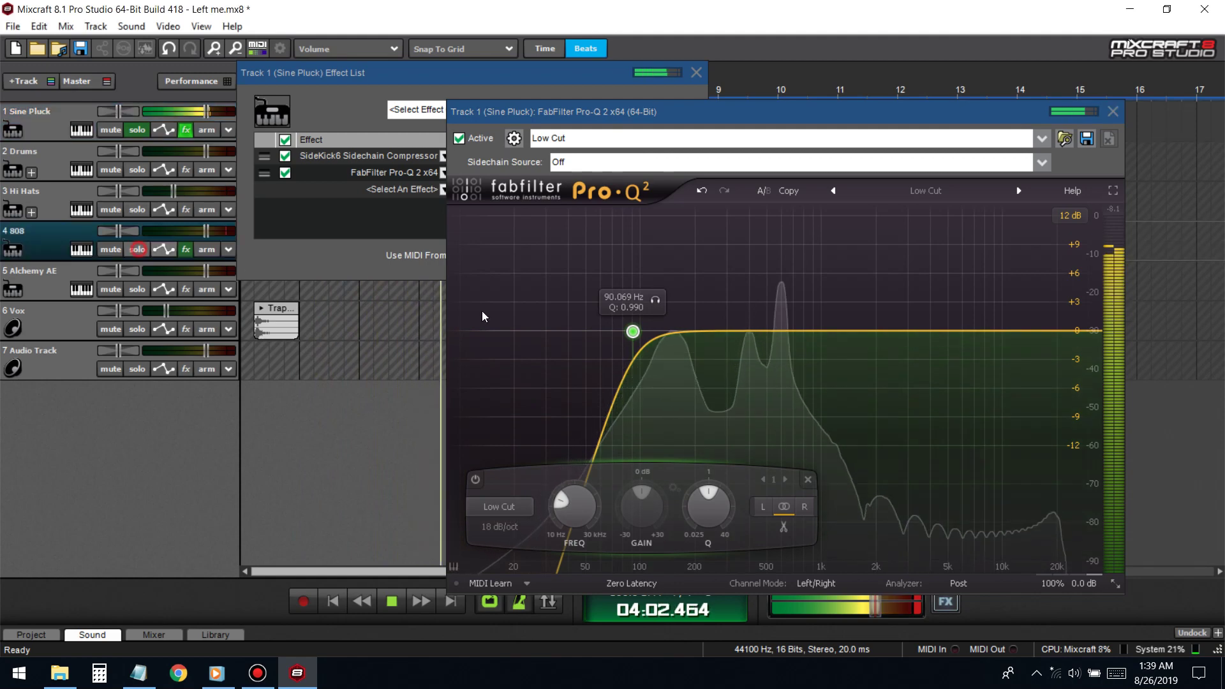
left_click_drag(638, 340, 660, 338)
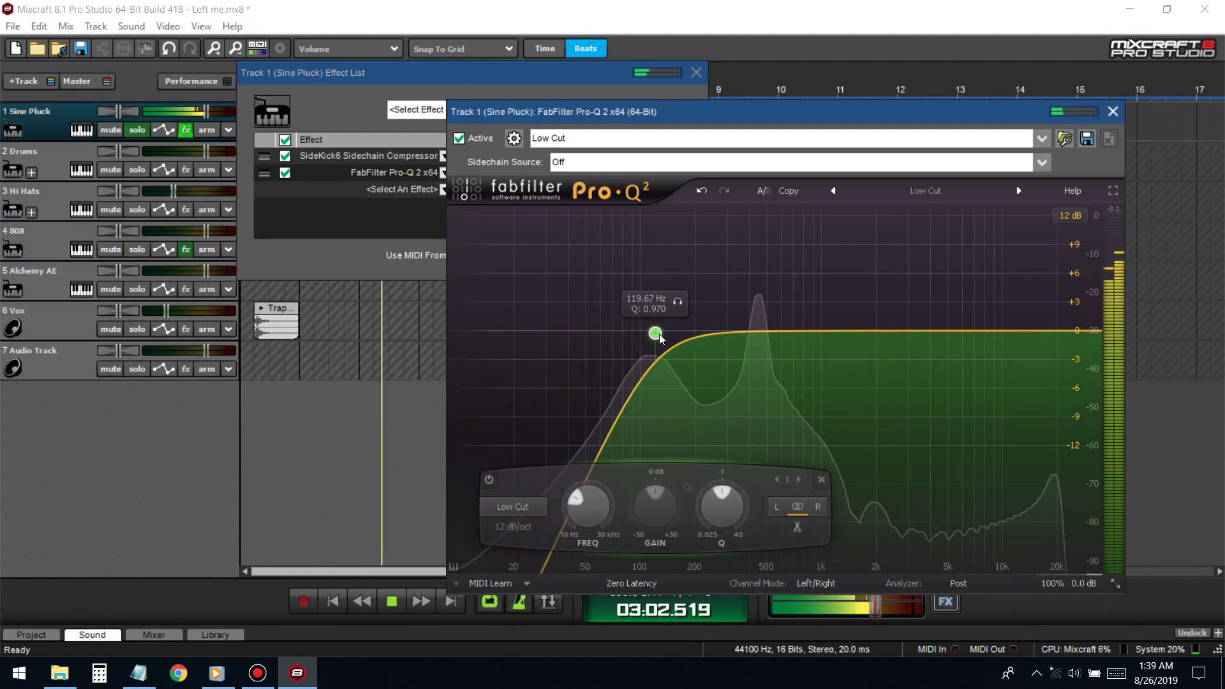
- Solo the 808 again, close the Sine Pluck's equalizer and effect list, and listen to both tracks together
left_click(147, 251)
left_click(696, 72)
left_click(596, 157)
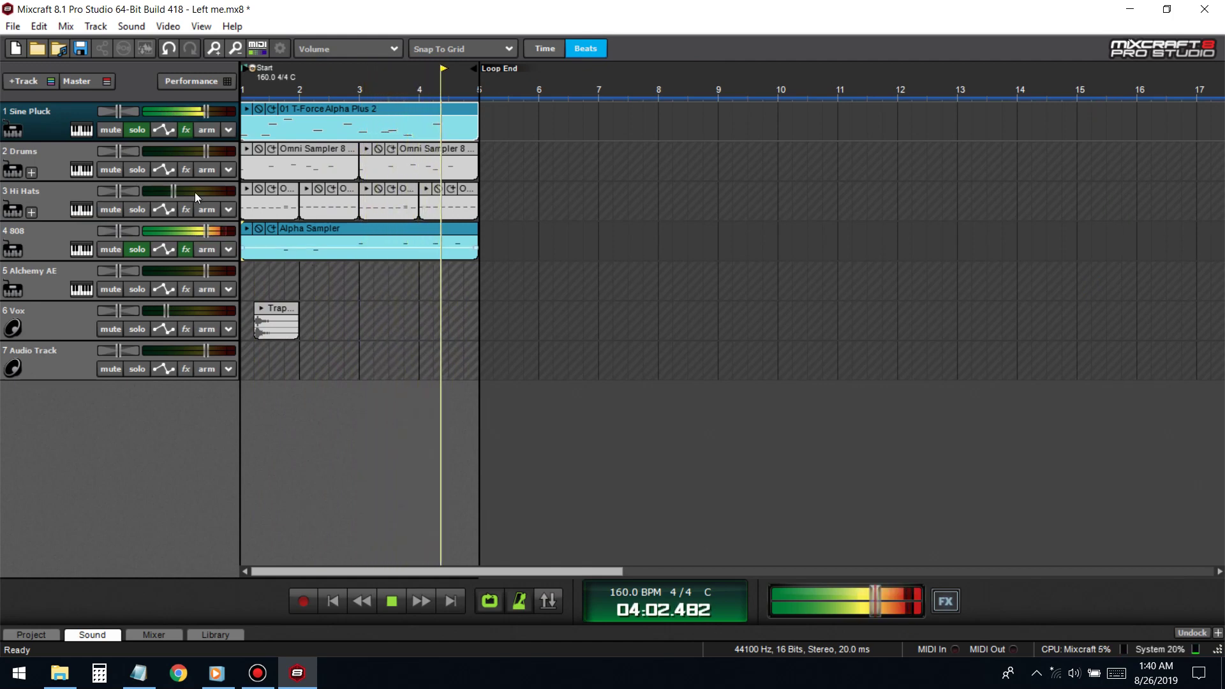
key("space")
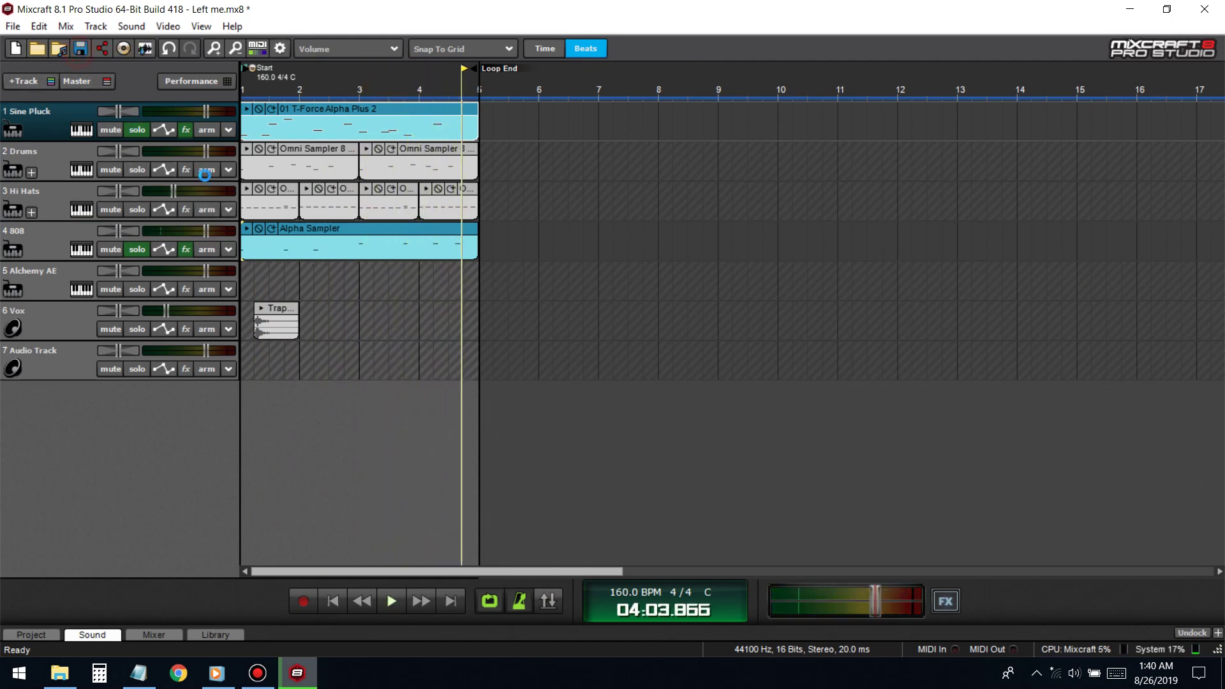
- Switch the solo from the Sine Pluck to the Drums and play them with the 808 from the start
left_click(141, 132)
left_click(138, 170)
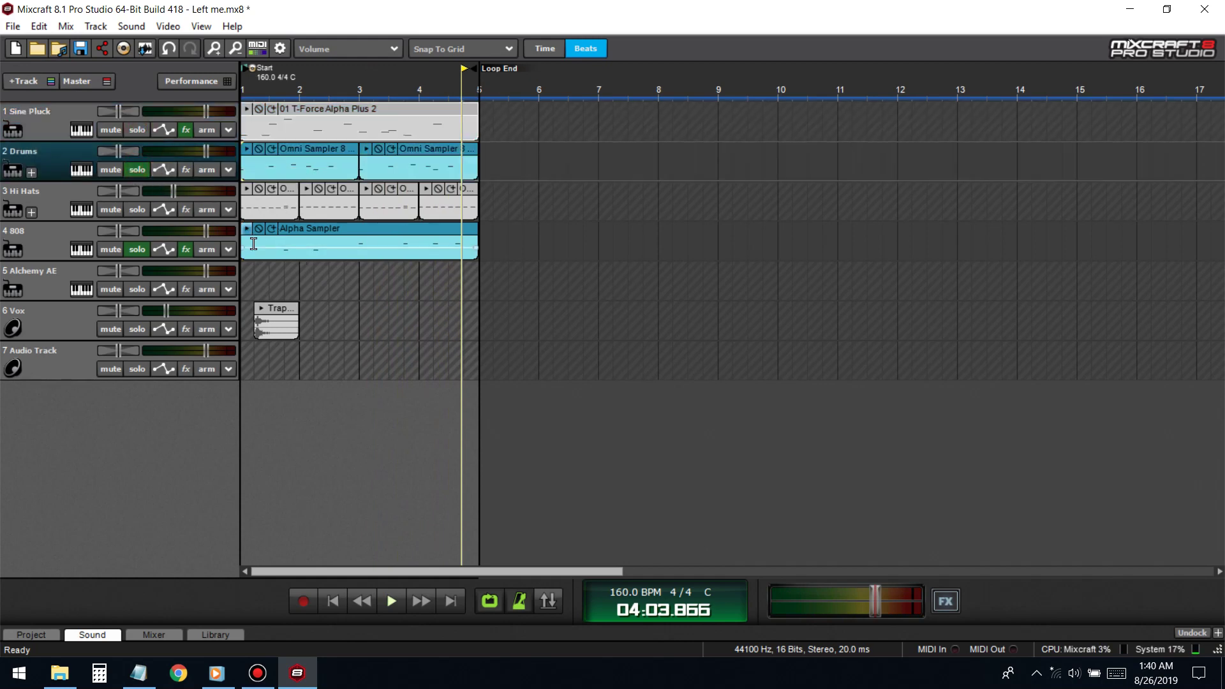
left_click(334, 600)
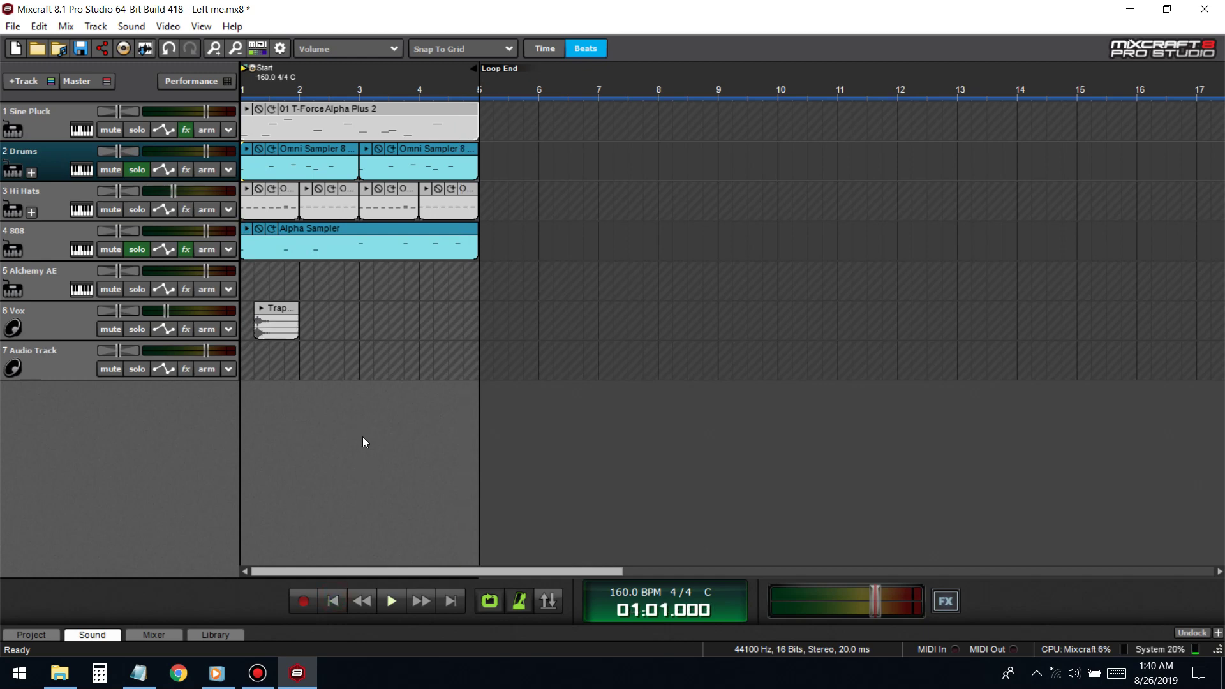
key("space")
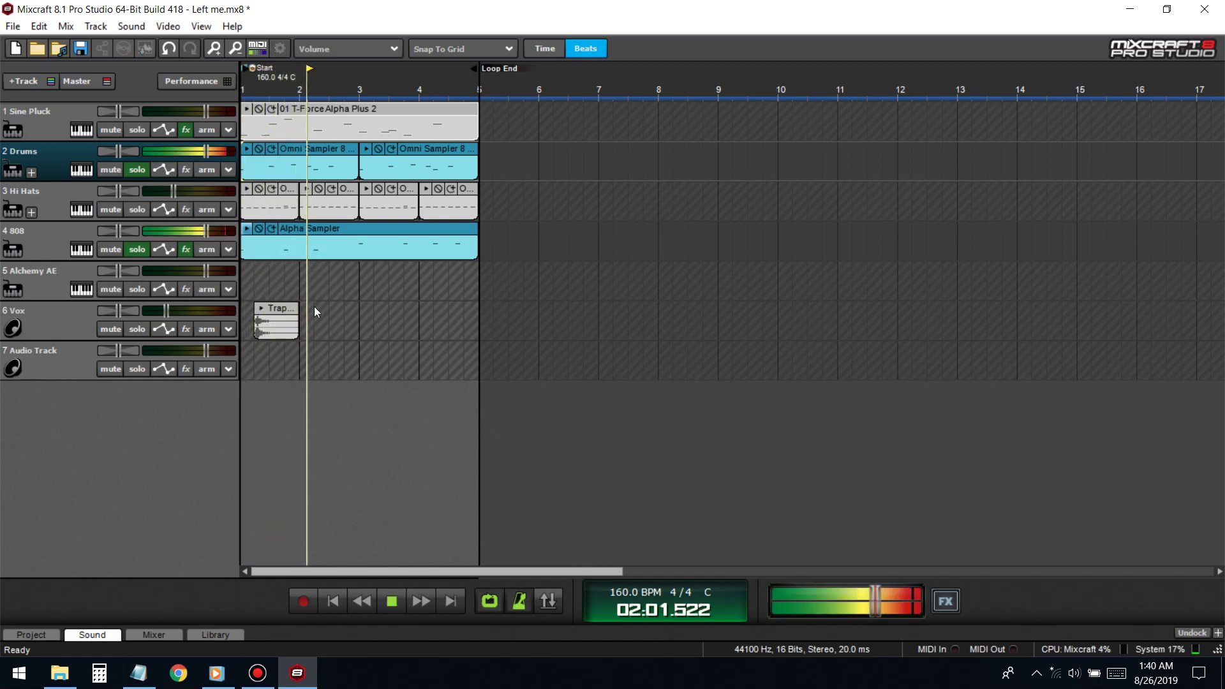
key("space")
- Add DensitymkIII to the 808's effects and place it between SideKick6 and Limiter6-x64
left_click(185, 249)
left_click(445, 309)
type("de")
left_click(348, 431)
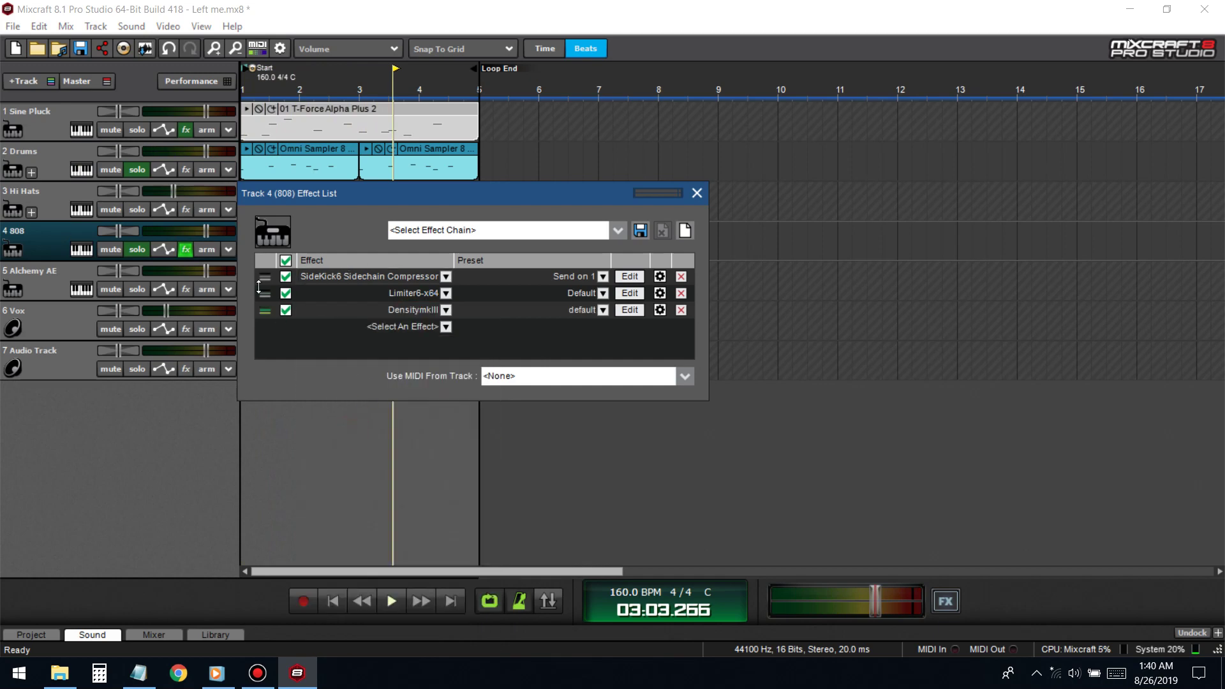
left_click_drag(259, 287, 262, 316)
- Open the 808's DensitymkIII, check its sidechain sources, and rename the Drums' Omni Out 1 output as Kick
left_click(630, 292)
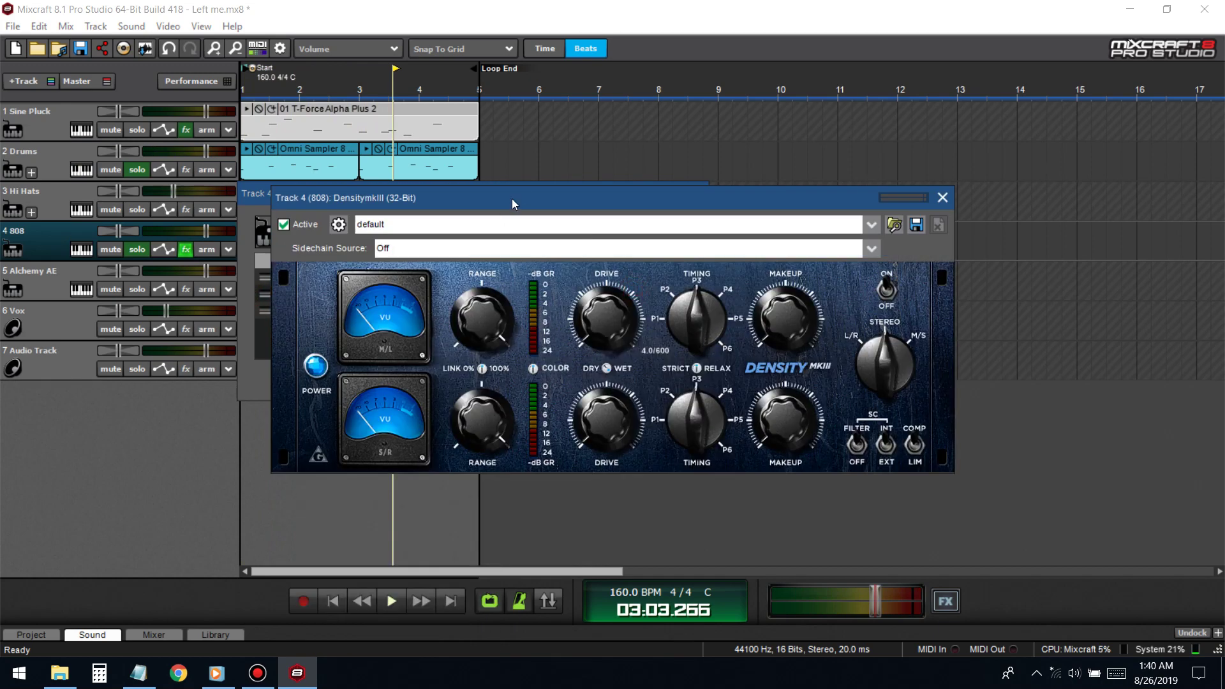
left_click(445, 248)
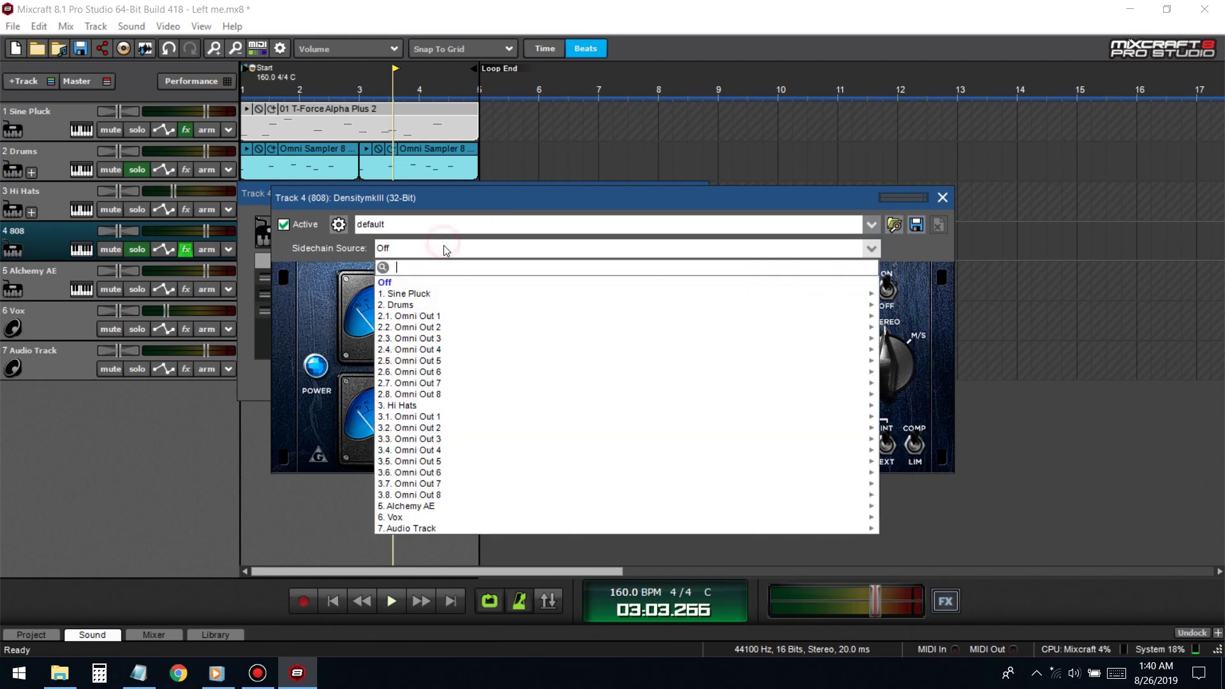
mouse_move(423, 315)
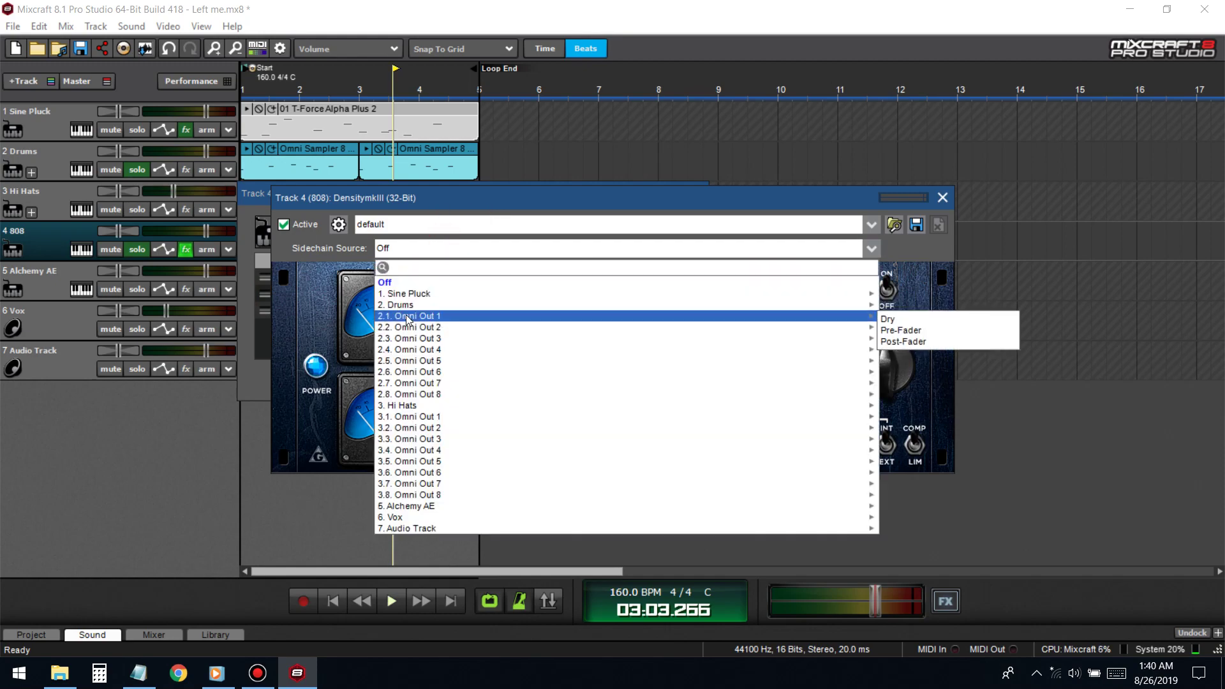
left_click(80, 166)
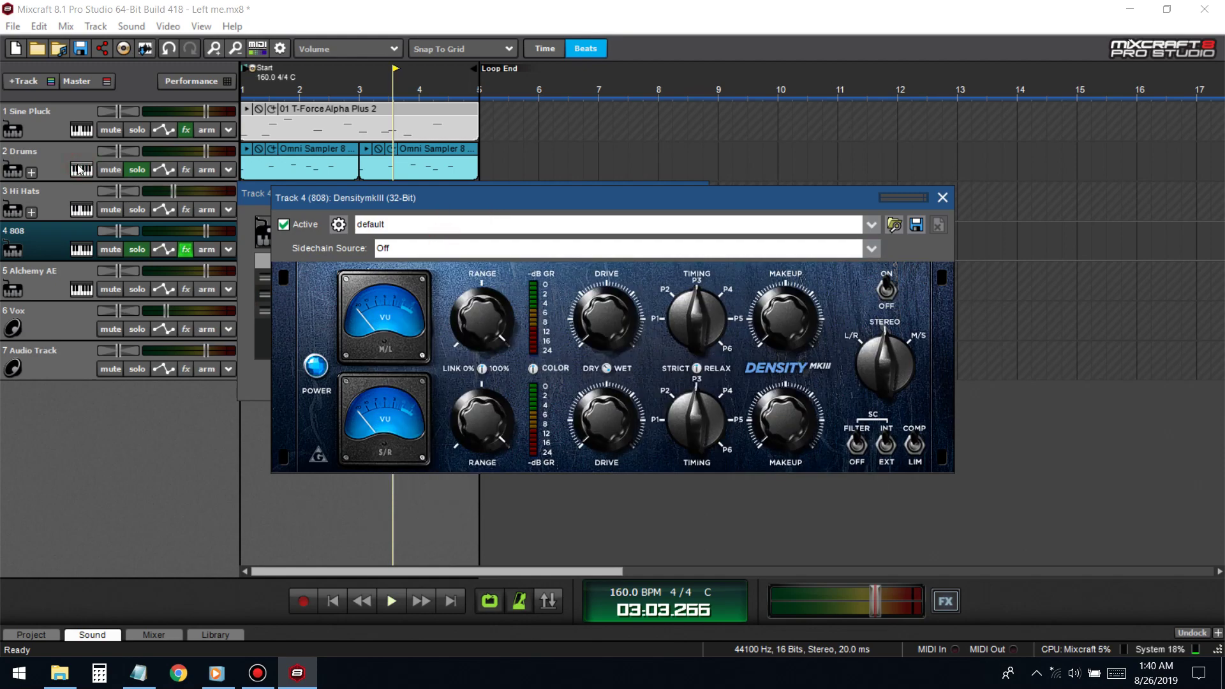
left_click(32, 173)
left_click(62, 193)
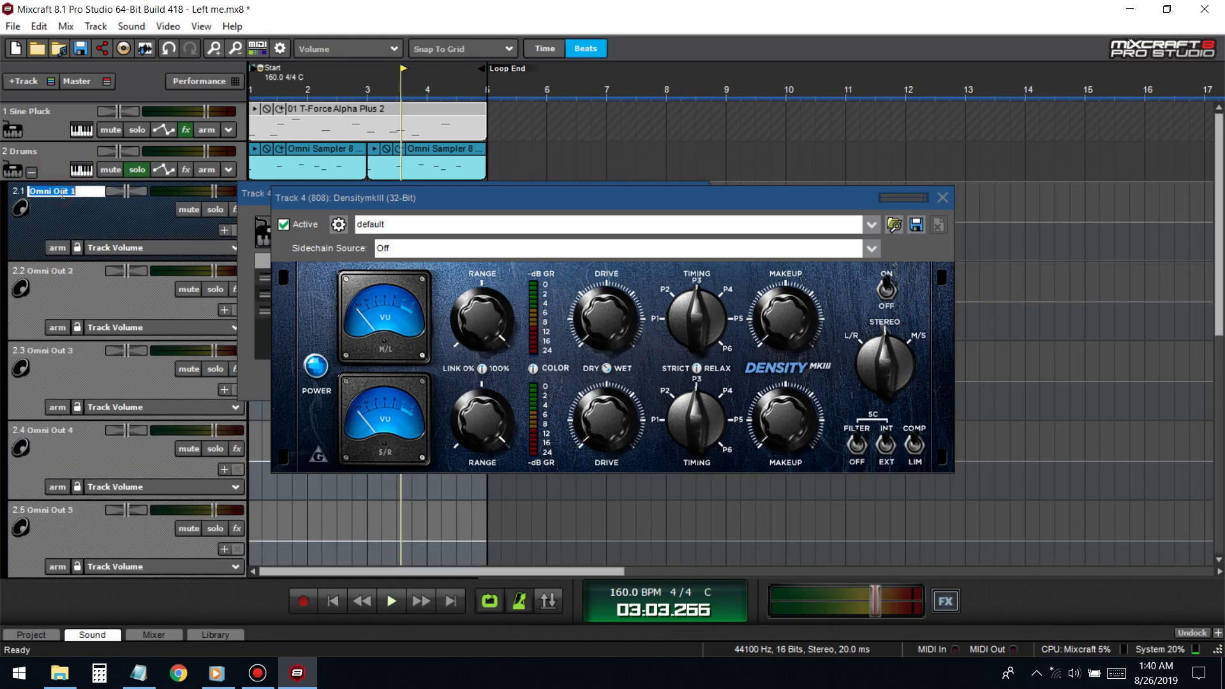
- Set DensitymkIII's sidechain source to the Kick, Post-Fader, then close the 808's effect list and collapse the Drums' outputs
left_click(383, 259)
mouse_move(527, 319)
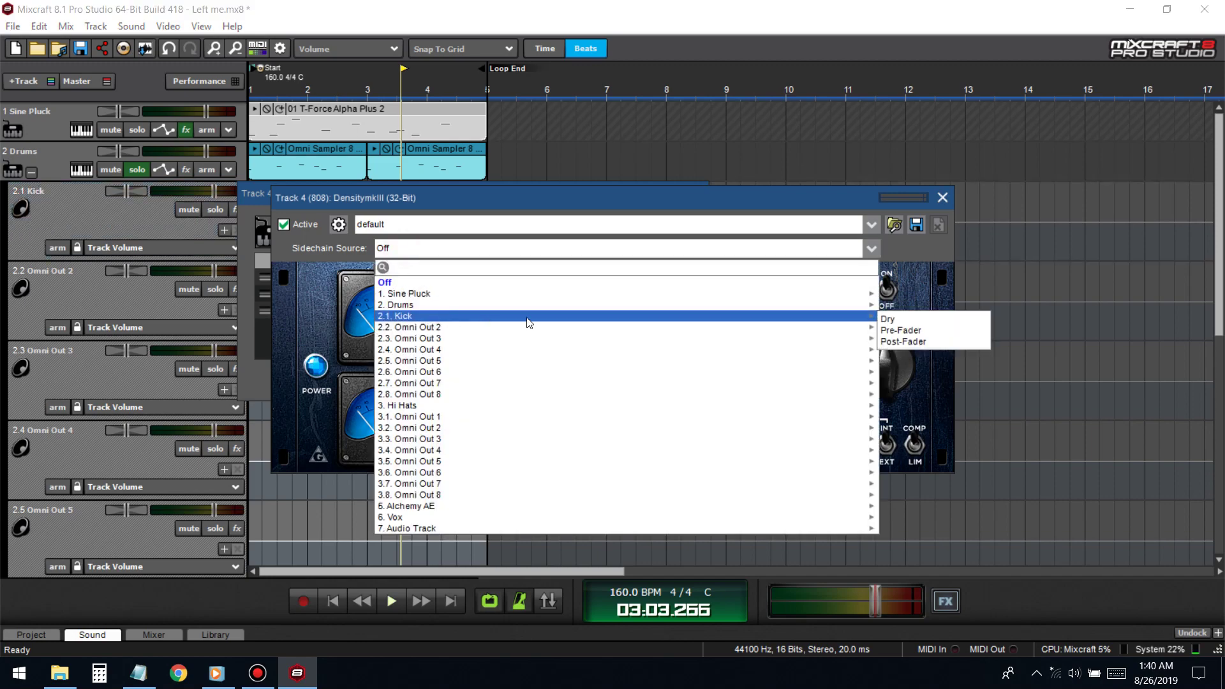
left_click(896, 343)
left_click_drag(476, 198, 536, 290)
left_click(697, 192)
left_click(31, 172)
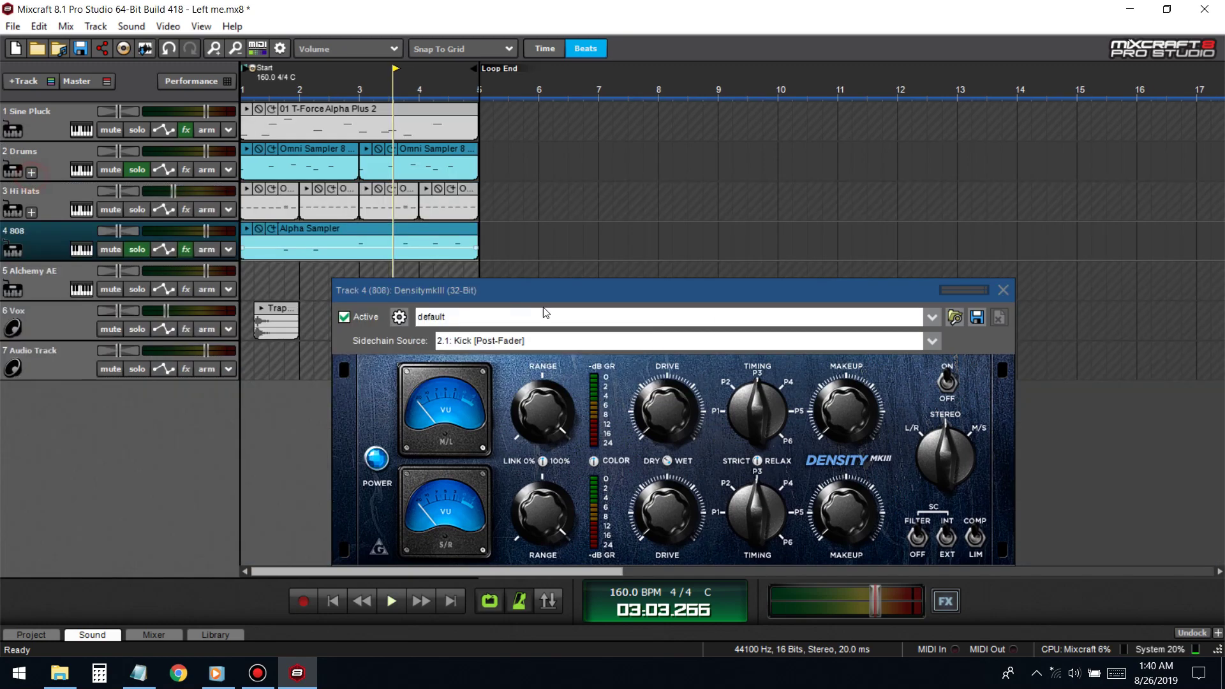
- Move the DensitymkIII window up, set its timing to 8.0/1200, and adjust the drive
left_click_drag(538, 293, 654, 153)
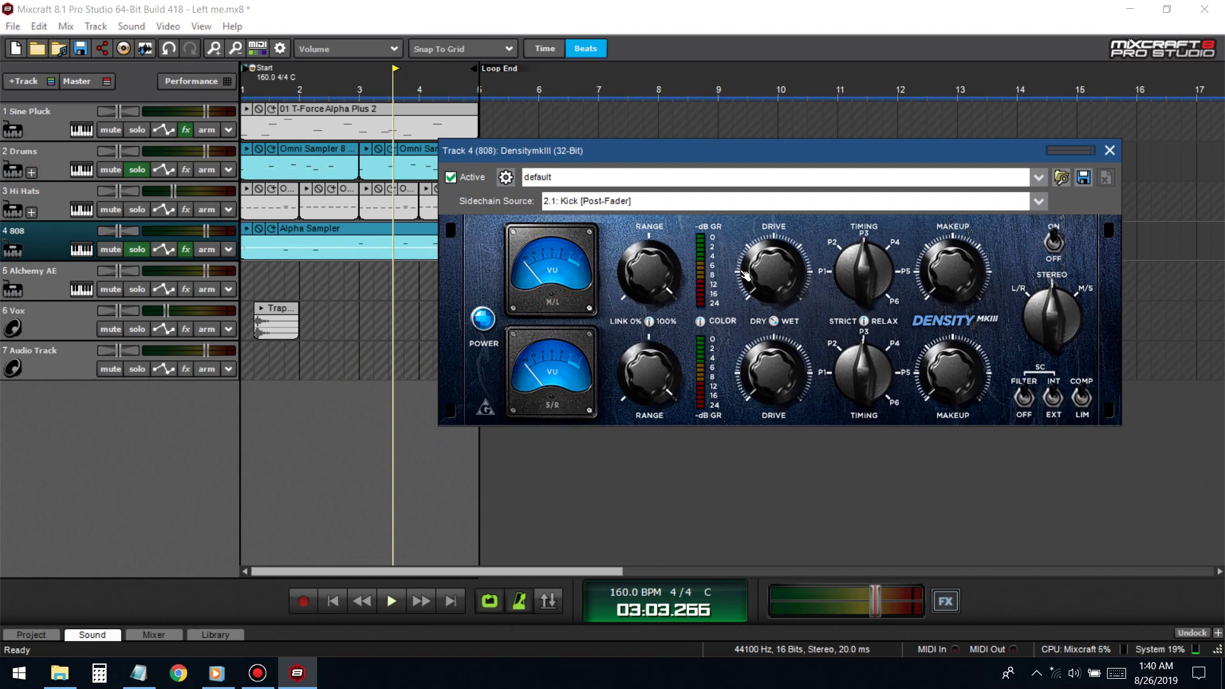
left_click_drag(864, 268, 893, 298)
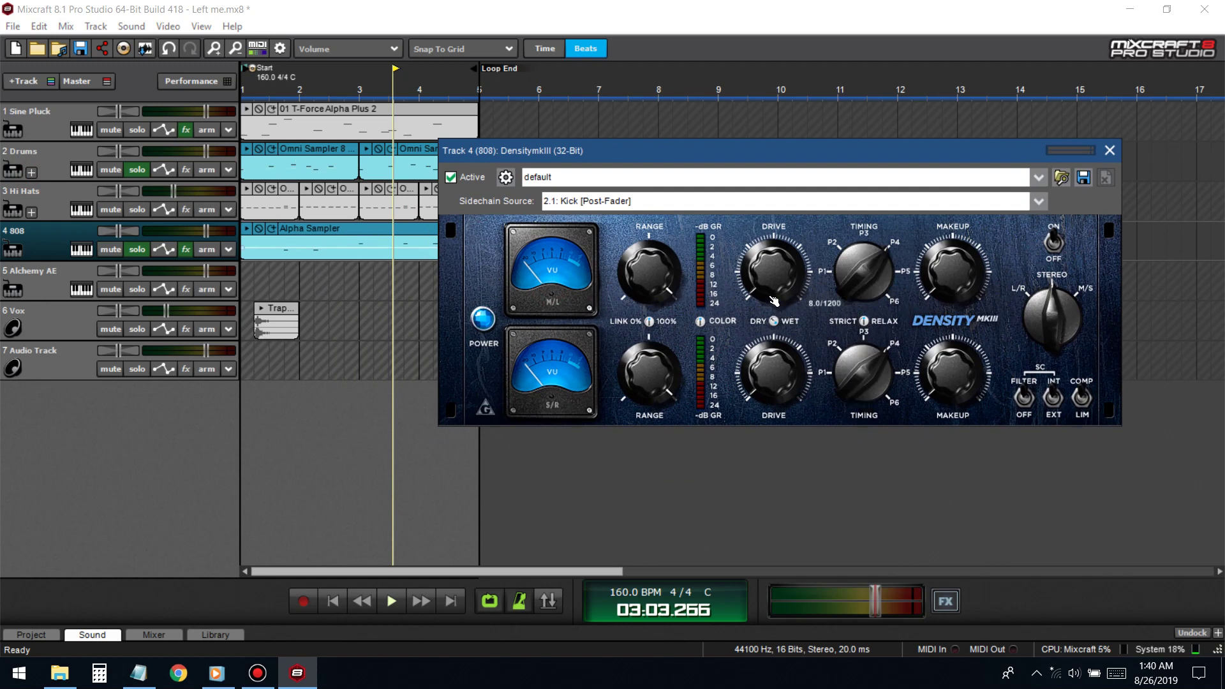
left_click_drag(773, 271, 773, 258)
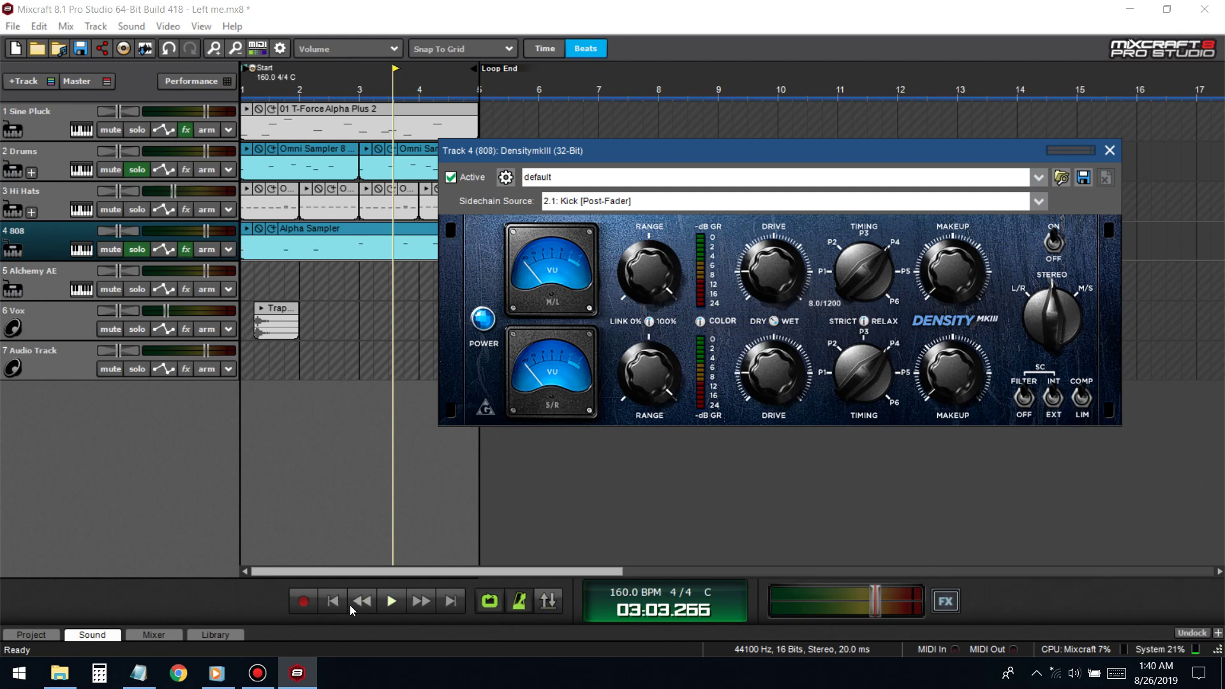
- Play the soloed Drums and 808 from the start twice to hear DensitymkIII's kick-triggered compression, then stop playback
left_click(352, 605)
key("space")
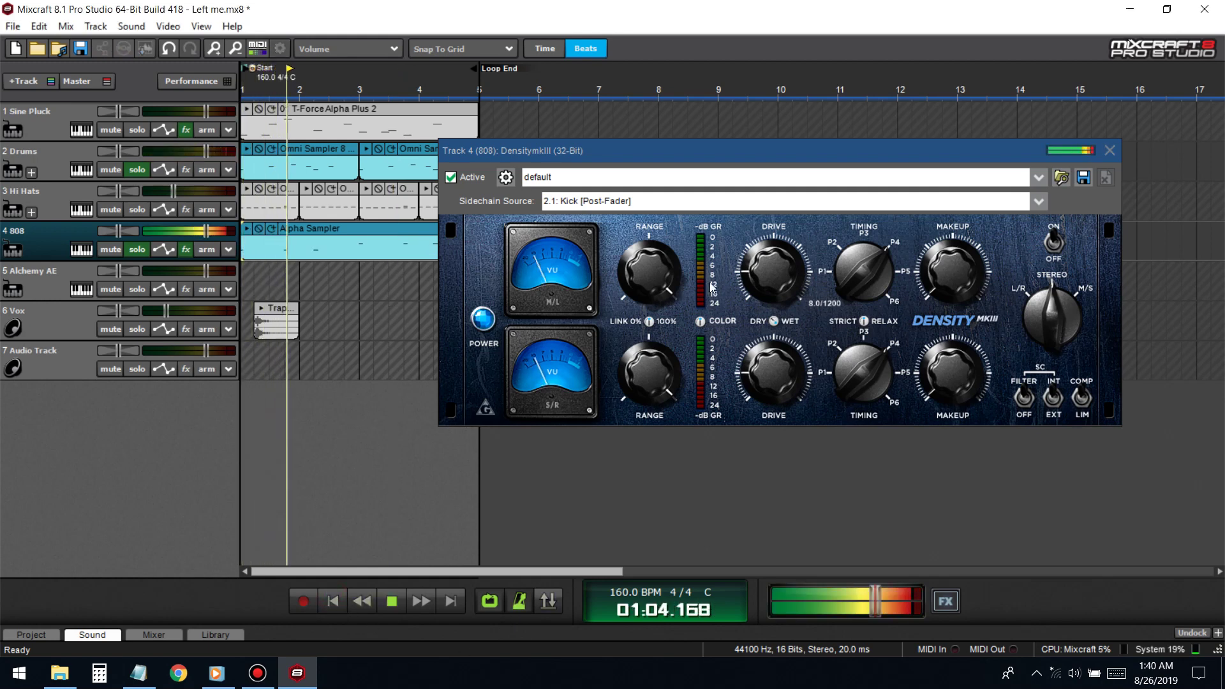
left_click_drag(649, 373, 649, 354)
key("space")
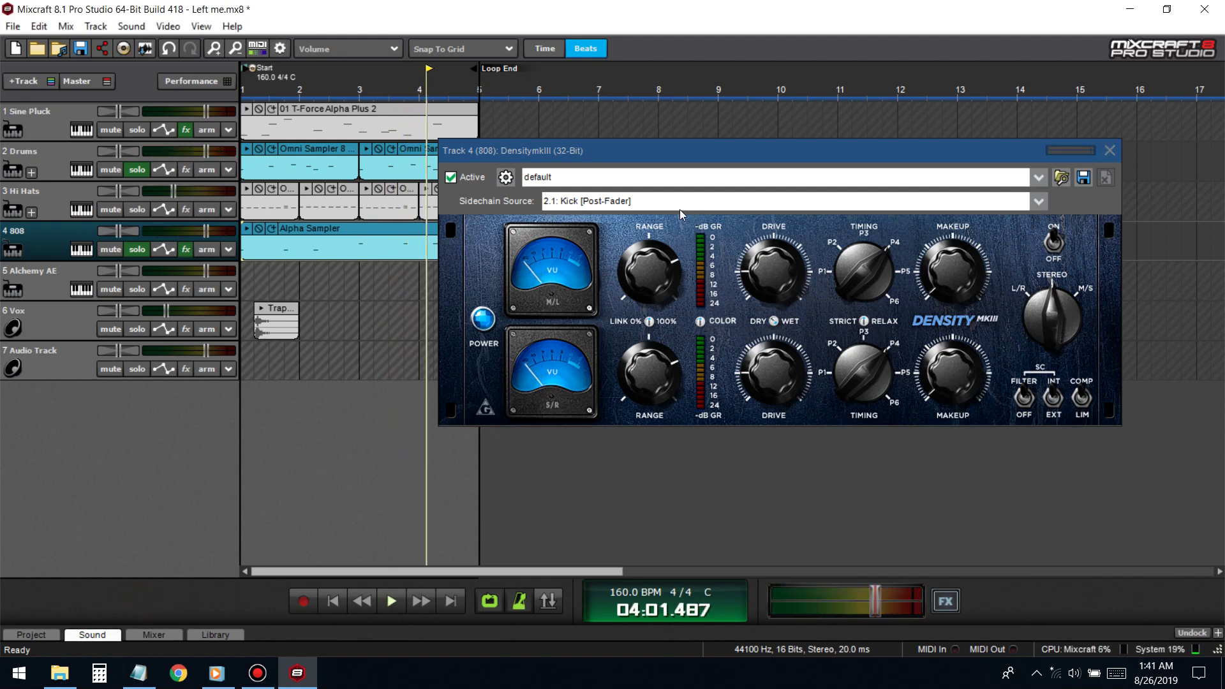
left_click(334, 601)
key("space")
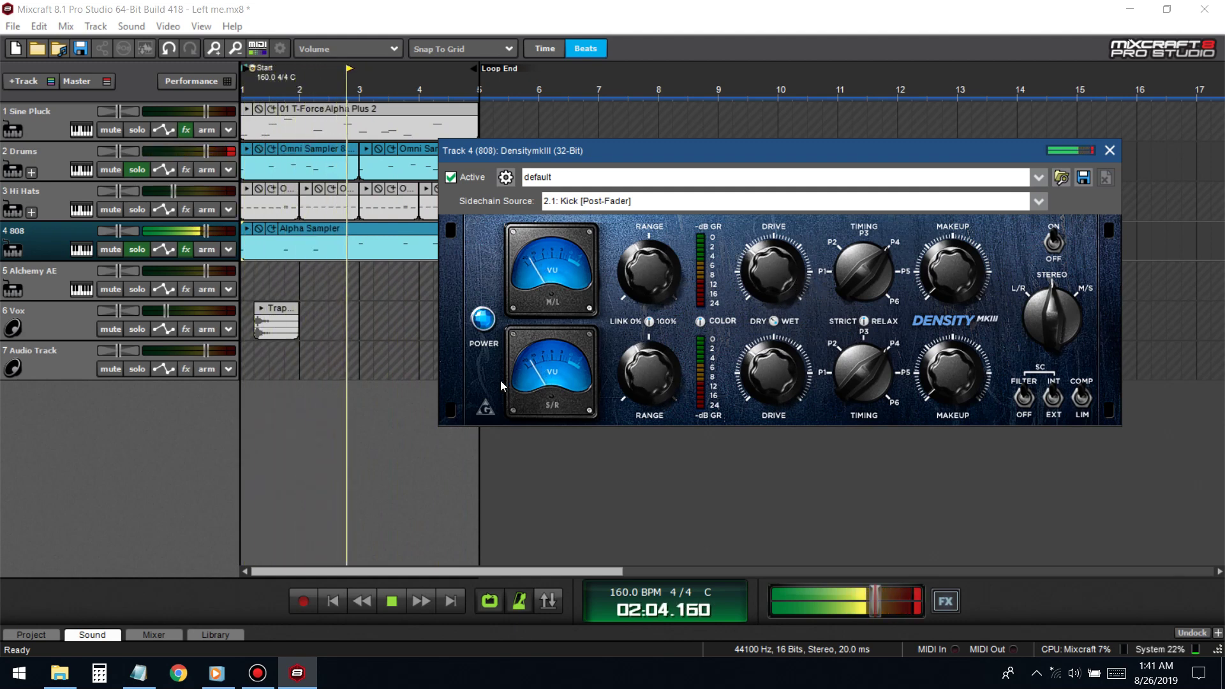
key("space")
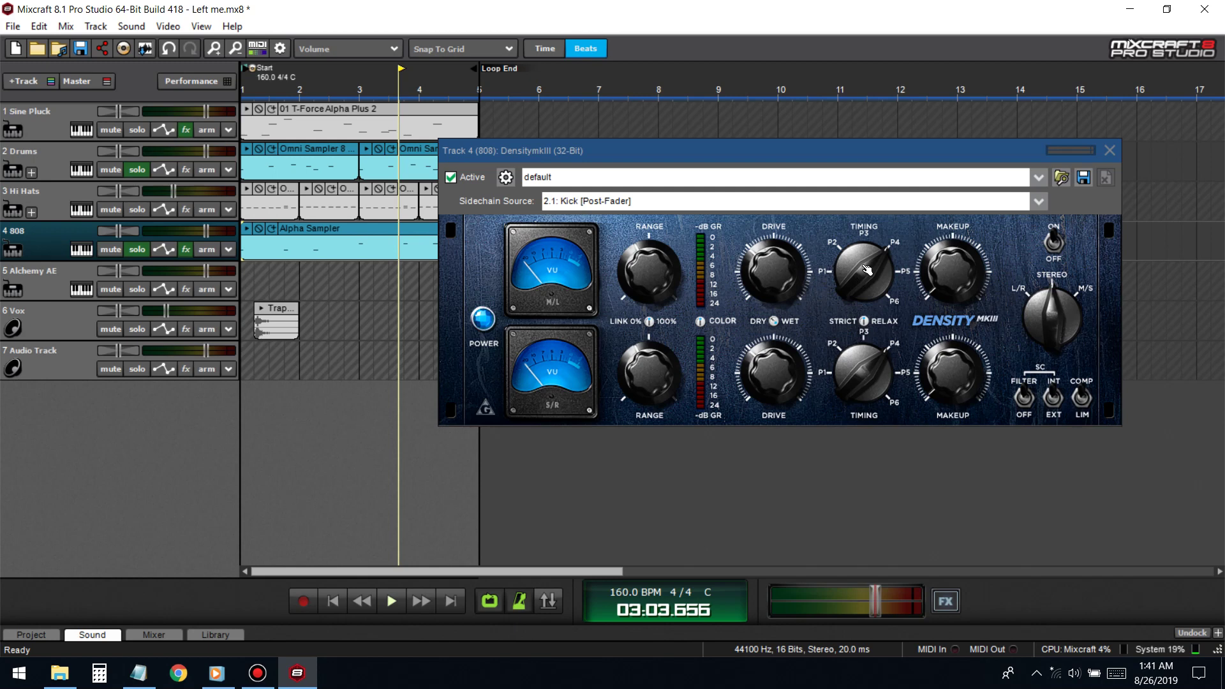
- Check DensitymkIII's timing controls, replay the Drums and 808 from the start, then close the plug-in window and stop playback
left_click_drag(867, 270, 867, 279)
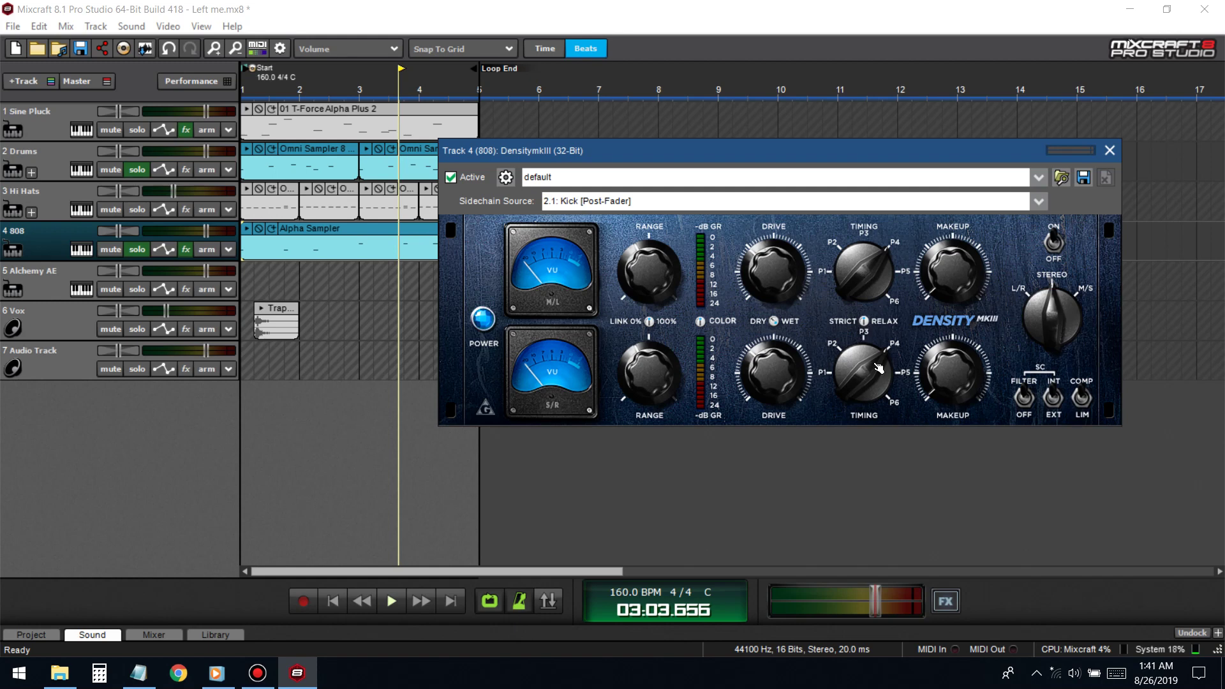
left_click_drag(879, 261, 879, 281)
left_click(332, 602)
key("space")
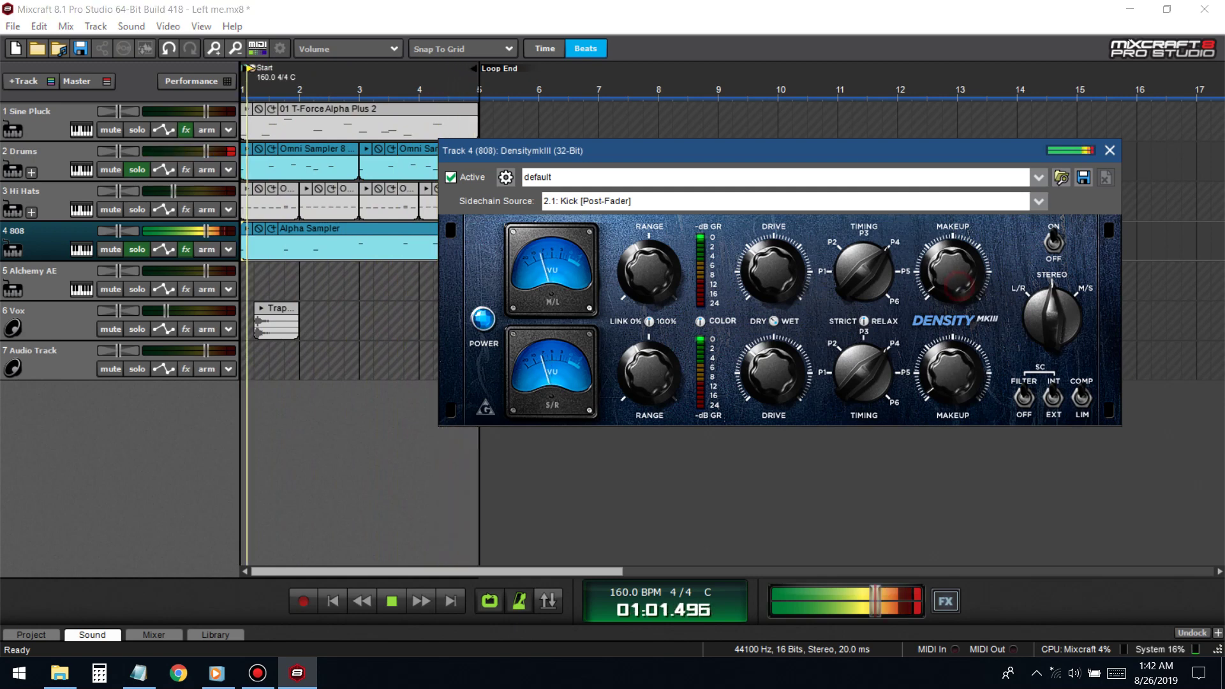
left_click(1109, 152)
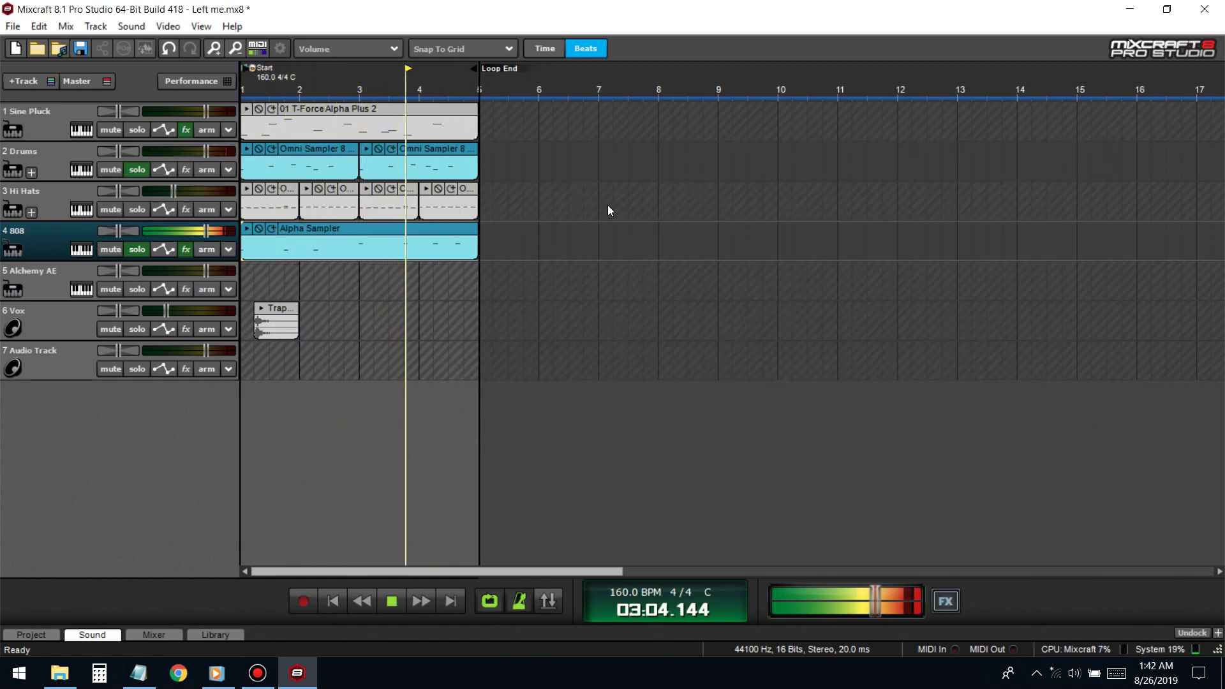
key("space")
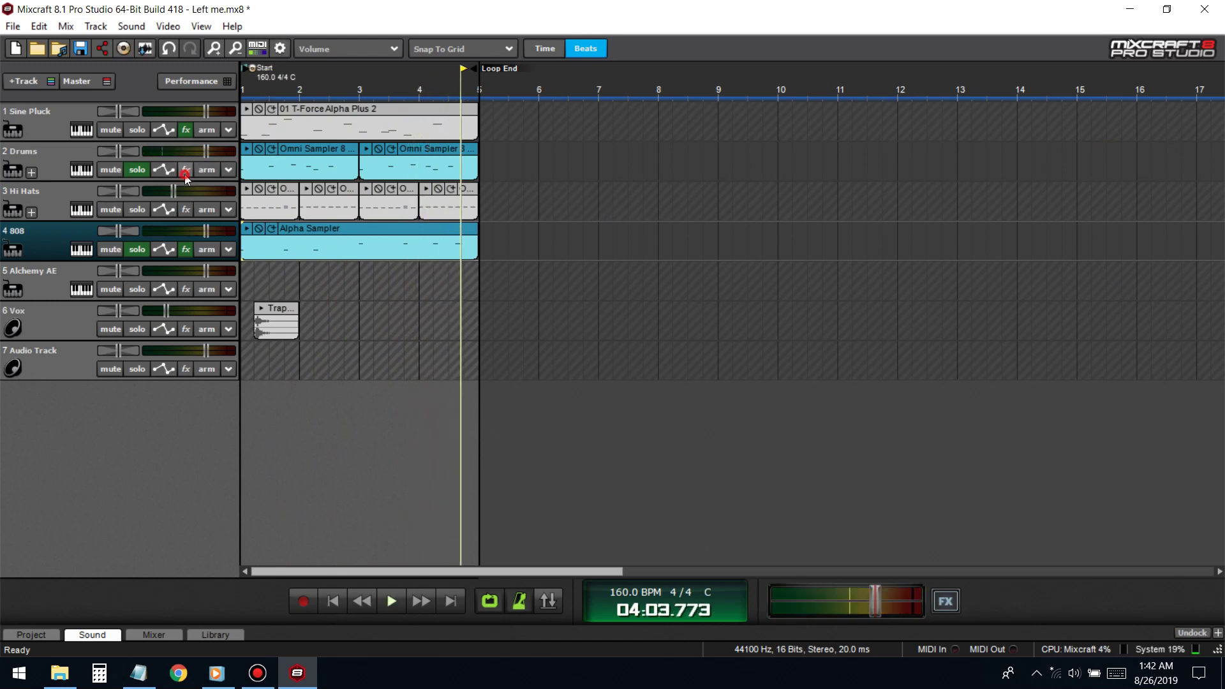
- Add Limiter6-x64 to the Drums track's effects and play the Drums and 808 with it
left_click(186, 169)
mouse_move(440, 271)
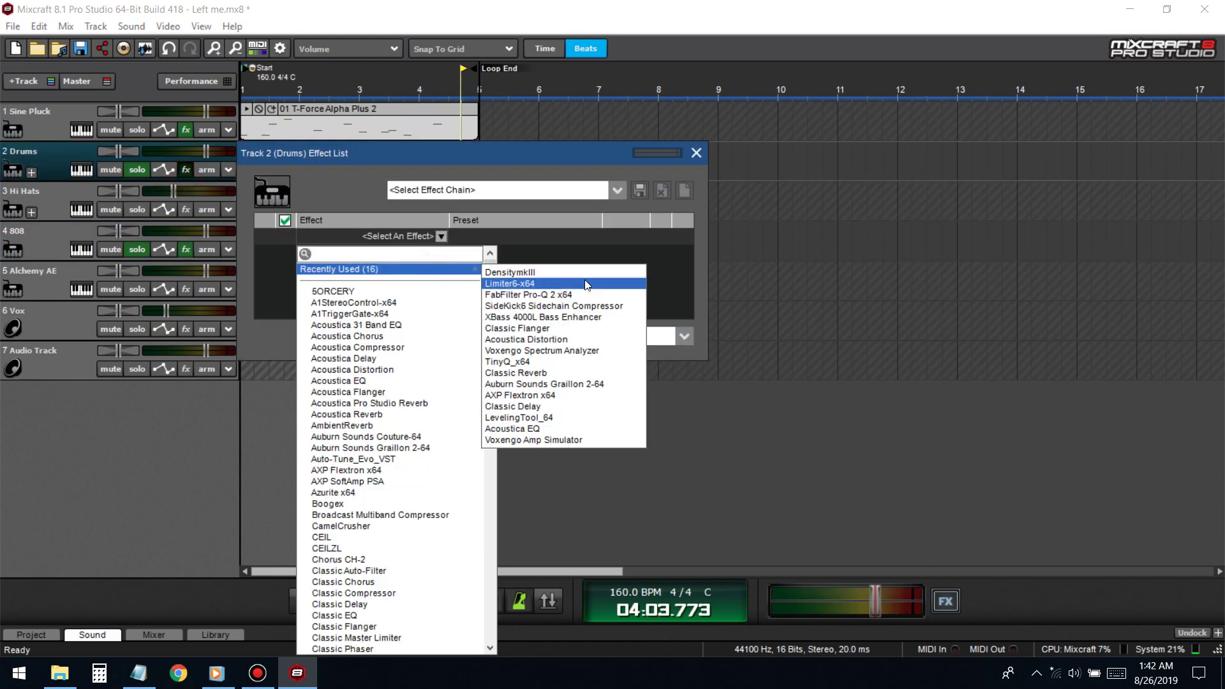
left_click(566, 279)
key("space")
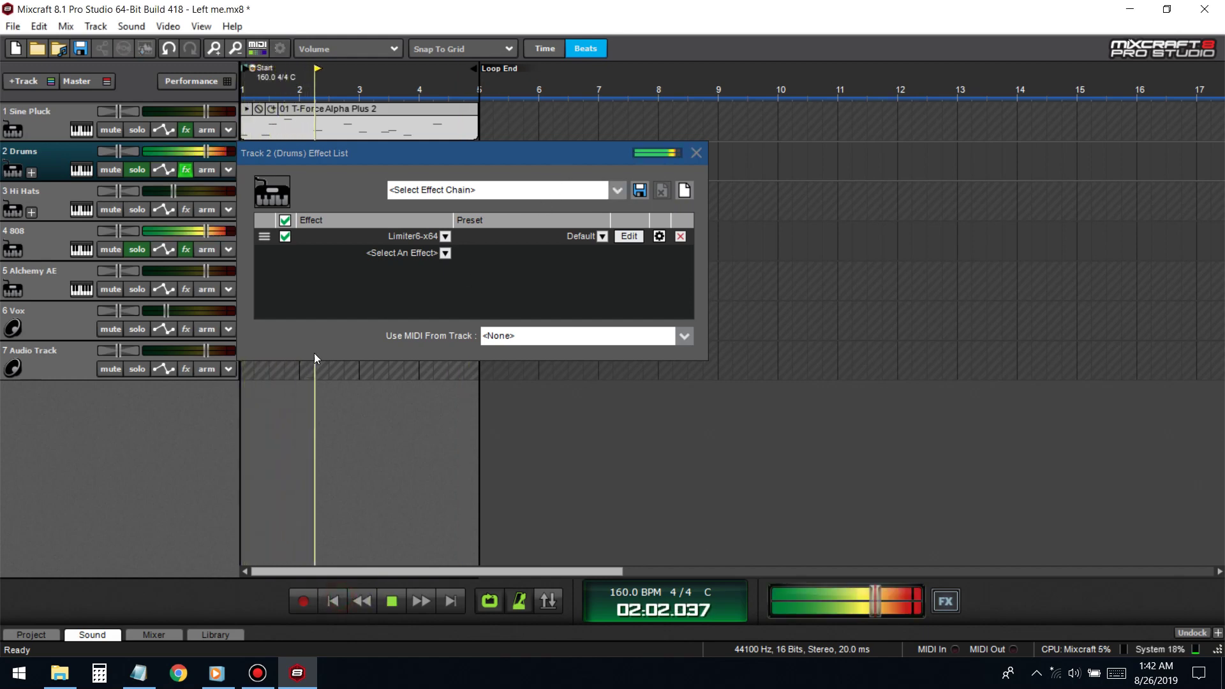
key("space")
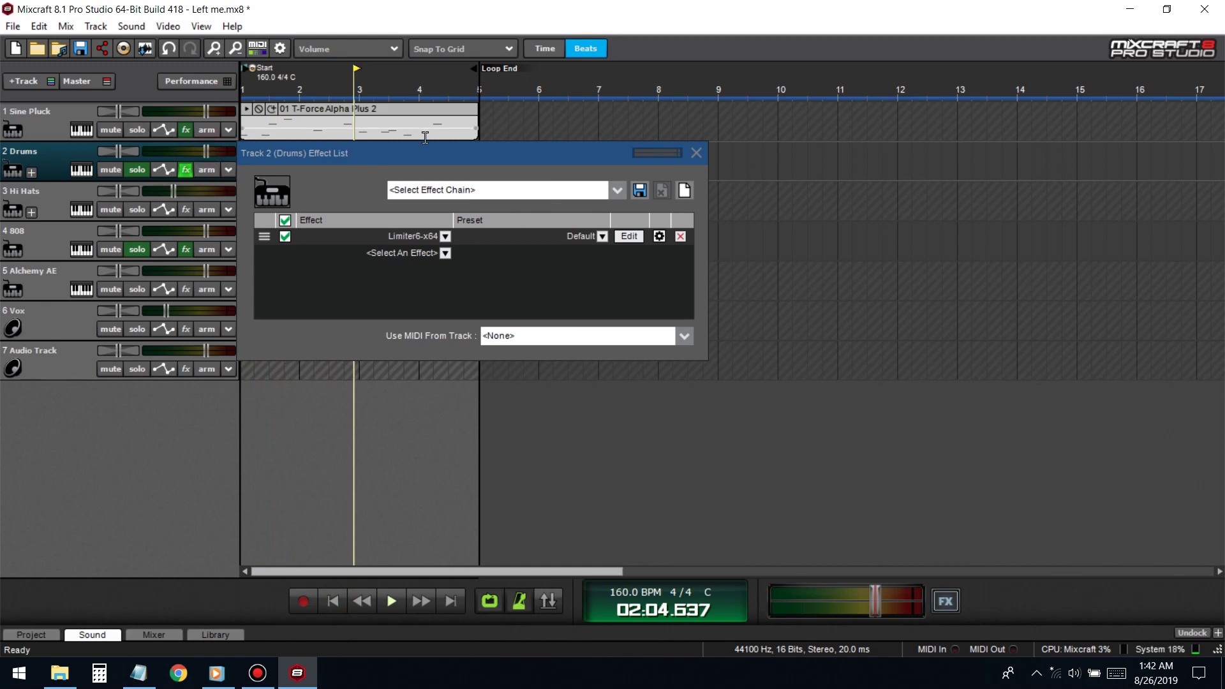
- Bypass the Drums' Limiter6-x64 with the effect list moved aside, and play from the start while lowering and restoring the Drums' volume
left_click_drag(451, 150, 655, 181)
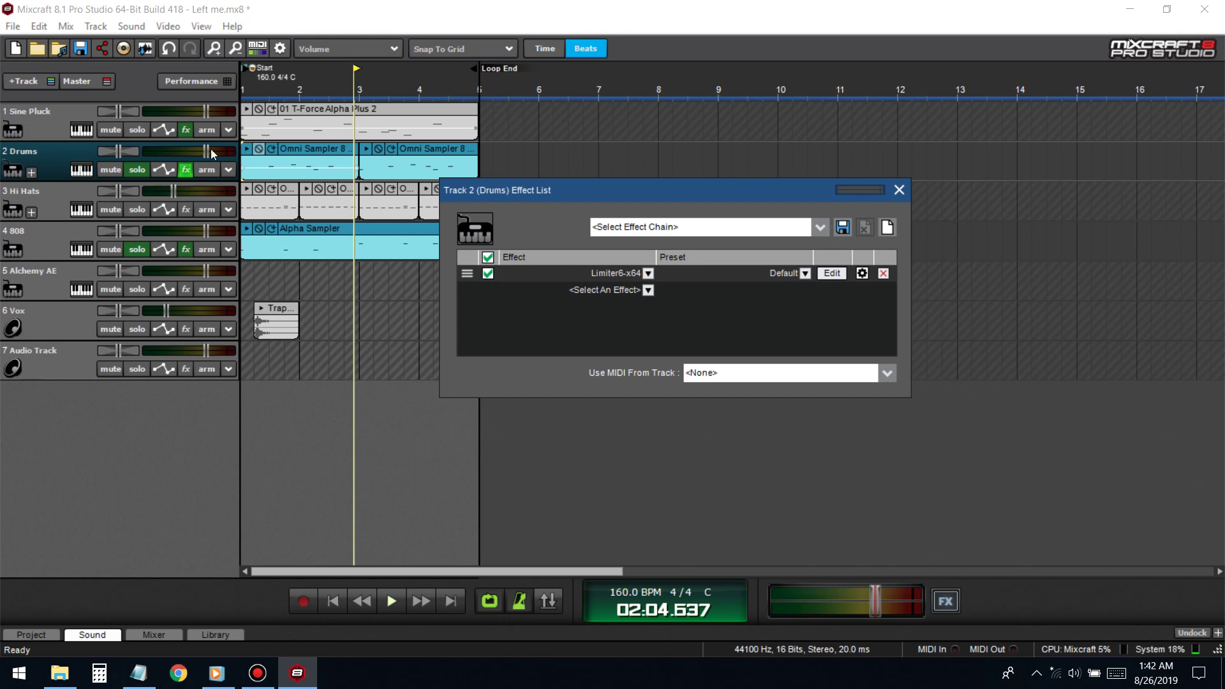
left_click(488, 274)
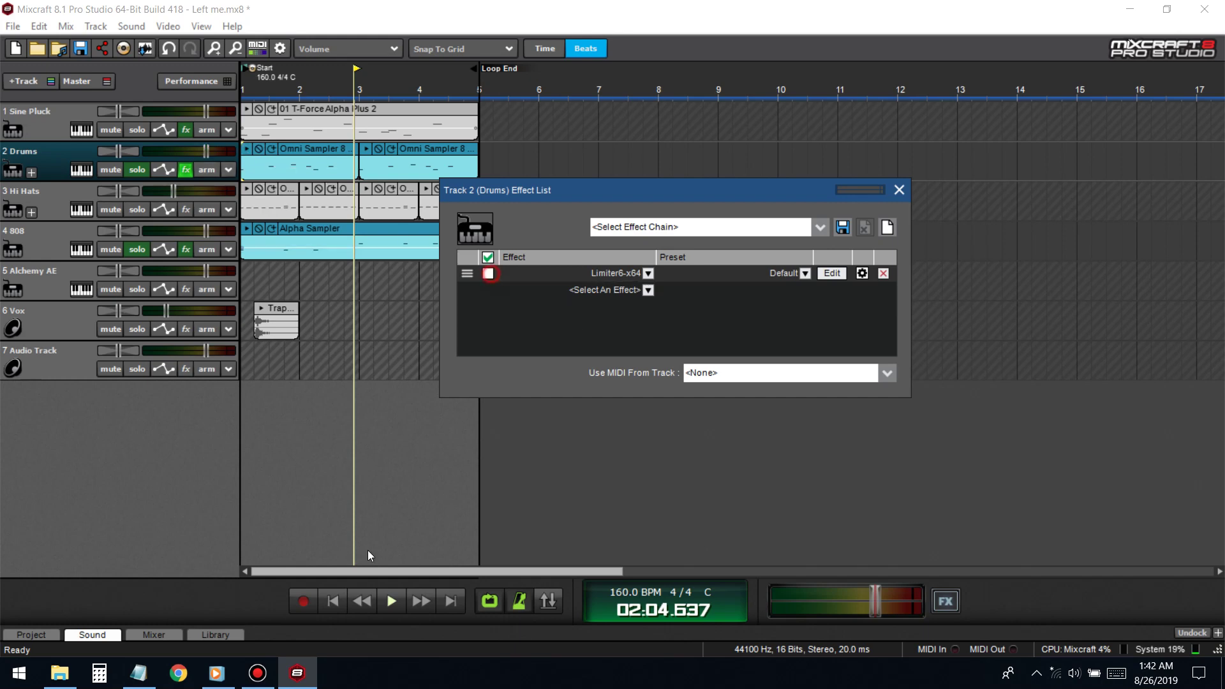
left_click(333, 601)
key("space")
left_click_drag(206, 151, 190, 149)
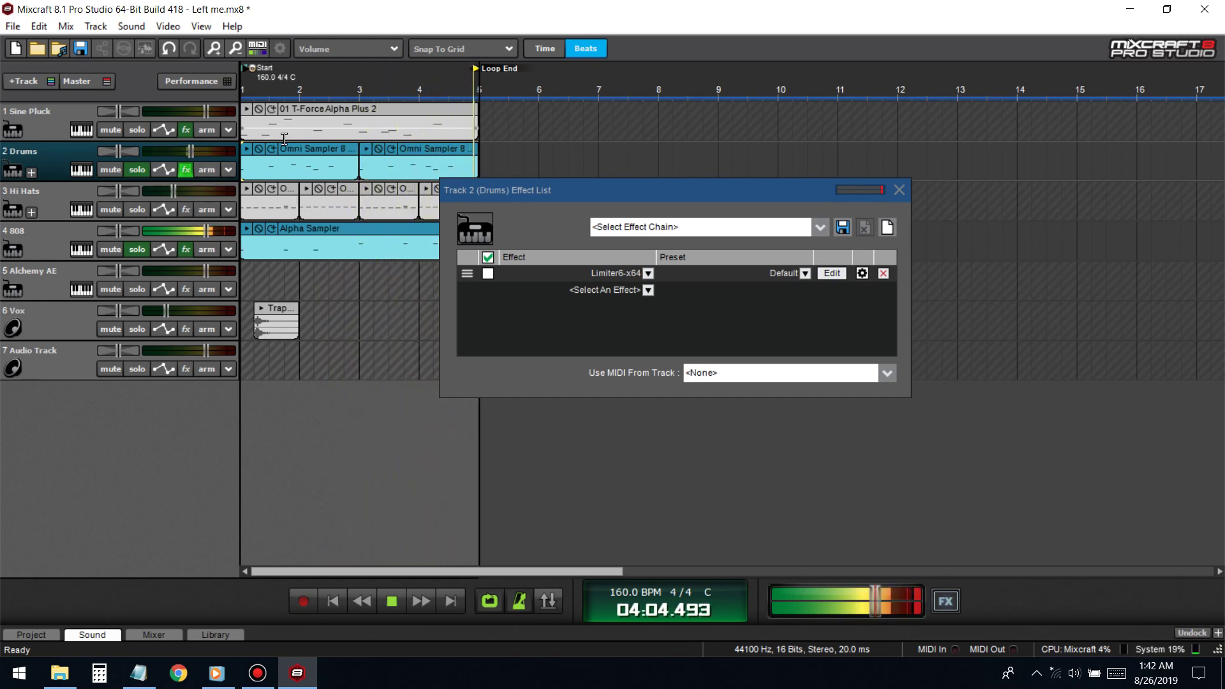
left_click(192, 149)
left_click(192, 149)
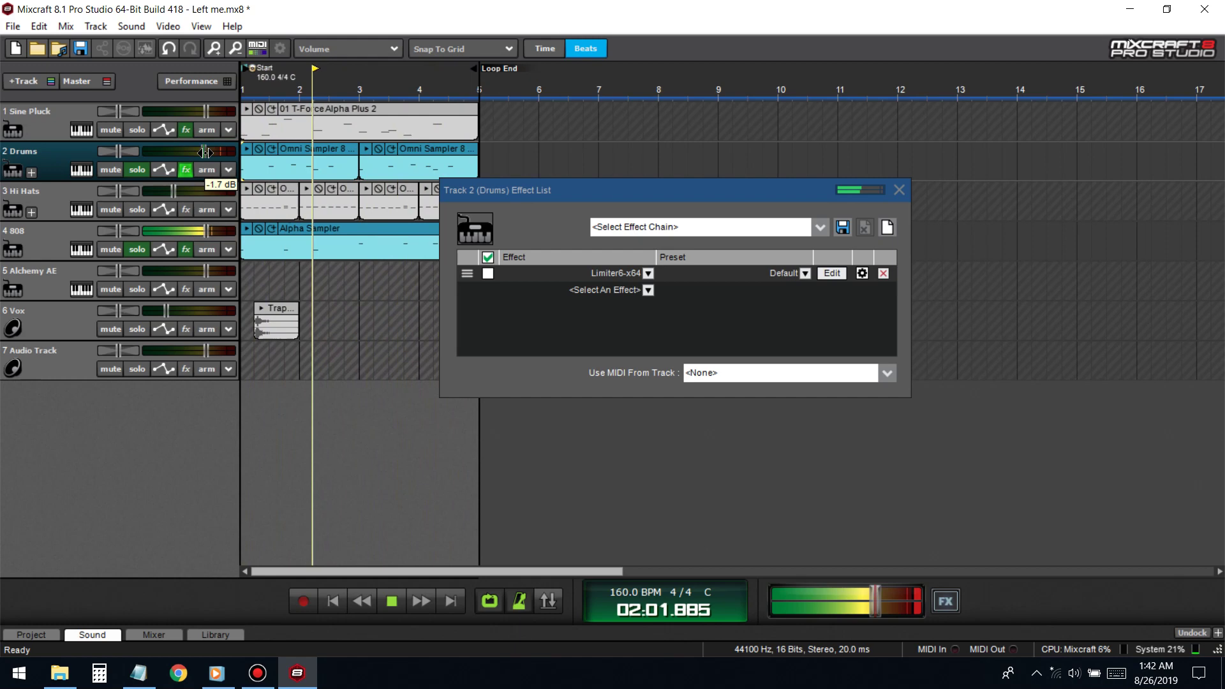
- Re-enable Limiter6-x64 on the Drums, stop playback, and recheck the track's effect list before closing it
left_click(490, 272)
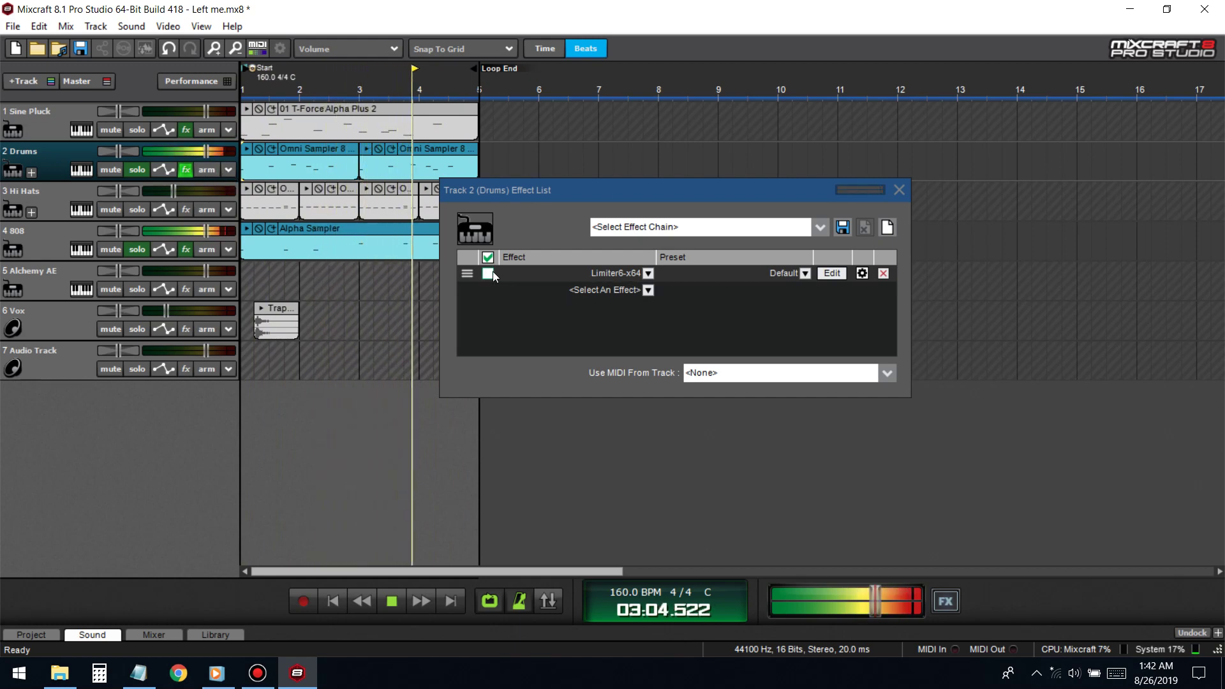
left_click(899, 189)
key("space")
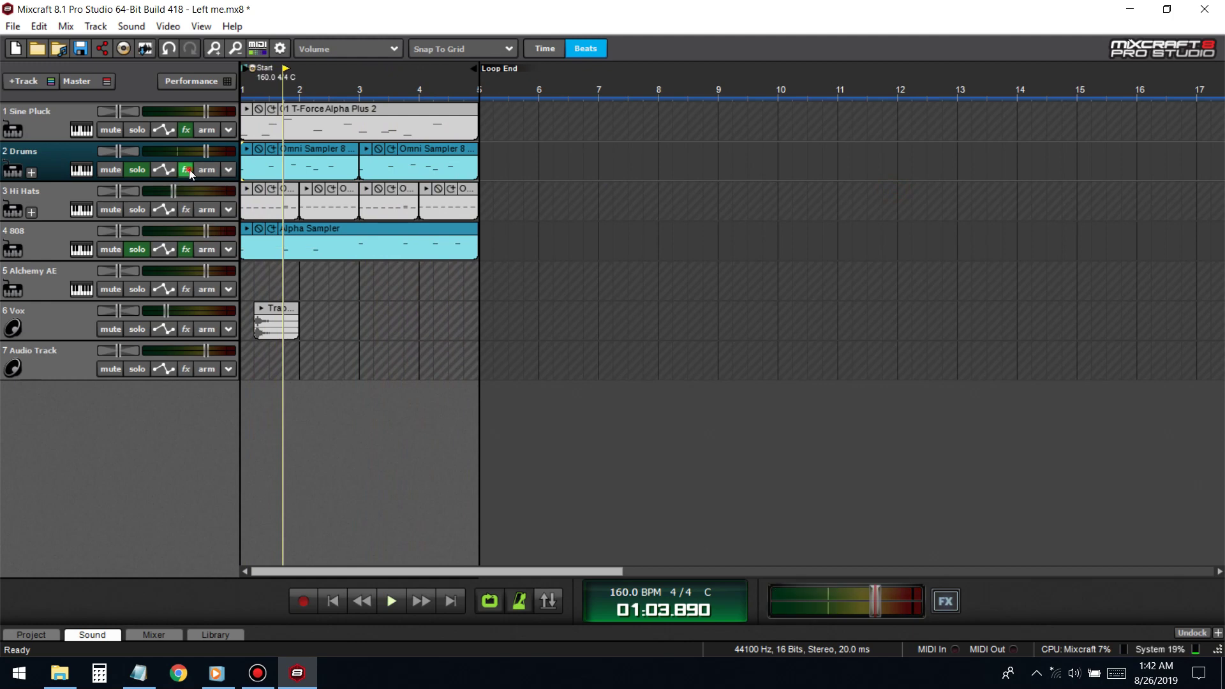
left_click(187, 170)
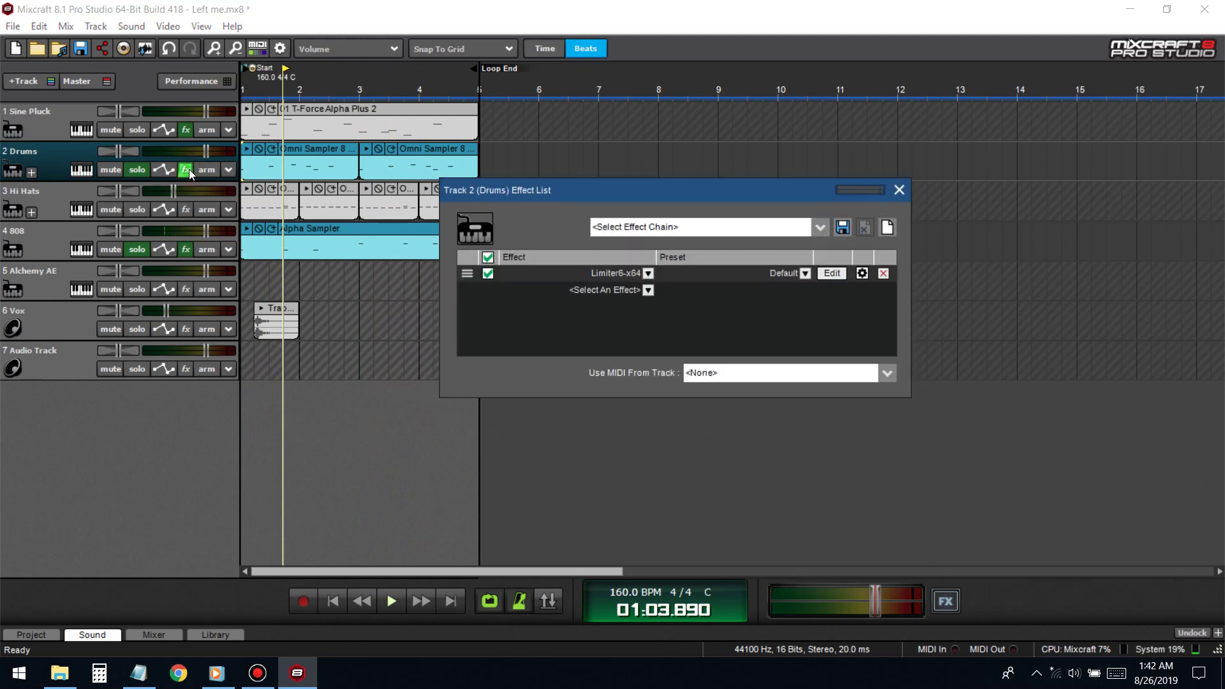
left_click(574, 291)
left_click(770, 309)
left_click(899, 191)
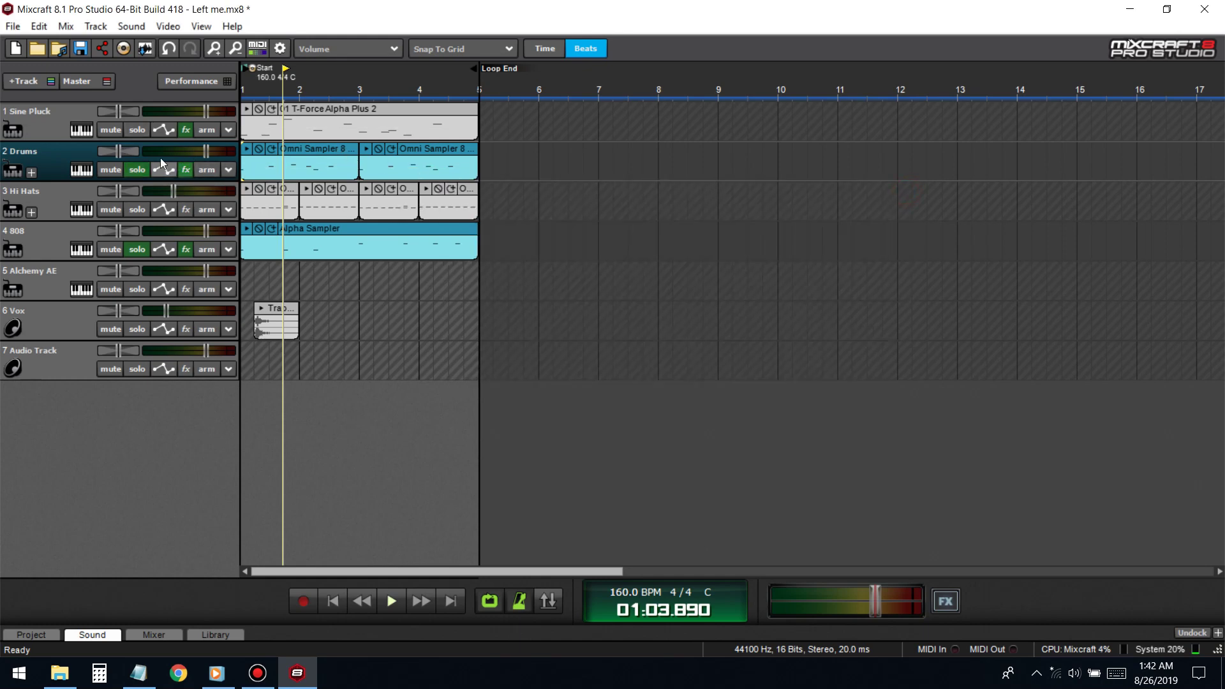
- Turn off solo on the Drums and 808, then briefly open and close the Drums' instrument window
left_click(137, 169)
left_click(143, 249)
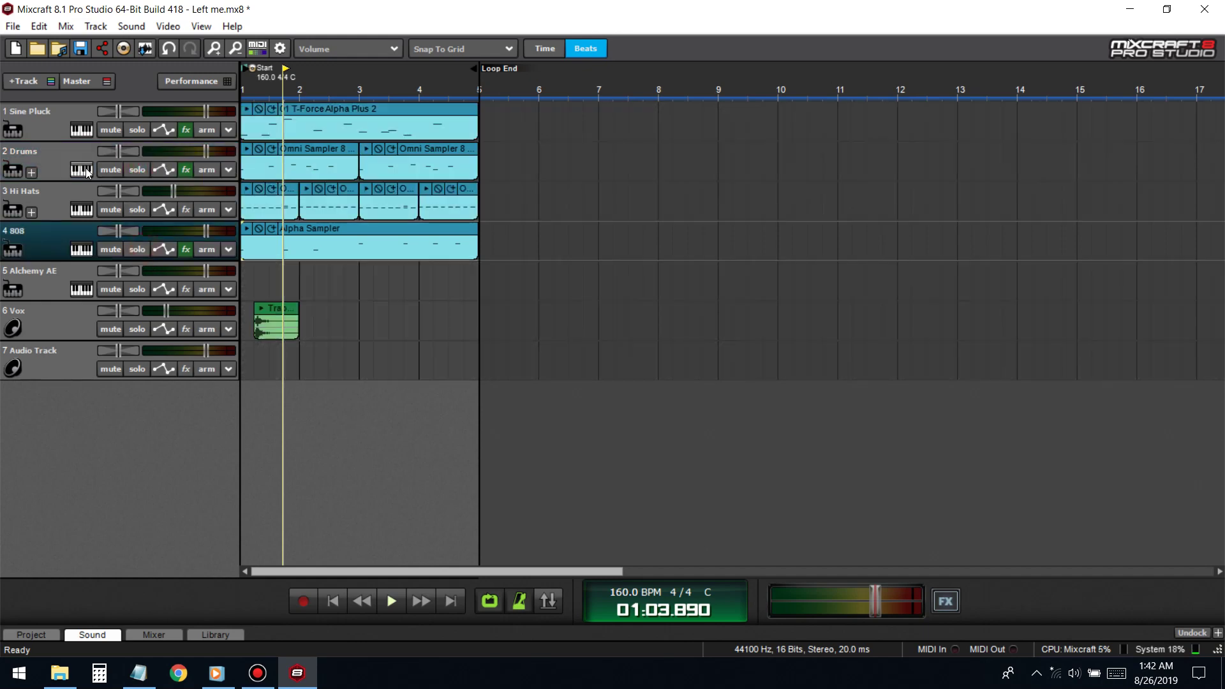
left_click(82, 169)
left_click(742, 115)
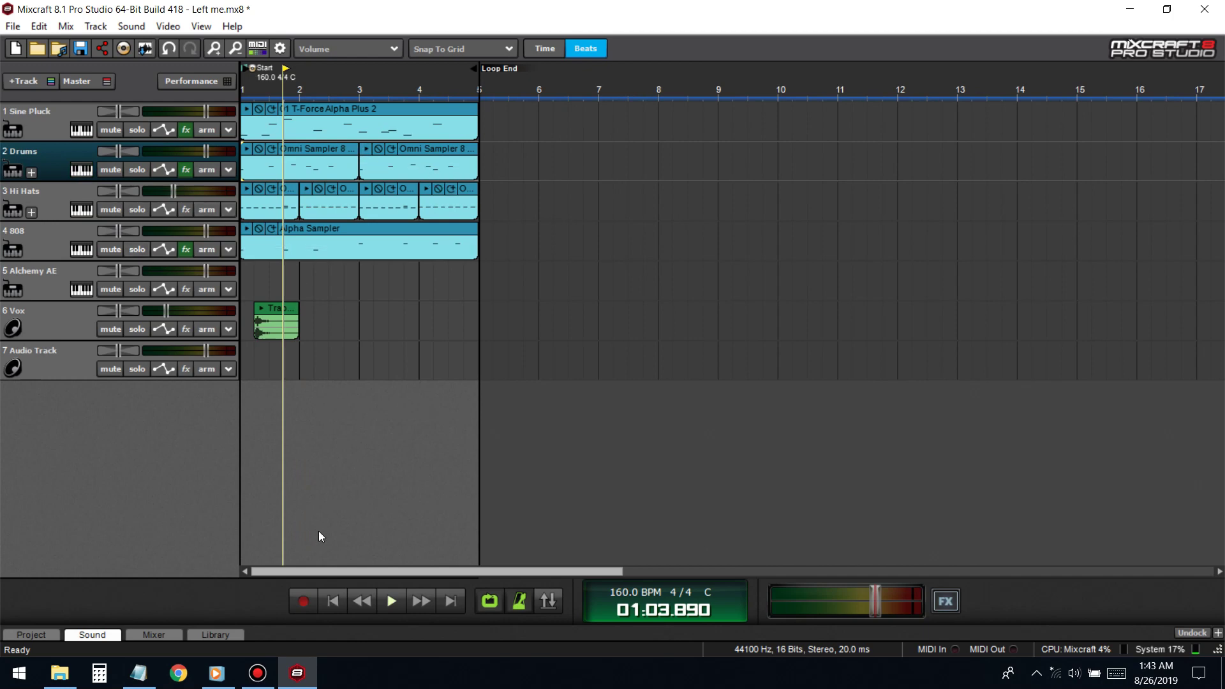
- Solo the 808, Hi Hats, Drums and Sine Pluck tracks, and play them together from the start
left_click(333, 601)
left_click(134, 248)
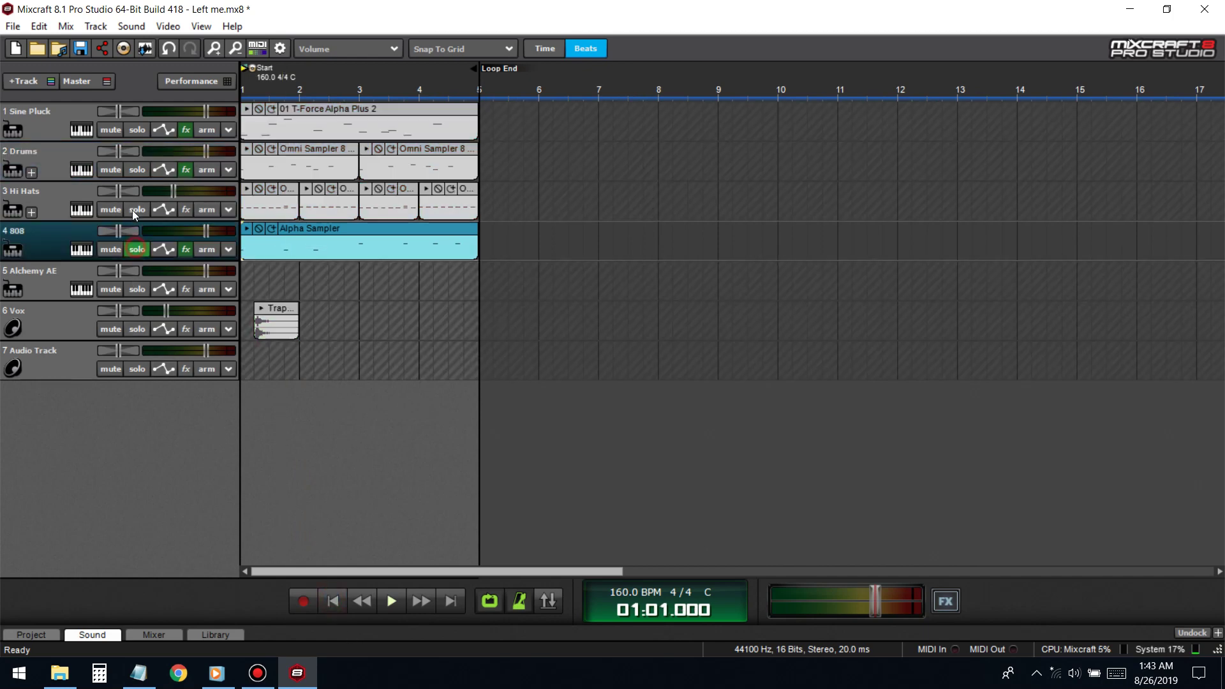
left_click(134, 209)
left_click(136, 169)
left_click(137, 130)
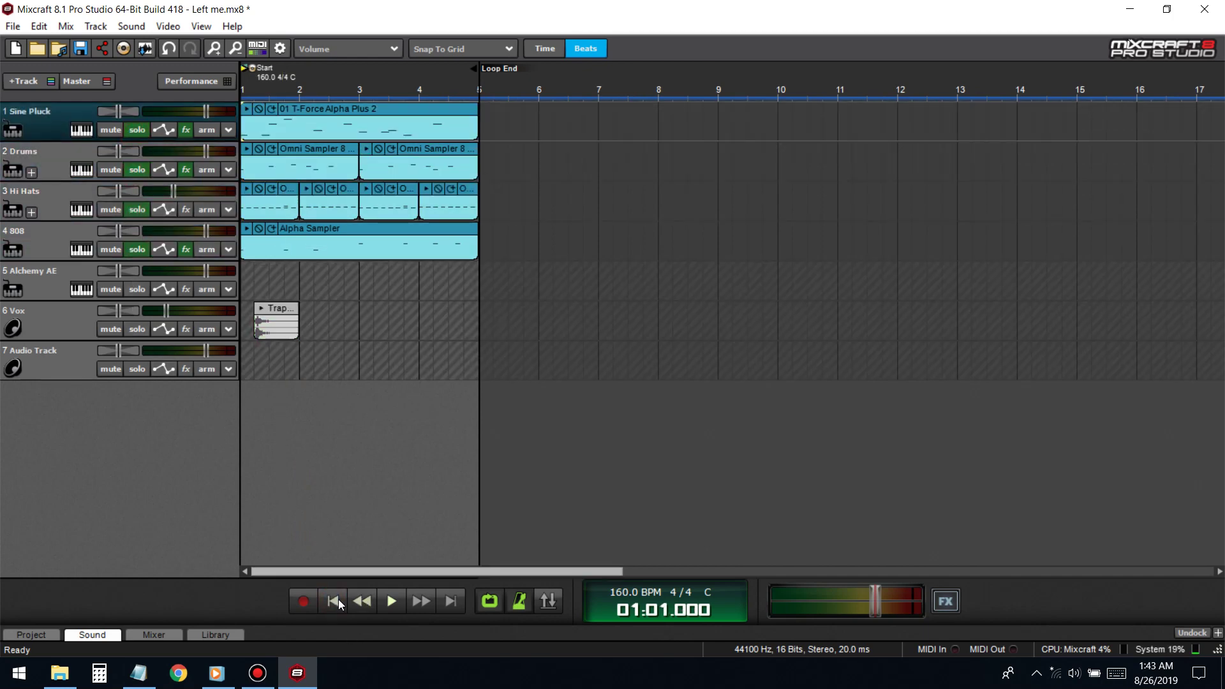
key("space")
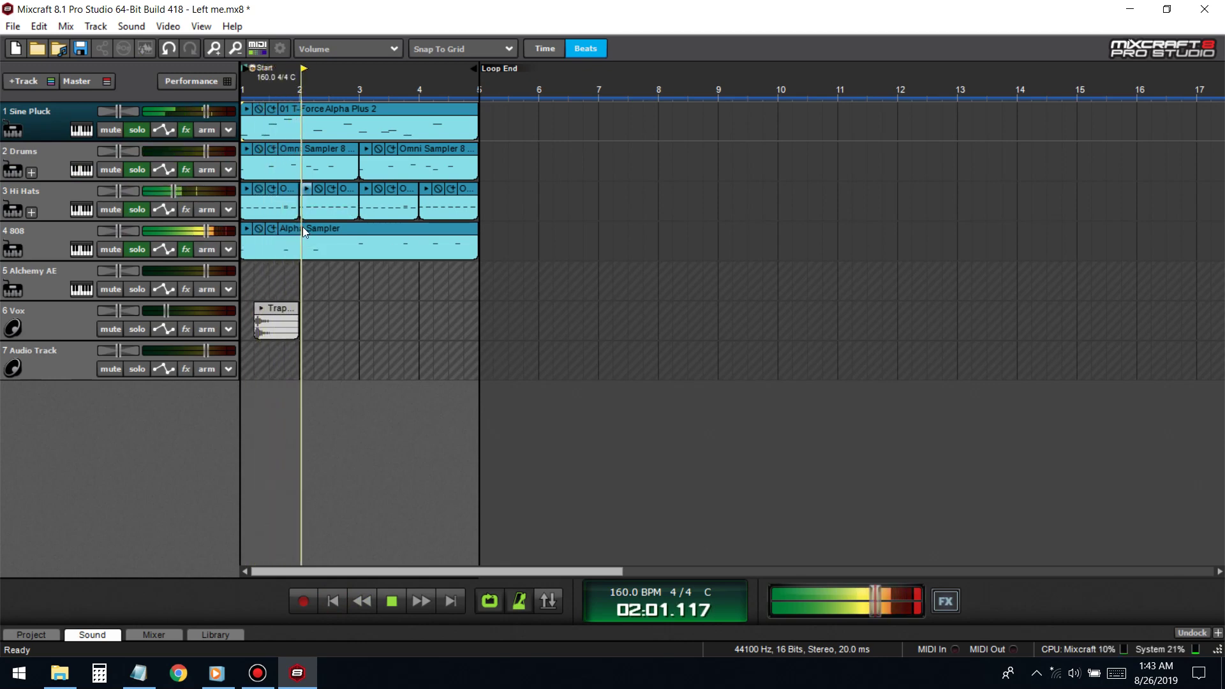
key("space")
- Open the Hi Hats' Omni Sampler 8 Out editor and close the instrument details window behind it
left_click(13, 211)
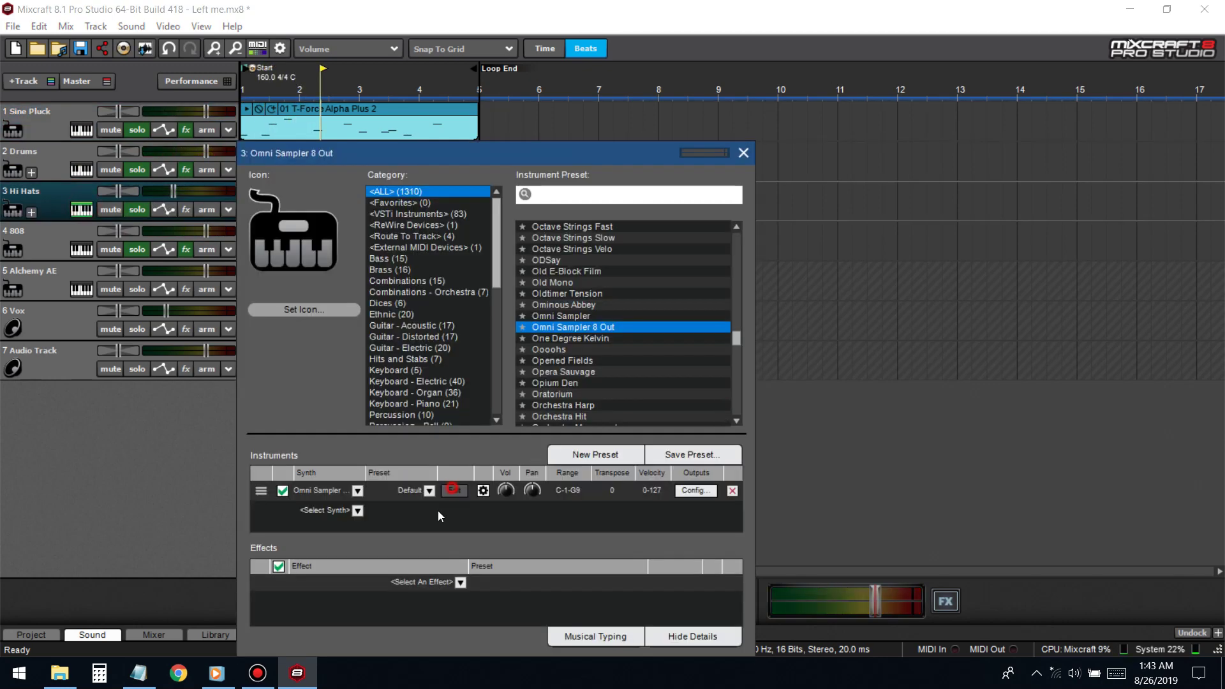
left_click(435, 491)
left_click(443, 298)
left_click(743, 149)
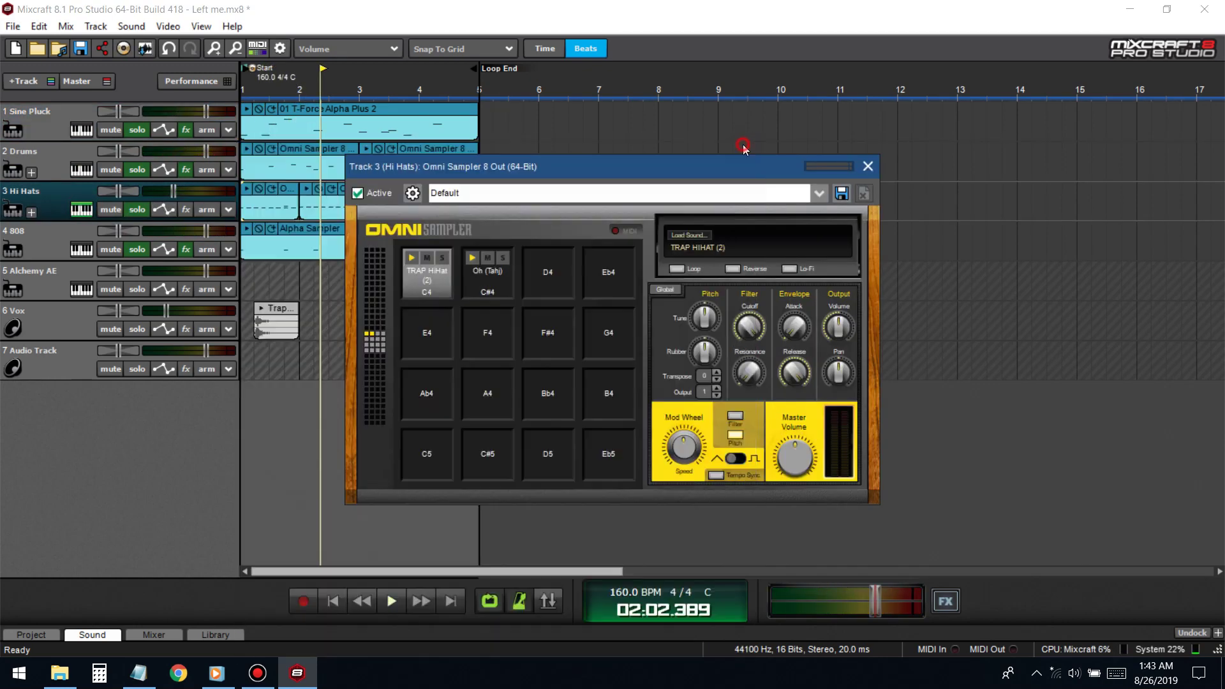
- Pan the sampler's Oh (Tahj) pad to about +14, audition it with the beat from the start, and close the sampler
left_click_drag(821, 382, 823, 393)
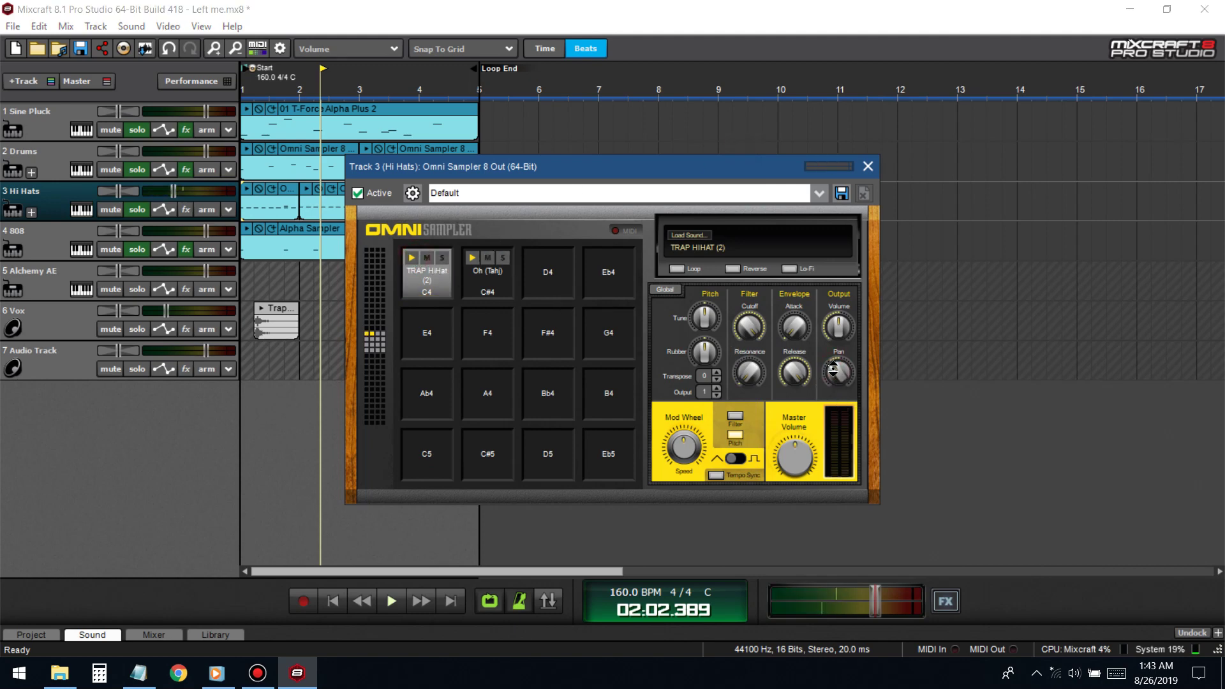
left_click(487, 276)
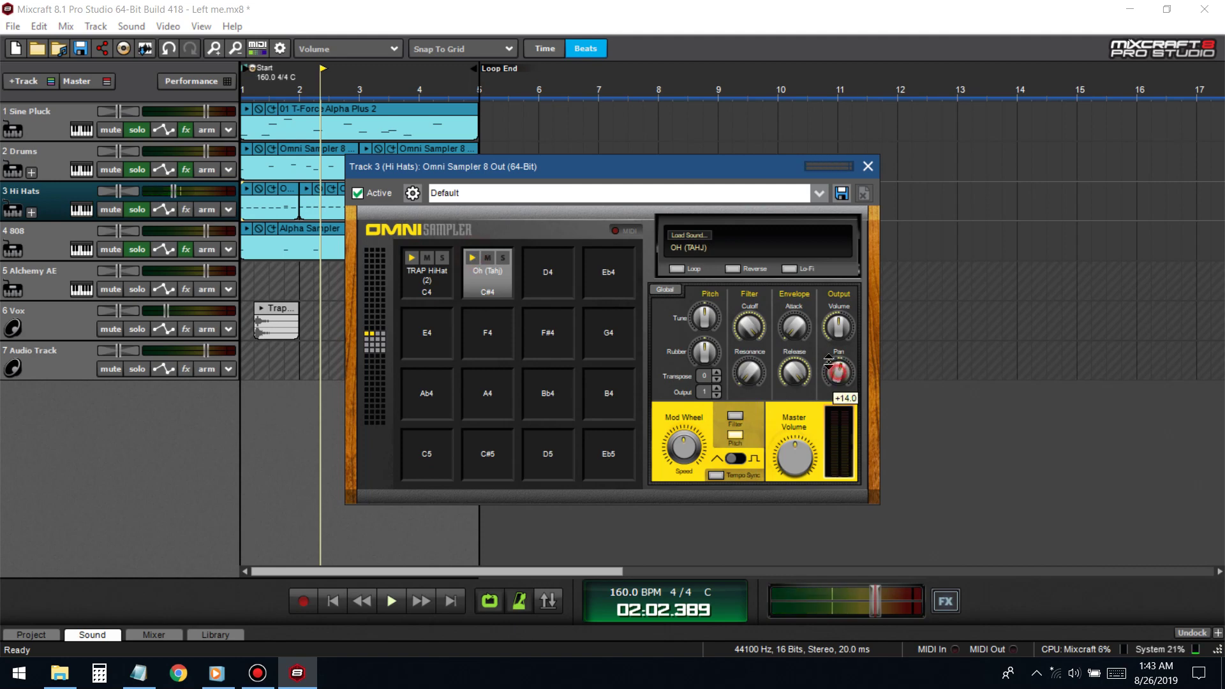
left_click_drag(839, 370, 840, 361)
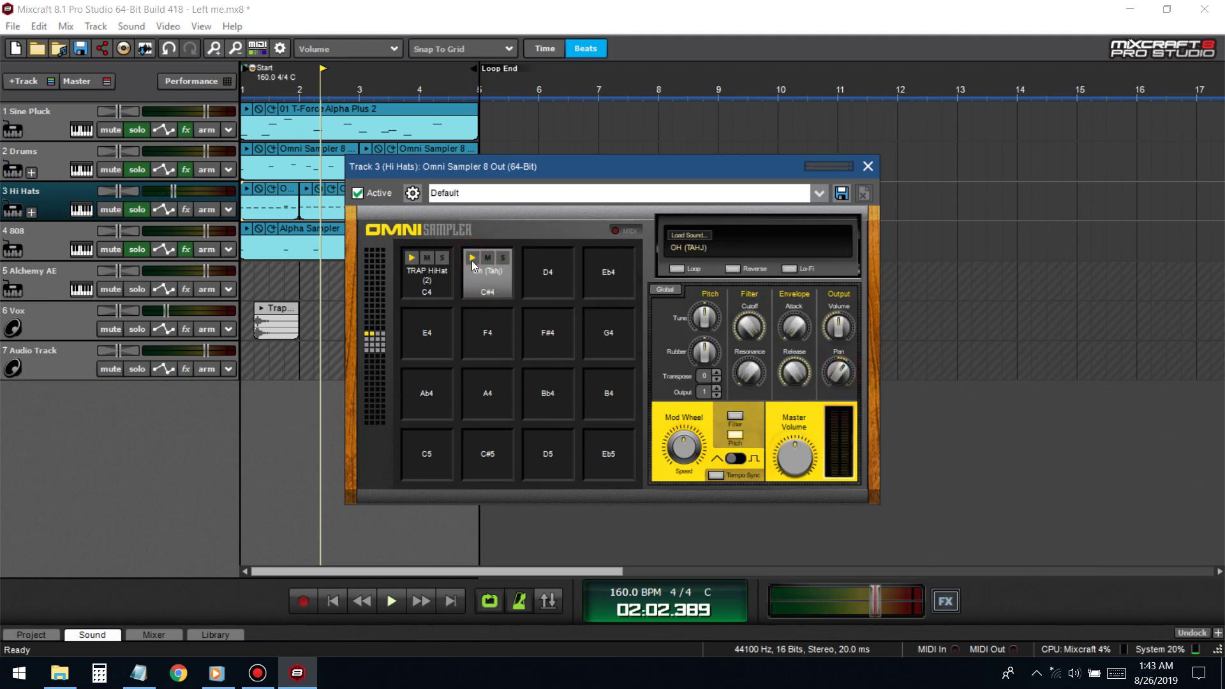
left_click(475, 264)
left_click(330, 598)
key("space")
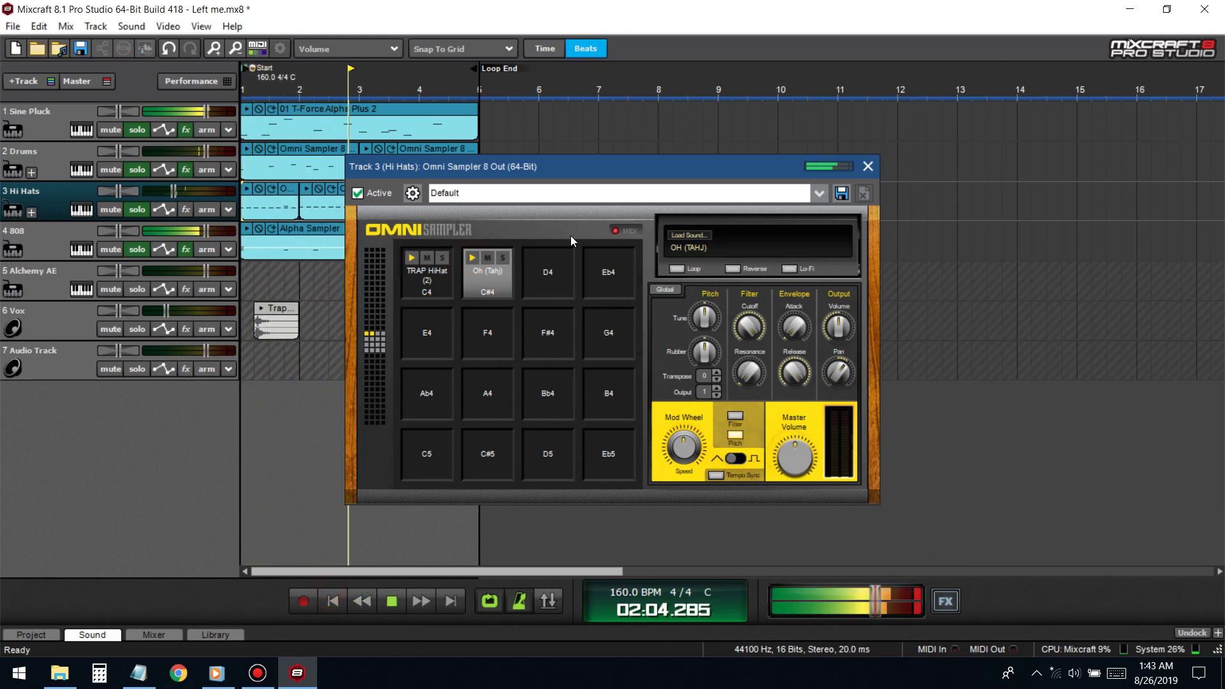
left_click(869, 167)
key("space")
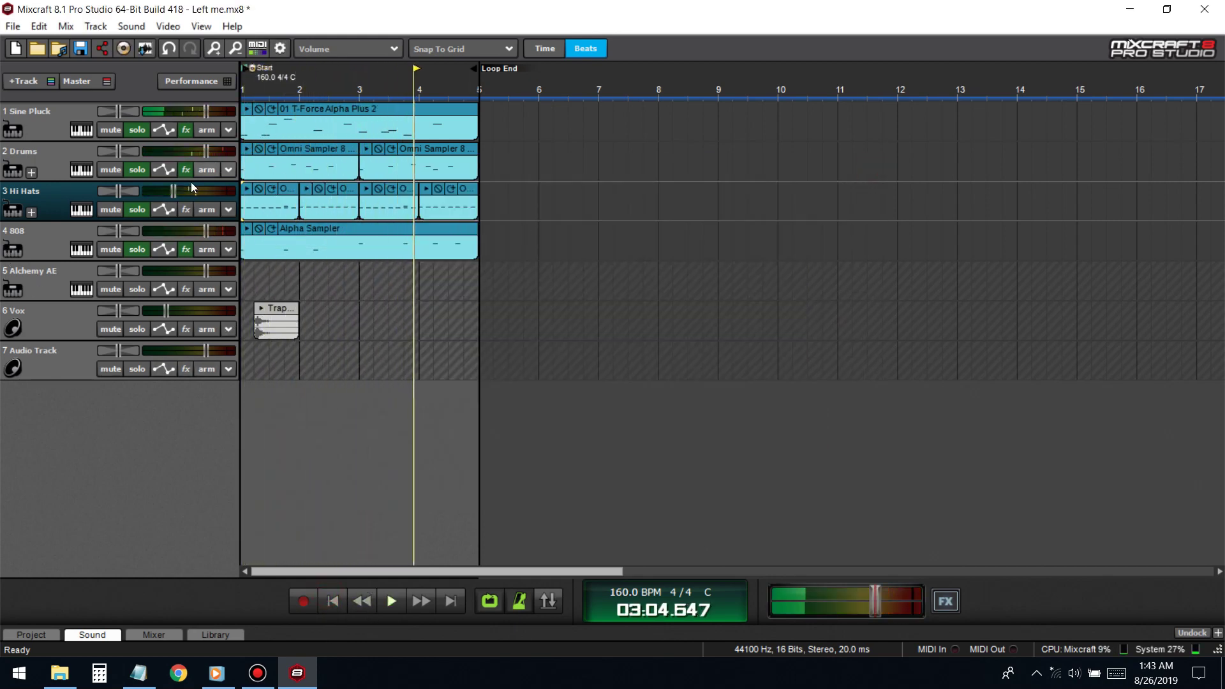
- Raise the Hi Hats track's volume well up and bring it back down
left_click_drag(175, 189, 205, 190)
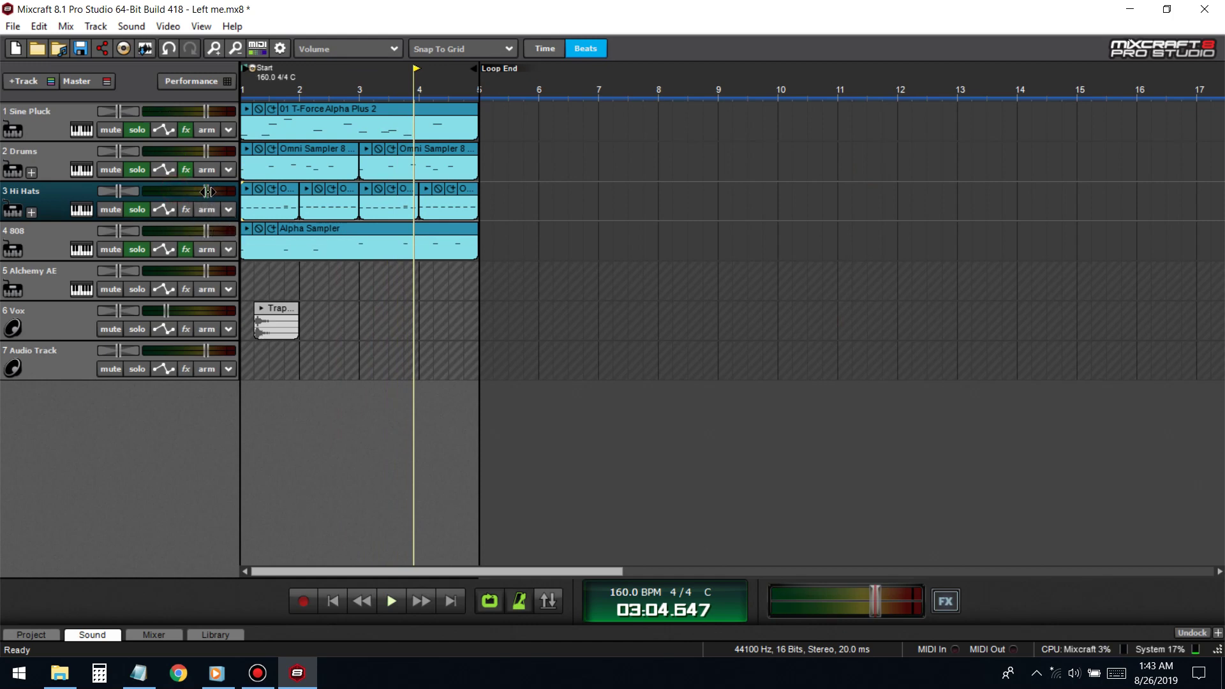
mouse_move(208, 192)
left_click_drag(205, 194, 176, 190)
- Play the soloed tracks from the start and lower the Hi Hats' volume to sit quietly in the beat
left_click(333, 600)
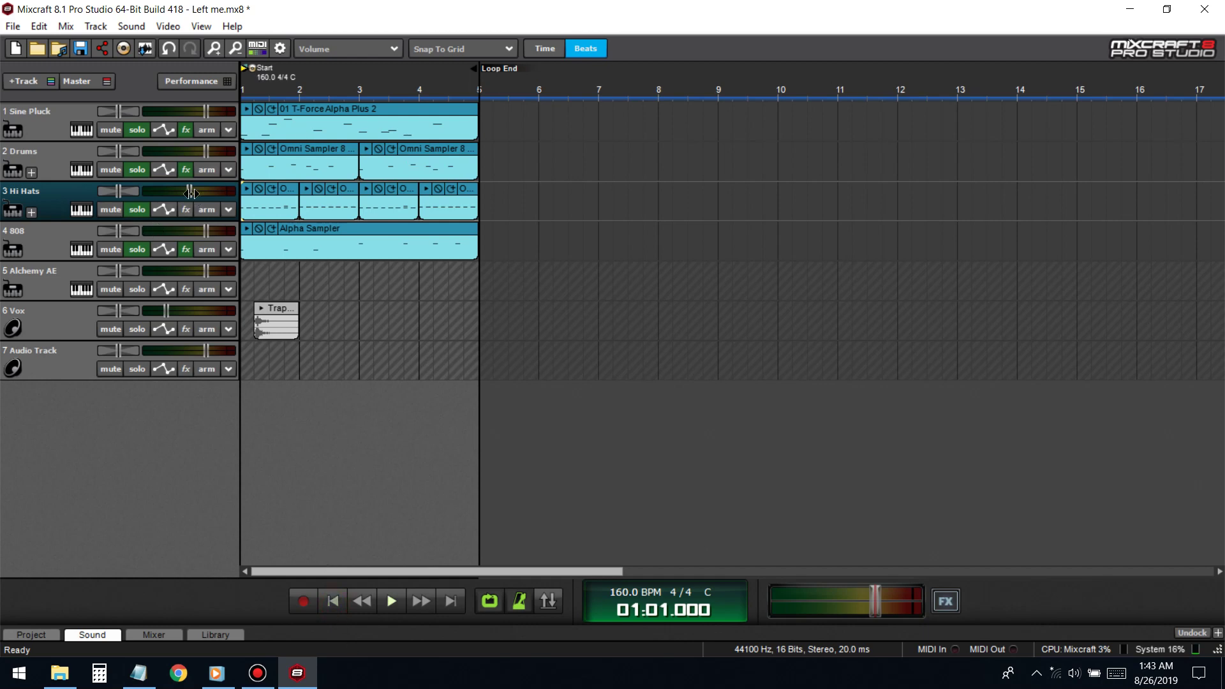
left_click(391, 601)
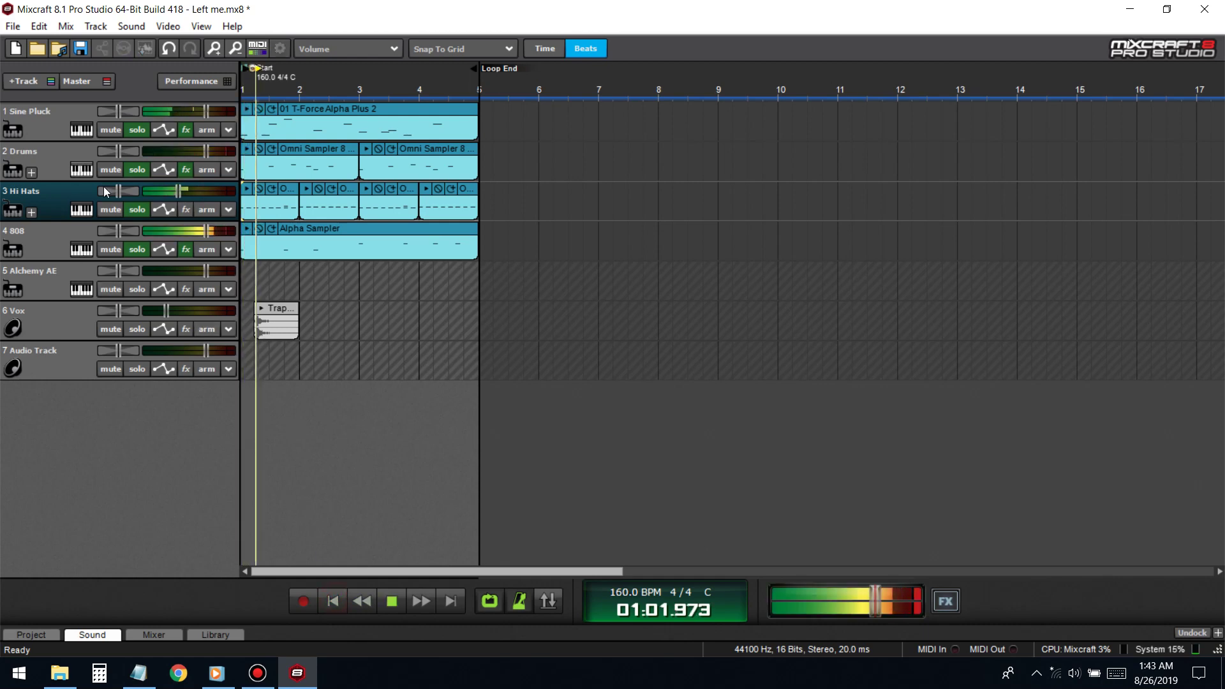
left_click_drag(179, 189, 165, 188)
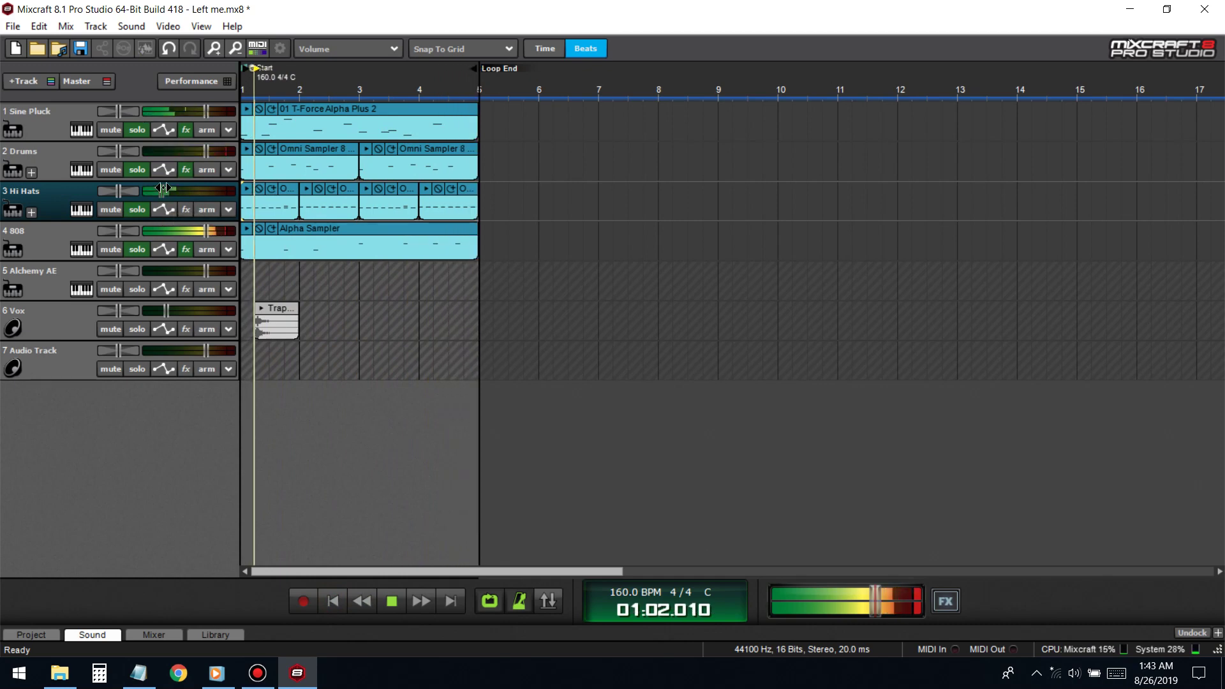
- Stop playback and add the FSQ1964 Transient Vitaliser to the Hi Hats track with the Soft enhance preset
key("space")
left_click(185, 209)
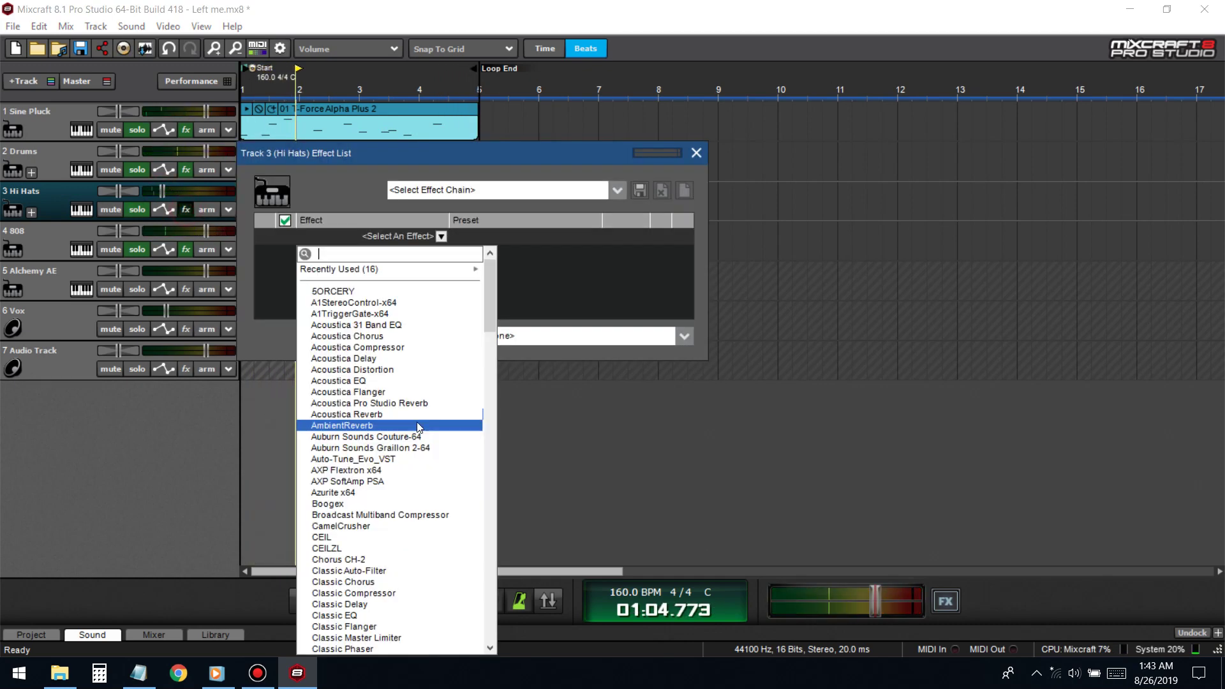
scroll(411, 446, "down", 20)
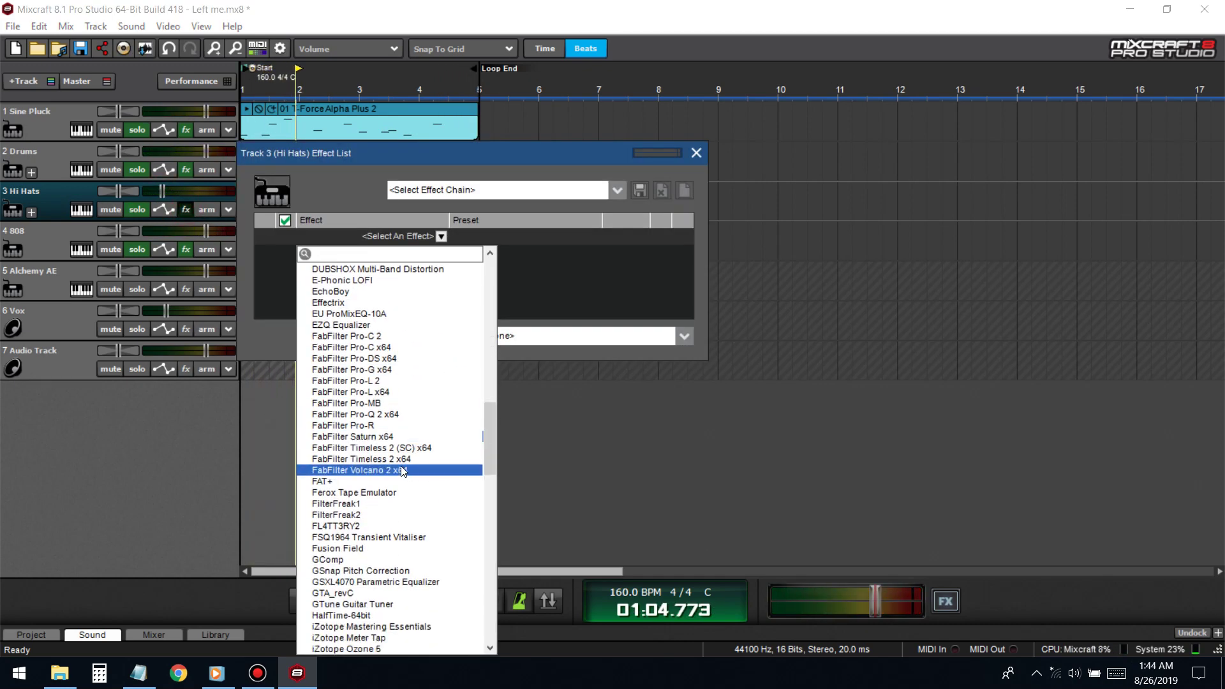
left_click(392, 538)
left_click(526, 240)
left_click(402, 292)
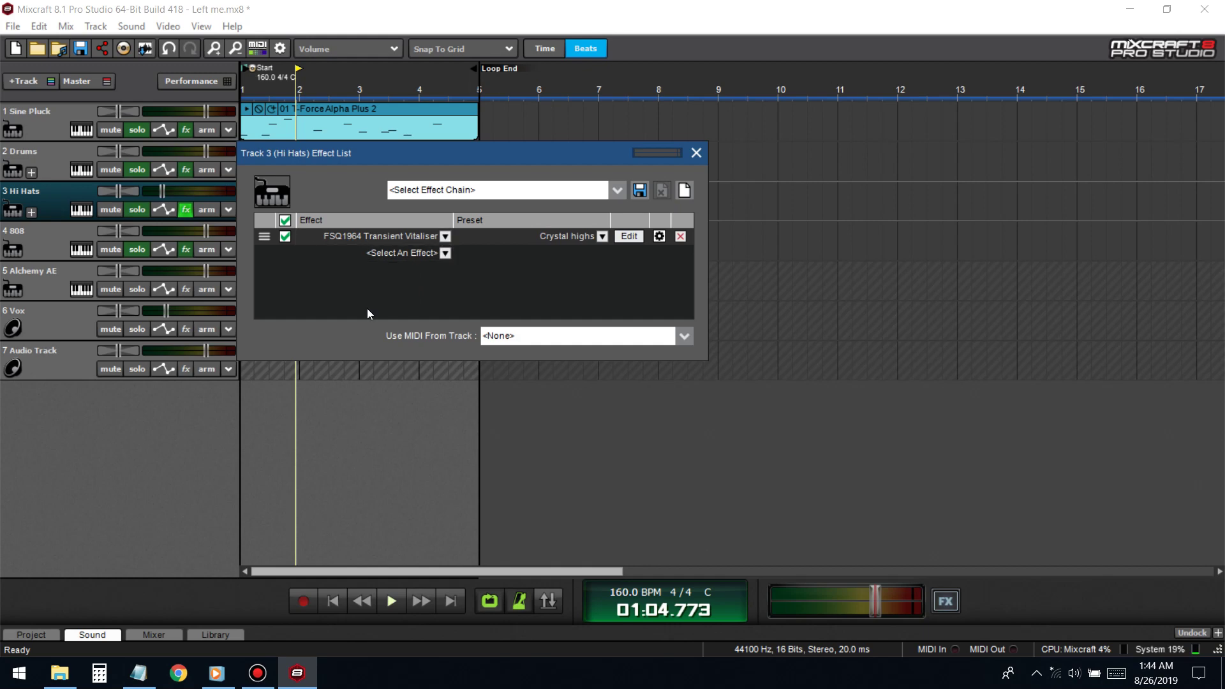
left_click(510, 237)
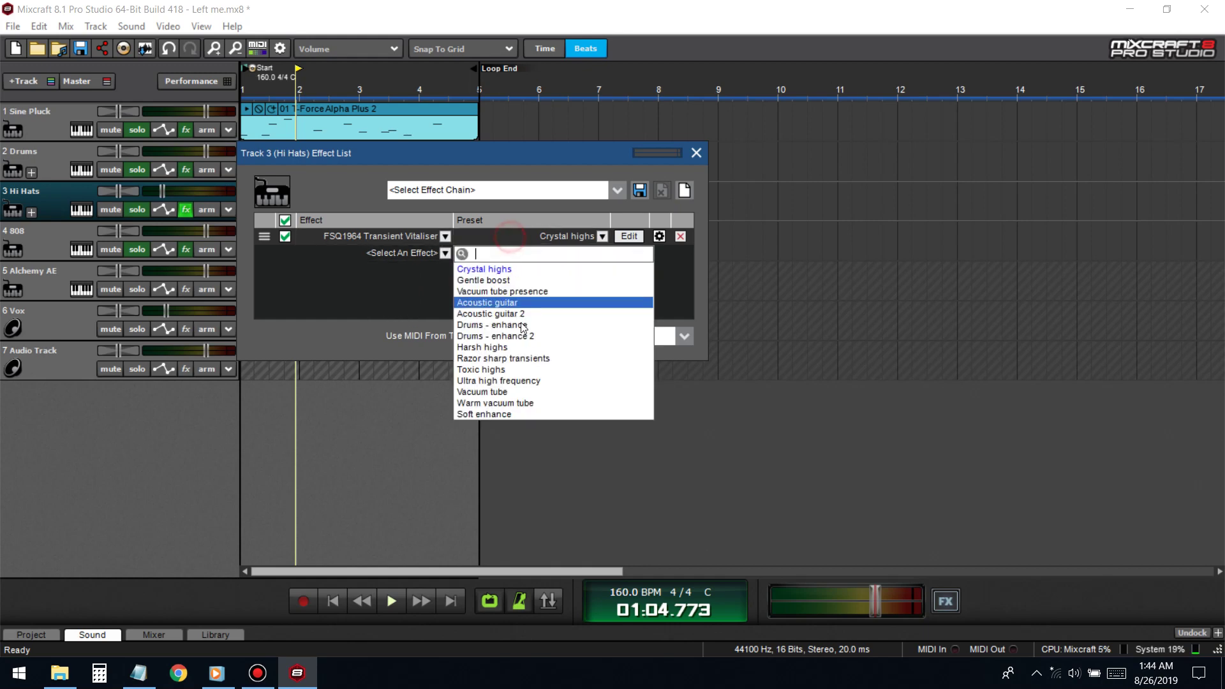
left_click(506, 415)
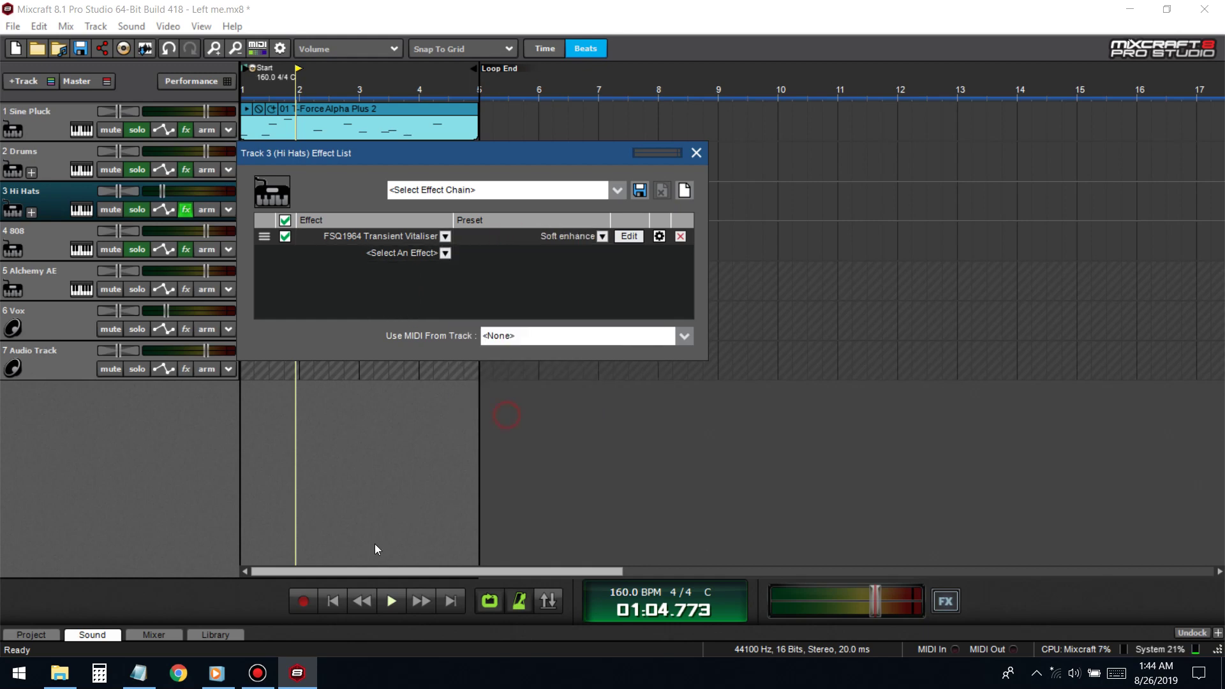
- Play the beat from the start, compare the Hi Hats with the Vitaliser off and on, and close the effect list
left_click(334, 601)
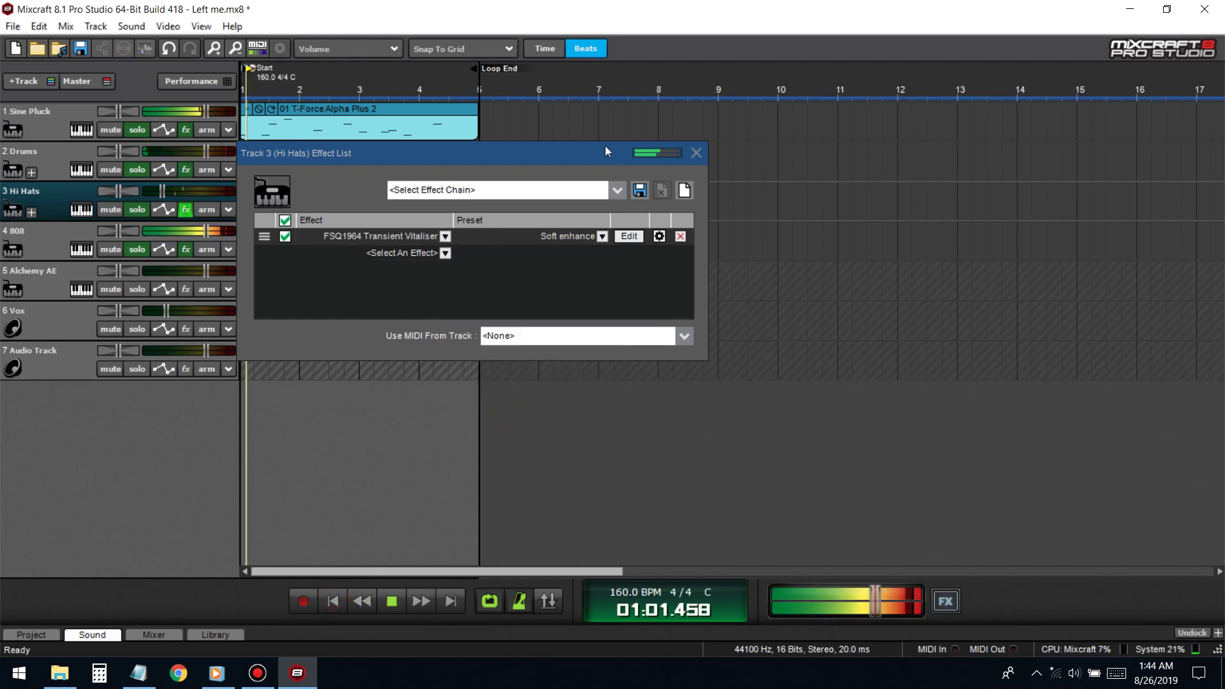
left_click(285, 237)
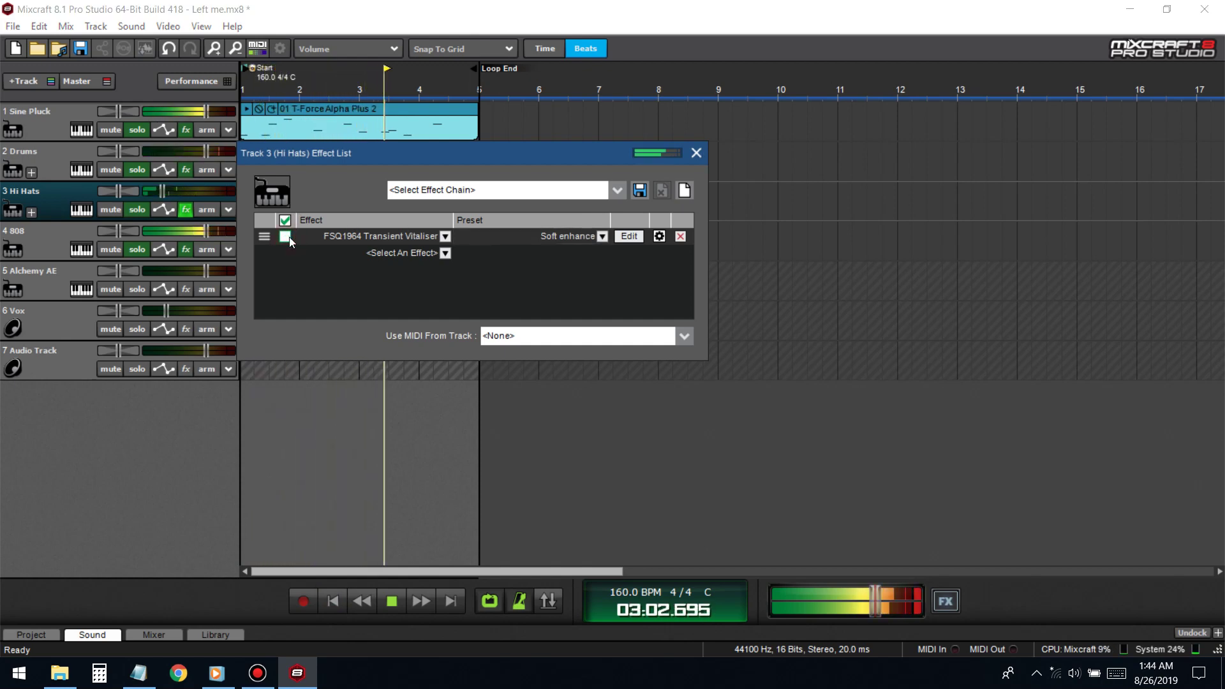
left_click(285, 237)
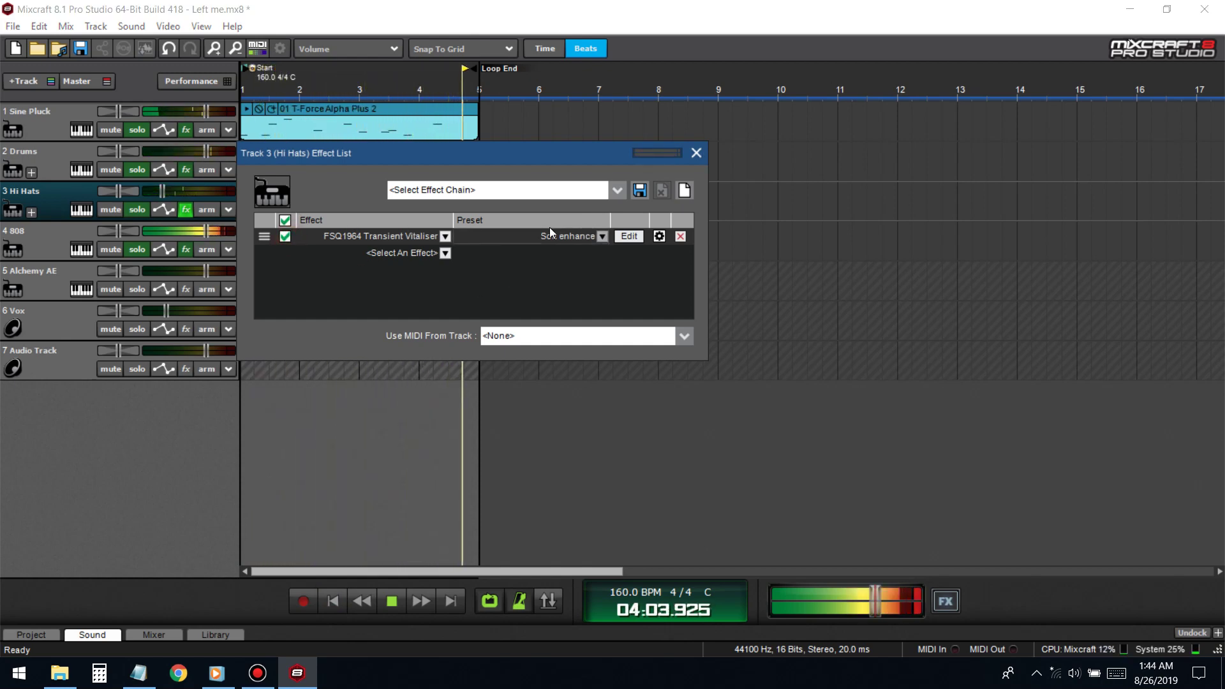
left_click(695, 154)
key("space")
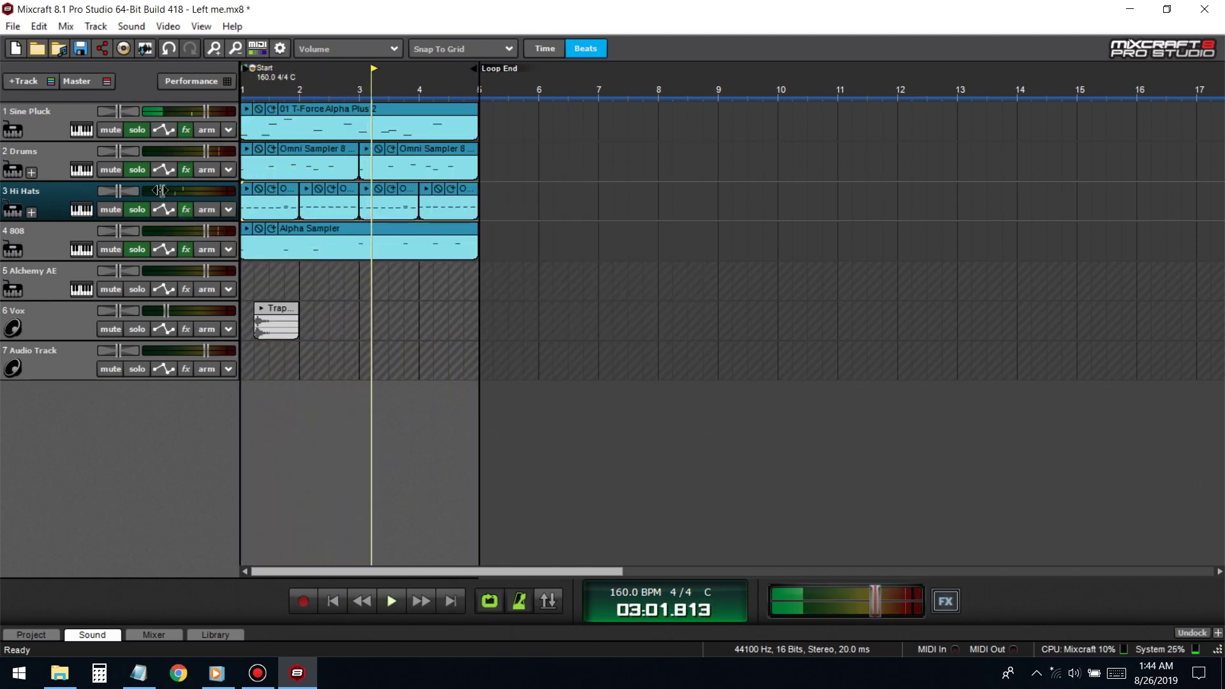
left_click(330, 602)
key("space")
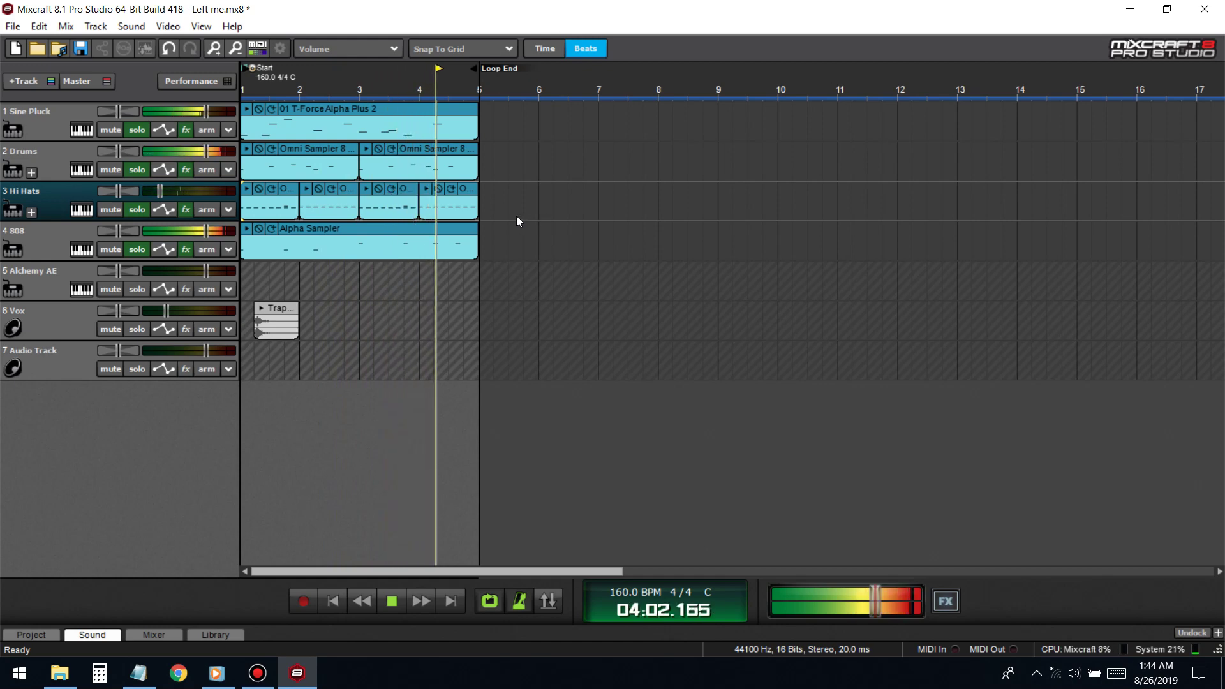
- Stop playback, add FabFilter Pro-Q 2 to the 808 track's effects, and move Limiter6 below it
left_click(186, 251)
key("space")
left_click(402, 326)
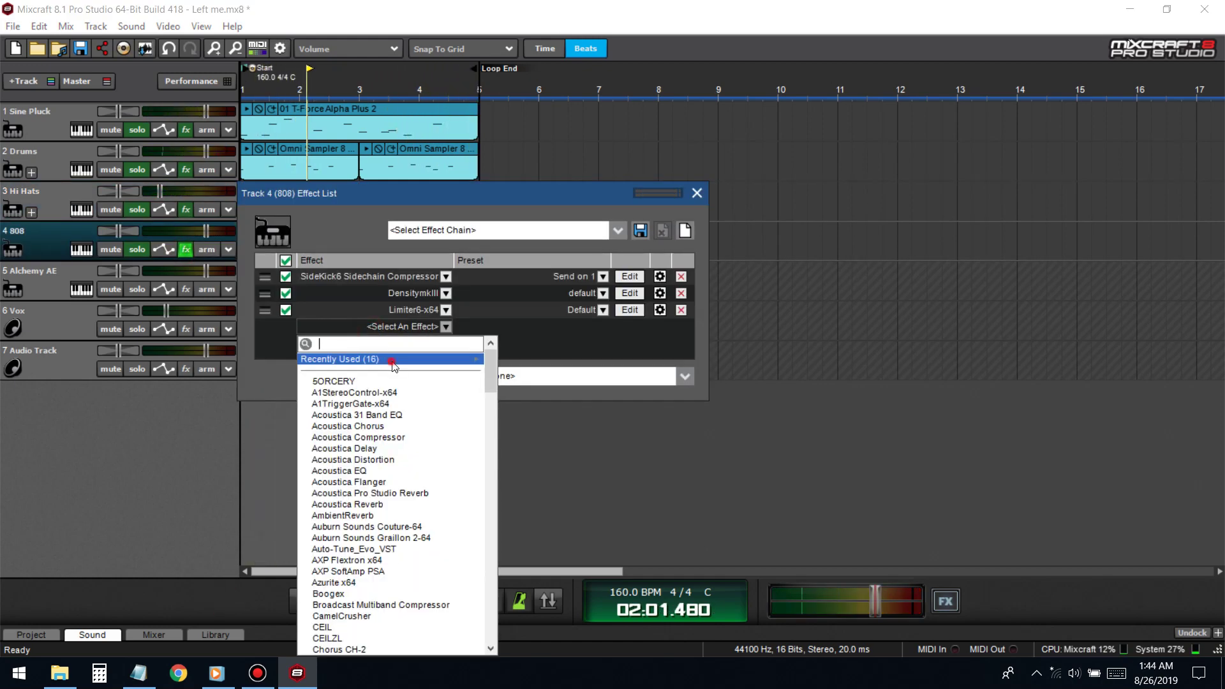
mouse_move(391, 362)
left_click(581, 391)
left_click_drag(272, 311, 273, 328)
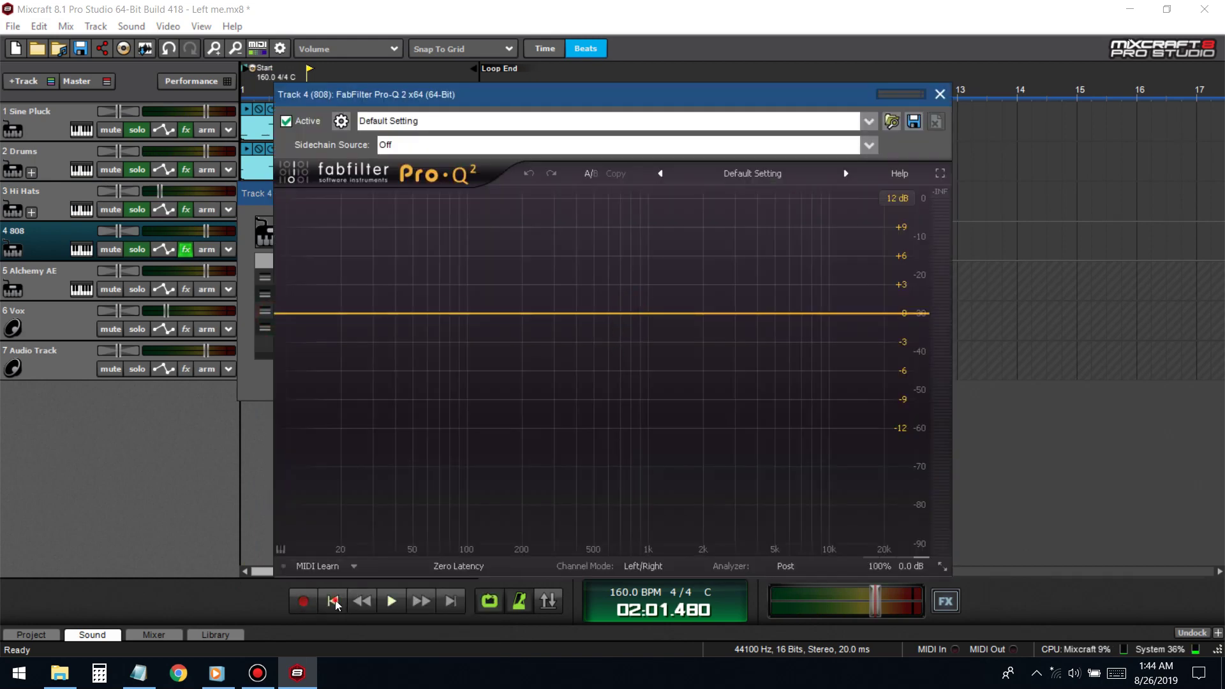
- Load Pro-Q 2's High Cut preset on the 808 during playback, lower the cutoff to about 266 Hz, and close the effect windows
left_click(333, 601)
key("space")
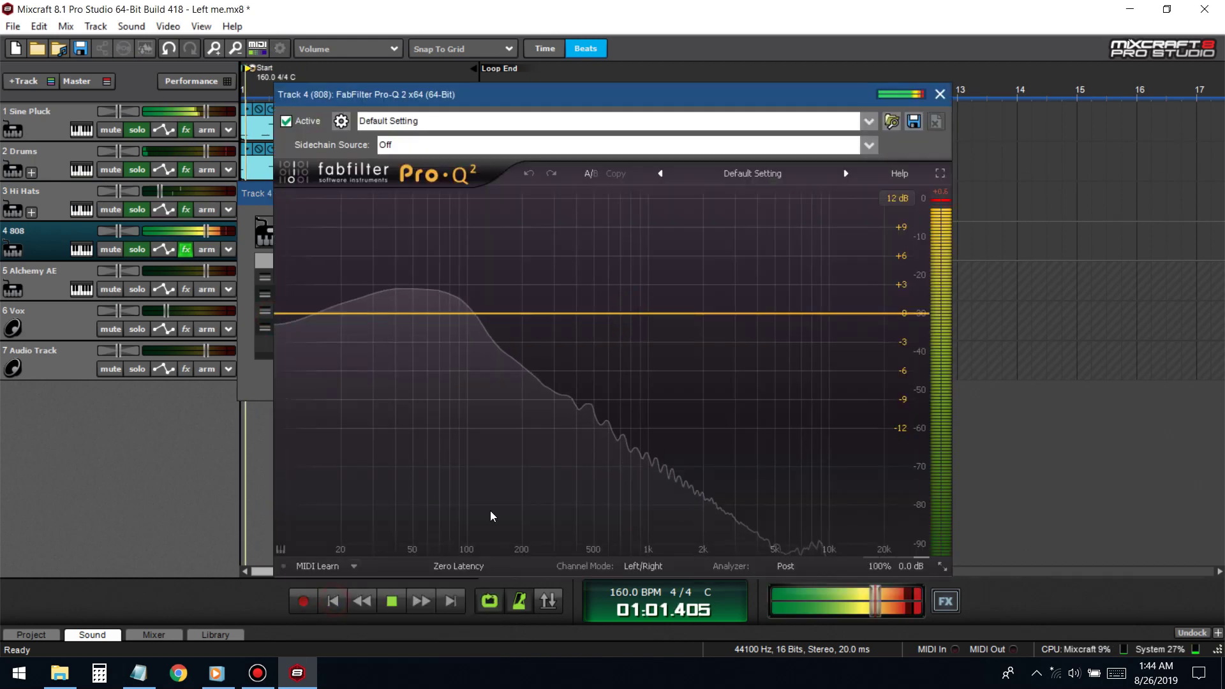
left_click(752, 172)
left_click(717, 383)
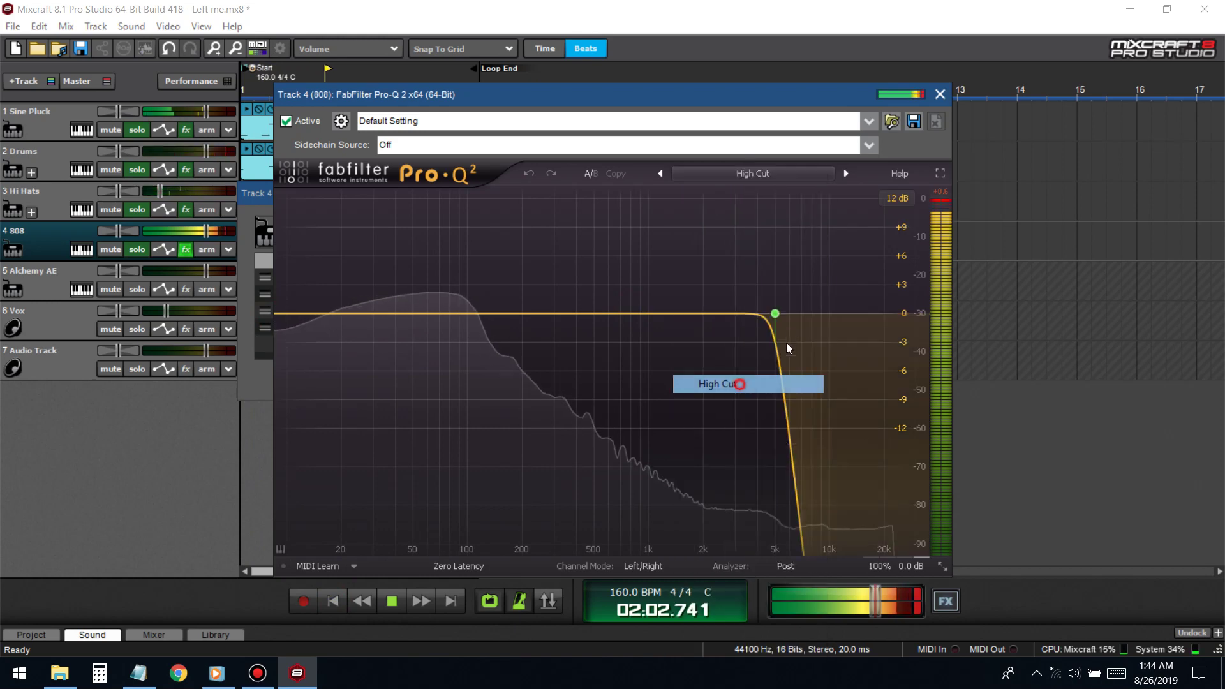
left_click_drag(779, 317, 545, 316)
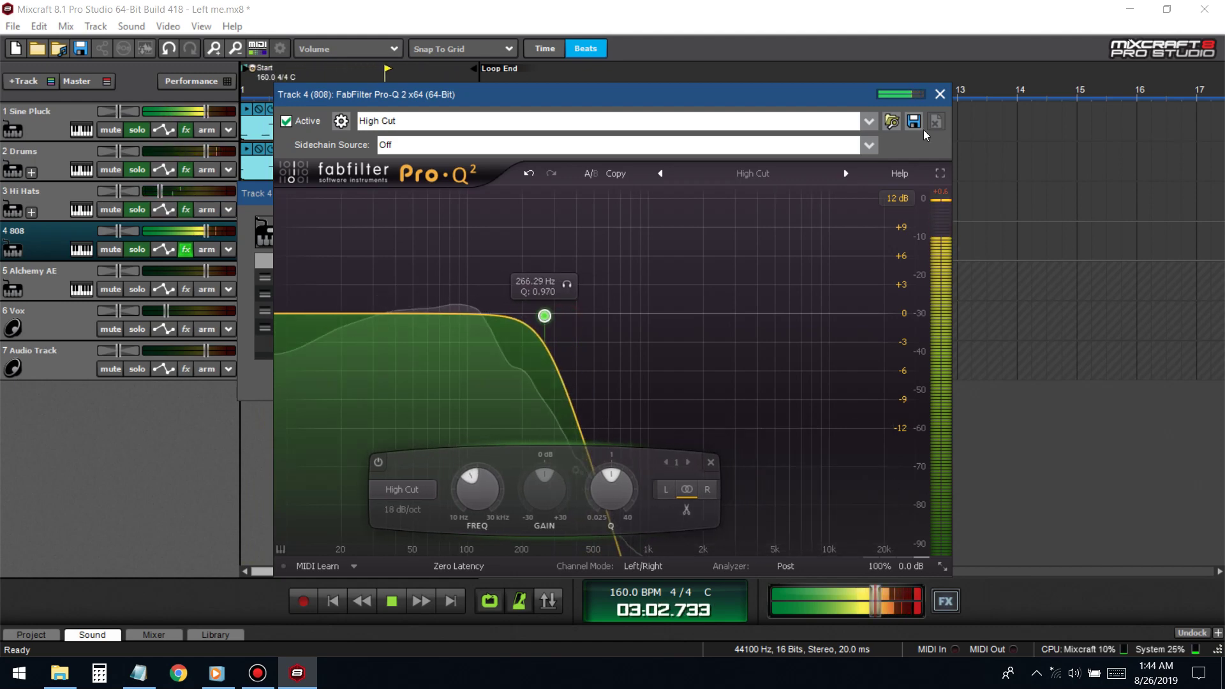
left_click(940, 94)
left_click(697, 193)
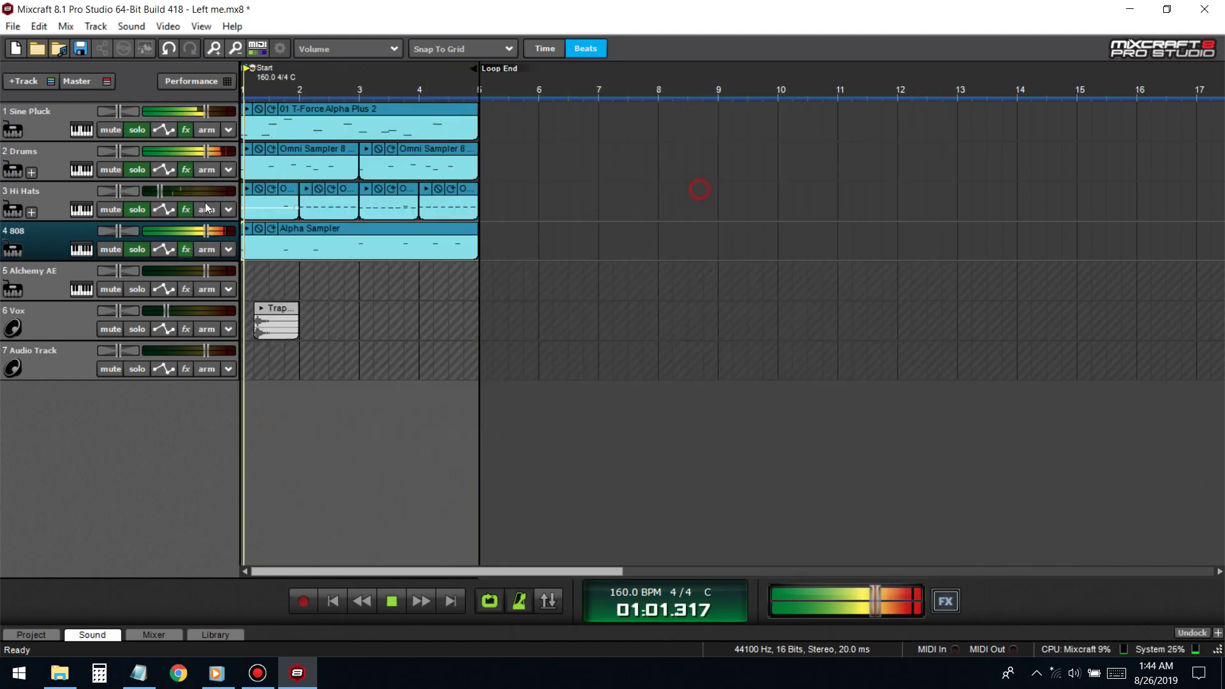
- View the 808's instrument settings and close them, stop playback, and save the project
left_click(82, 249)
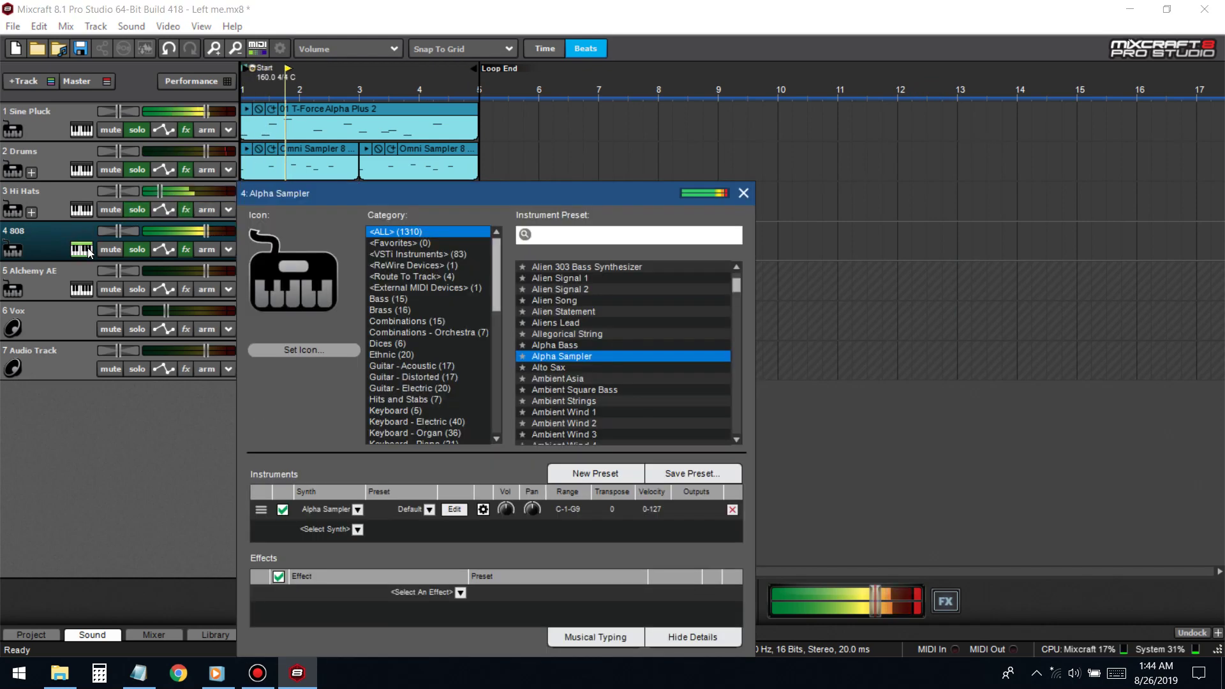
left_click(744, 193)
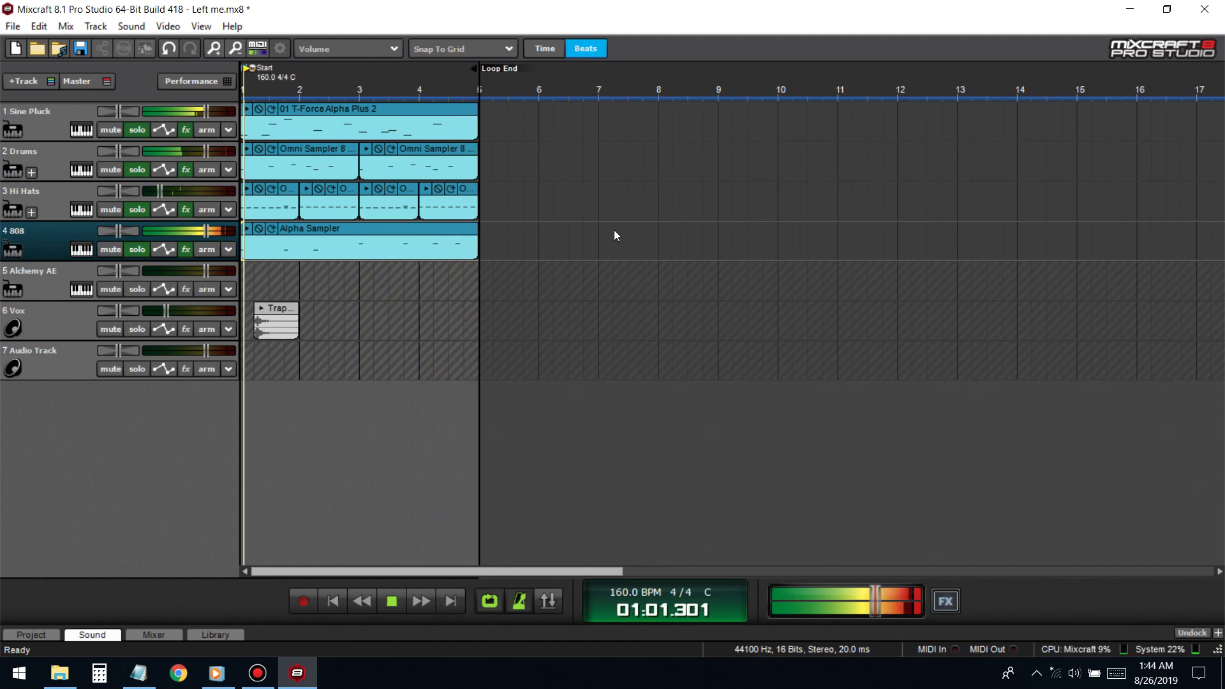
key("space")
left_click(81, 48)
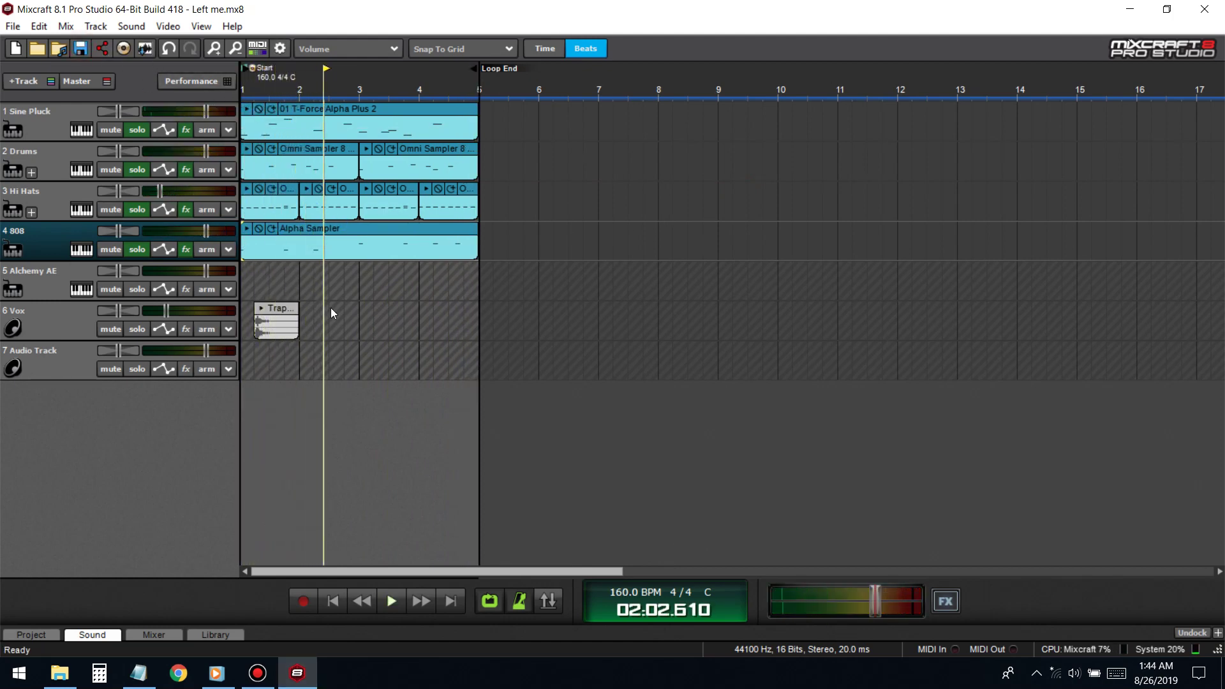
- Turn off solo on the 808, Hi Hats, Drums and Sine Pluck tracks and play the full mix from the start
left_click(133, 249)
left_click(135, 210)
left_click(137, 129)
left_click(332, 602)
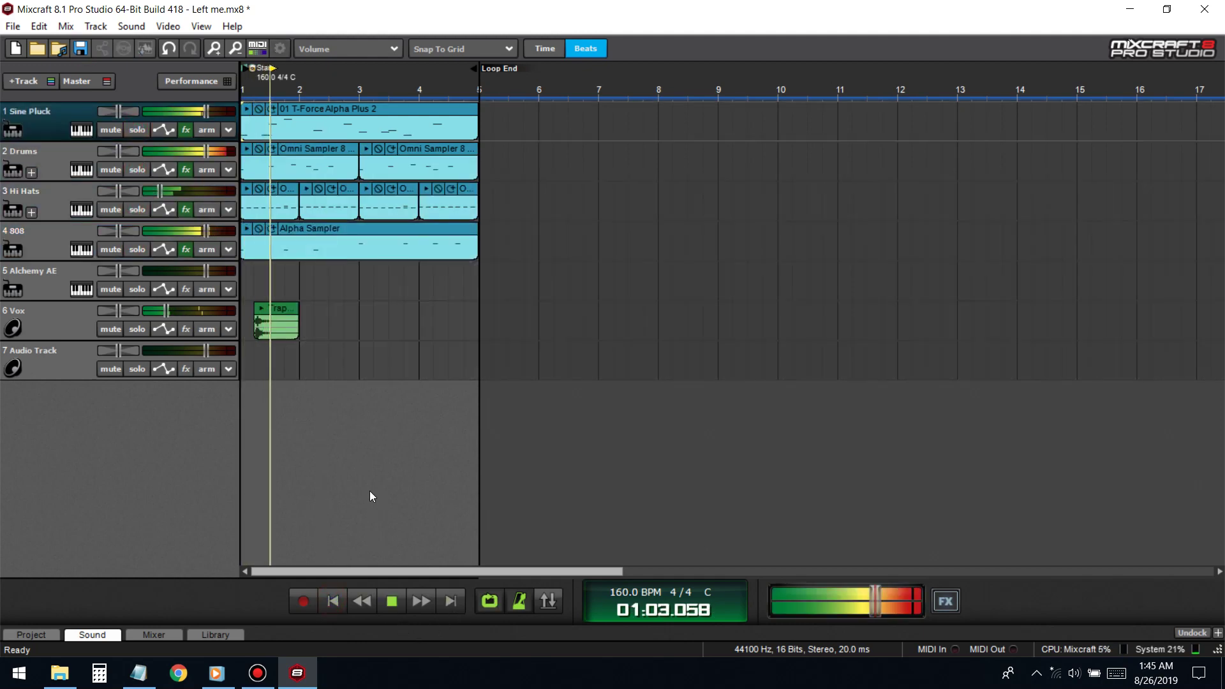
key("space")
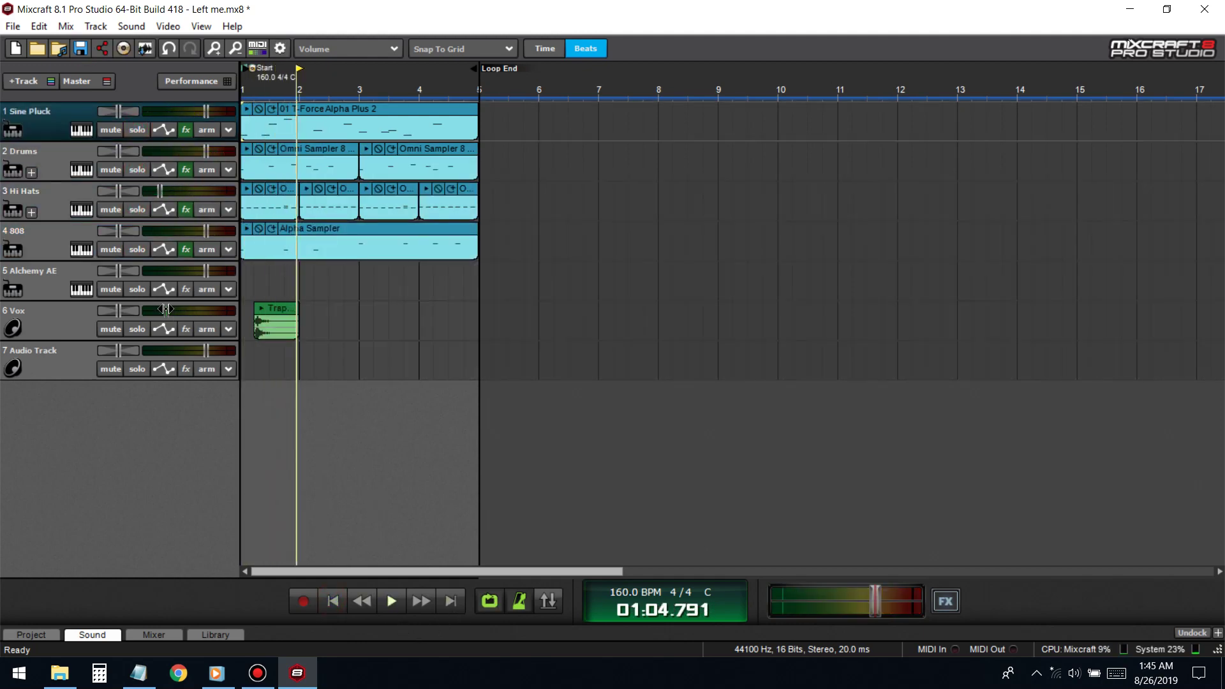
- Add FabFilter Pro-Q 2 to the Vox track, open its editor, and close the effect list
left_click(192, 328)
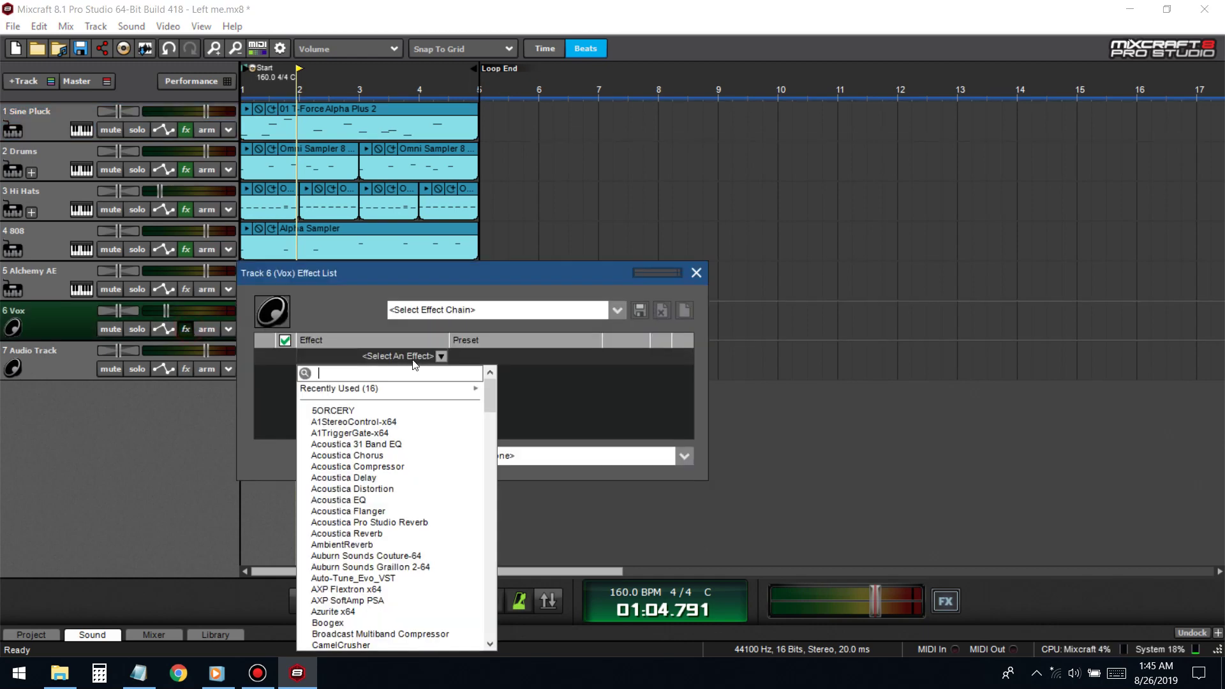
mouse_move(423, 389)
left_click(528, 392)
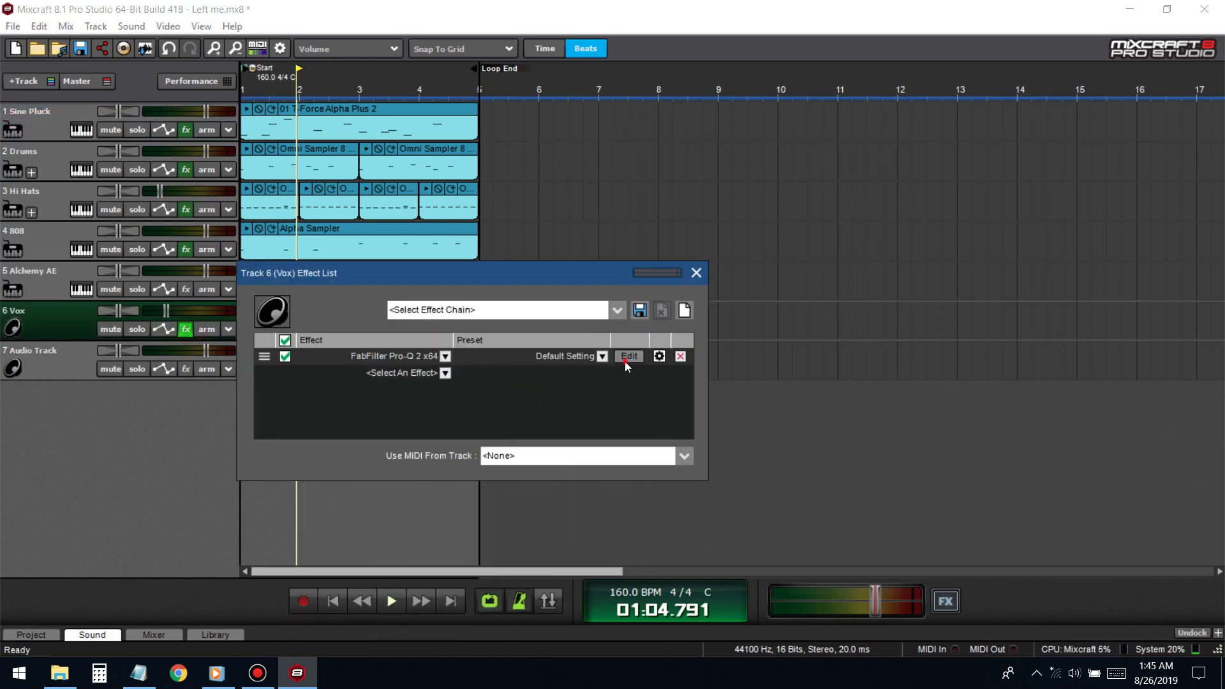
left_click(282, 293)
left_click(696, 274)
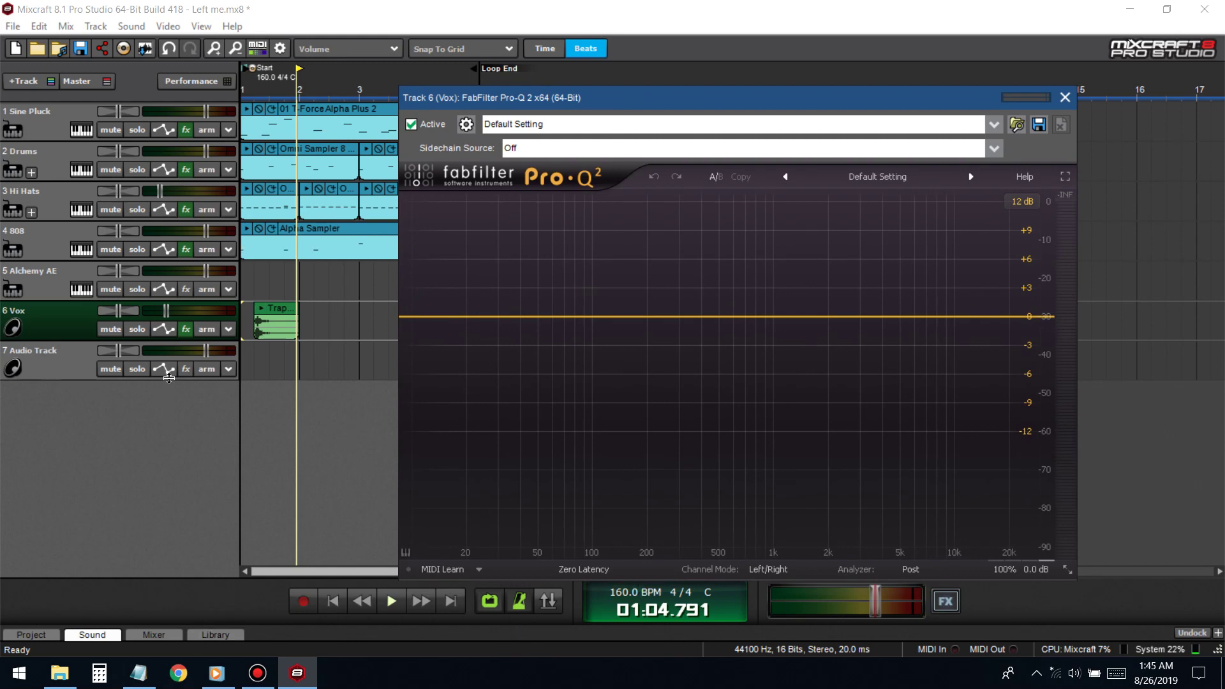
- Add the Voxengo Spectrum Analyzer to the Vox track and close the effect list and the Pro-Q 2 editor
left_click(186, 329)
left_click(445, 372)
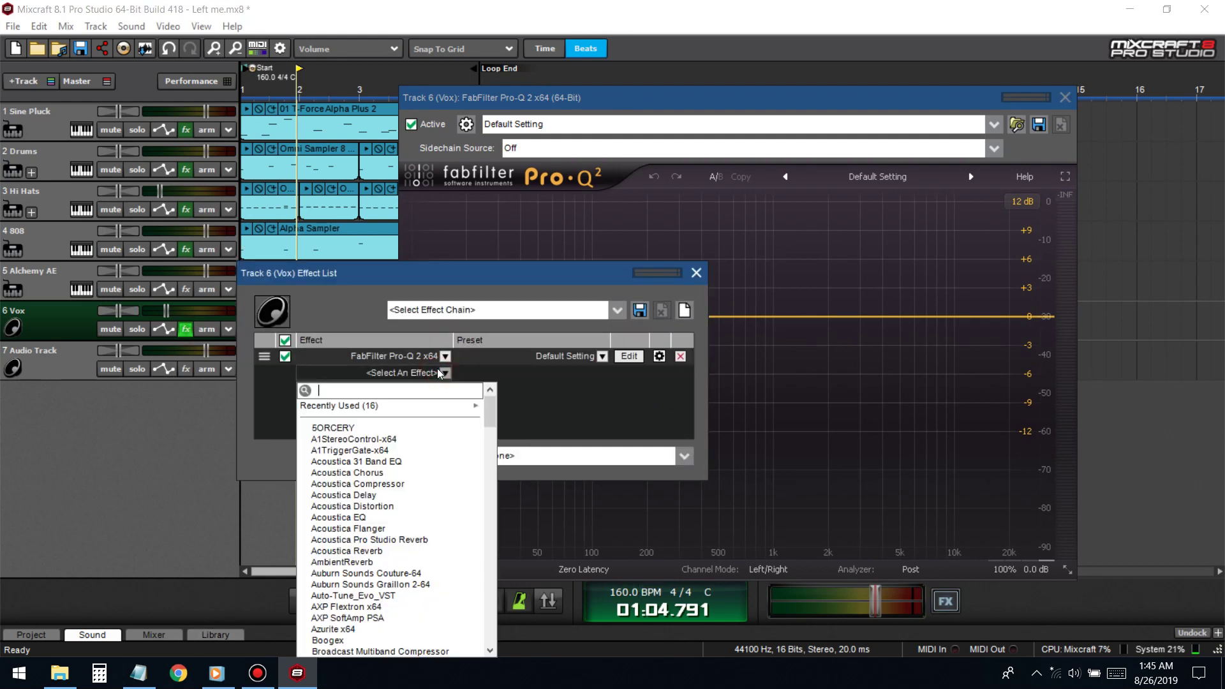
type("spec")
left_click(400, 418)
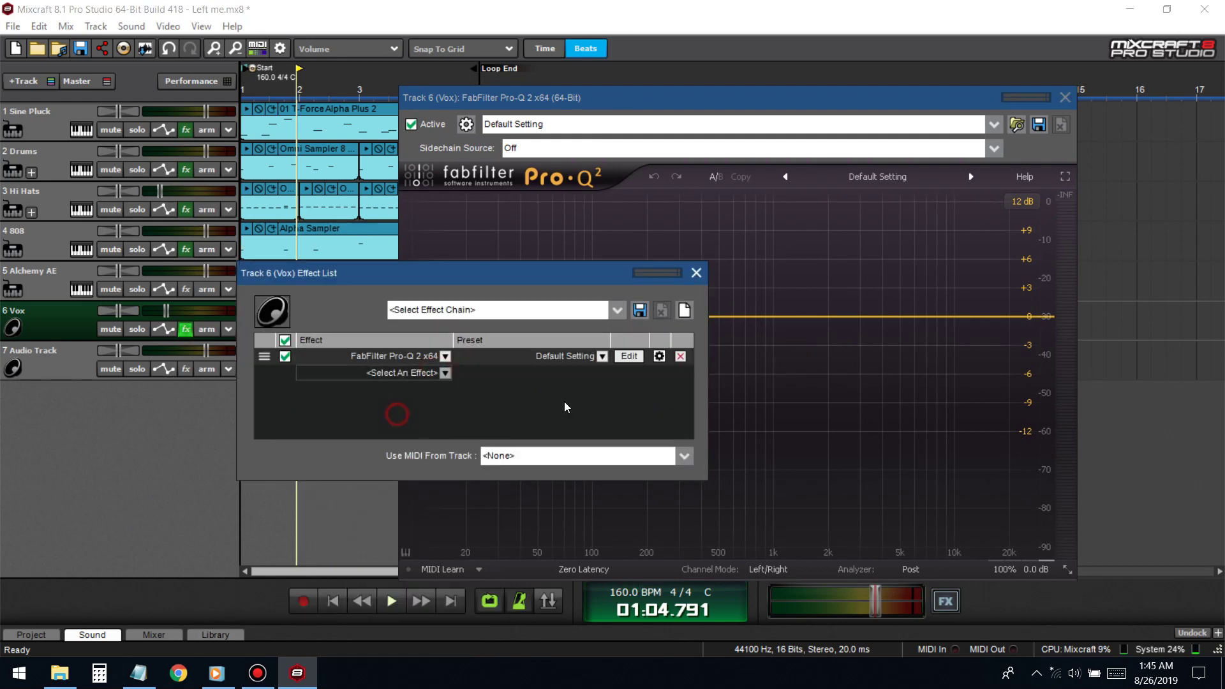
left_click(696, 273)
left_click(1063, 96)
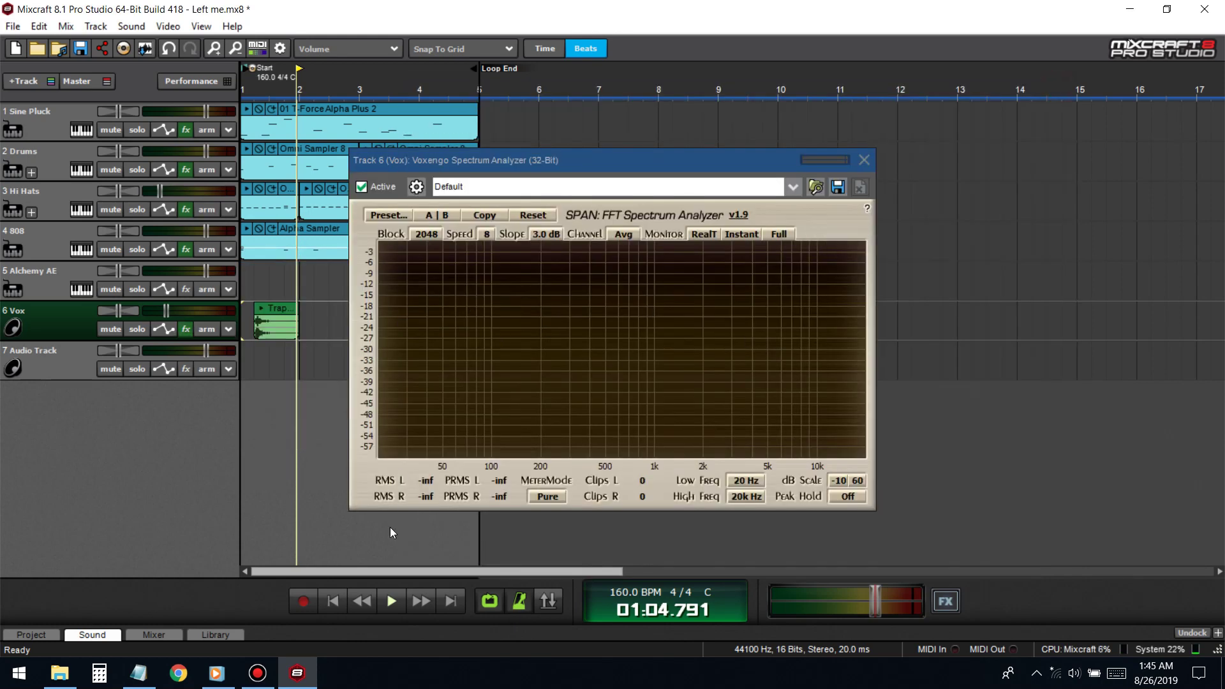
- Solo the Vox and play its clip twice to examine its frequency spectrum, then close the analyzer and unsolo the track
left_click(333, 601)
left_click(140, 328)
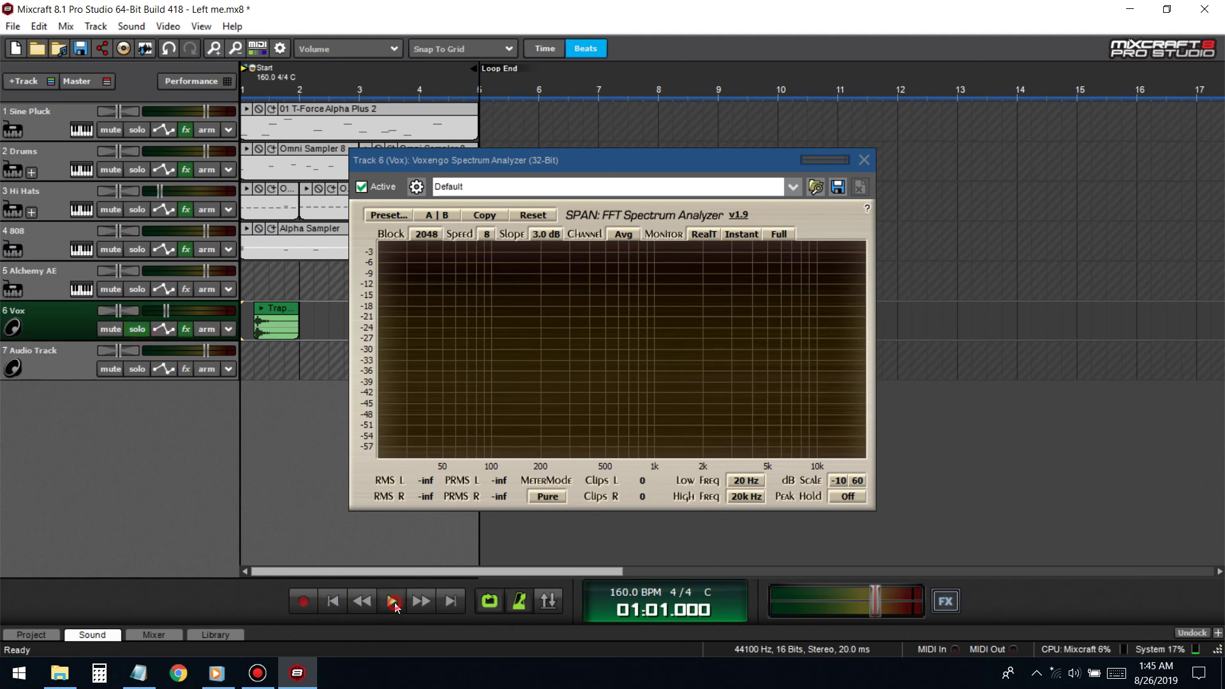
left_click(393, 601)
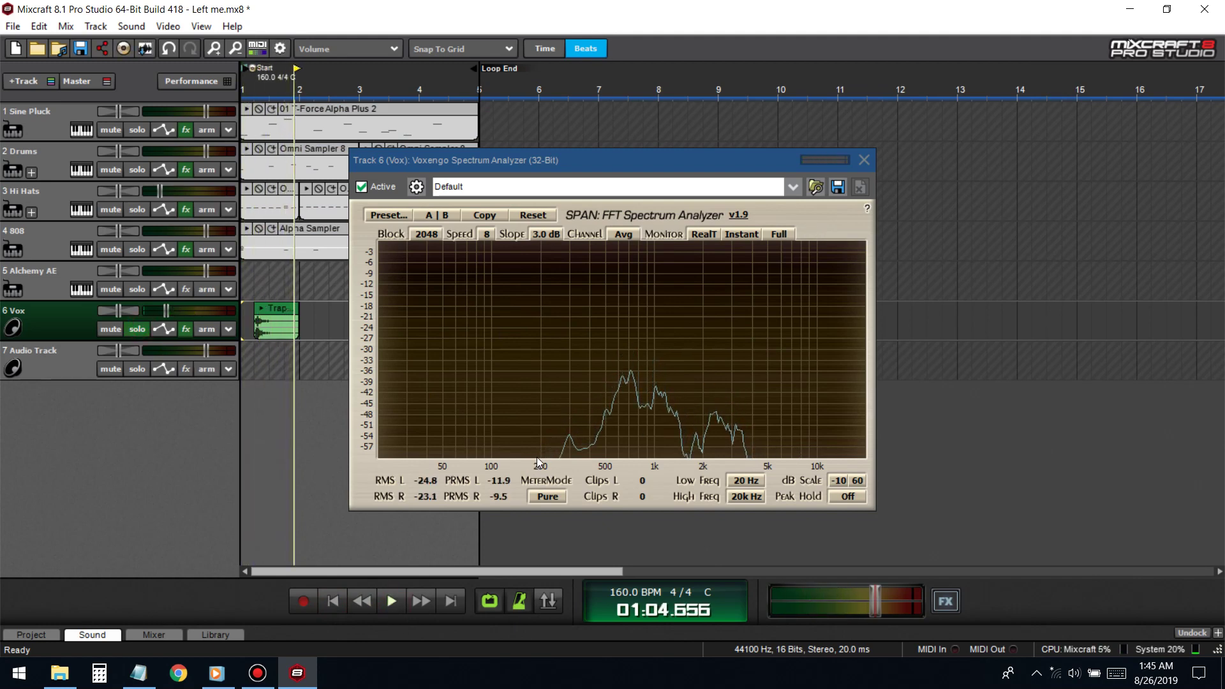
left_click(361, 600)
left_click(392, 601)
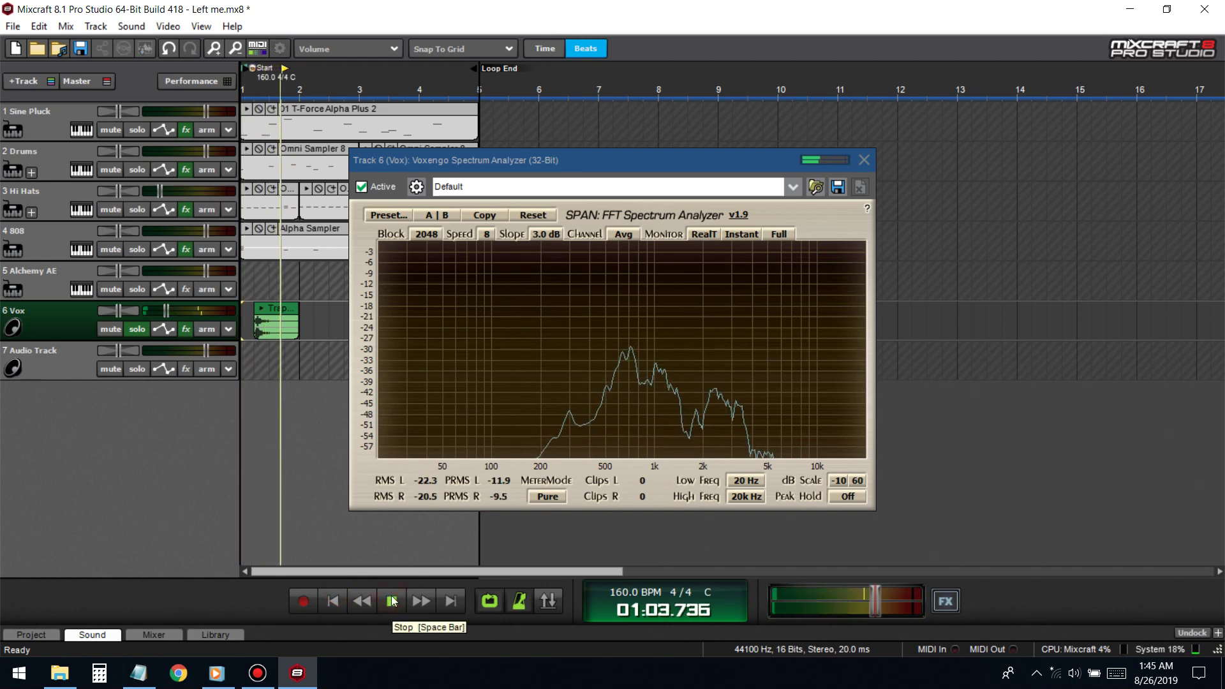
key("space")
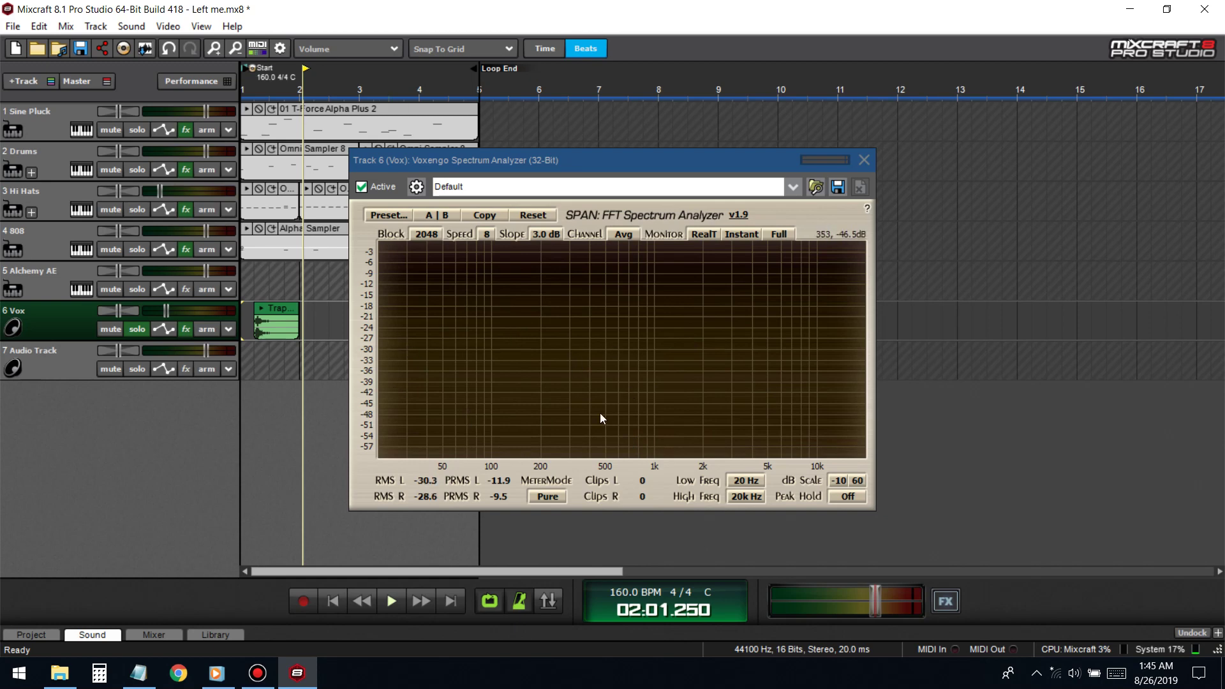
left_click(861, 160)
left_click(144, 330)
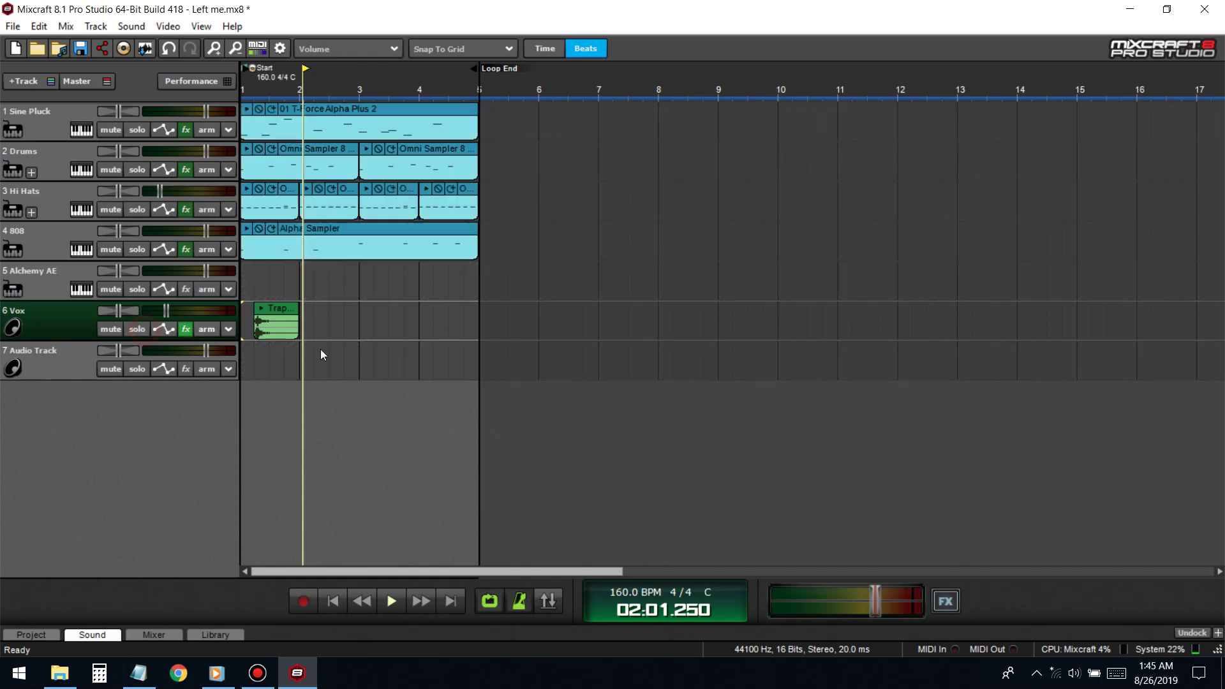
- Replace the Vox track's Pro-Q 2 and Voxengo Spectrum Analyzer with the Acoustica EQ
left_click(186, 329)
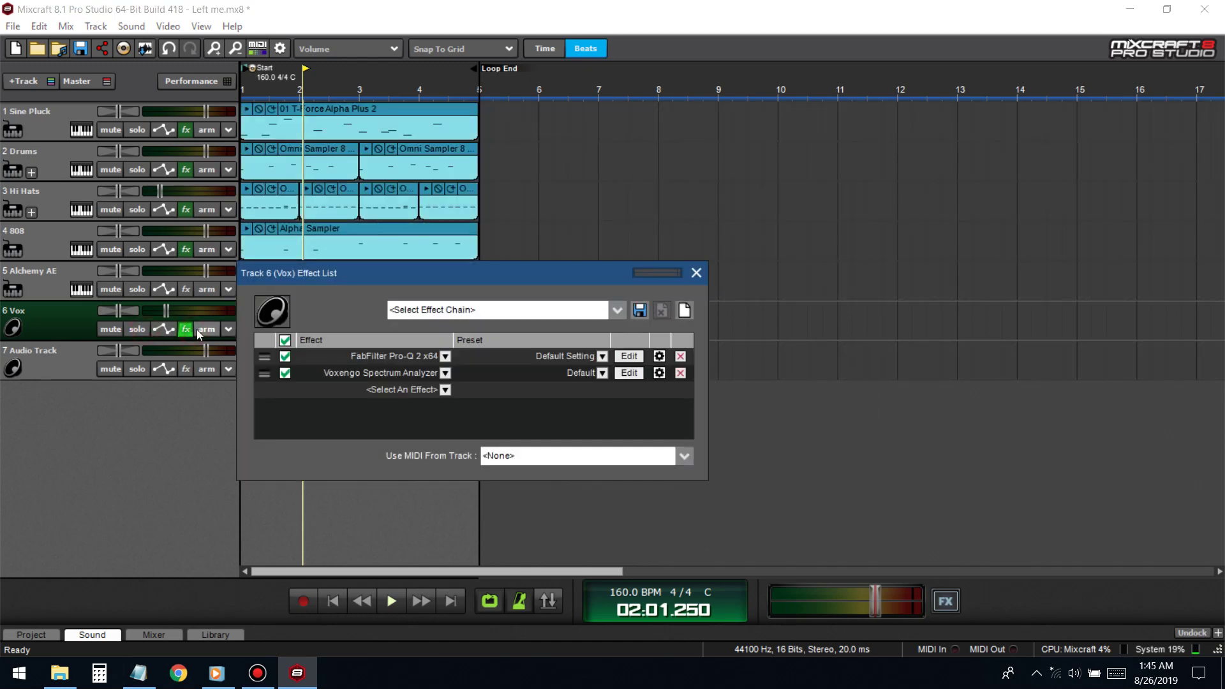
left_click(680, 373)
left_click(680, 356)
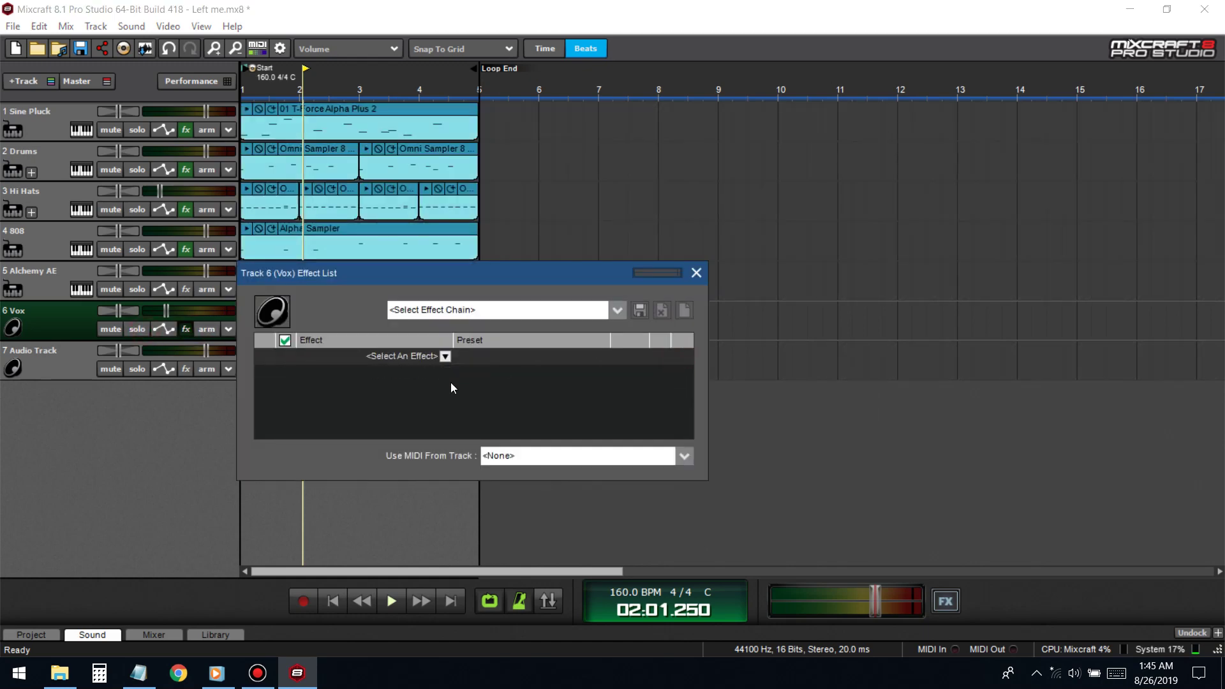
left_click(421, 357)
left_click(338, 501)
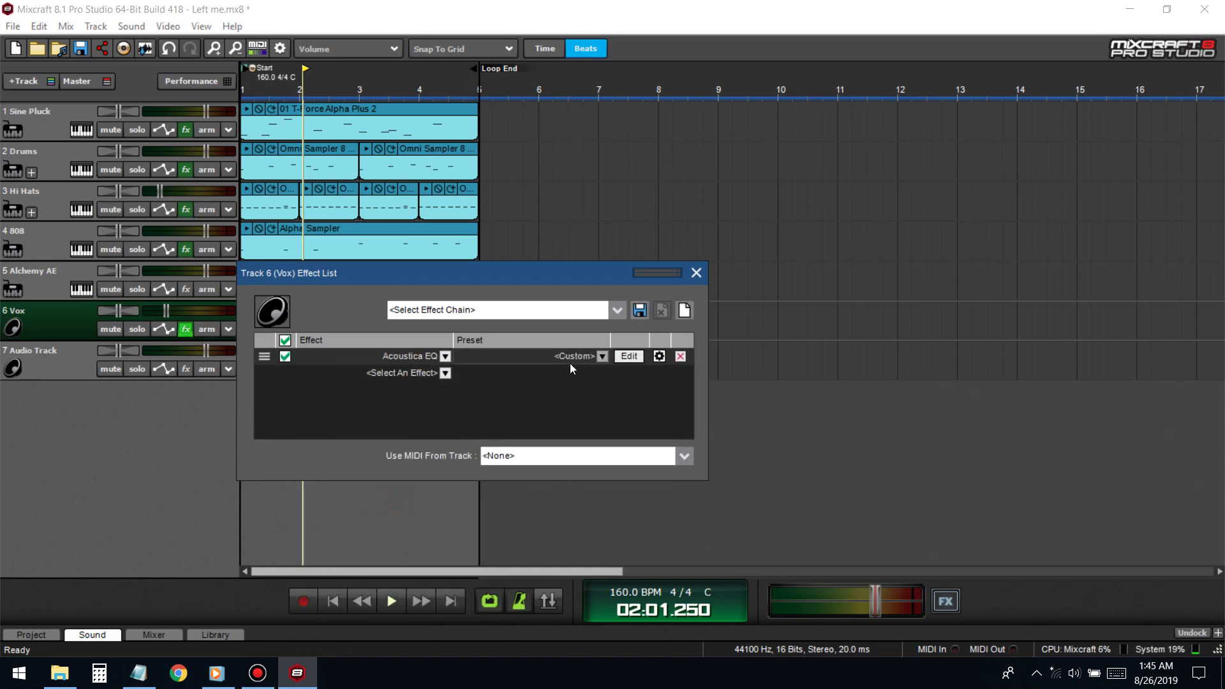
- Load the Ultra Lofi preset in the Vox track's Acoustica EQ and open its editor
left_click_drag(523, 273, 783, 227)
left_click(776, 311)
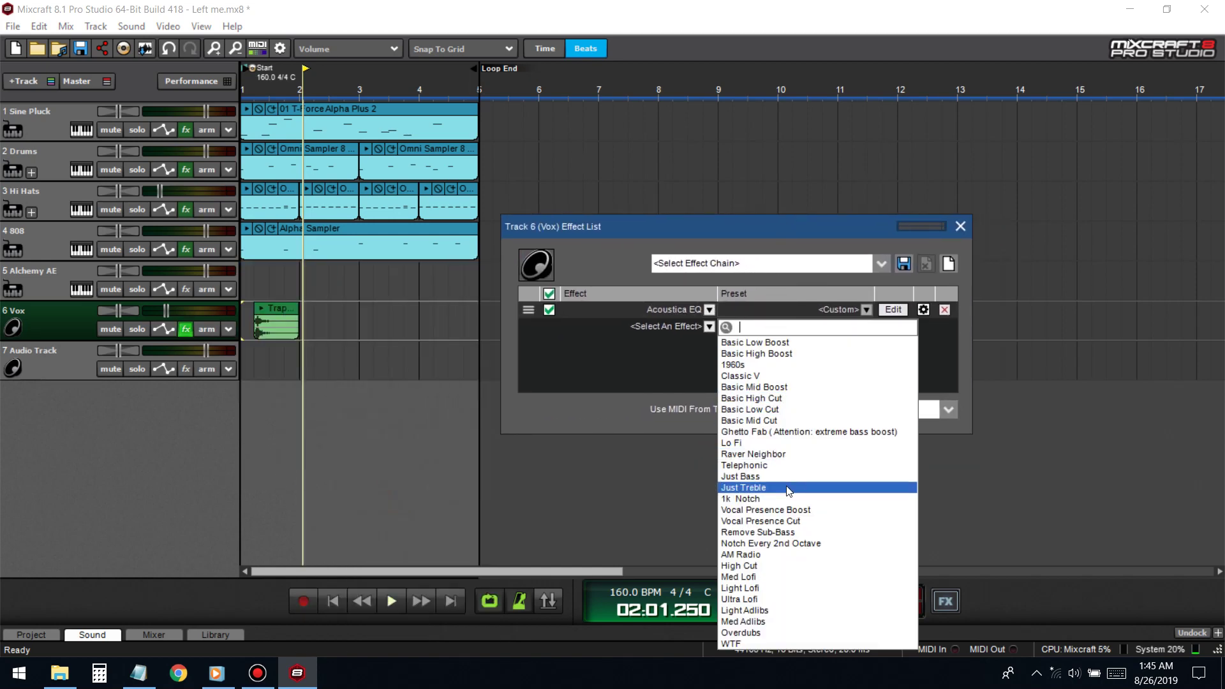
left_click(740, 600)
left_click(904, 312)
- Solo the Vox and play its clip with the EQ bypassed and active to compare the sound
left_click(391, 601)
left_click(454, 212)
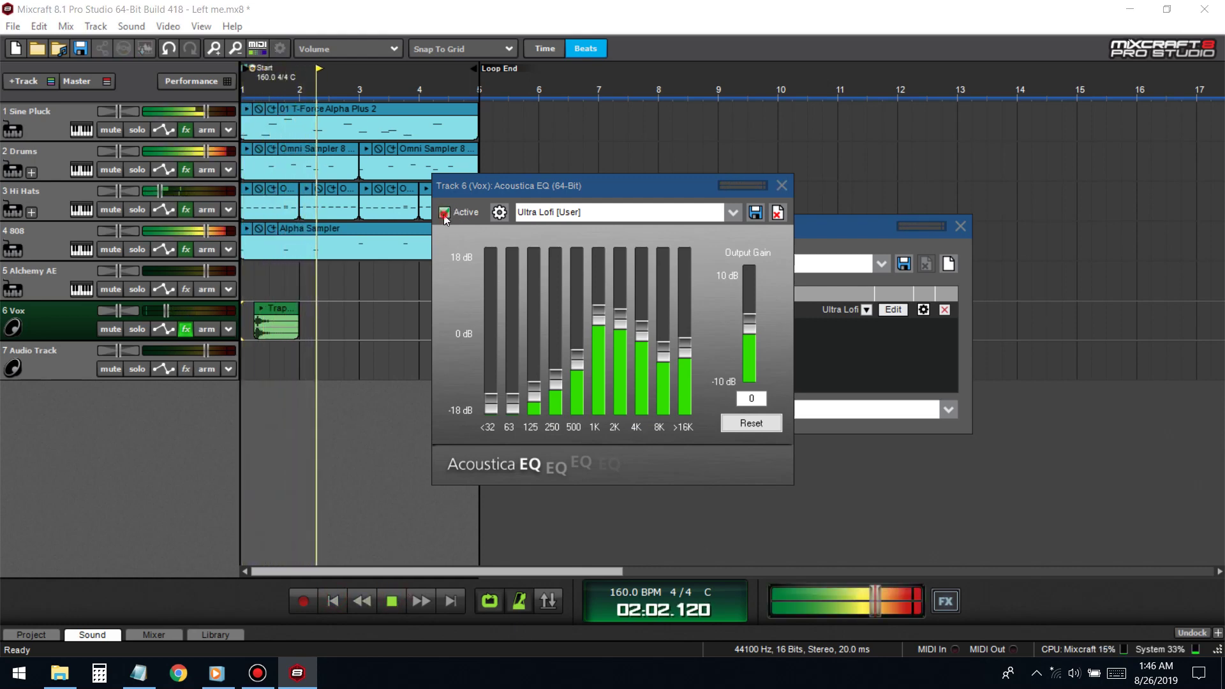
left_click(254, 355)
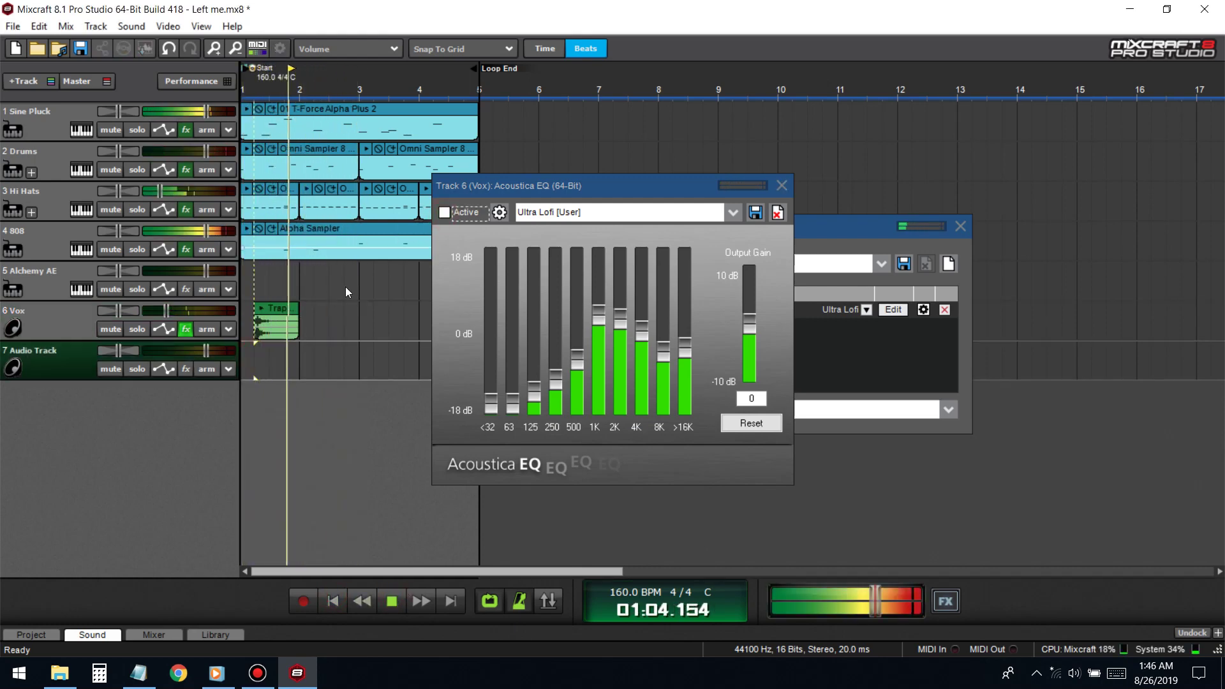
key("space")
left_click(242, 308)
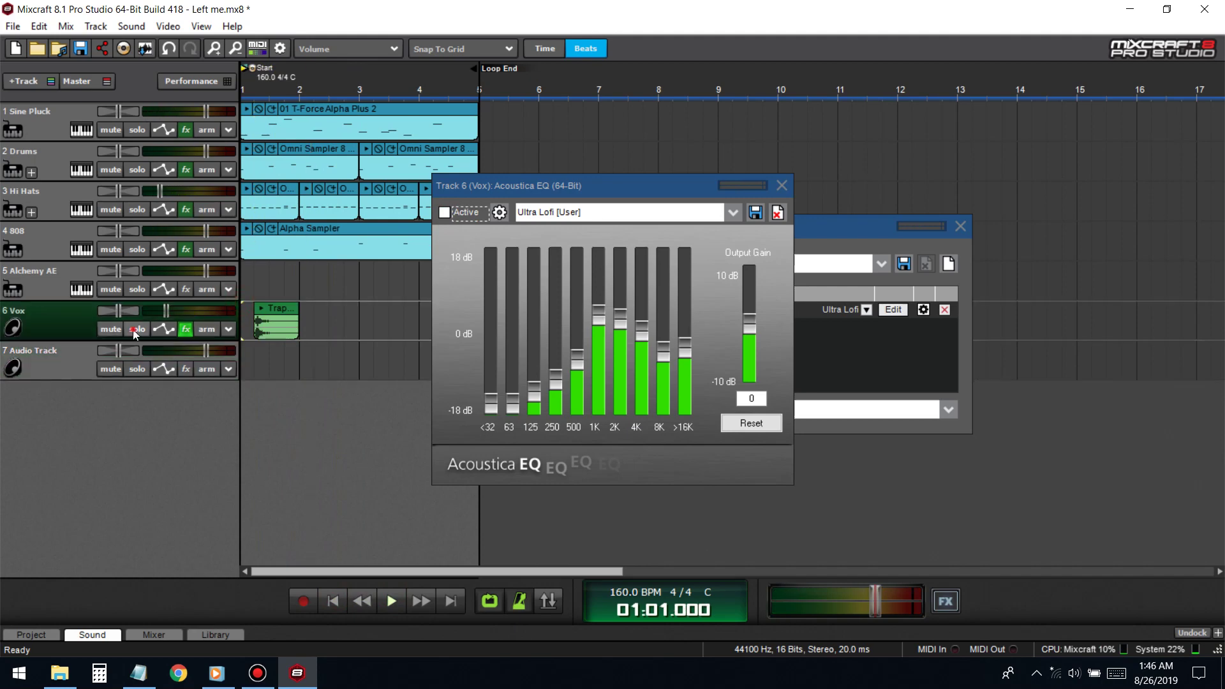
key("space")
left_click(445, 213)
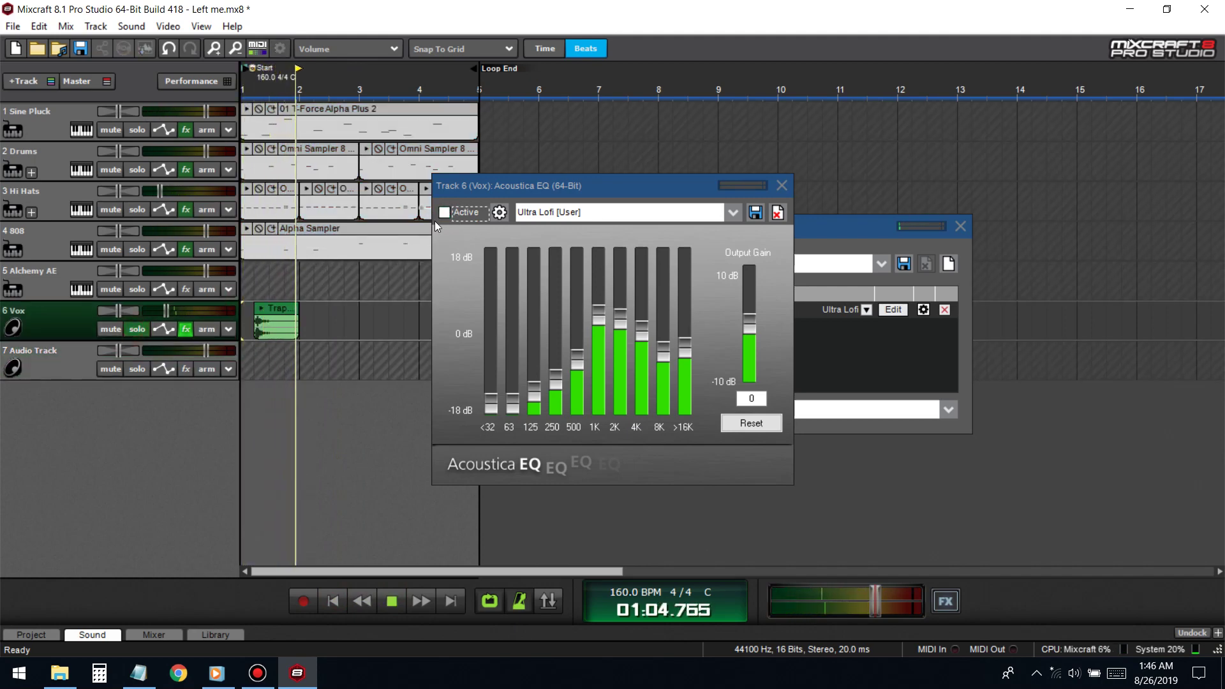
left_click(249, 289)
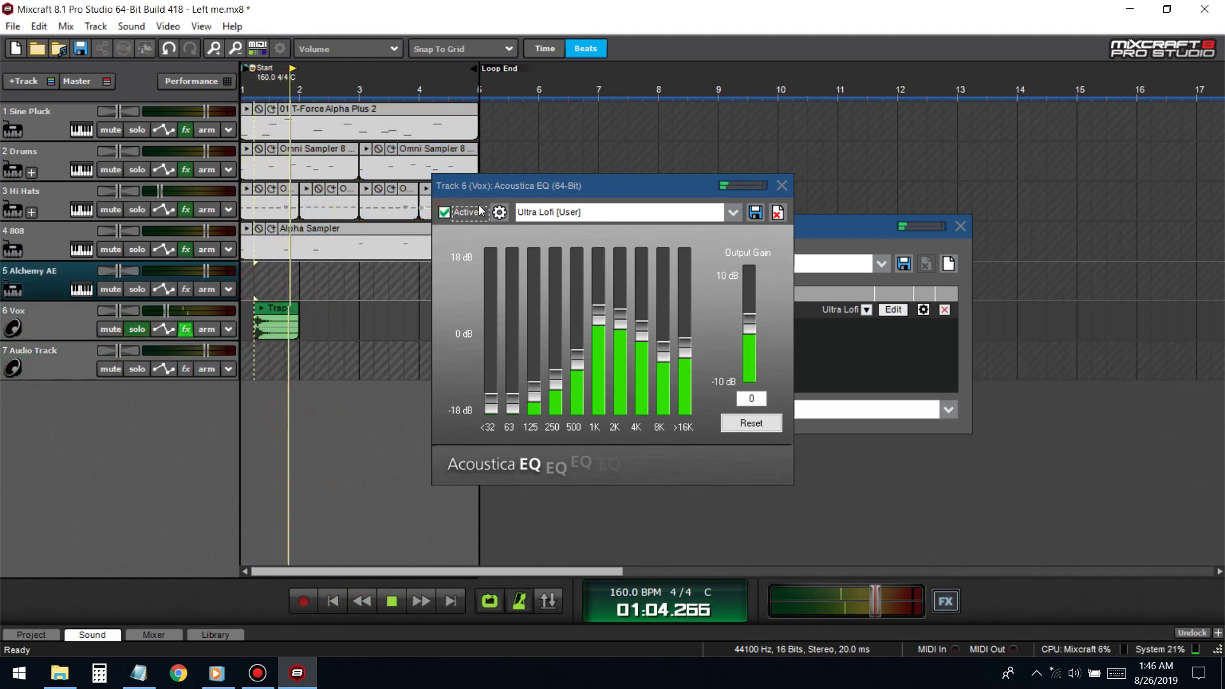
key("space")
- Switch the Acoustica EQ to the Light Lofi preset and compare the Vox clip with the EQ bypassed and active
left_click(560, 213)
left_click(553, 492)
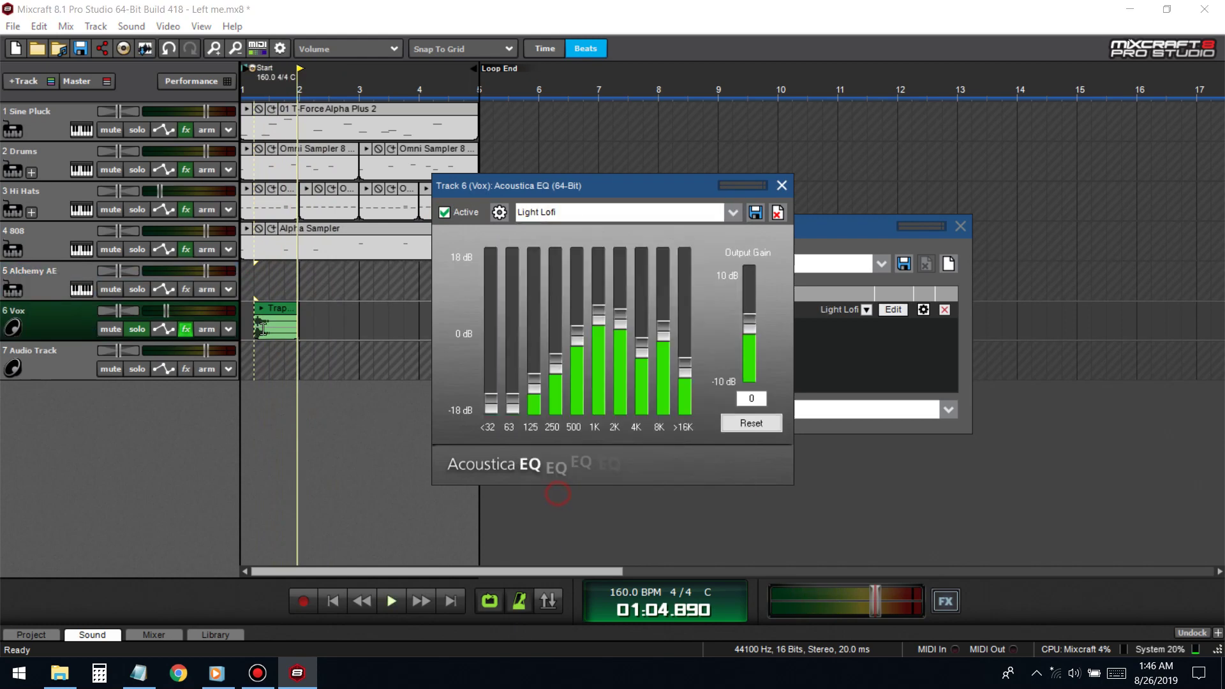
left_click(246, 292)
left_click(444, 212)
key("space")
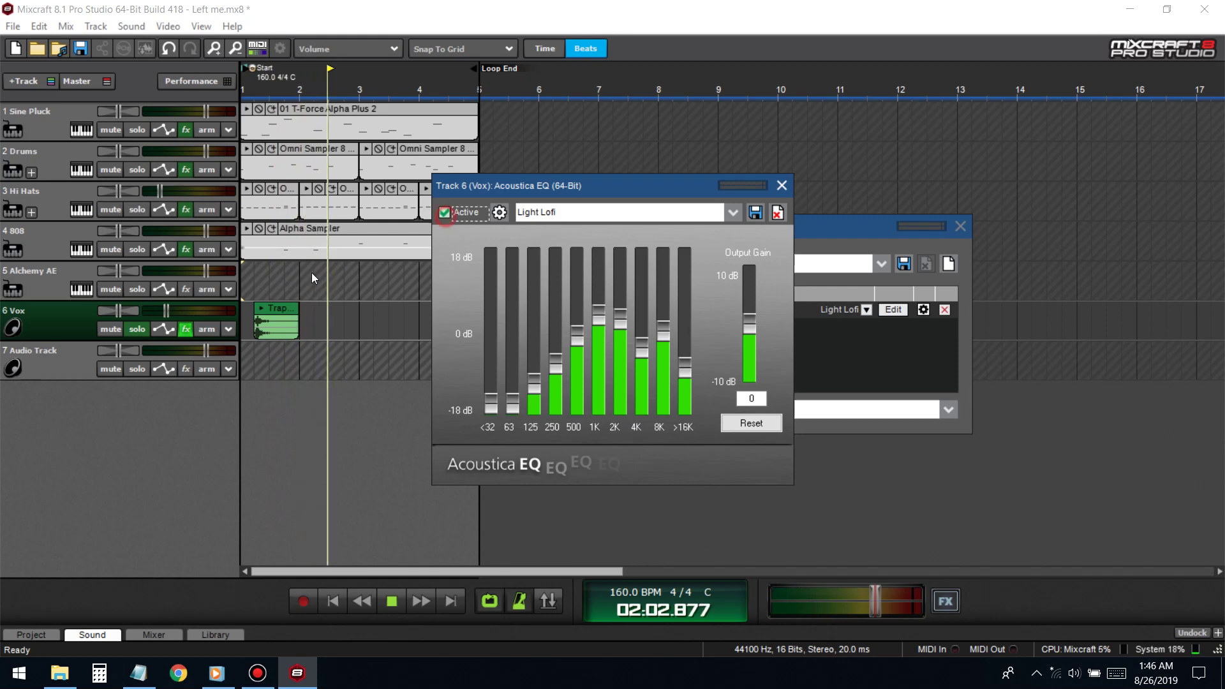
left_click(262, 278)
left_click(445, 213)
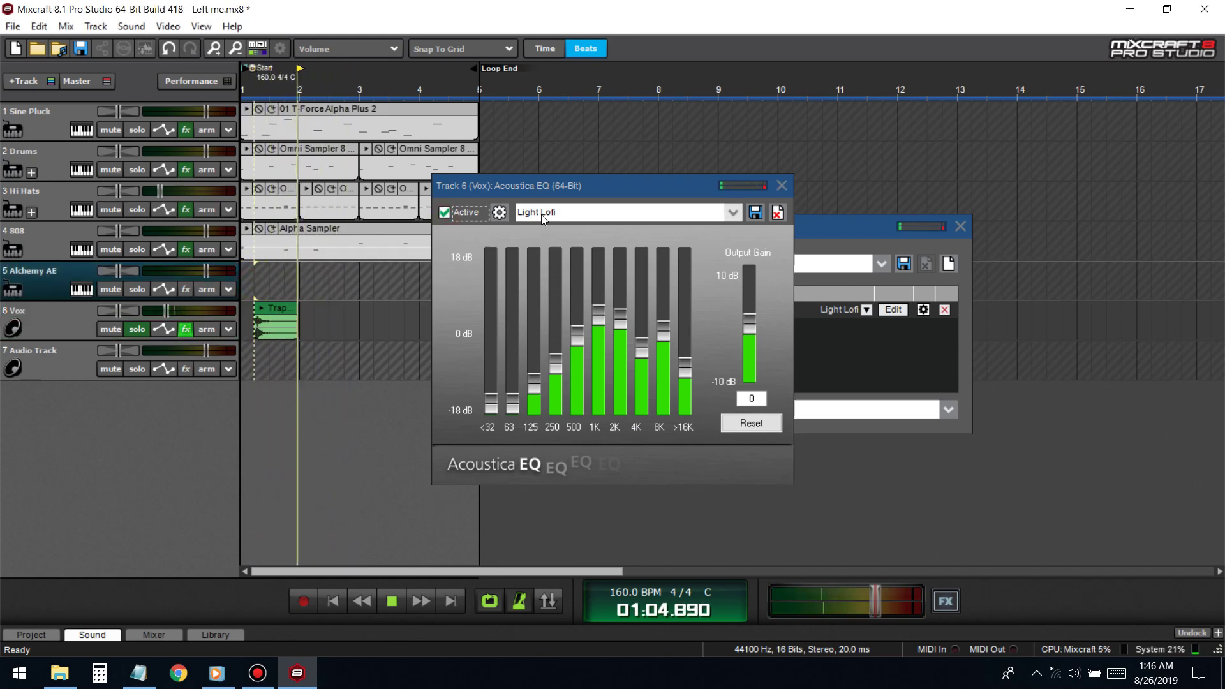
- Unsolo the Vox track and pan it 24% right, playing the beat from the start
key("ctrl+a")
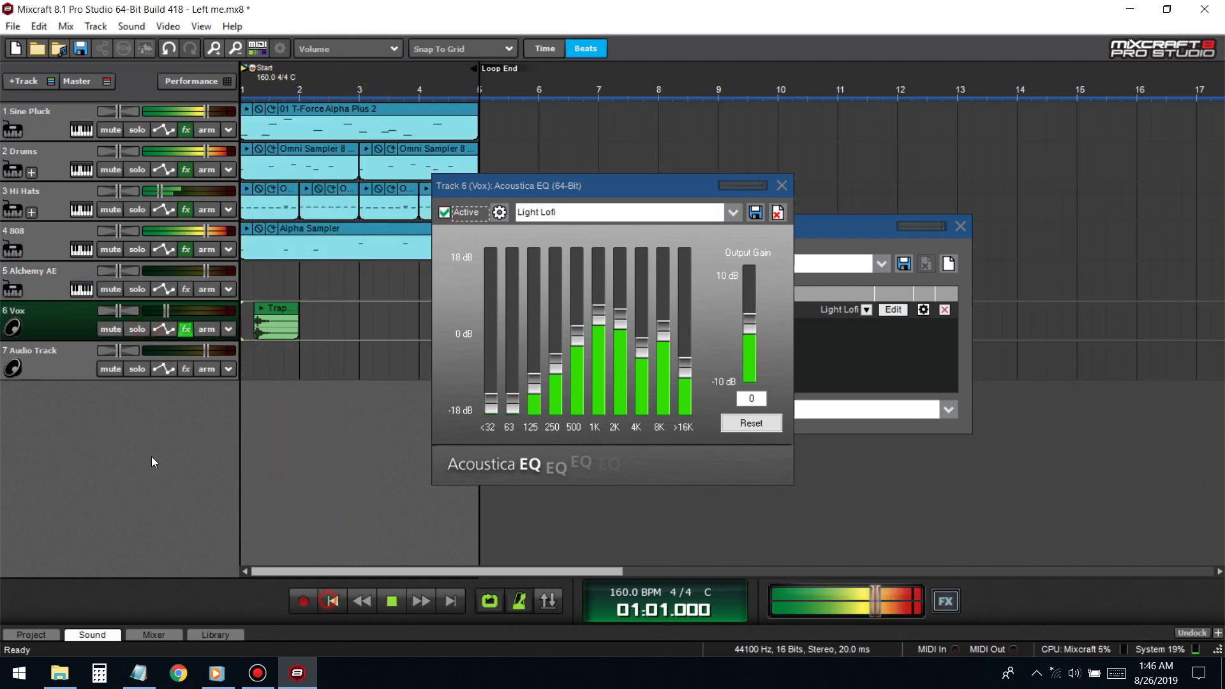
key("space")
left_click(122, 314)
left_click_drag(122, 315, 138, 319)
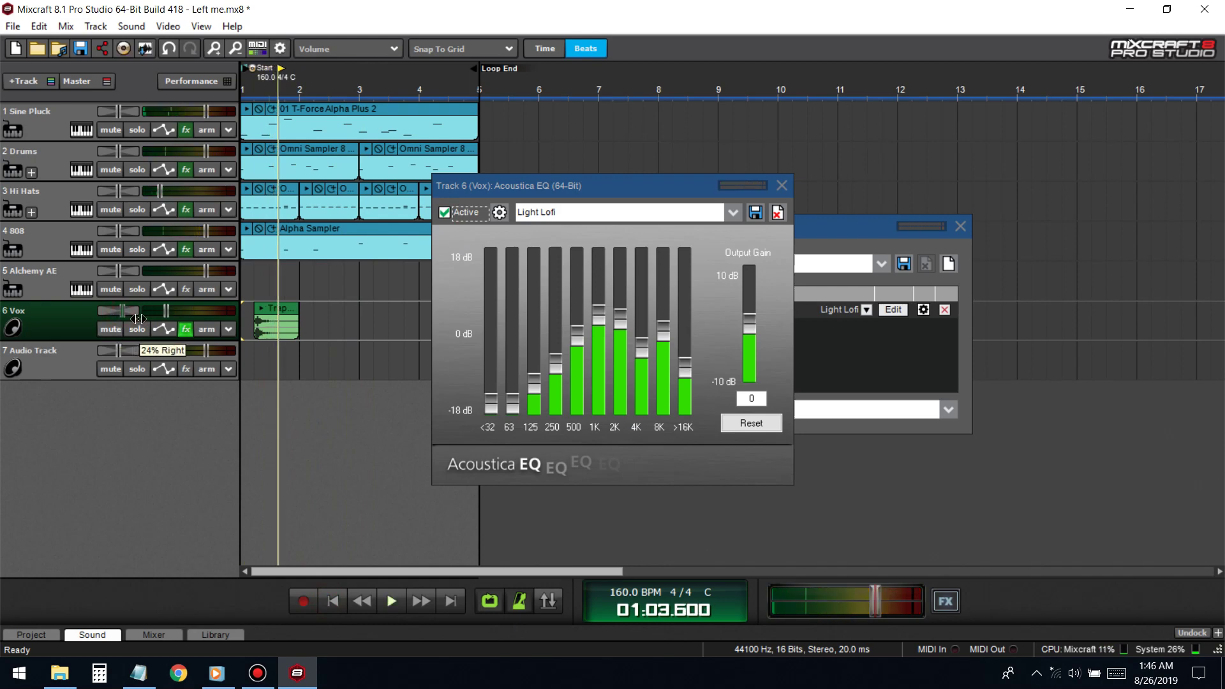
left_click(333, 601)
key("space")
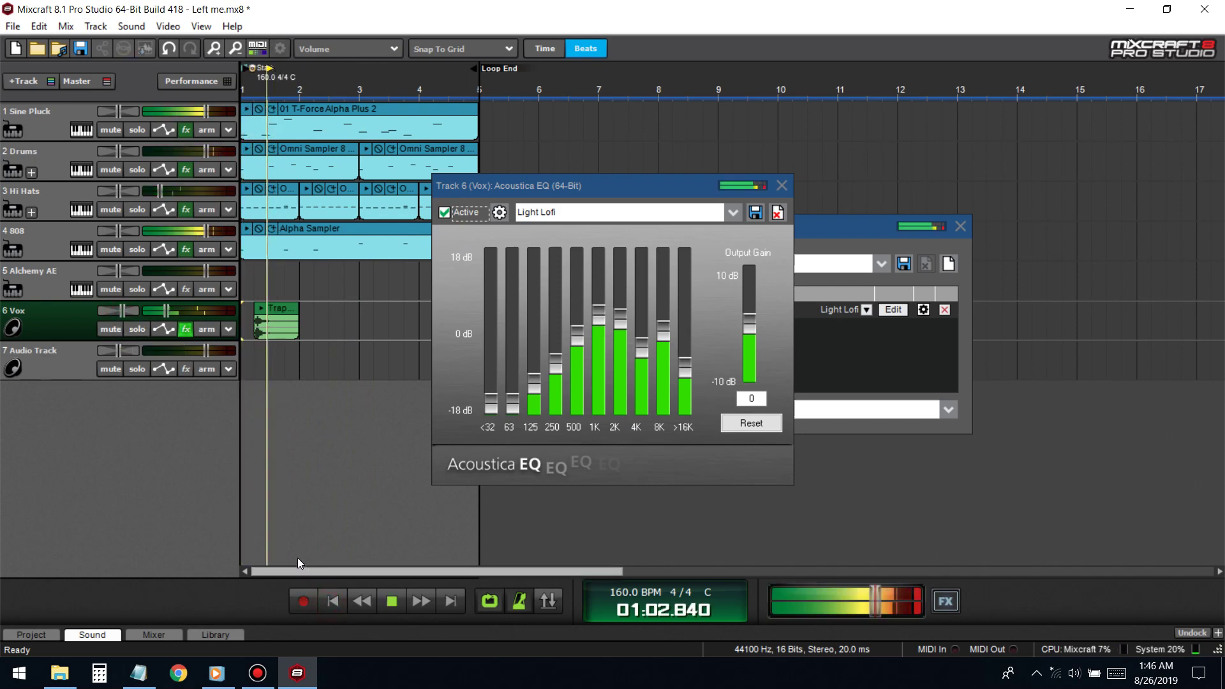
- Close the Acoustica EQ editor and the Vox effect list, and stop playback
left_click(779, 187)
left_click(960, 226)
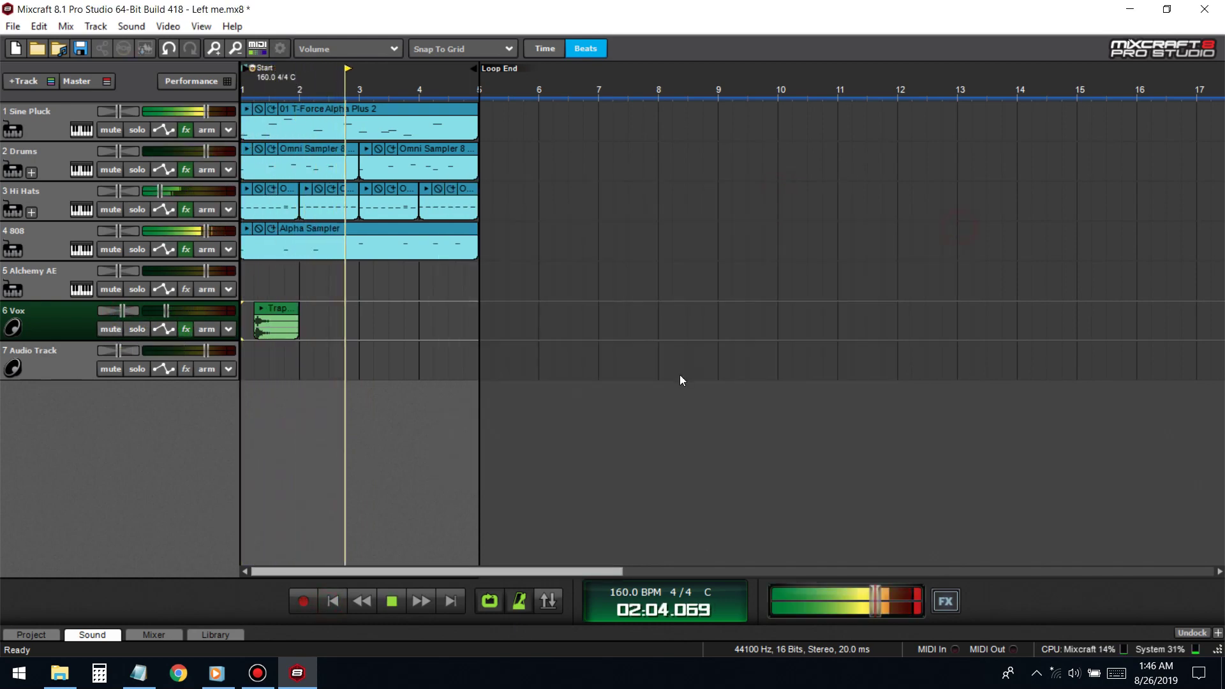
key("space")
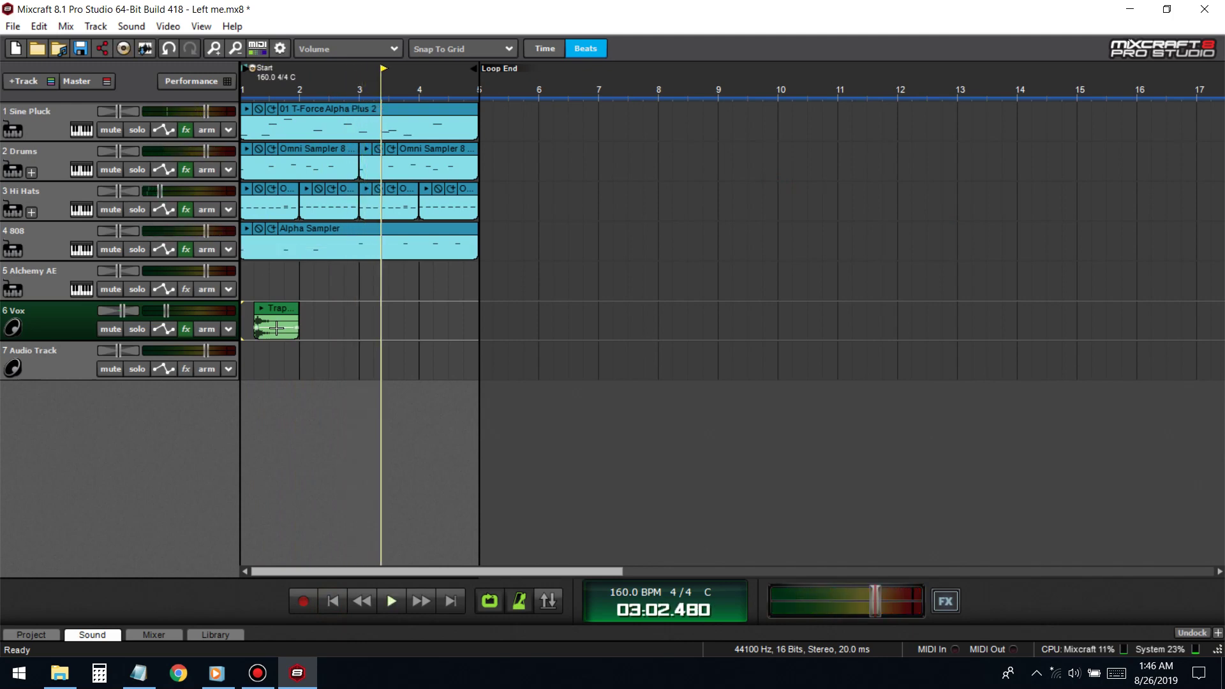
- Place a copy of the Vox clip in bar 3 and play the beat from bar 2
left_click_drag(294, 316, 414, 314)
left_click(347, 298)
key("space")
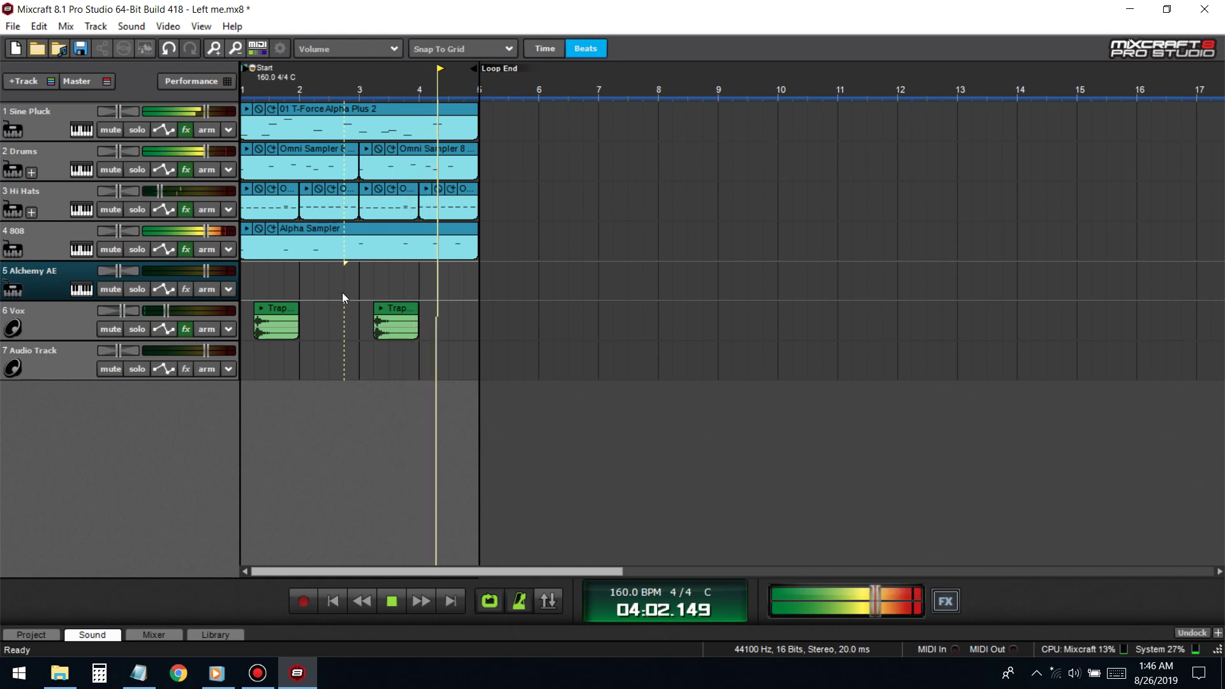
key("space")
- Add the Limiter6-x64 effect to the Master track and close the effect list
left_click(946, 601)
left_click(365, 135)
left_click(392, 161)
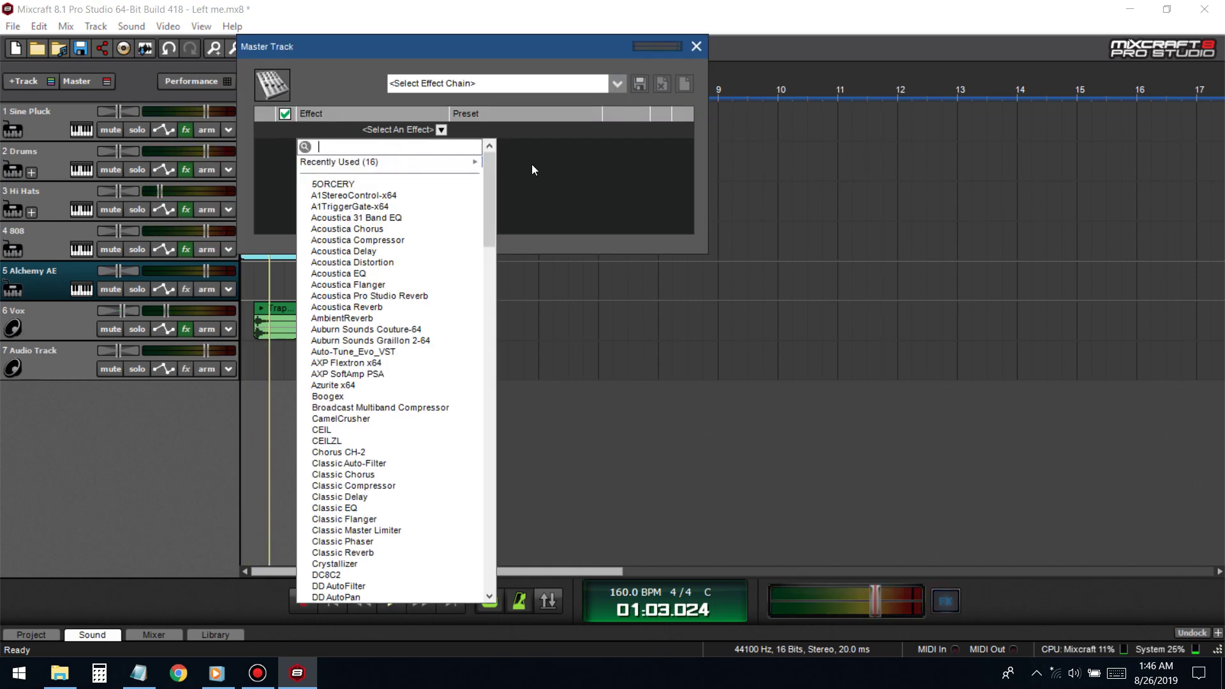
type("limi")
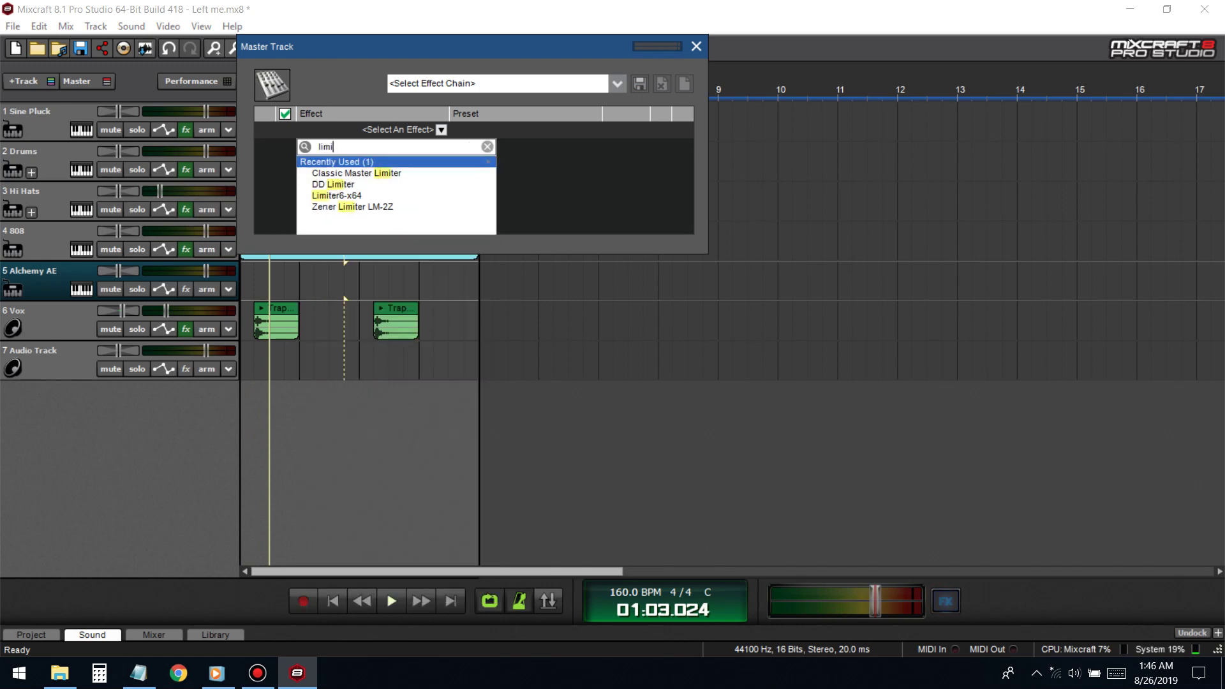
left_click(380, 198)
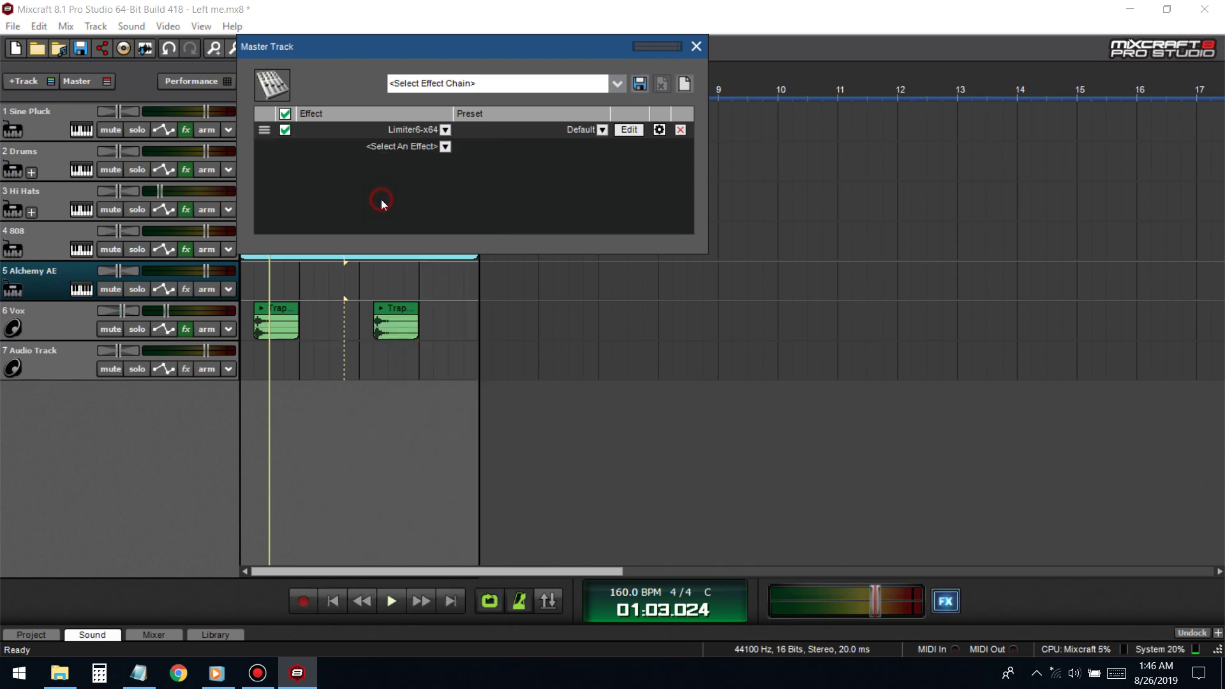
left_click(694, 49)
- Try lowering the master volume to -2.8 dB and reset it to its default
left_click_drag(876, 601, 869, 599)
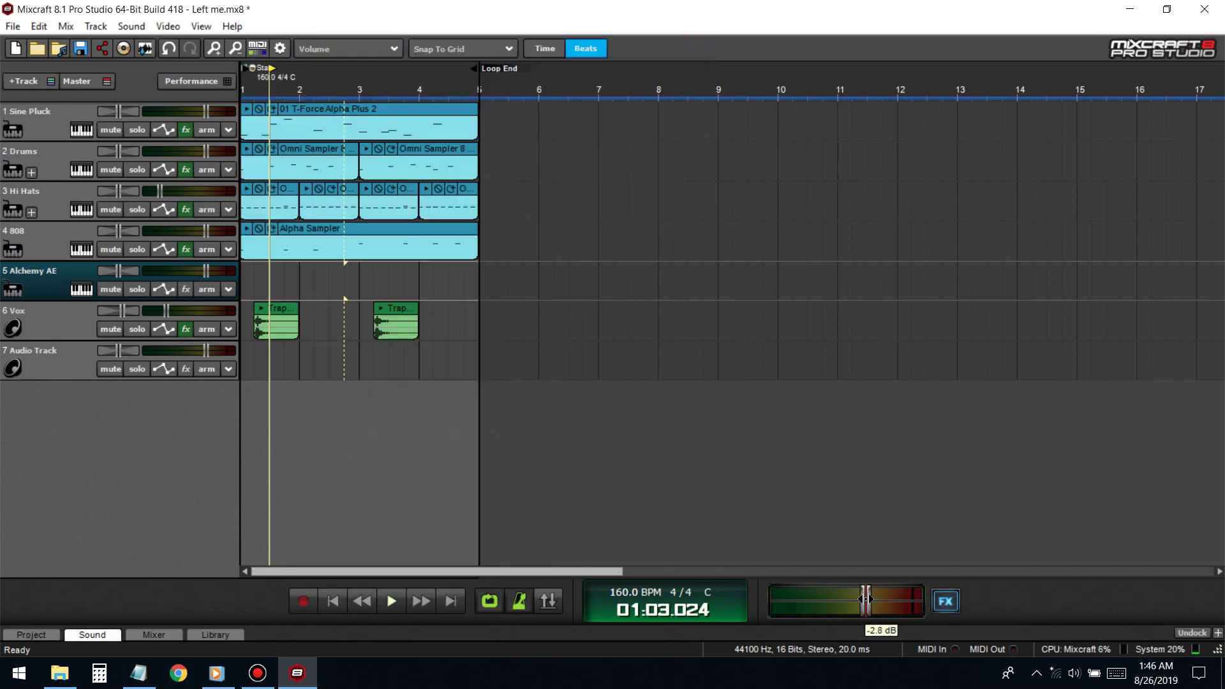
double_click(866, 599)
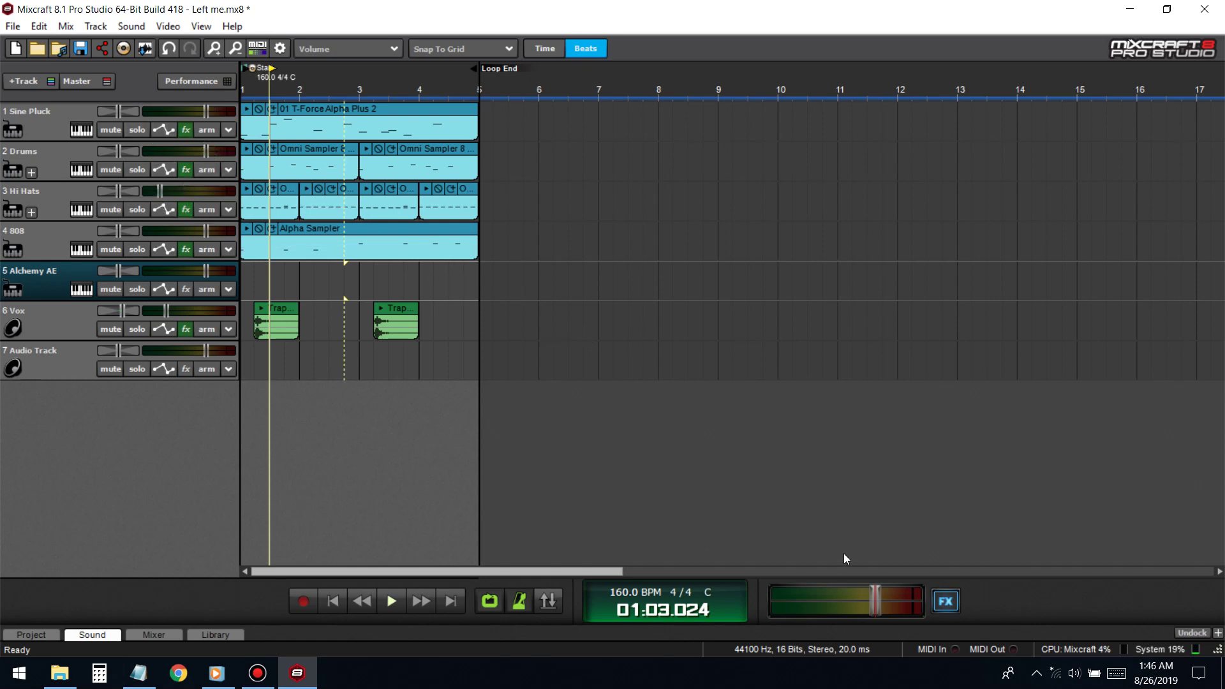
- Add DUBSHOX Multi-Band Distortion to the Master track and move it above Limiter6-x64 in the effect chain
left_click(945, 601)
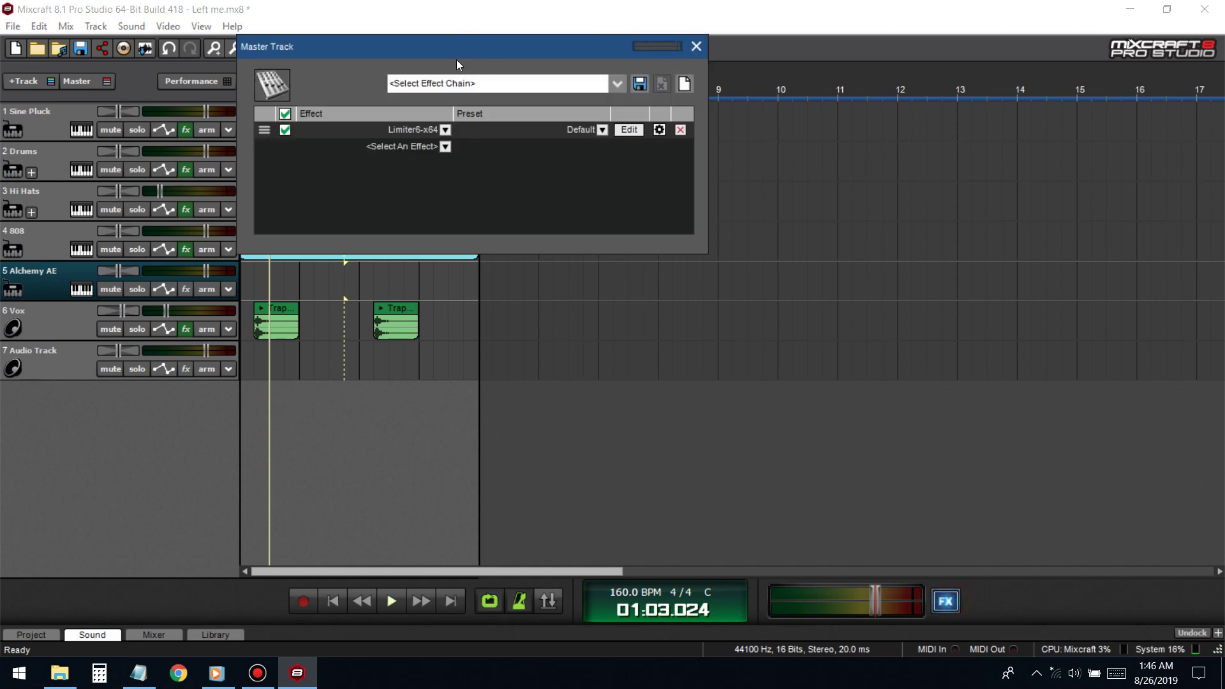
left_click_drag(443, 46, 790, 111)
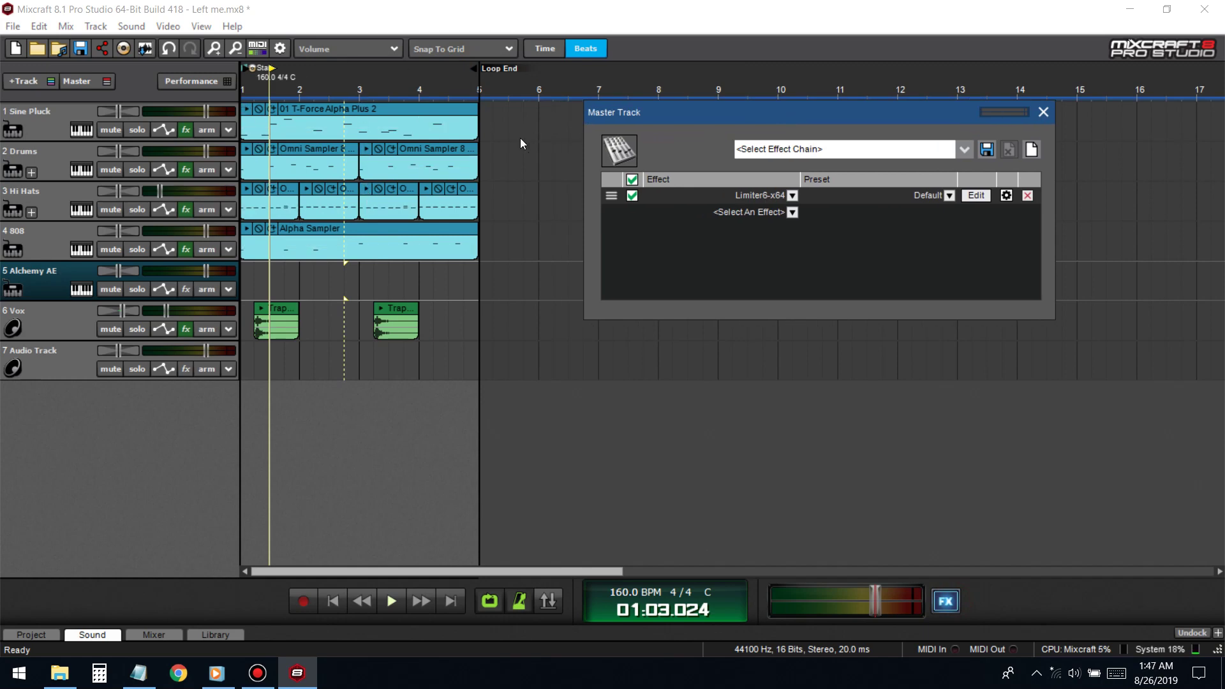
left_click(698, 216)
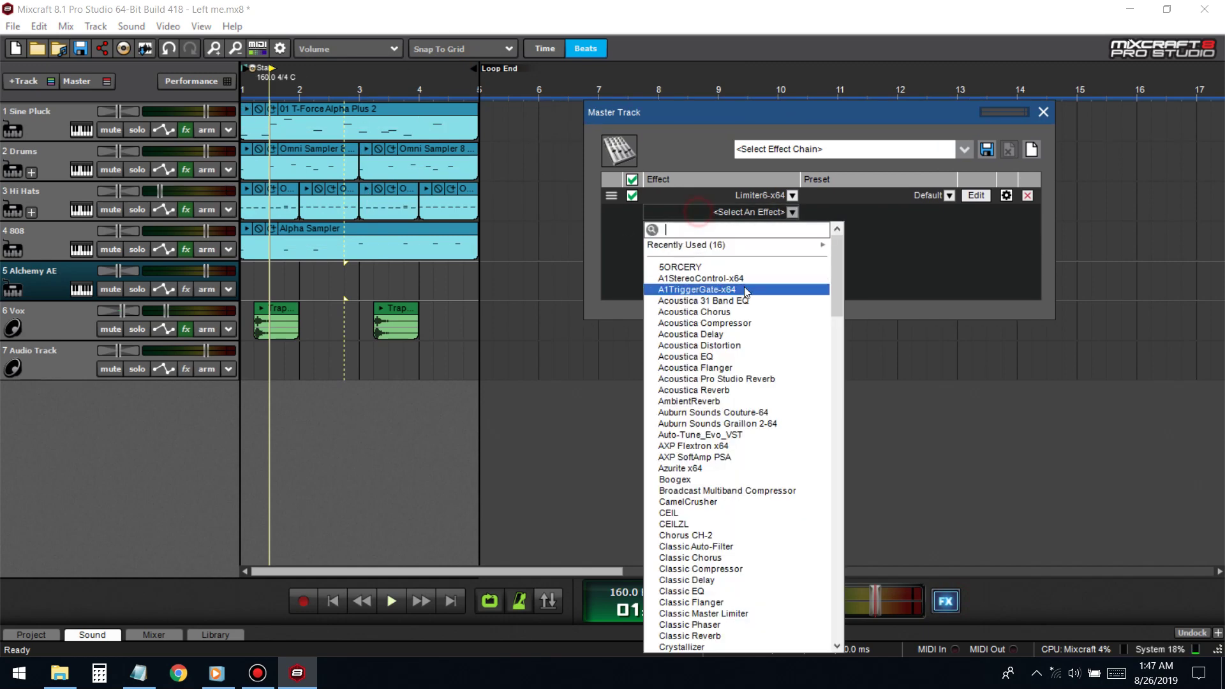
left_click(935, 279)
left_click(792, 212)
scroll(739, 395, "down", 20)
scroll(735, 392, "down", 11)
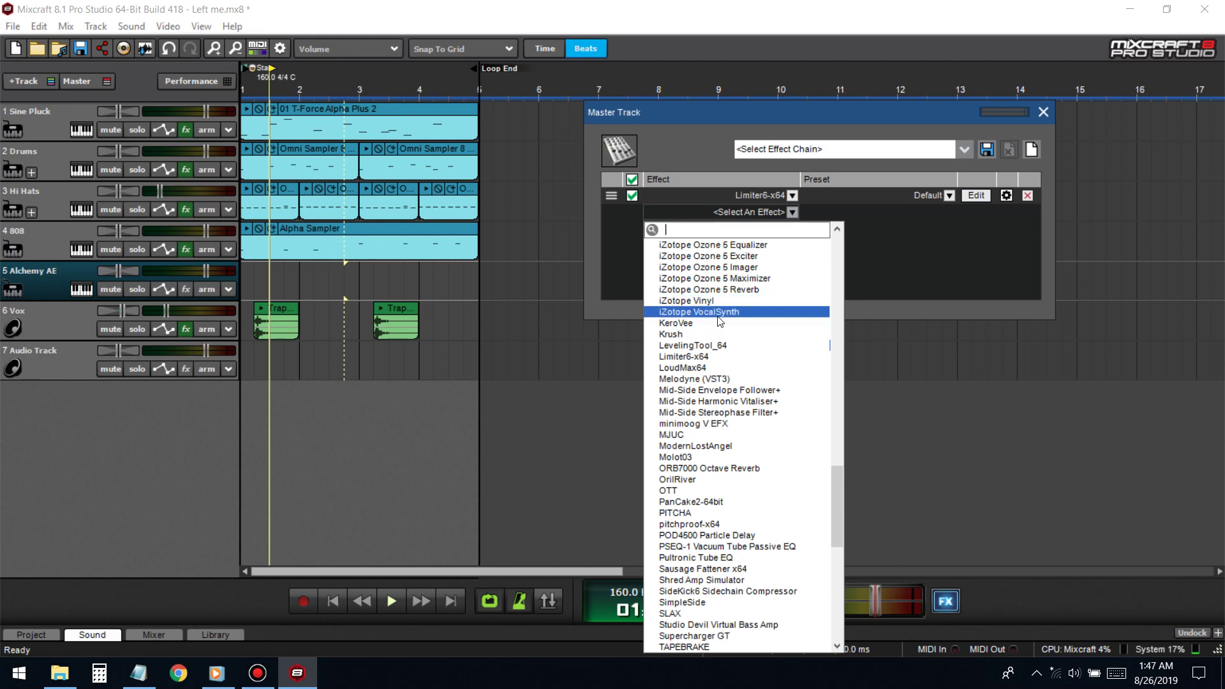
scroll(721, 322, "down", 3)
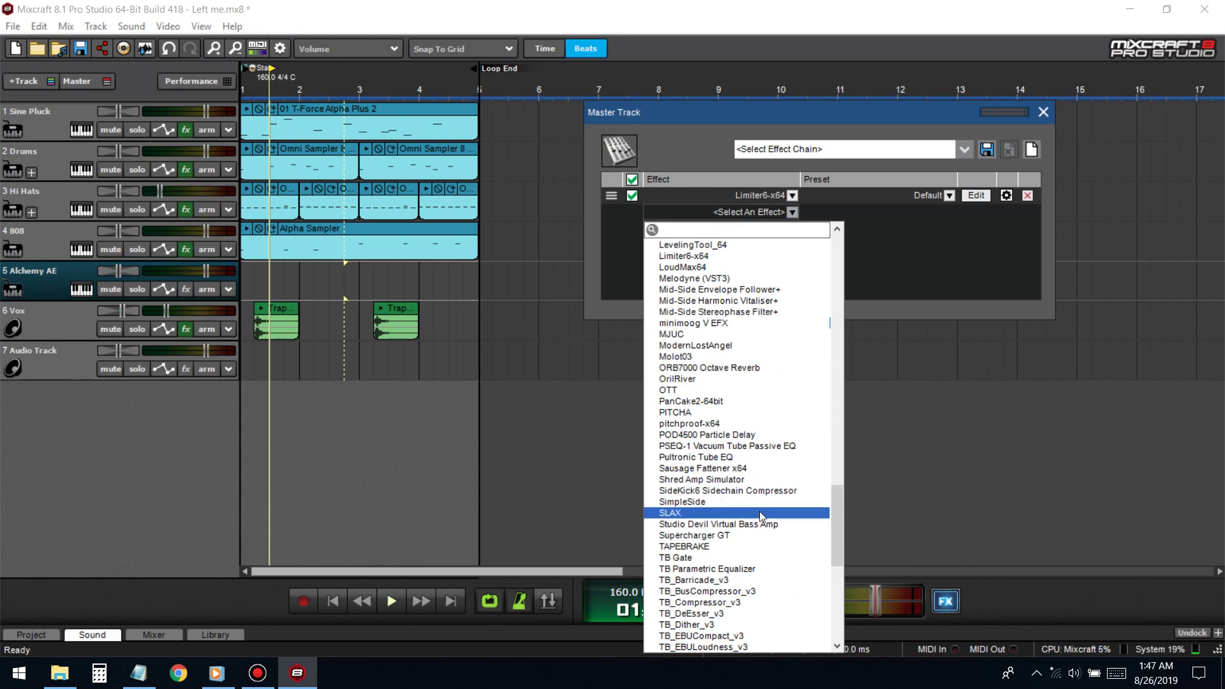
scroll(764, 520, "up", 4)
scroll(765, 524, "up", 1)
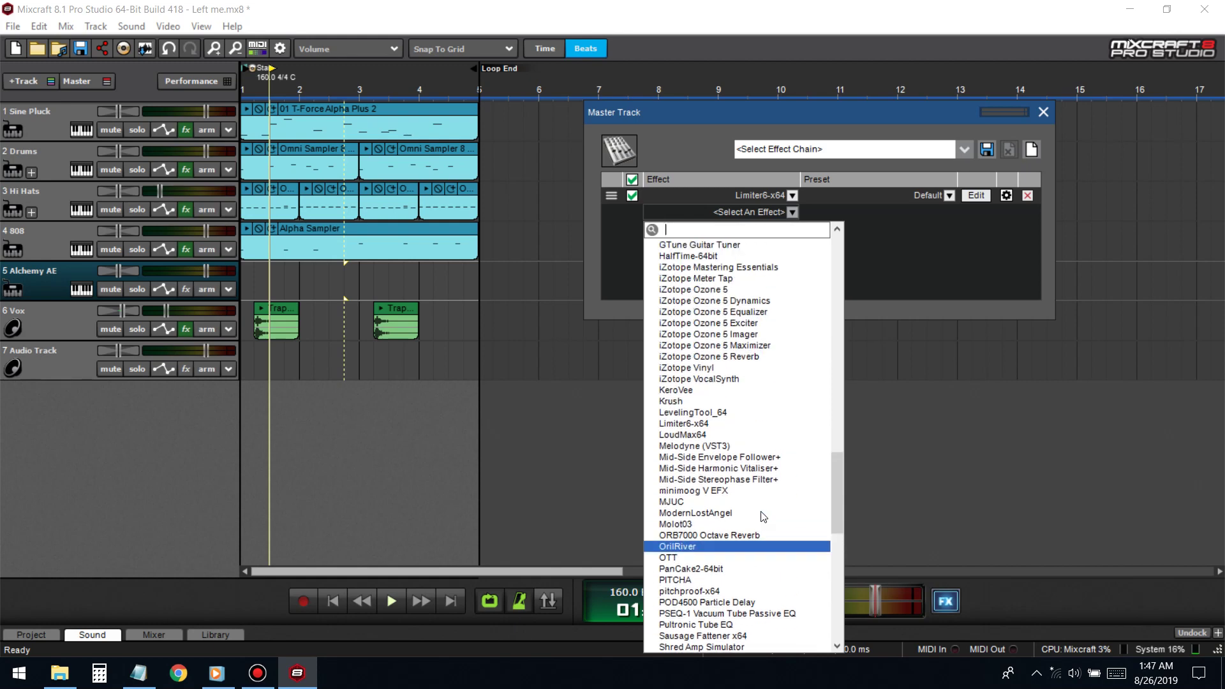
scroll(765, 536, "up", 11)
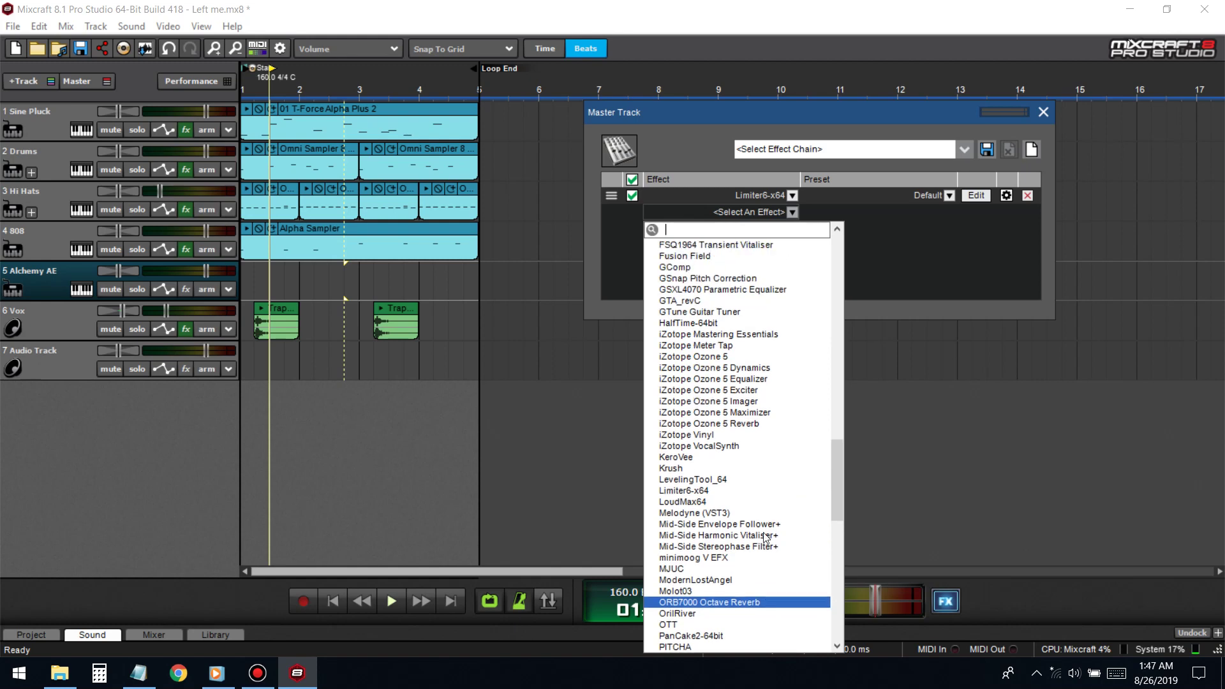
scroll(781, 399, "up", 4)
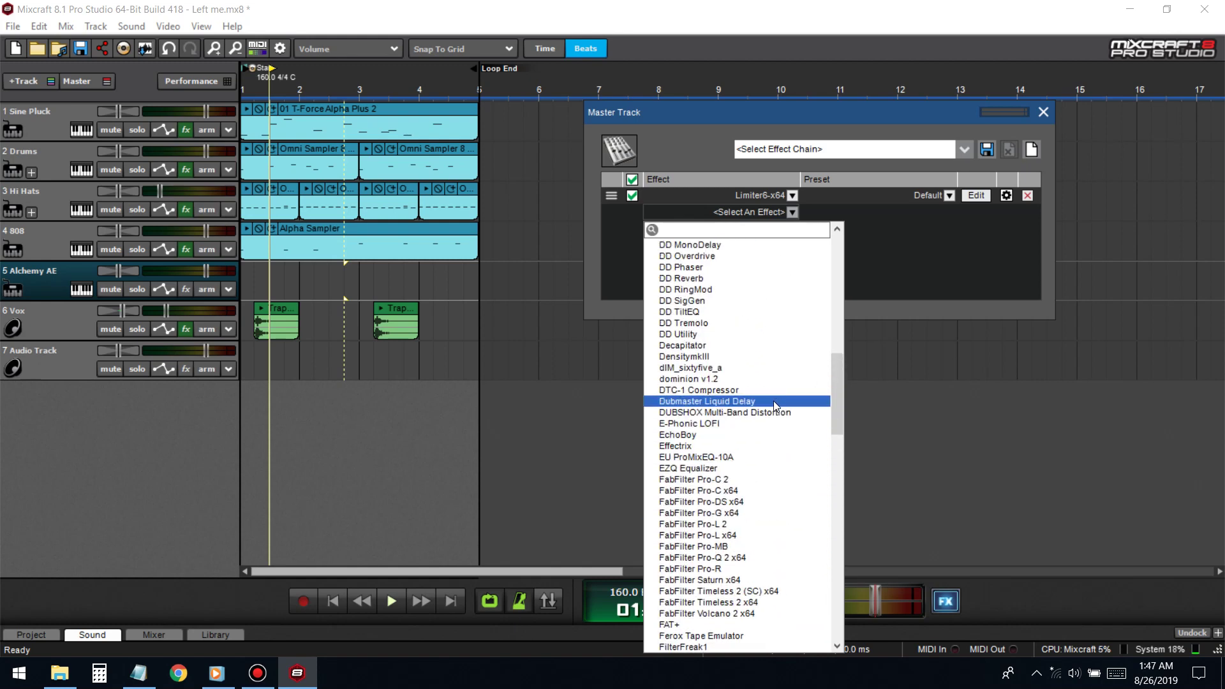
left_click(744, 414)
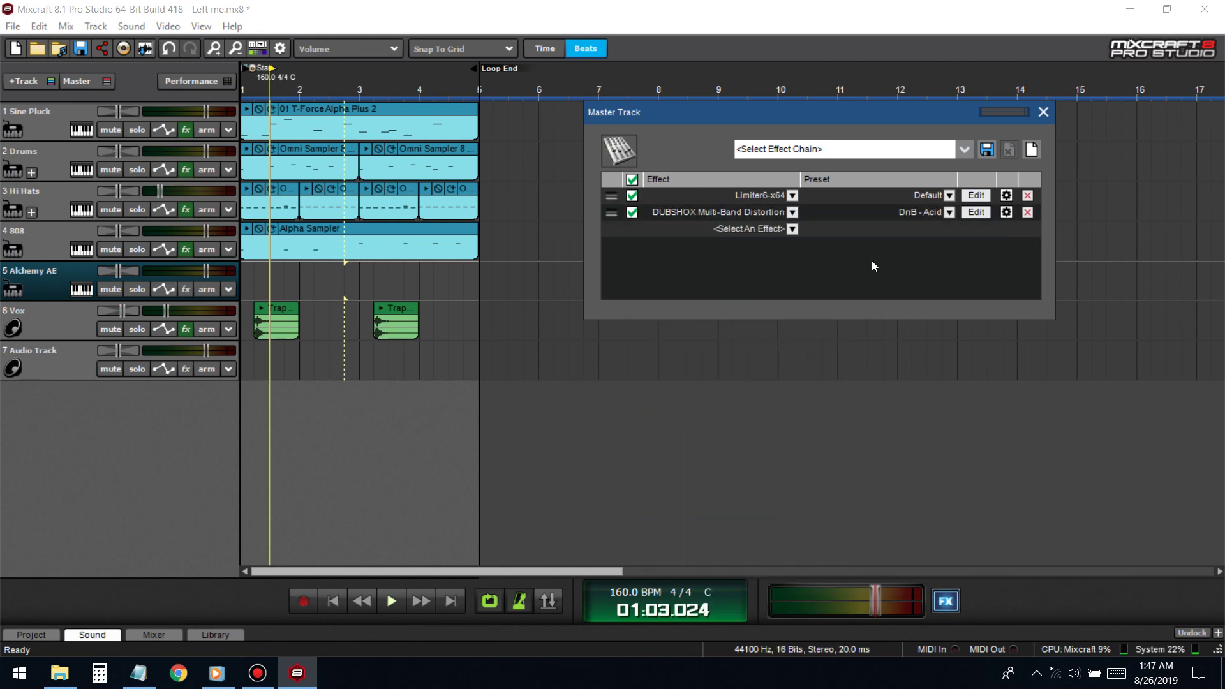
left_click_drag(632, 195, 632, 213)
- Open the DUBSHOX editor, set the mid and bass distortion types to None, and play the beat from the start
left_click(976, 196)
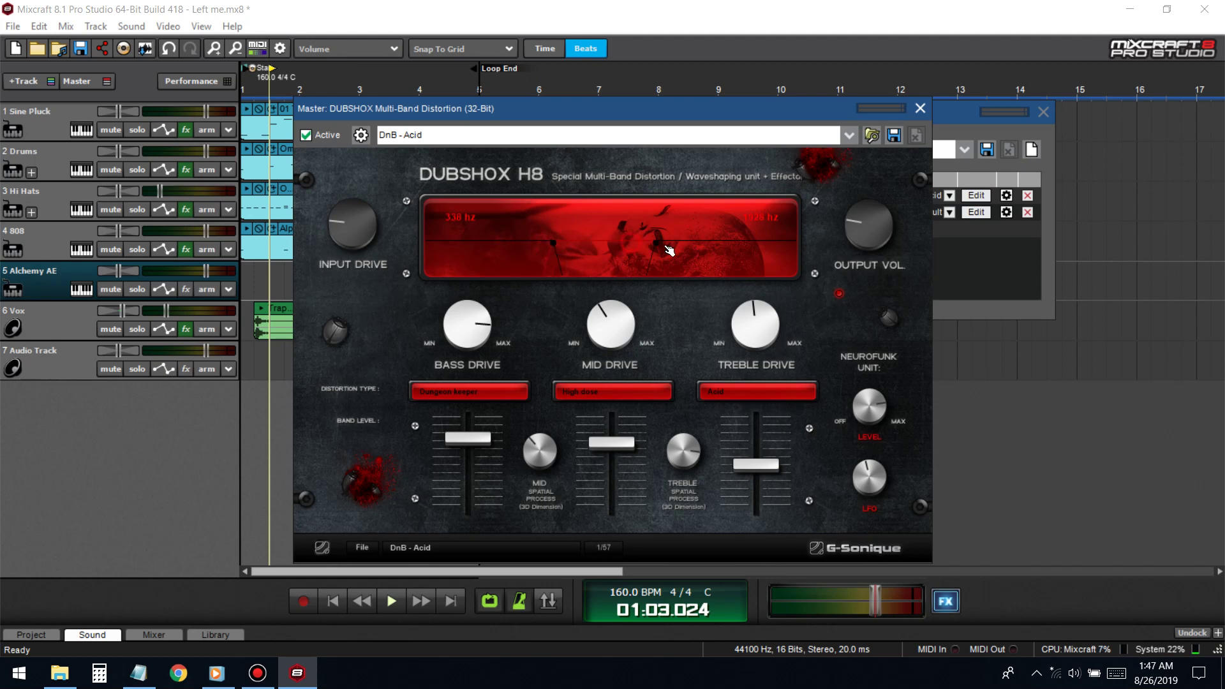
left_click(457, 133)
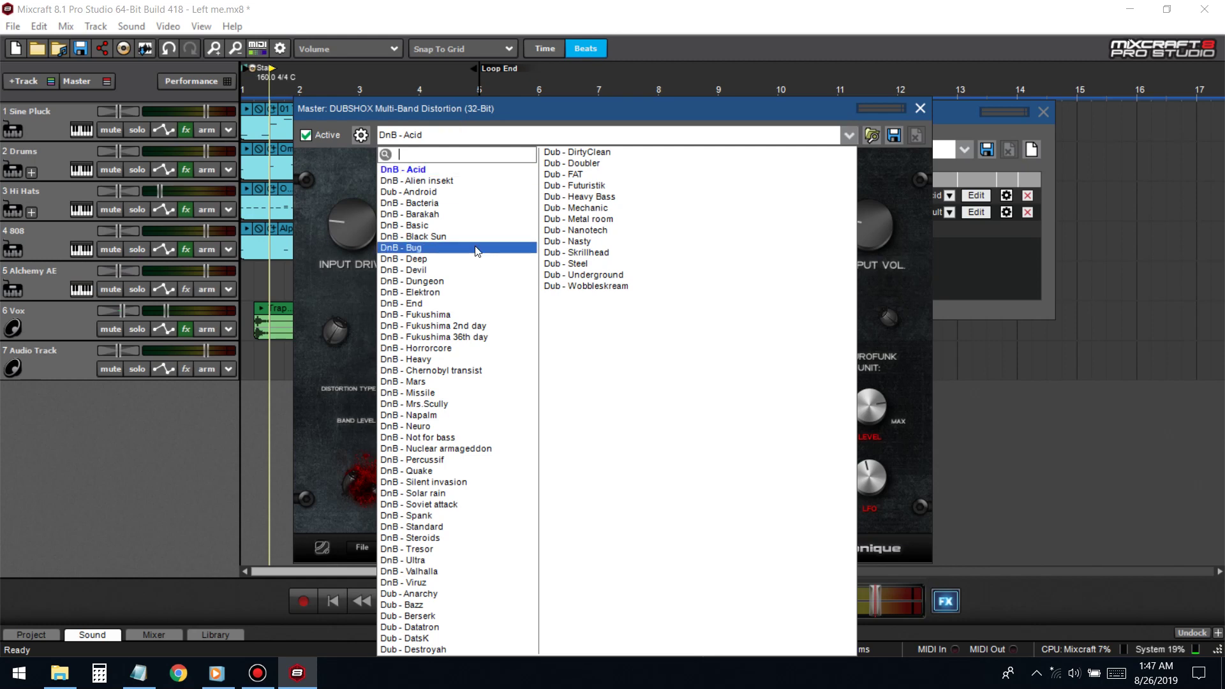
left_click(361, 182)
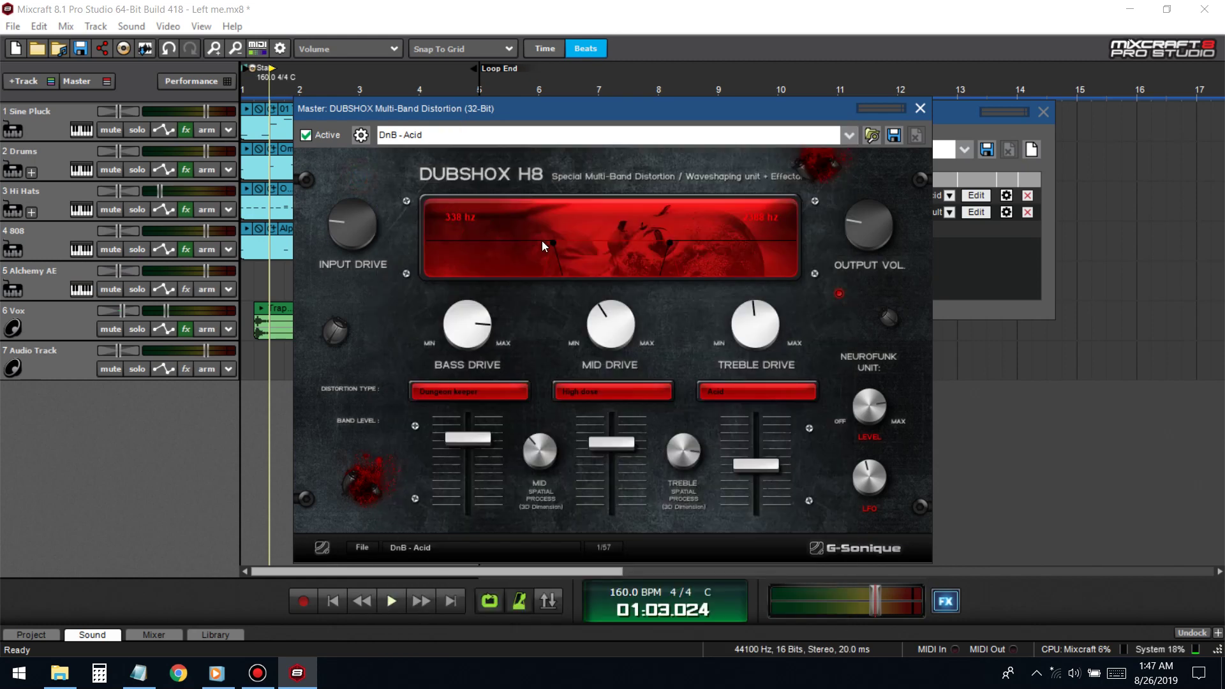
left_click(612, 391)
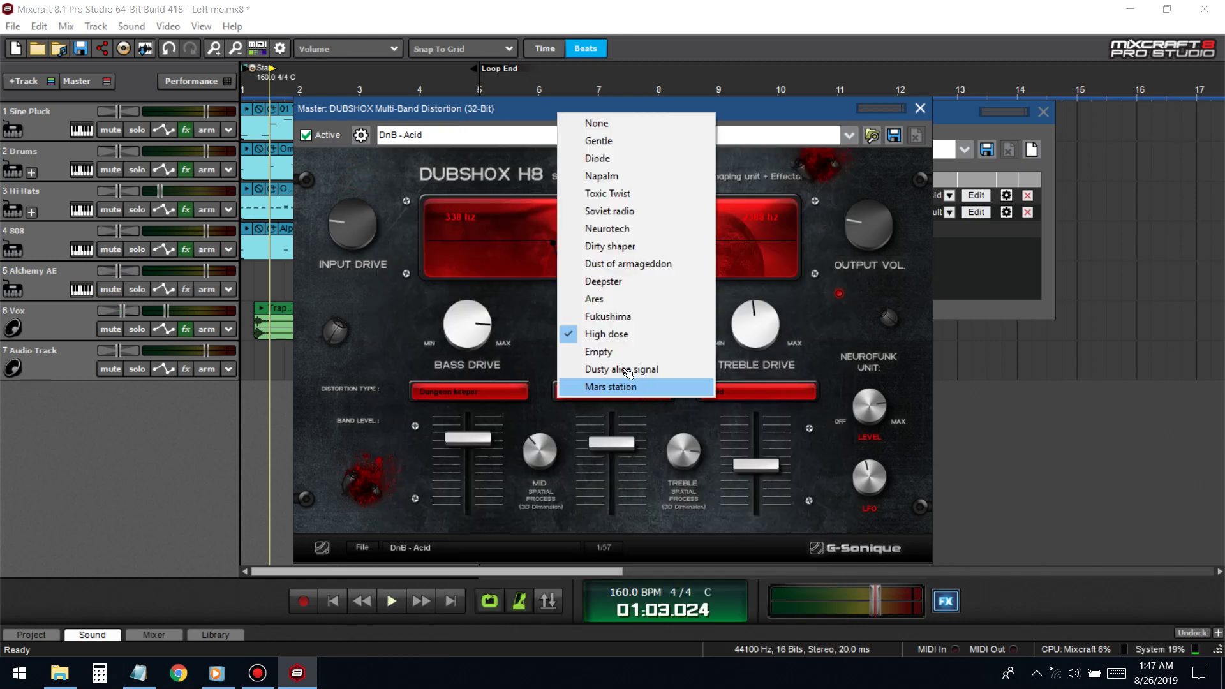
left_click(596, 124)
left_click(501, 394)
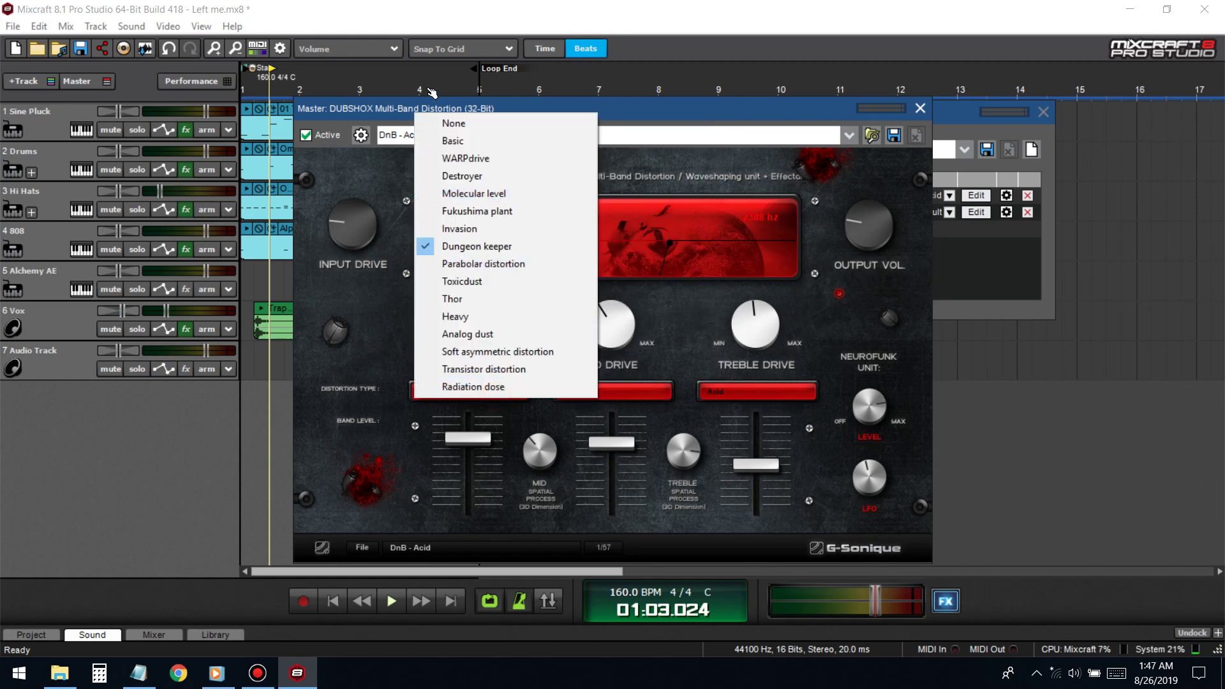
left_click(446, 122)
left_click(362, 601)
left_click(391, 601)
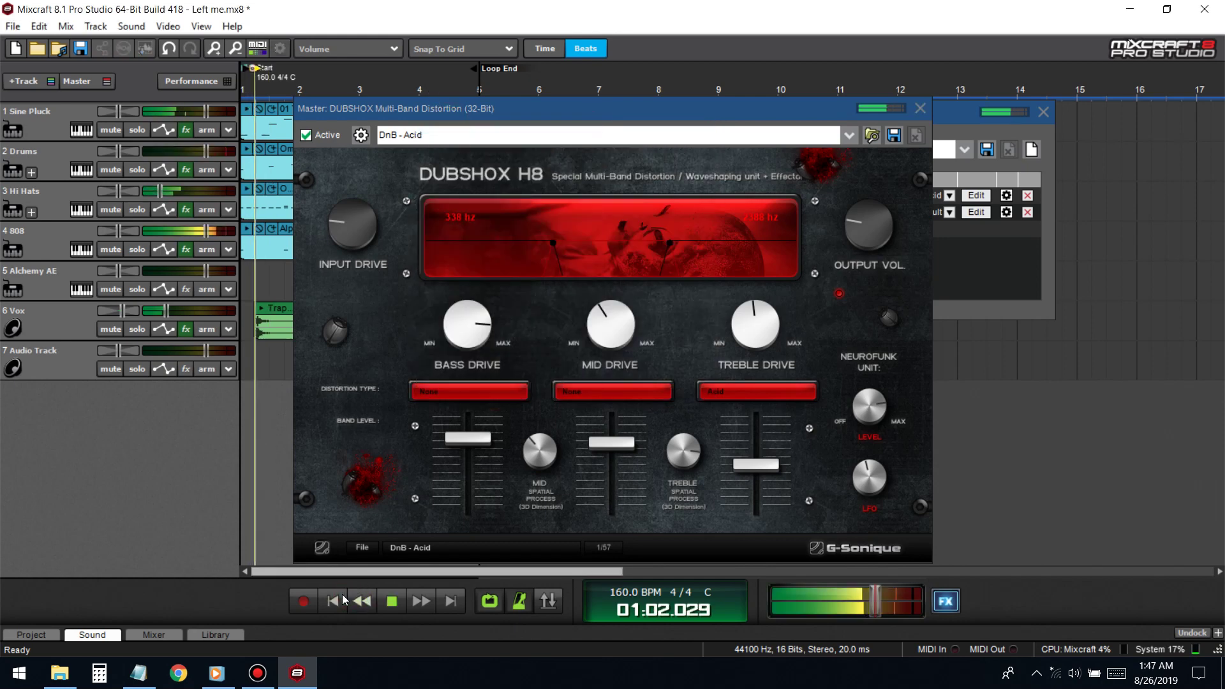
- Set the treble distortion type to None in DUBSHOX, stop playback and close its editor
left_click(739, 391)
left_click(728, 398)
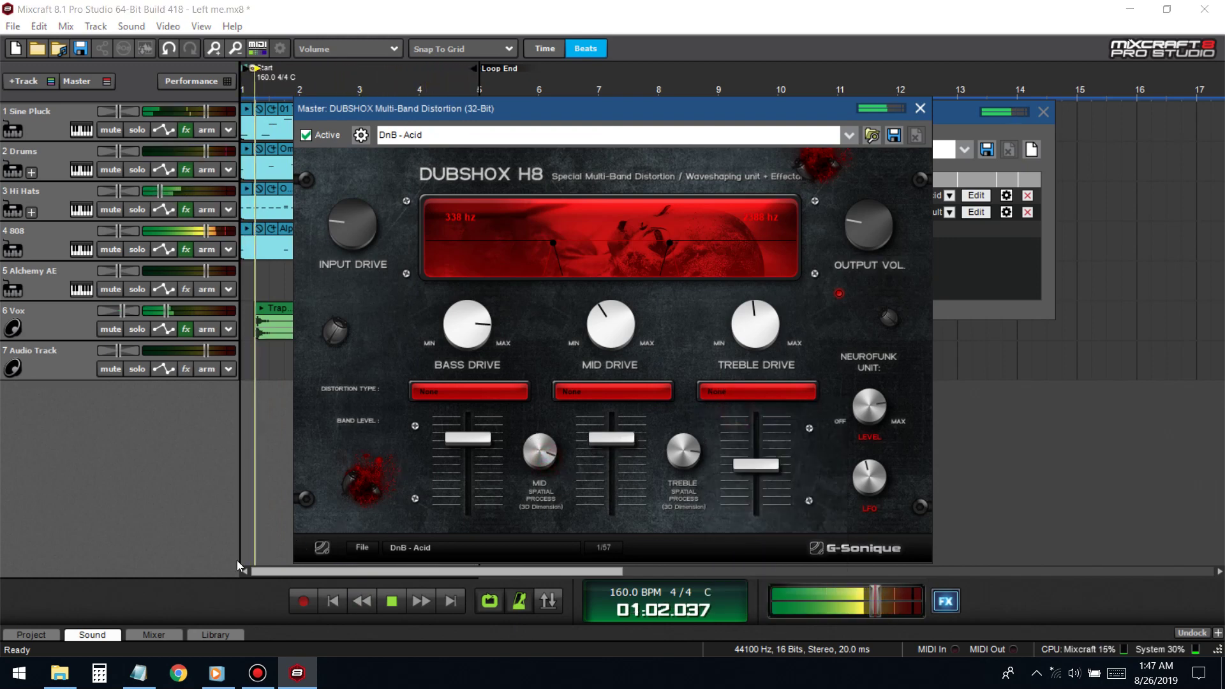
key("space")
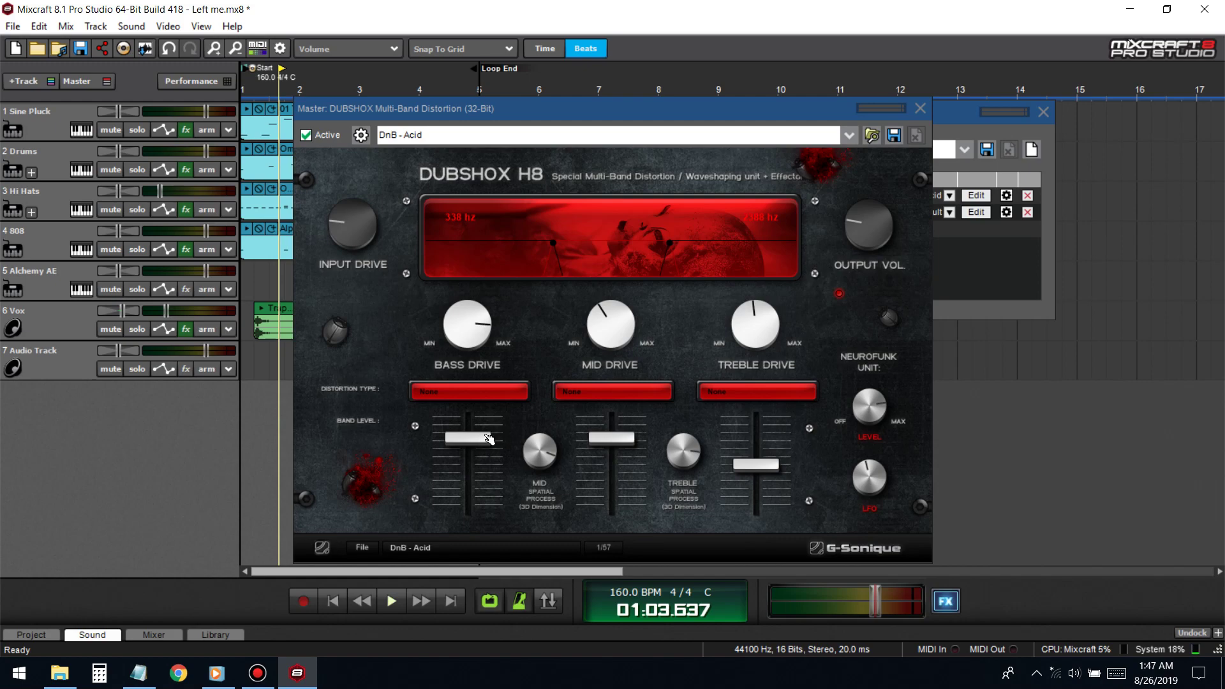
left_click(920, 109)
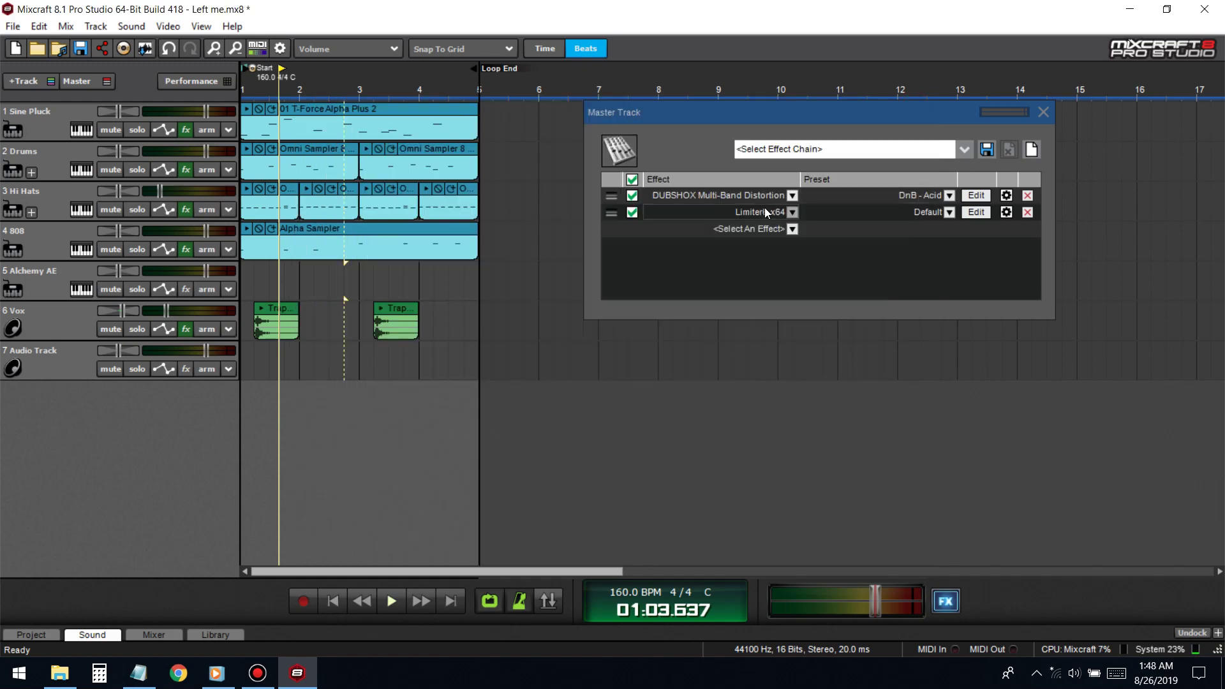
- Replace DUBSHOX Multi-Band Distortion with iZotope Ozone 5 Exciter in the Master track's effect chain
left_click(764, 210)
scroll(717, 458, "down", 15)
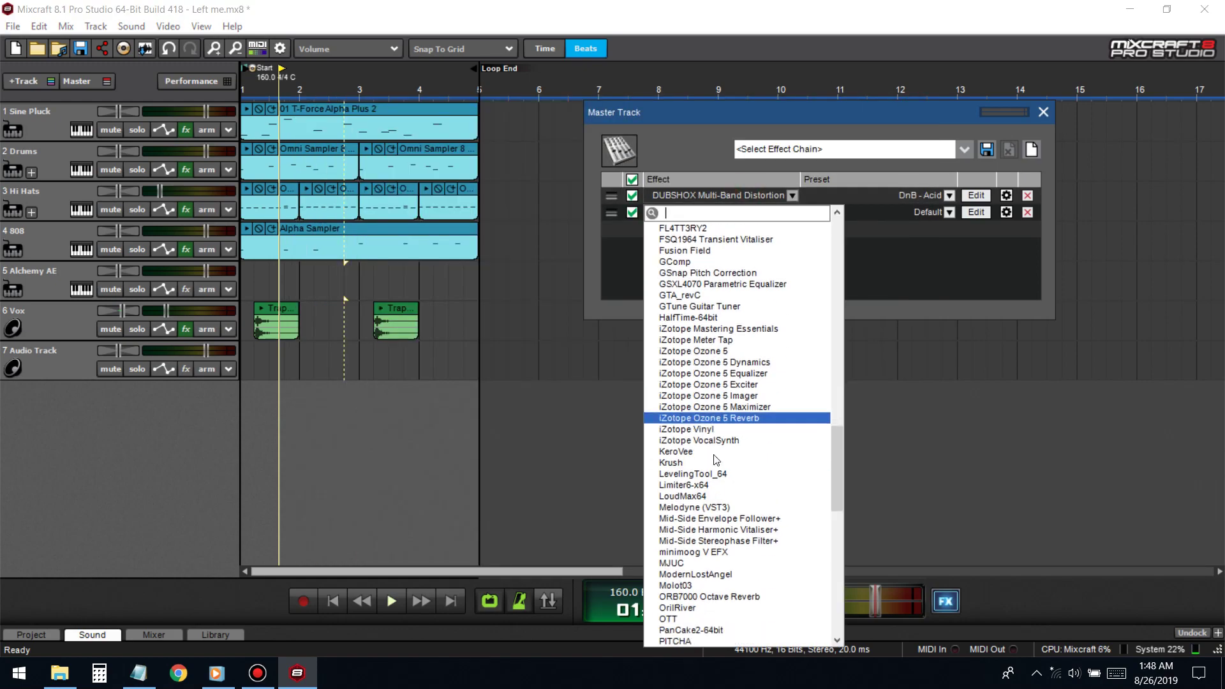
scroll(713, 447, "down", 6)
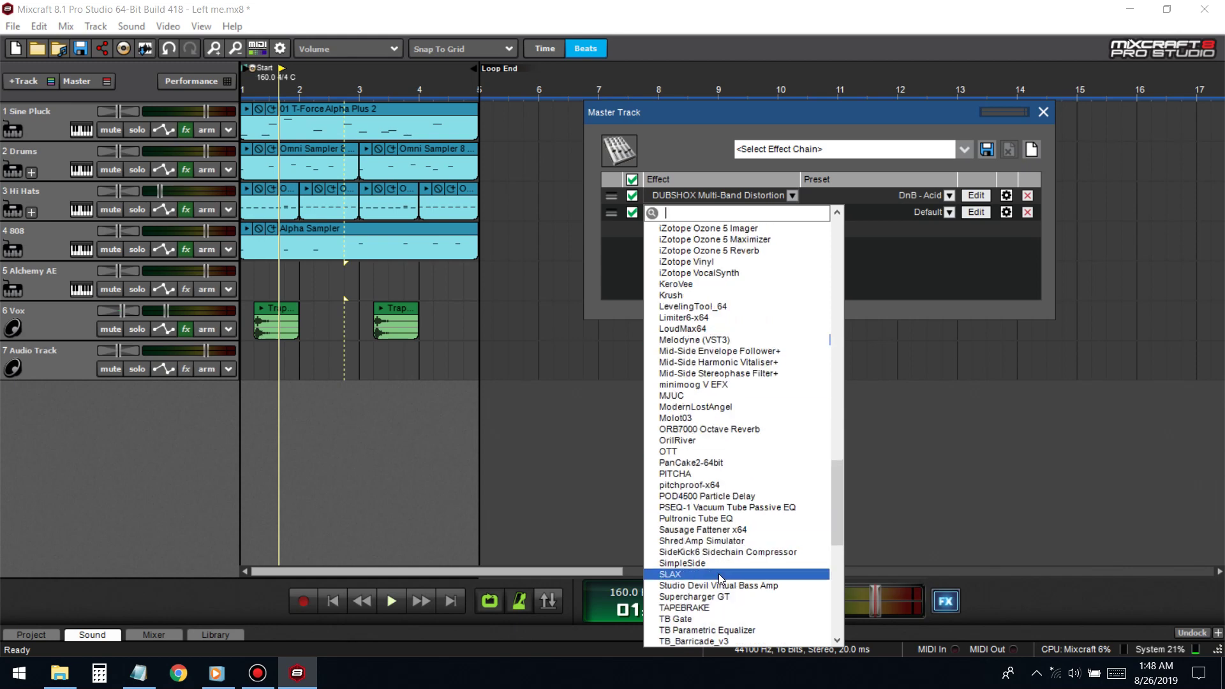
scroll(690, 465, "up", 8)
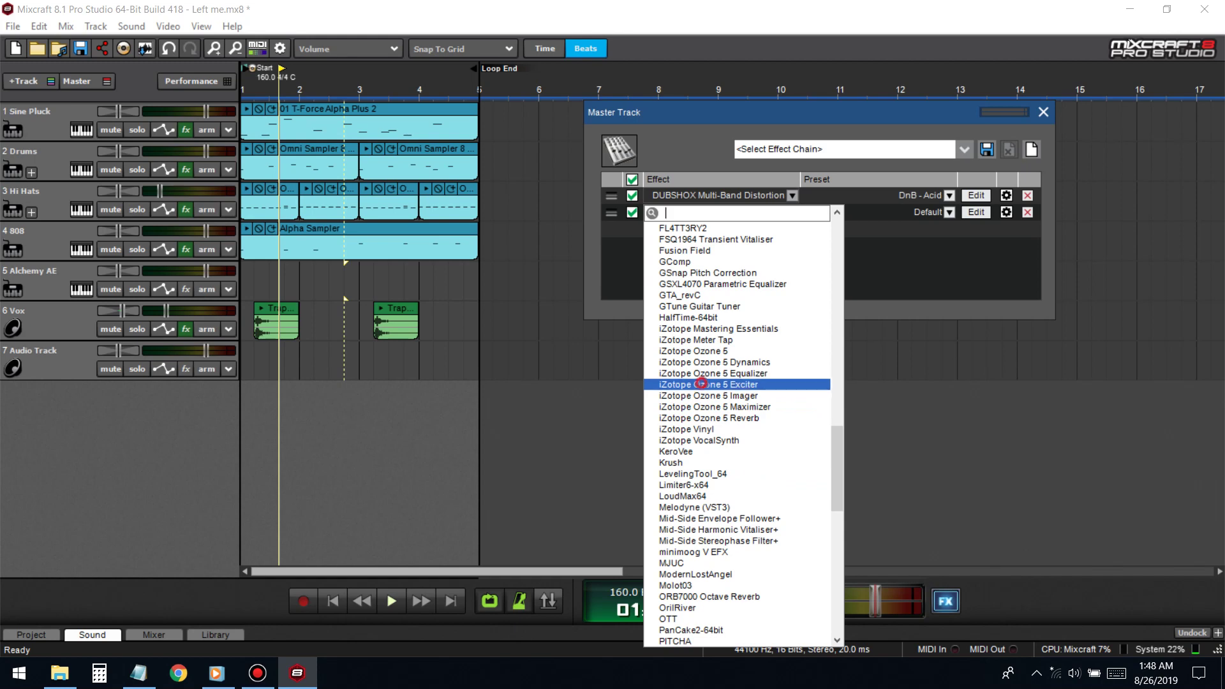
left_click(710, 384)
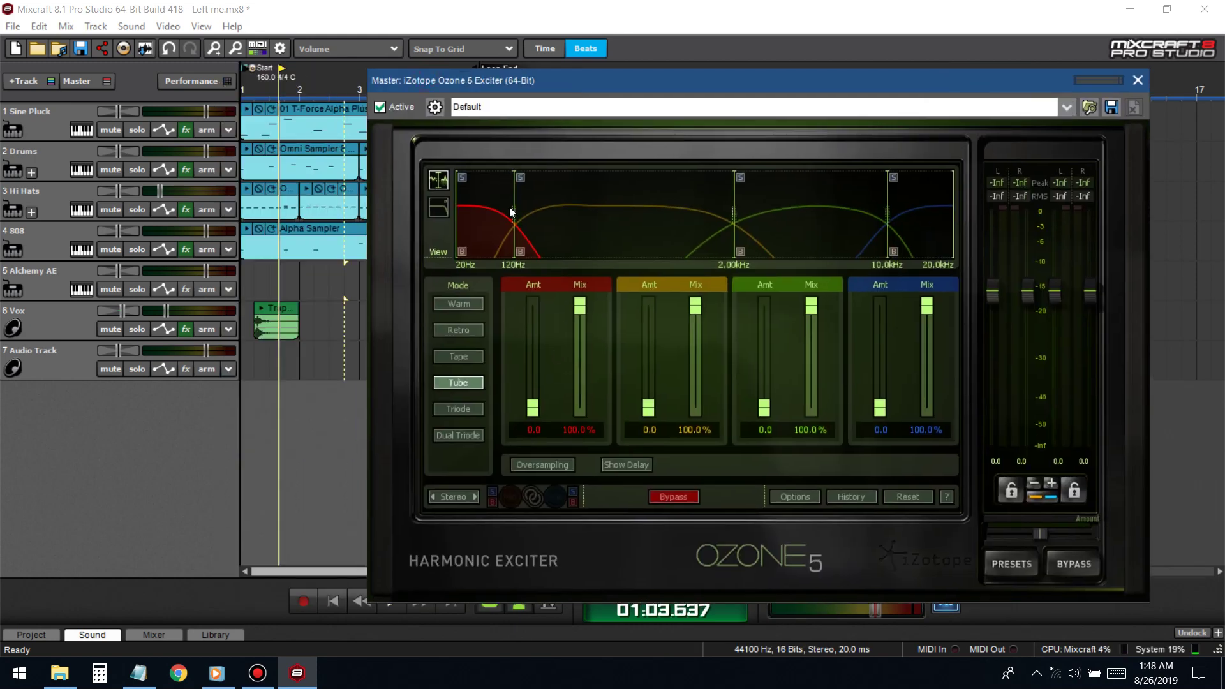
- Move the exciter's first crossover to 230 Hz and second crossover to 1.64 kHz, and play the beat from the start
left_click_drag(509, 207, 552, 218)
mouse_move(733, 211)
left_mouse_down()
mouse_move(684, 208)
mouse_move(716, 211)
left_mouse_up()
left_click(332, 601)
key("space")
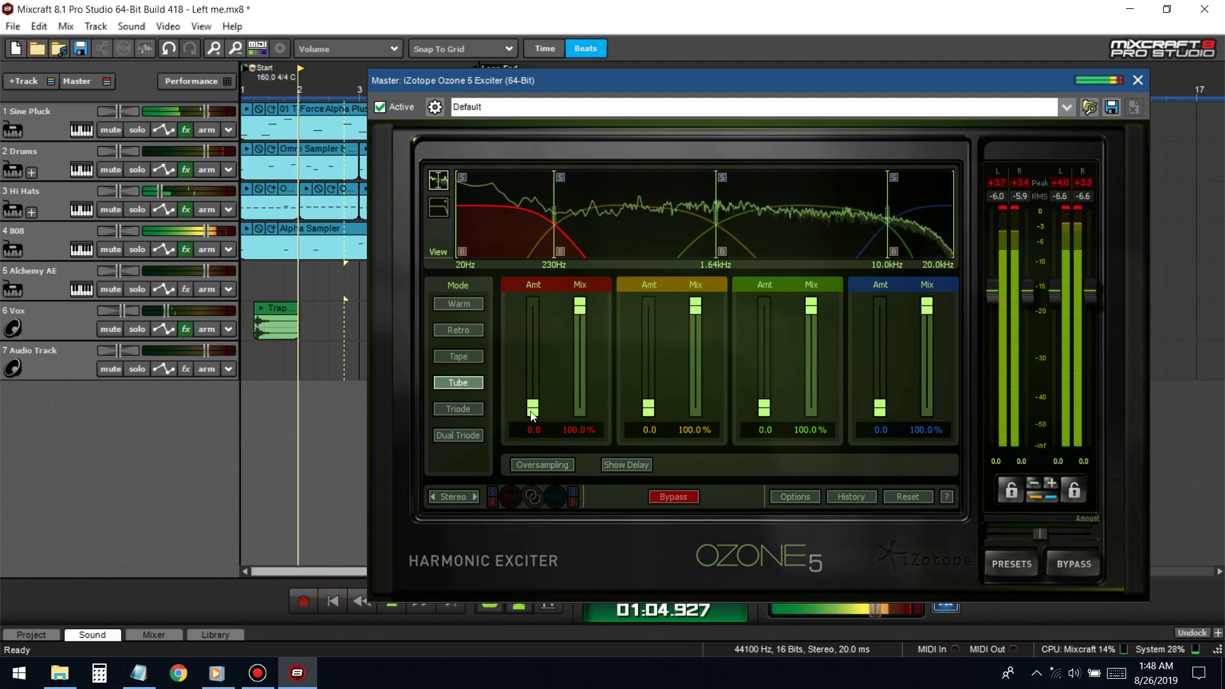
- Choose the Triode mode and set the exciter's lowest band to amount 6.0, mix 28.1 % and an upper crossover of 305 Hz
left_click_drag(532, 412, 533, 368)
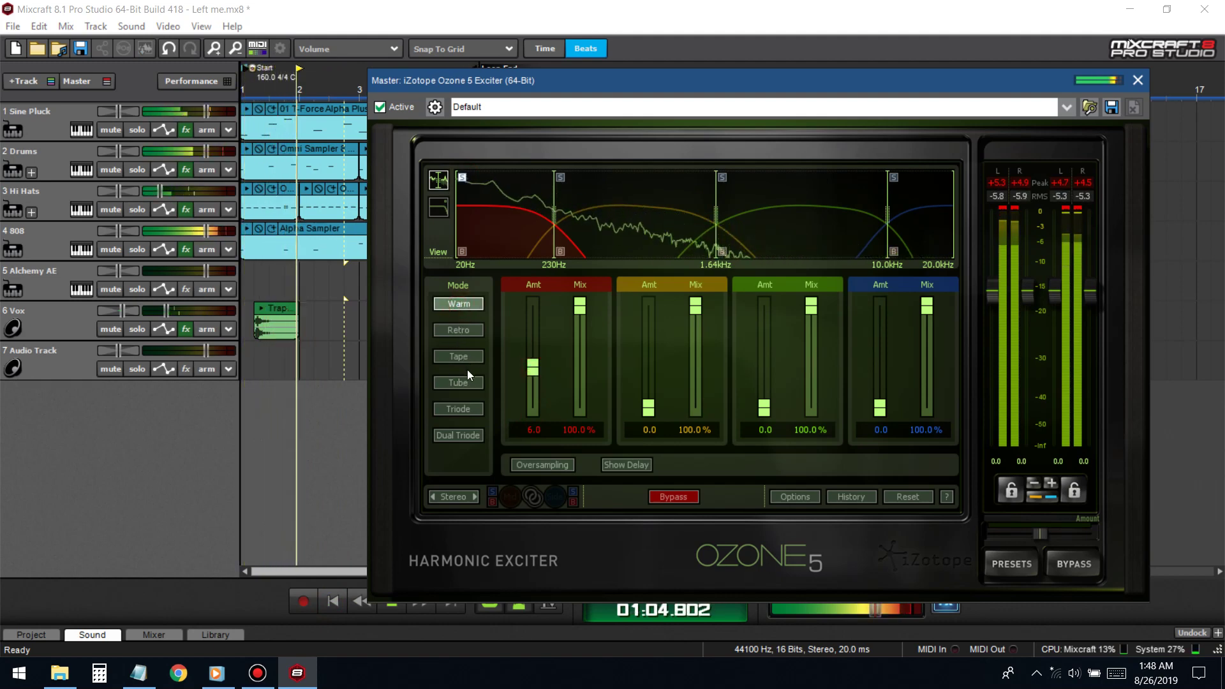
left_click(470, 408)
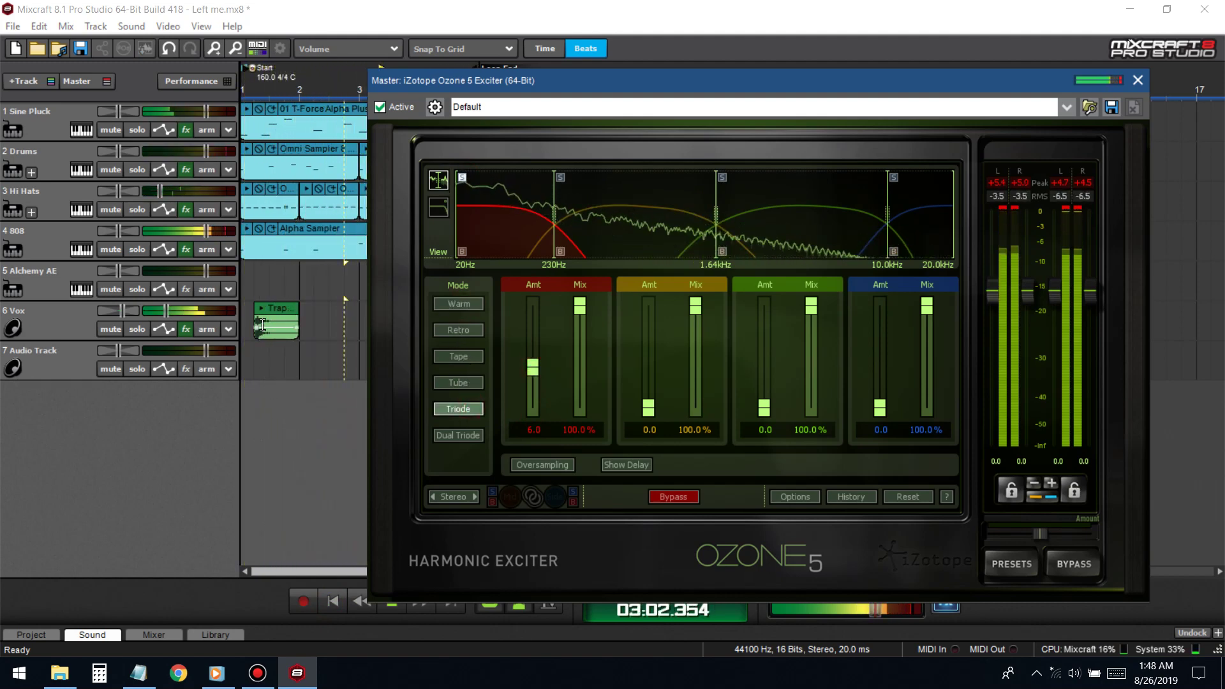
left_click(460, 176)
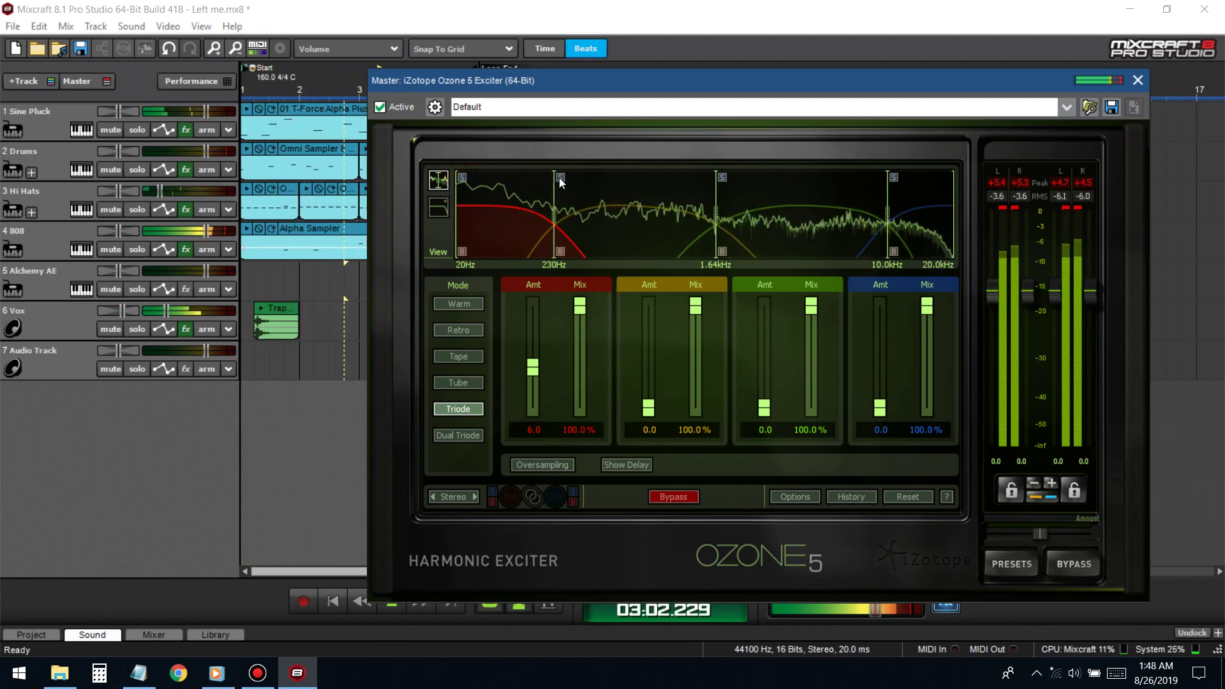
left_click_drag(578, 330, 596, 380)
left_click_drag(550, 203, 573, 222)
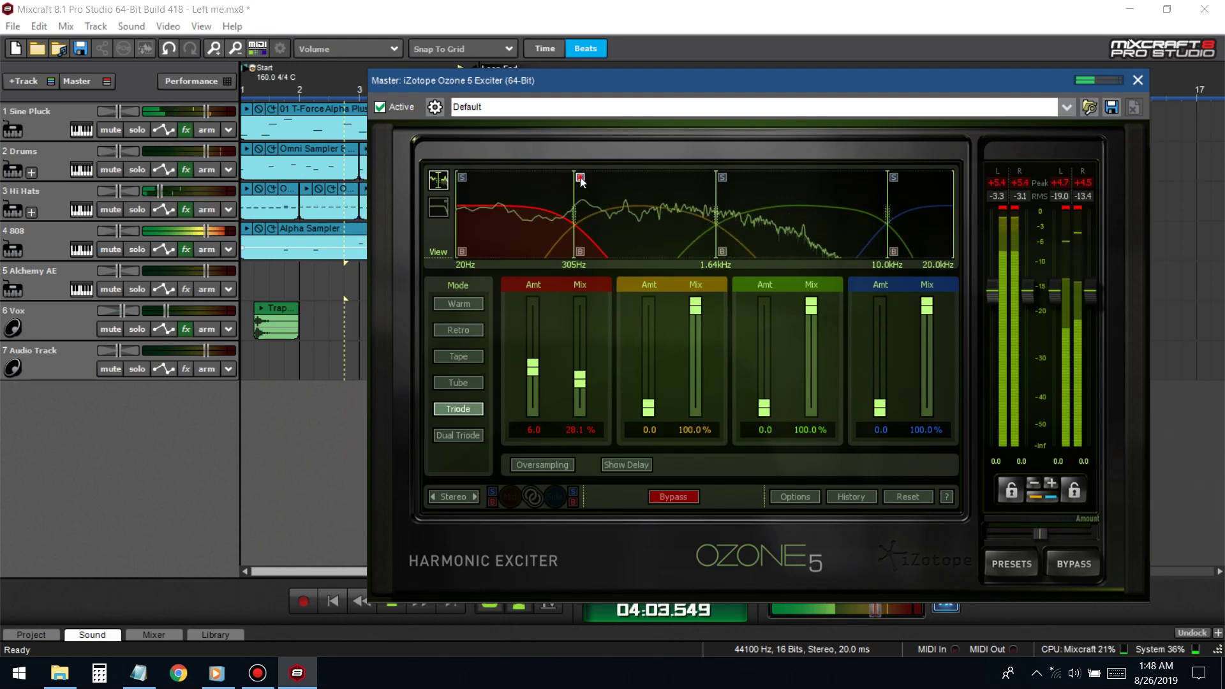
- Solo the exciter's second band, replay the beat from the start, and set the band's amount to 2.8 and mix to 85.2 %
left_click_drag(648, 404, 648, 366)
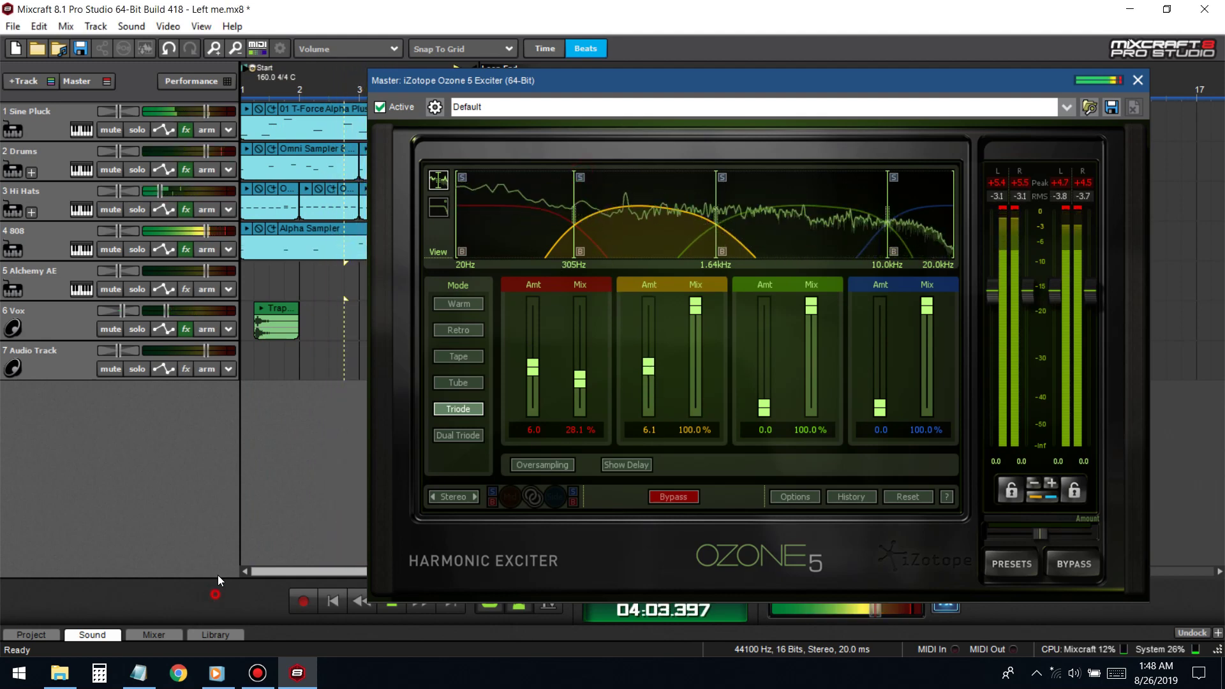
key("space")
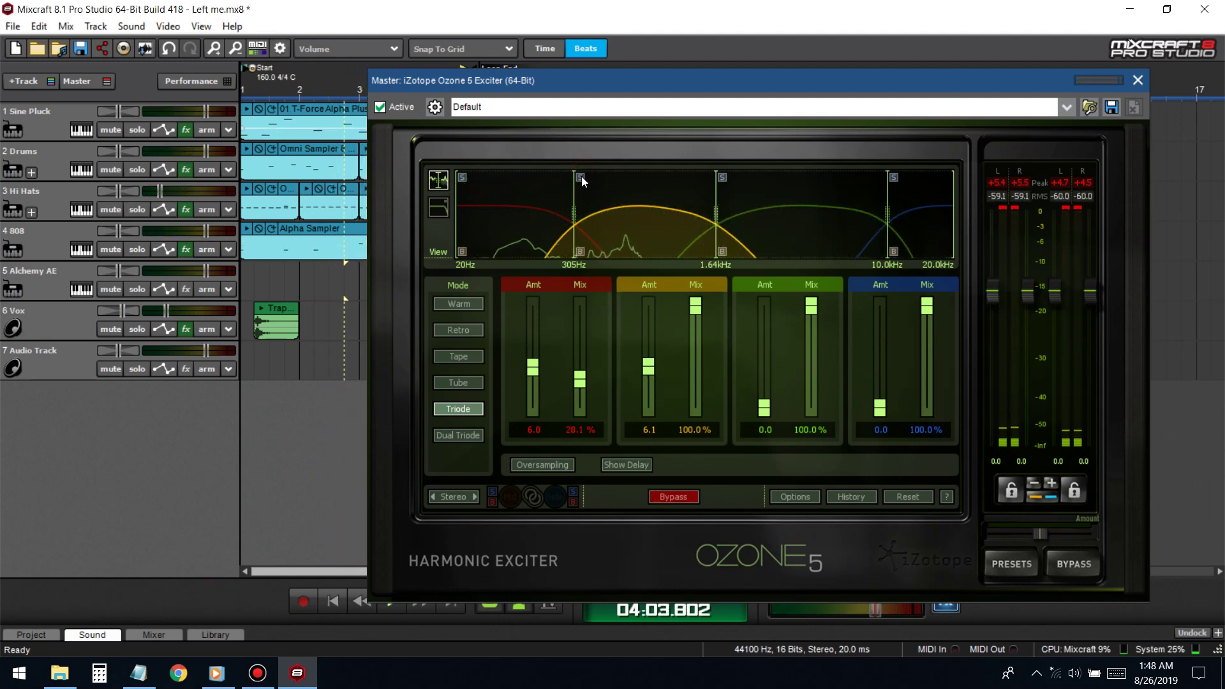
left_click(580, 177)
left_click(335, 607)
key("space")
left_click_drag(657, 300, 649, 337)
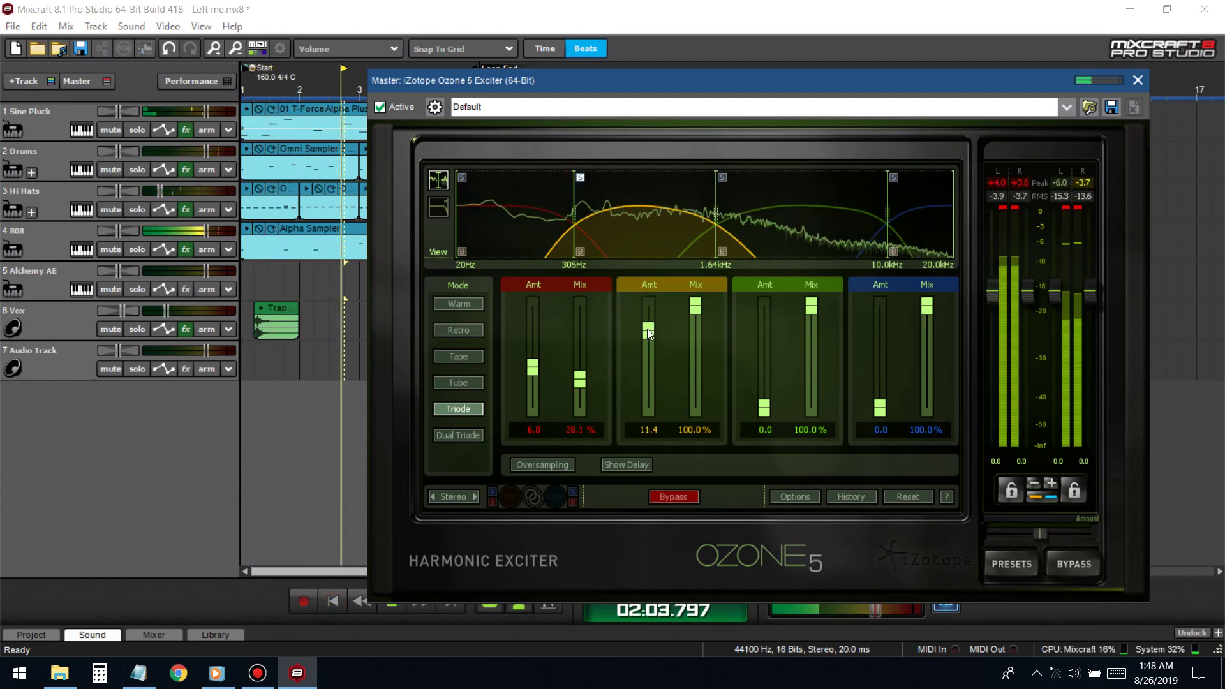
left_click_drag(649, 337, 657, 391)
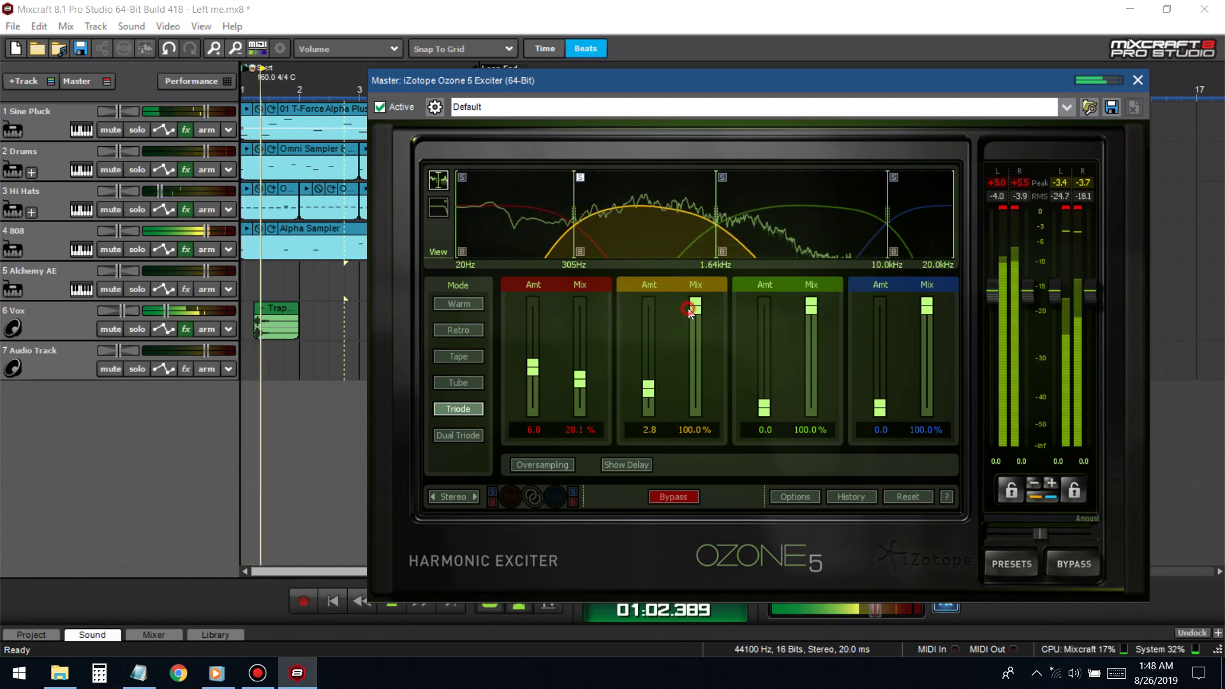
left_click_drag(691, 305, 703, 326)
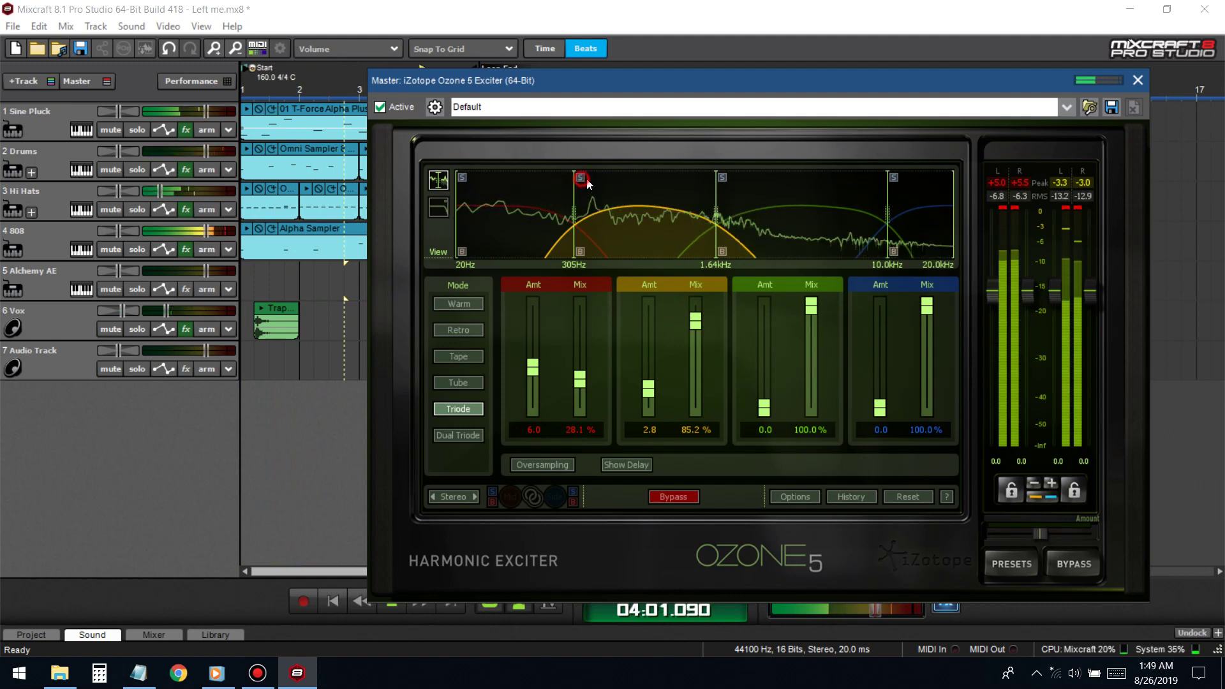
- Solo the exciter's third band, set its lower crossover to 1.82 kHz and amount to 6.0, and close the editor
left_click(724, 177)
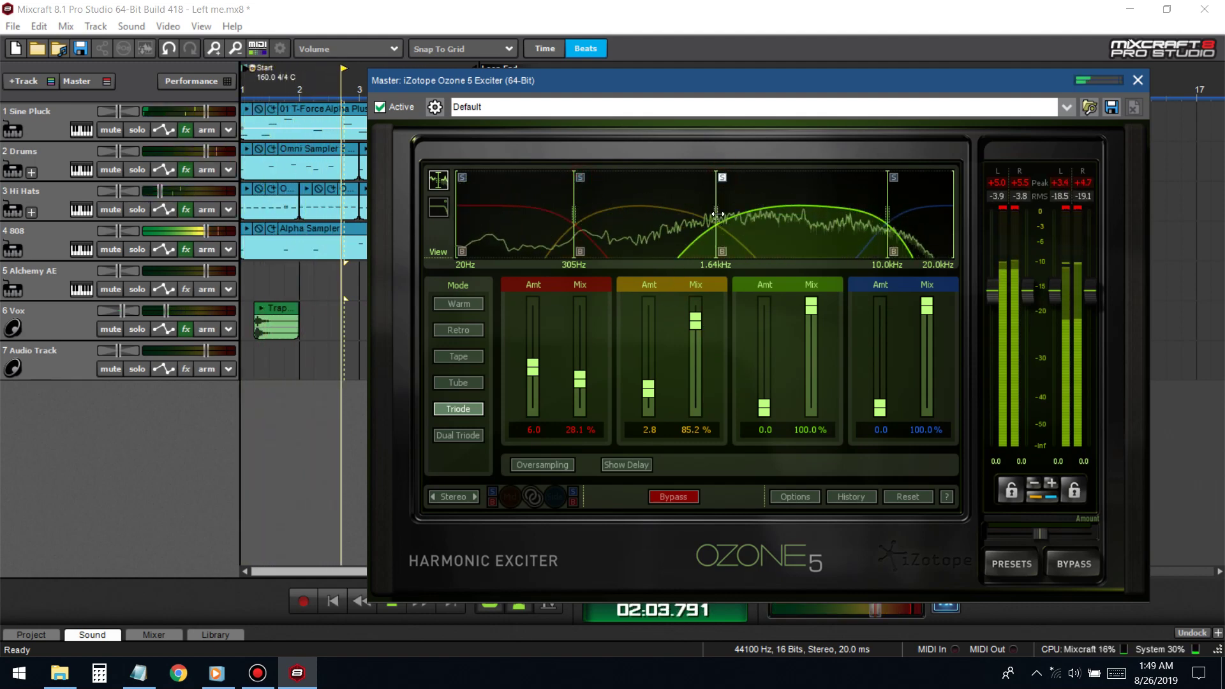
left_click_drag(717, 217, 727, 218)
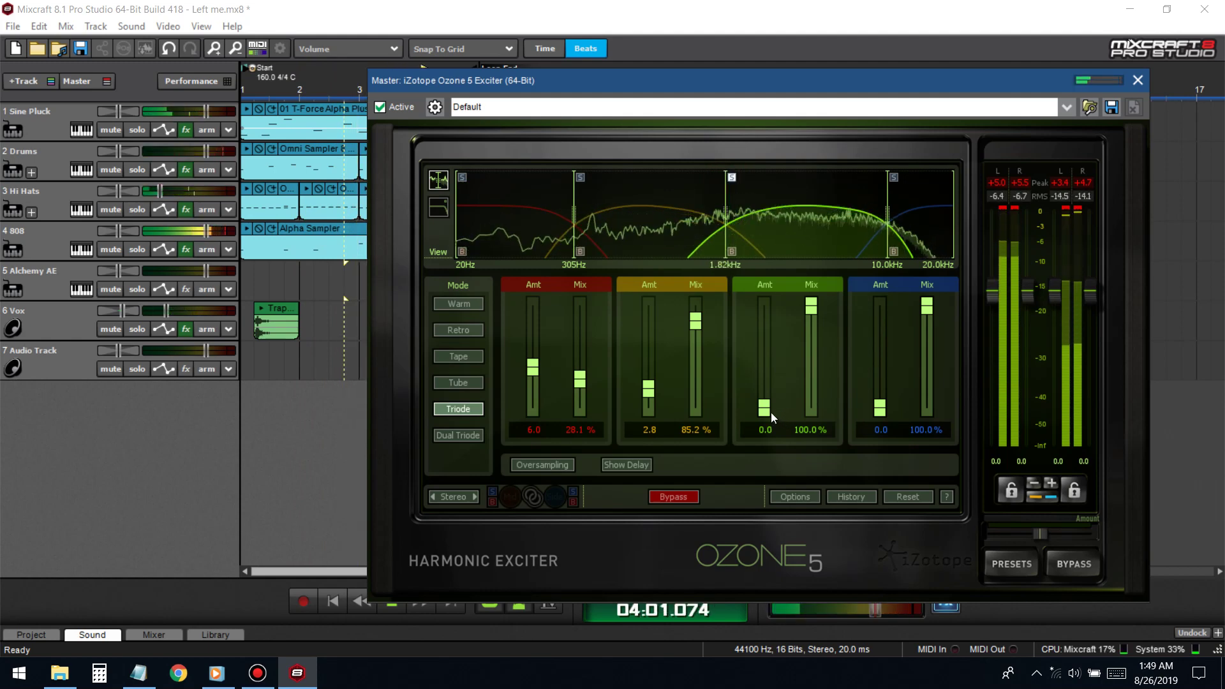
left_click_drag(764, 408, 759, 368)
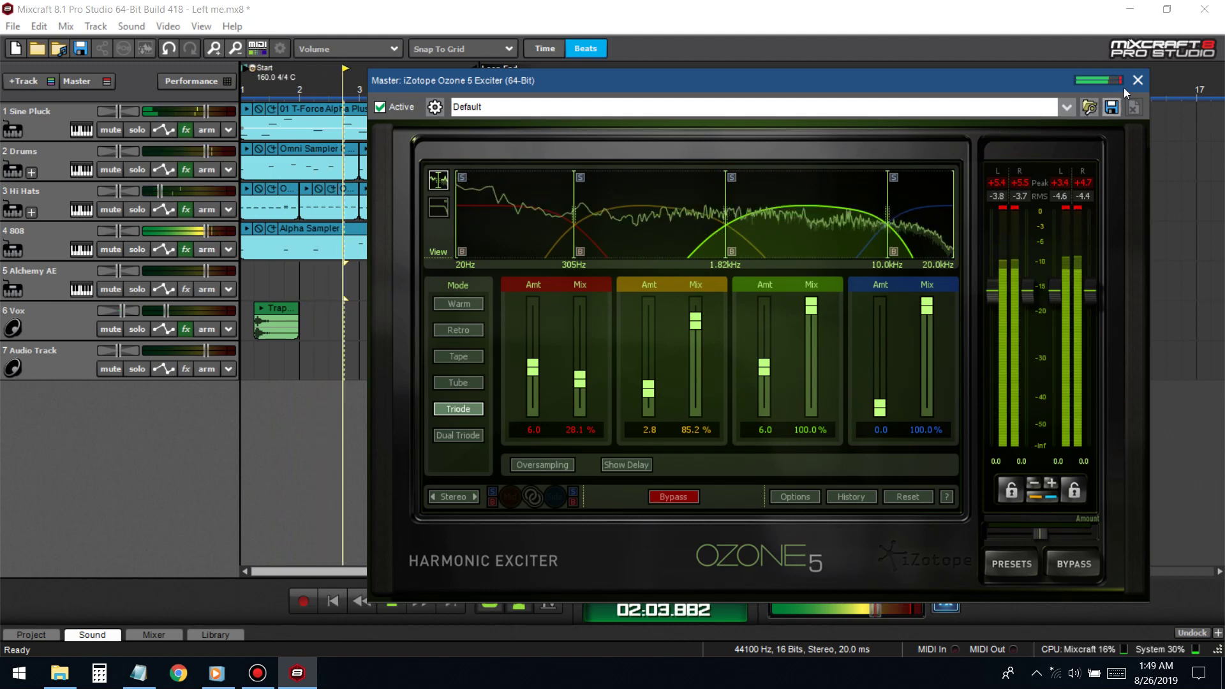
left_click(1137, 79)
- Expand the Drums outputs, open the Omni Out 2 effect list, and audition Omni Out 2 and Omni Out 3 by soloing them in turn
left_click(31, 171)
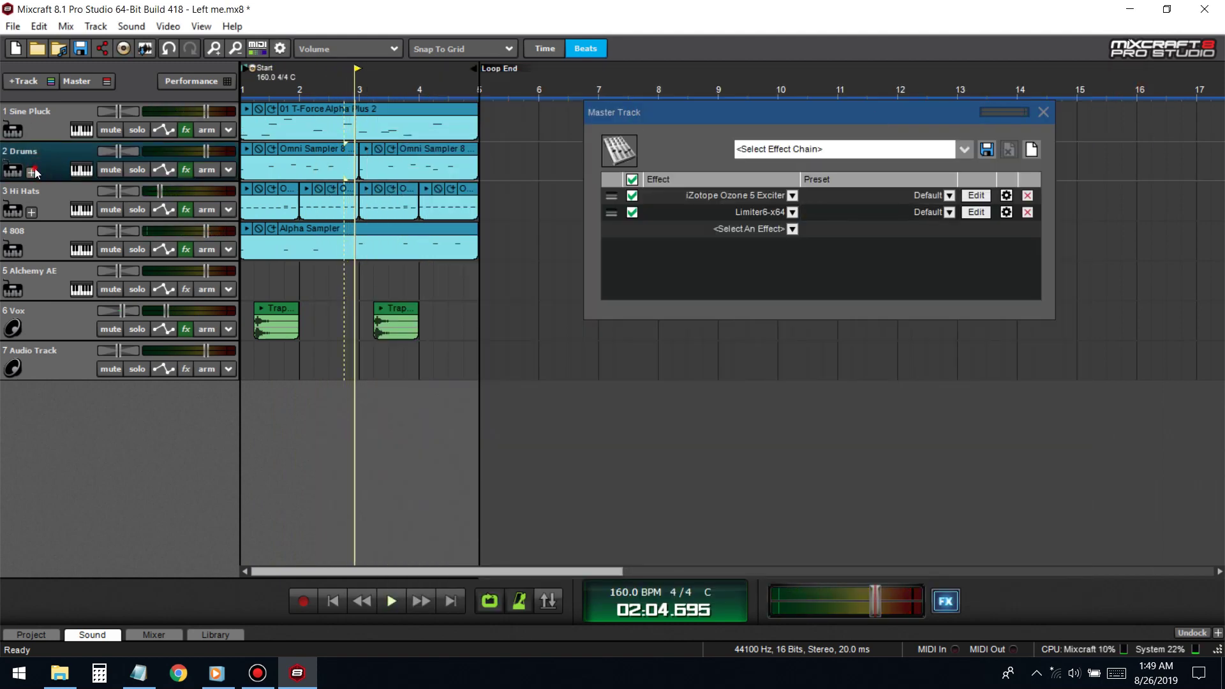
left_click(214, 290)
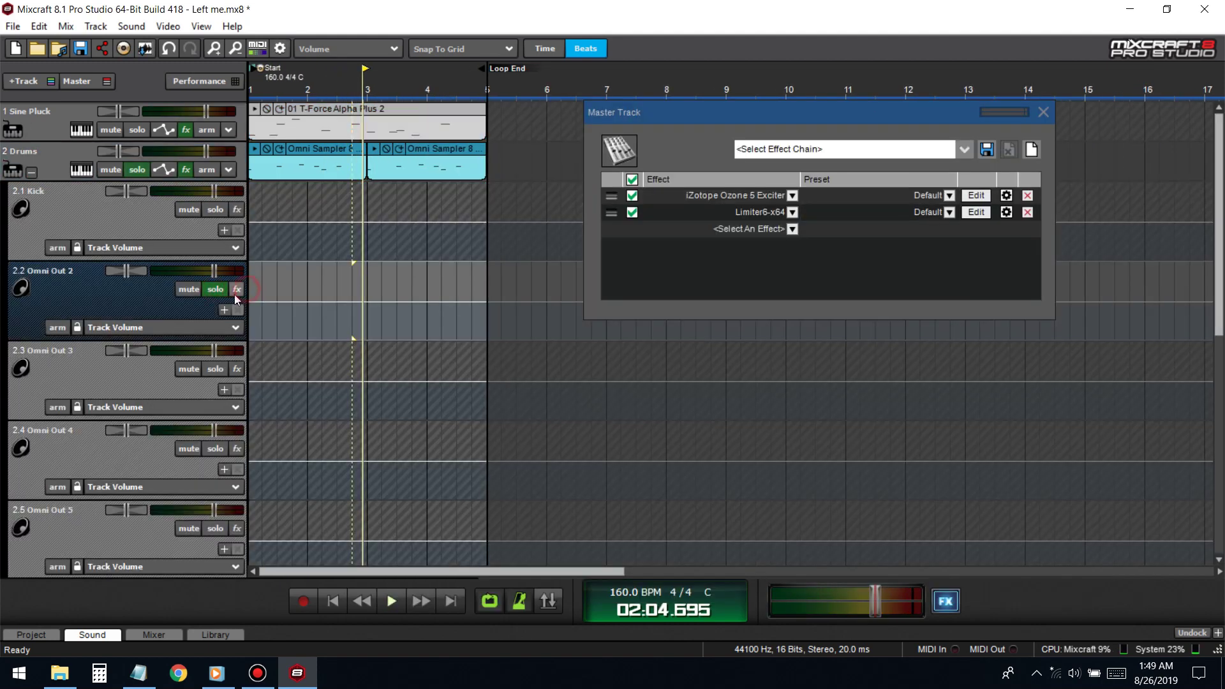
left_click(236, 292)
left_click(589, 358)
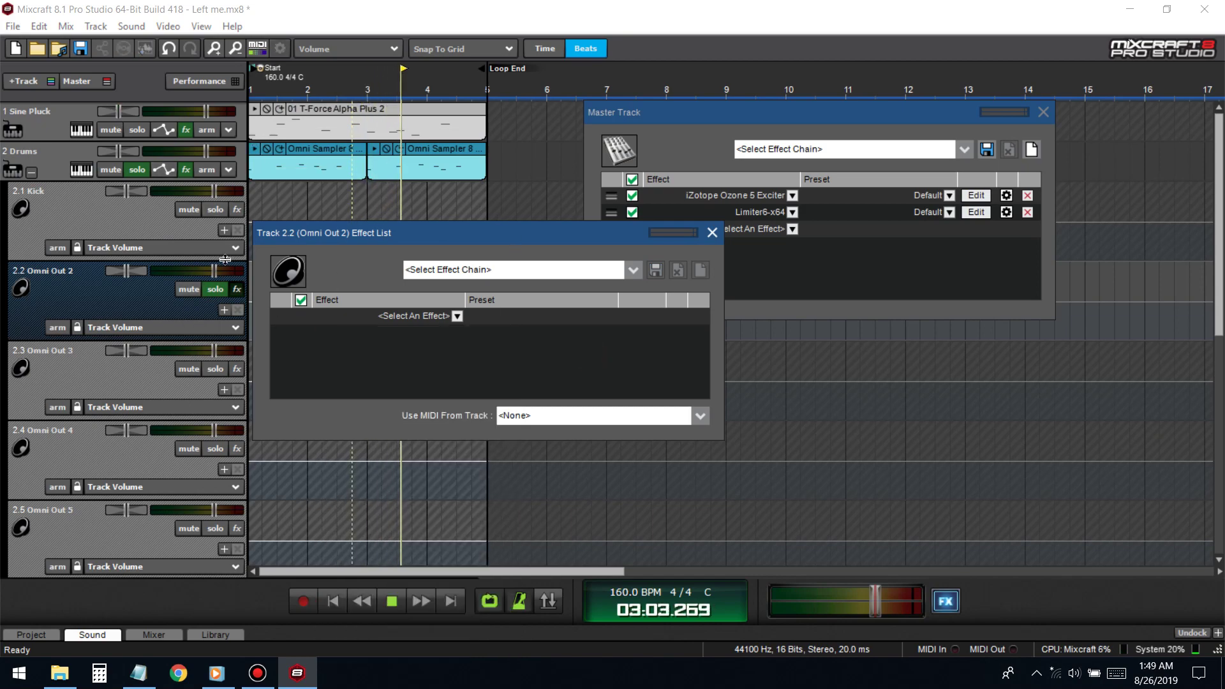
left_click(213, 289)
left_click(215, 368)
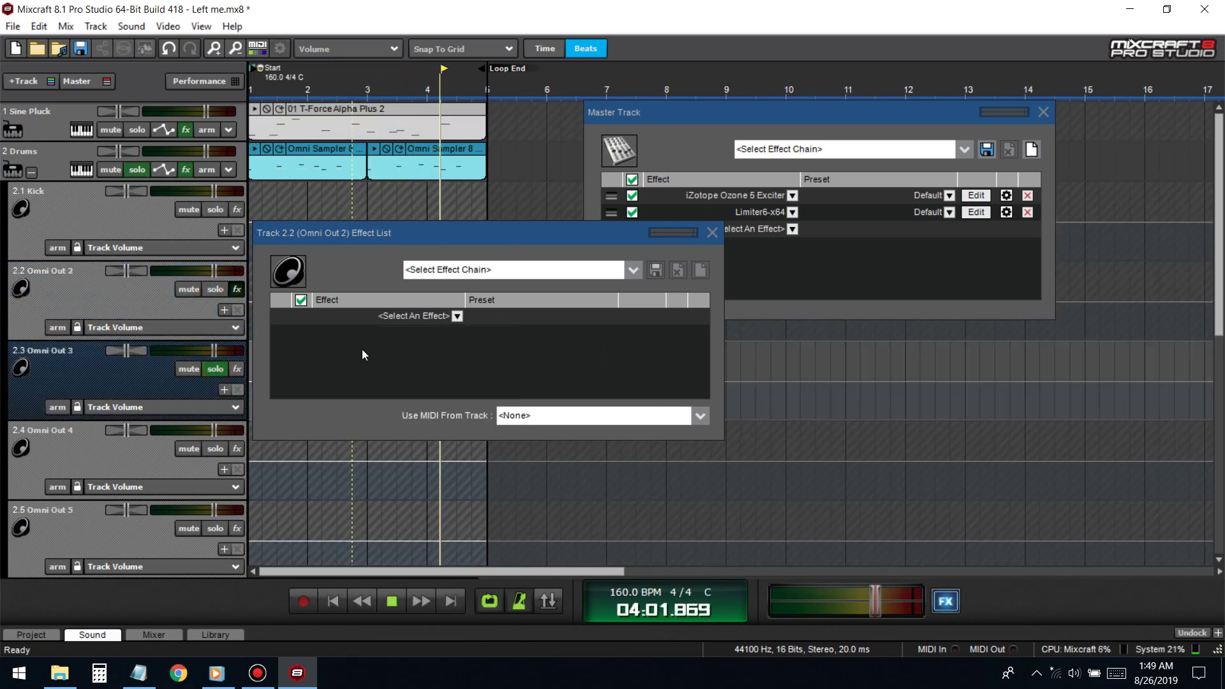
key("space")
- Check the pad assignments in the Drums track's Omni Sampler and the Ozone 5 Exciter settings on the Master track
left_click(84, 174)
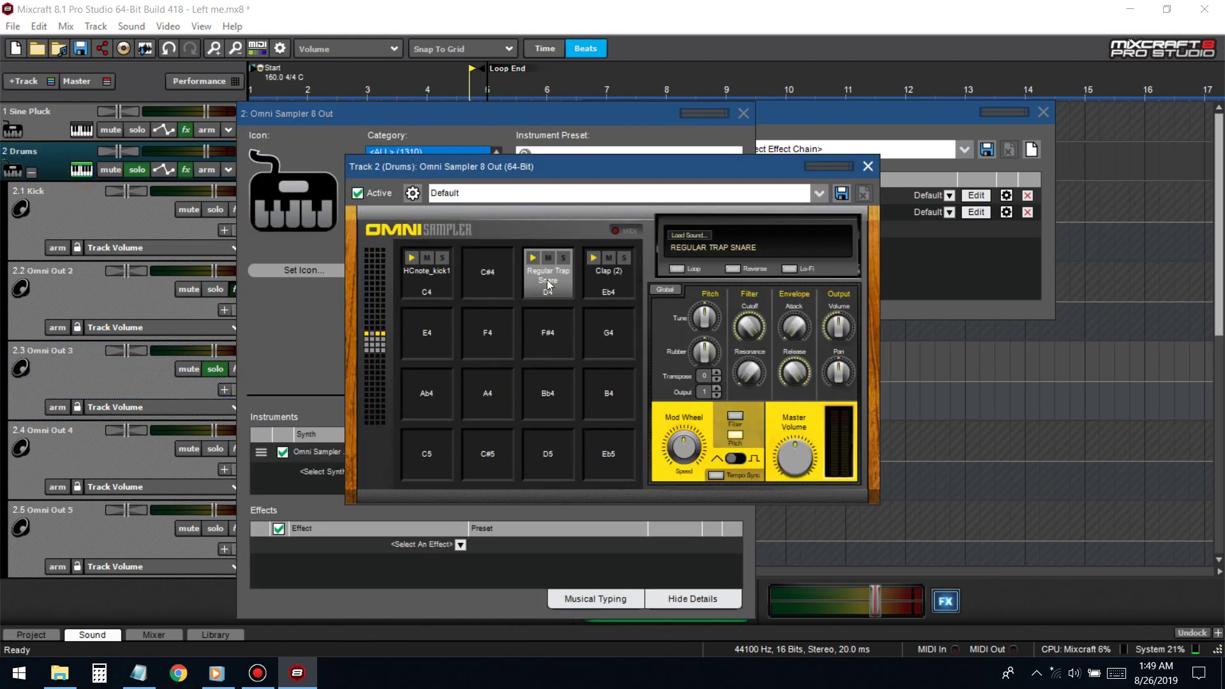
left_click(869, 166)
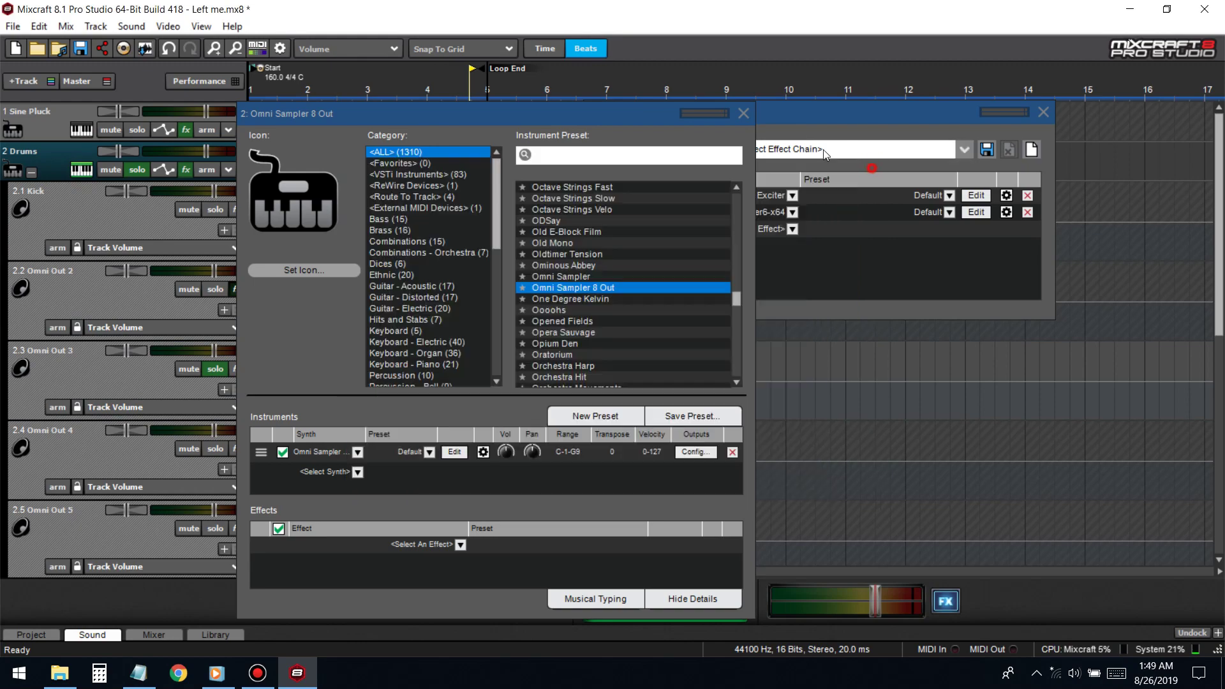
left_click(943, 602)
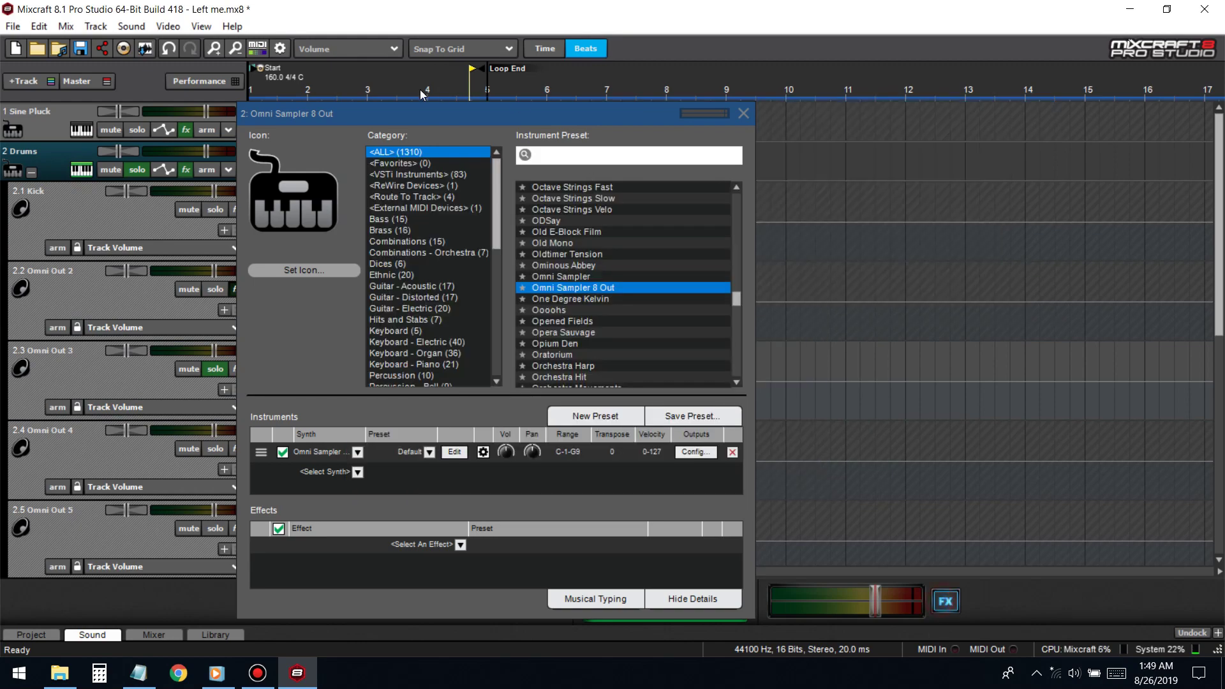
left_click(947, 601)
left_click(974, 195)
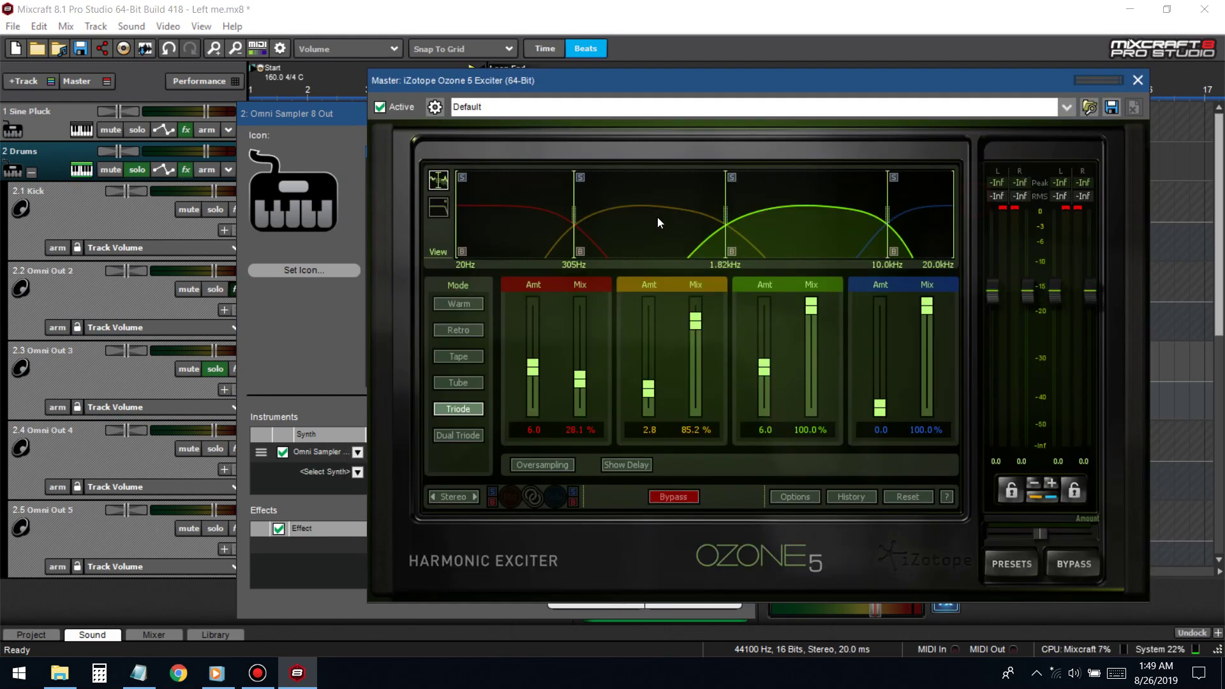
left_click(1138, 80)
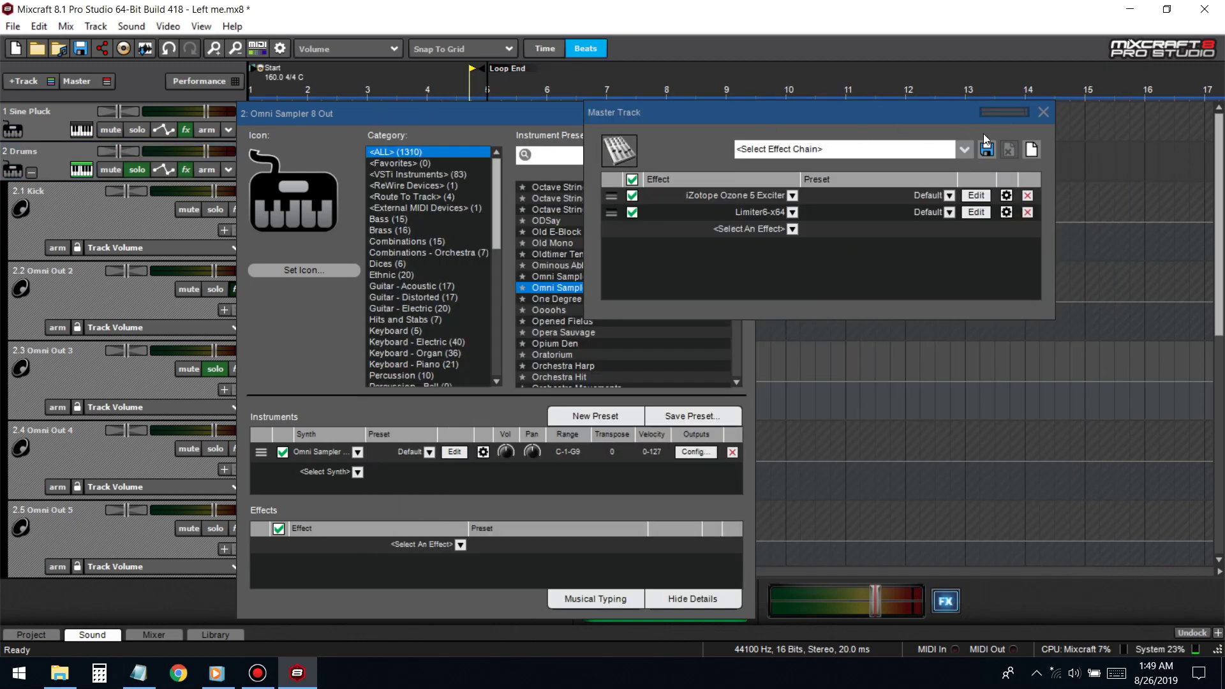
- Close the Master effect list, save the project and close the Omni Sampler 8 Out window
left_click(1043, 112)
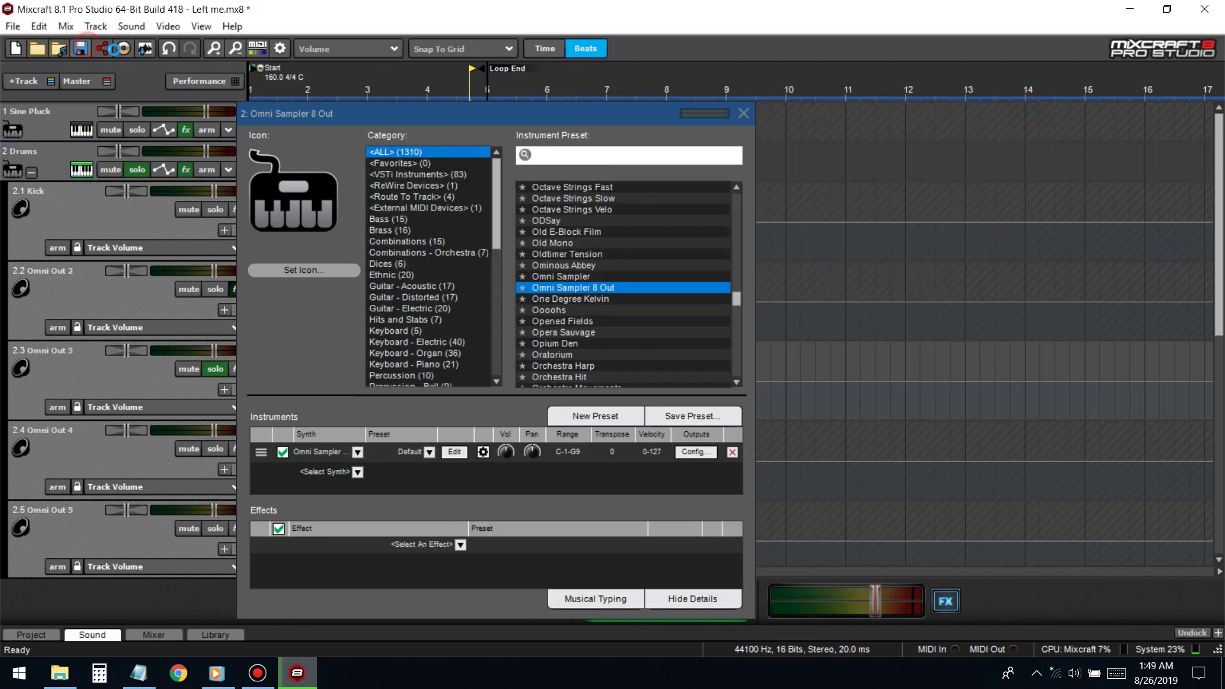
left_click(743, 113)
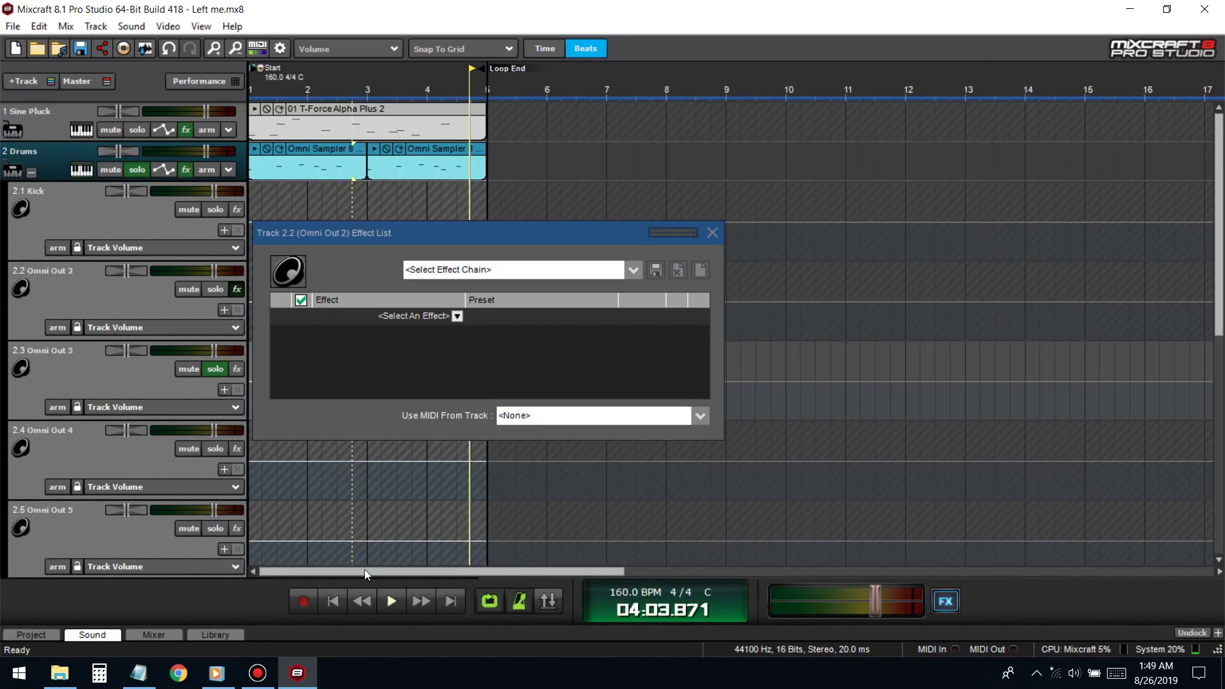
- Unsolo the Drums track while playing from the start, close the Omni Out 2 effect list, and collapse the Drums outputs
left_click(332, 601)
key("space")
left_click(138, 170)
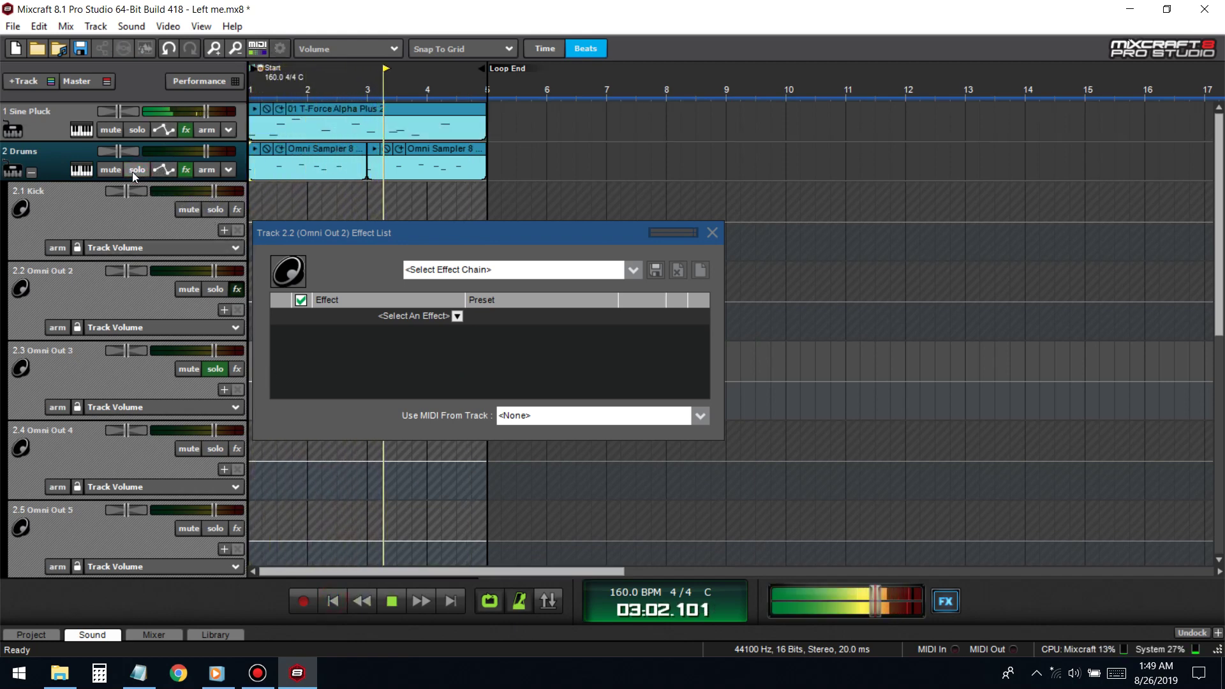
left_click(712, 232)
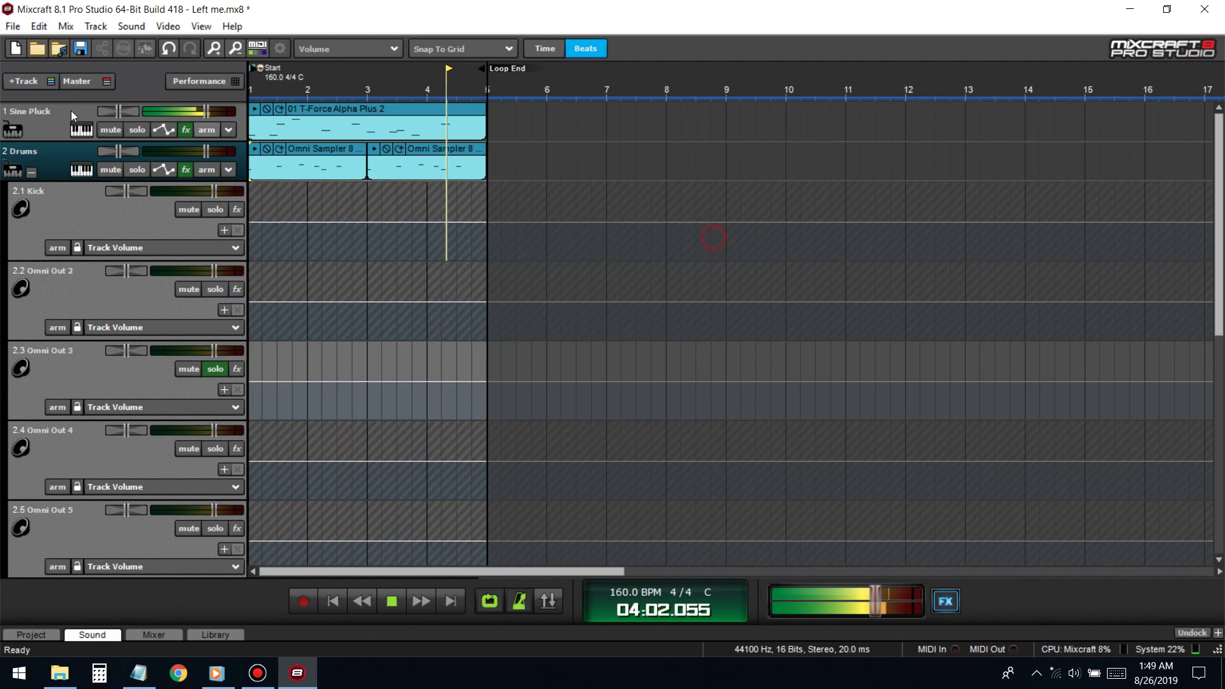
left_click(31, 172)
key("space")
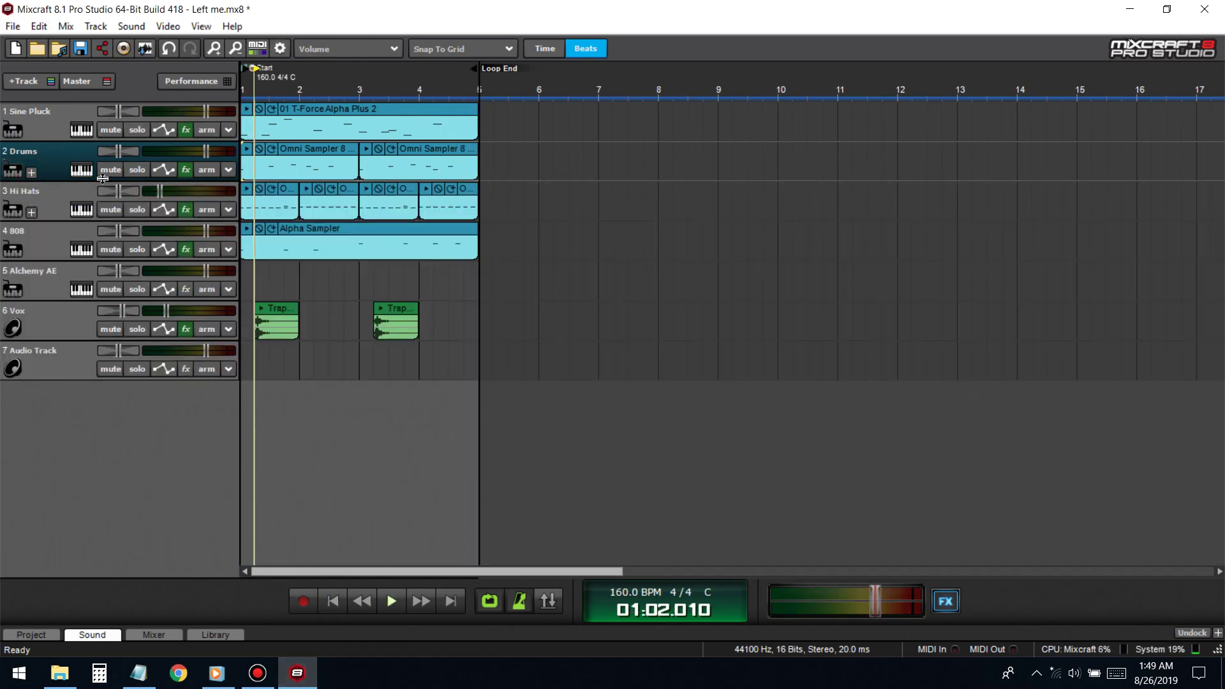
- Audition the kick, Regular Trap Snare and Clap (2) pads in the Drums track's Omni Sampler and close its windows
left_click(80, 171)
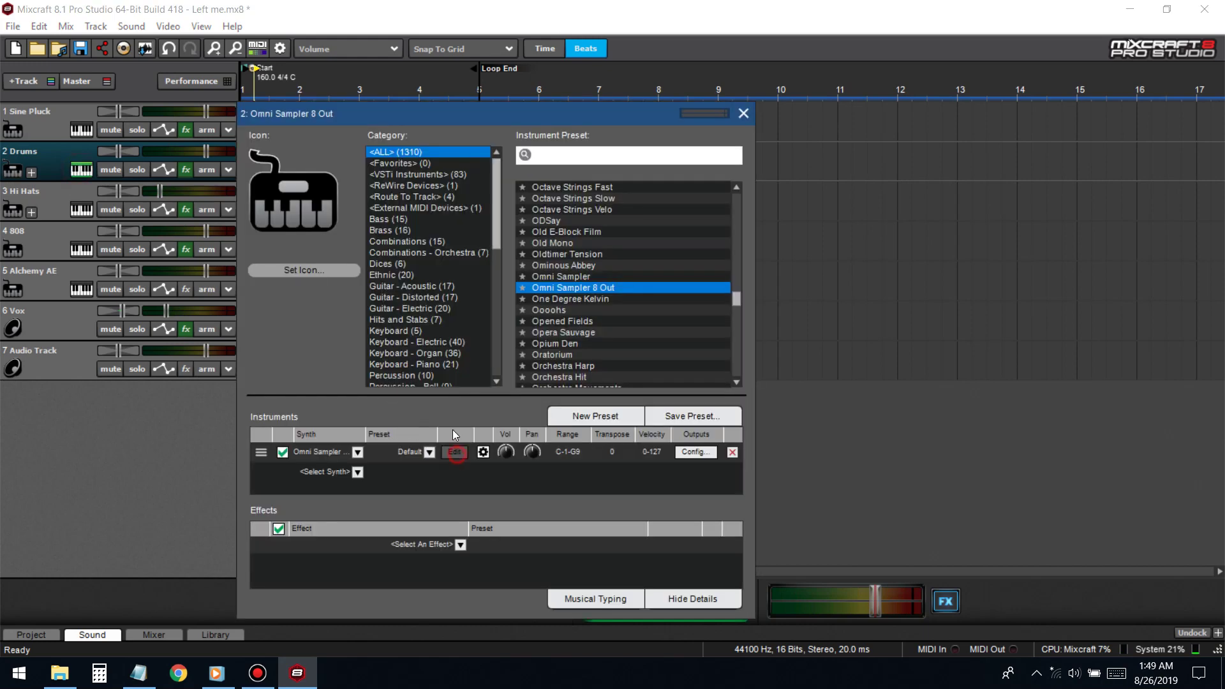
left_click(415, 257)
left_click(533, 257)
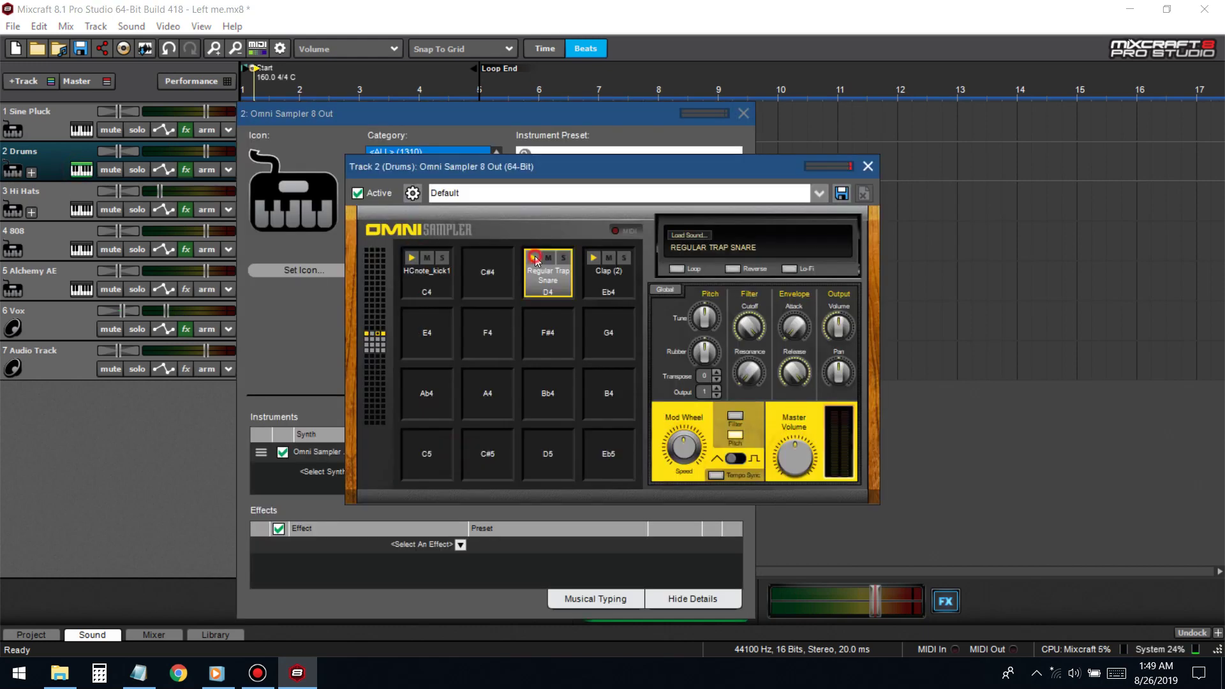
left_click(593, 257)
left_click(745, 116)
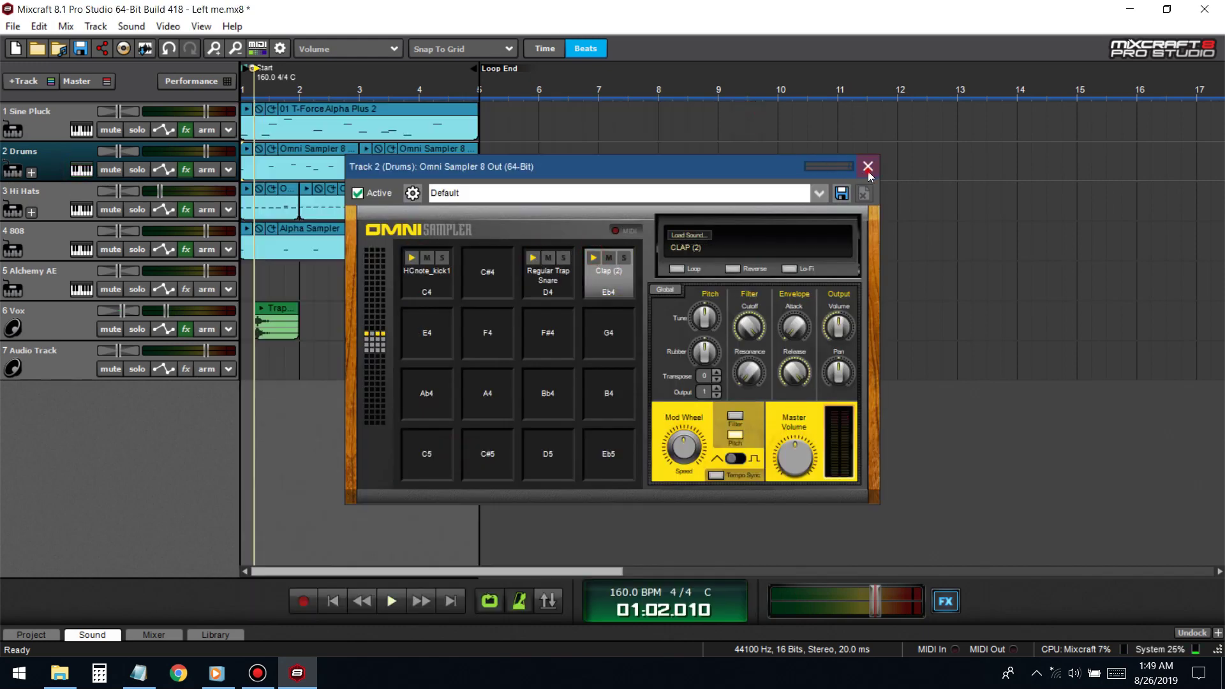
left_click(868, 168)
- Check the Ozone 5 Exciter settings on the Master track and play the beat from the start
left_click(945, 603)
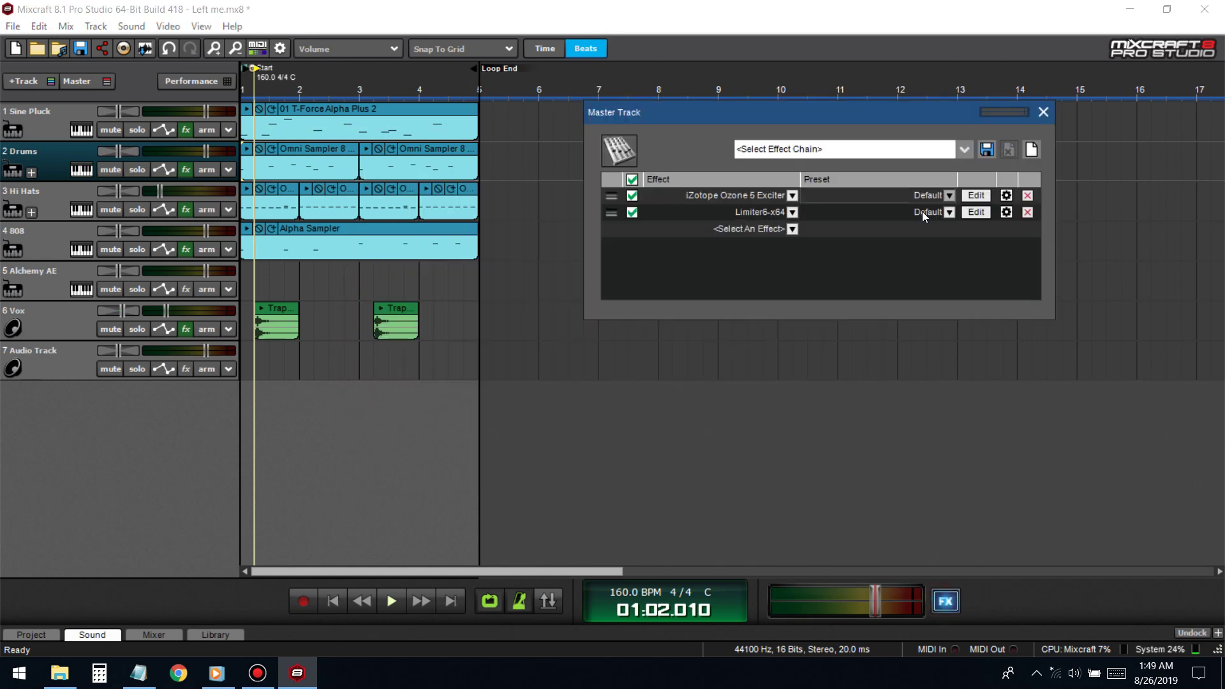
left_click(974, 196)
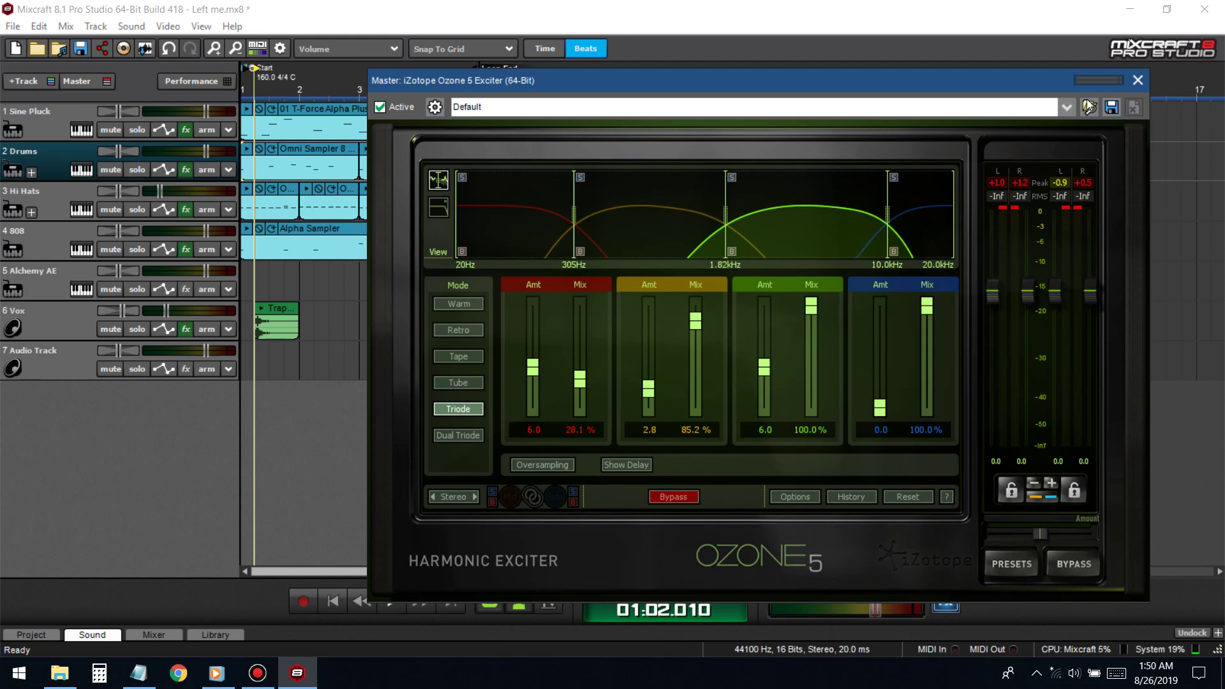
left_click(1139, 79)
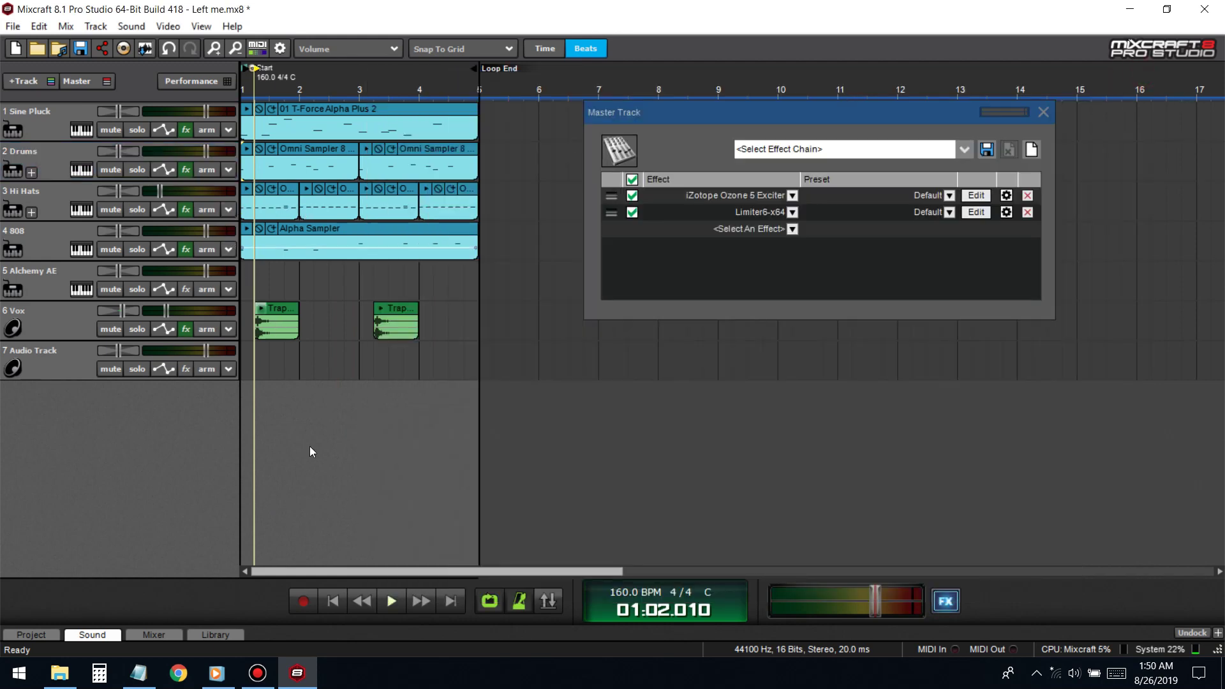
left_click(339, 599)
key("space")
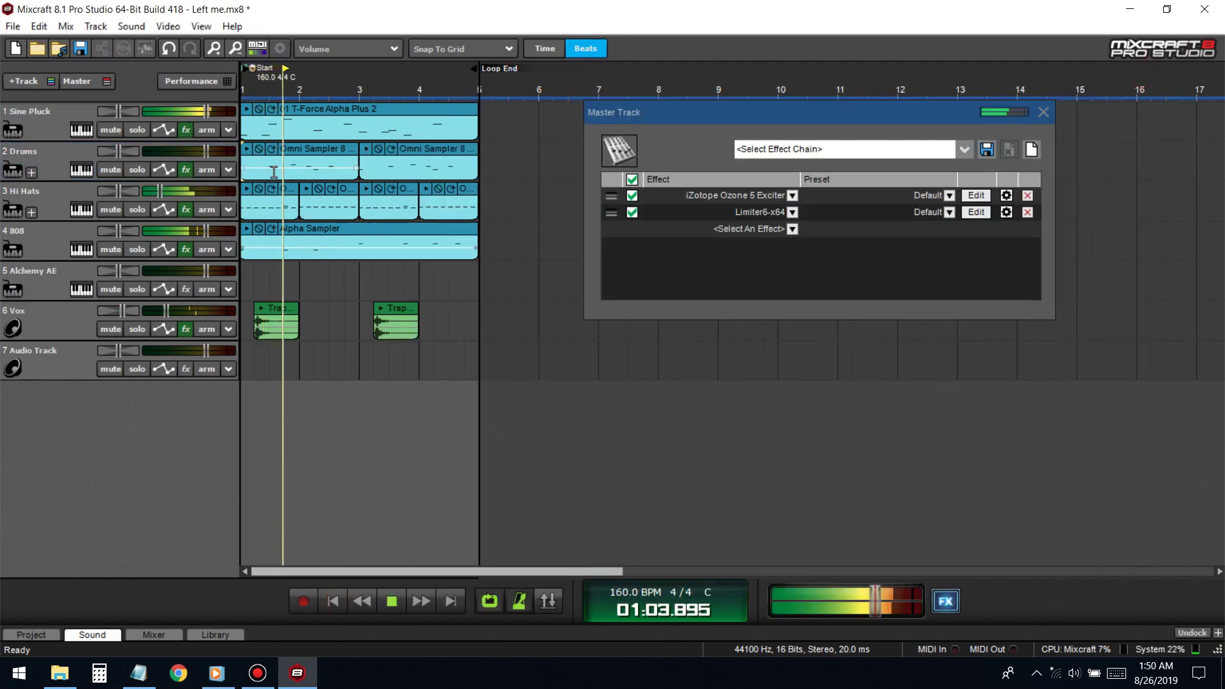
- Reopen the Drums track's Omni Sampler, expand the Drums outputs, and solo Omni Out 3 to test the Regular Trap Snare pad
left_click(81, 170)
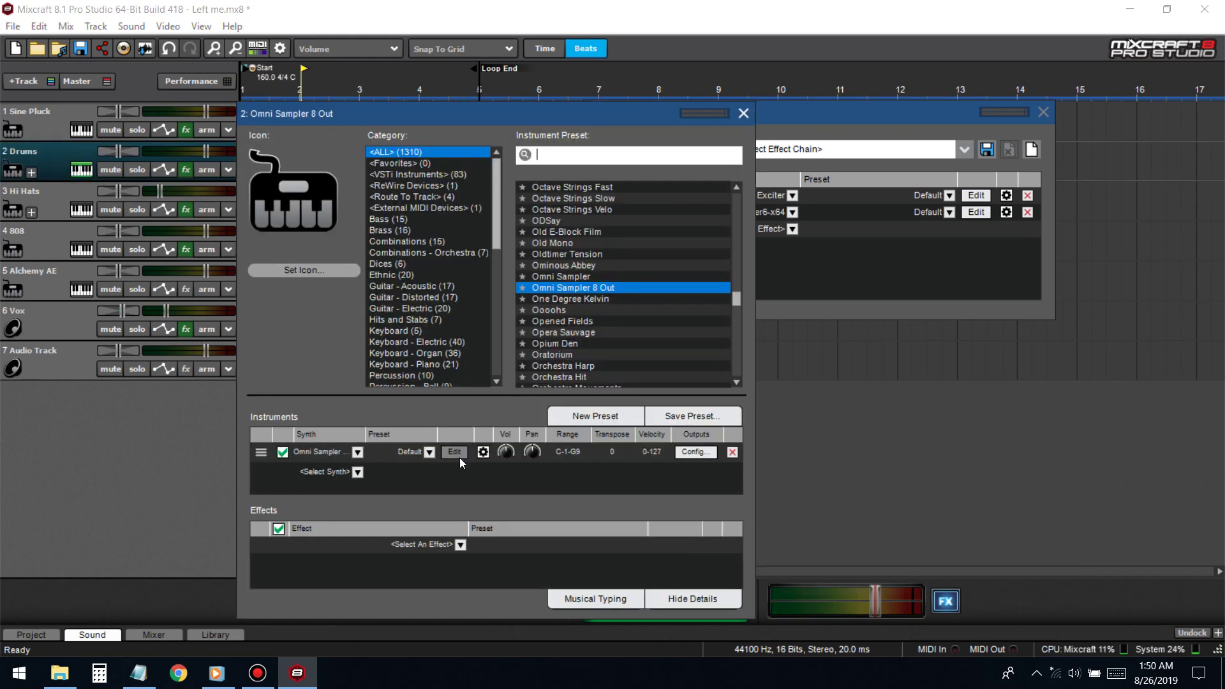
left_click(529, 257)
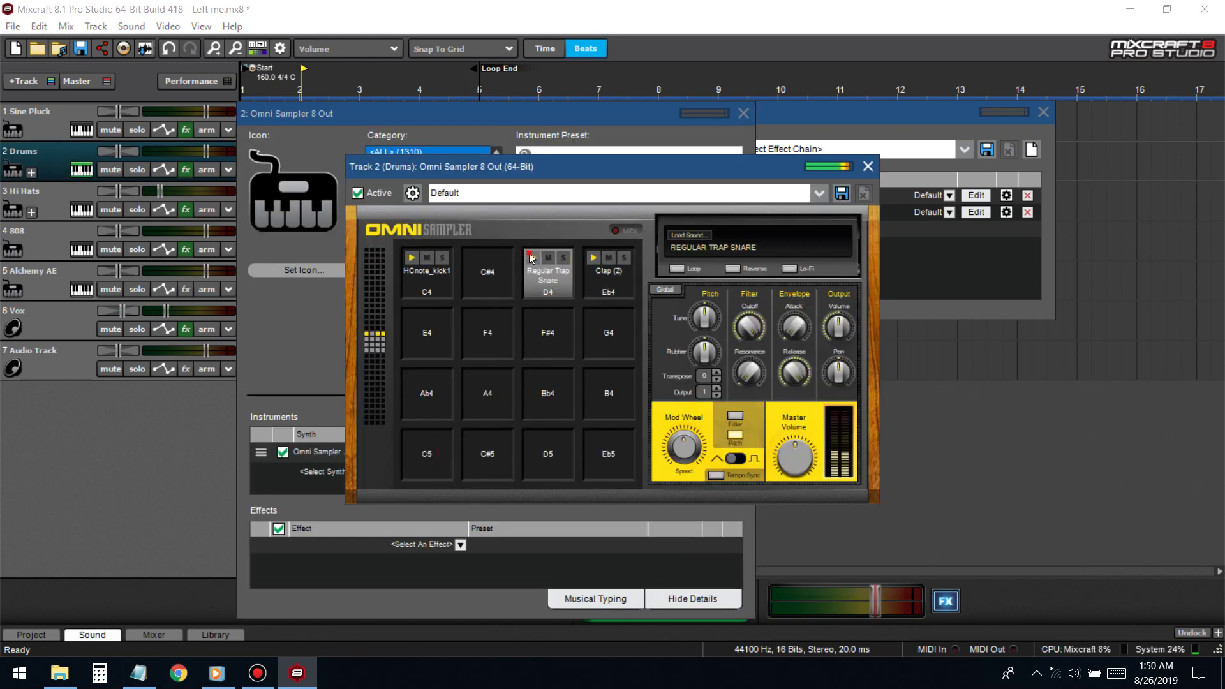
left_click(31, 172)
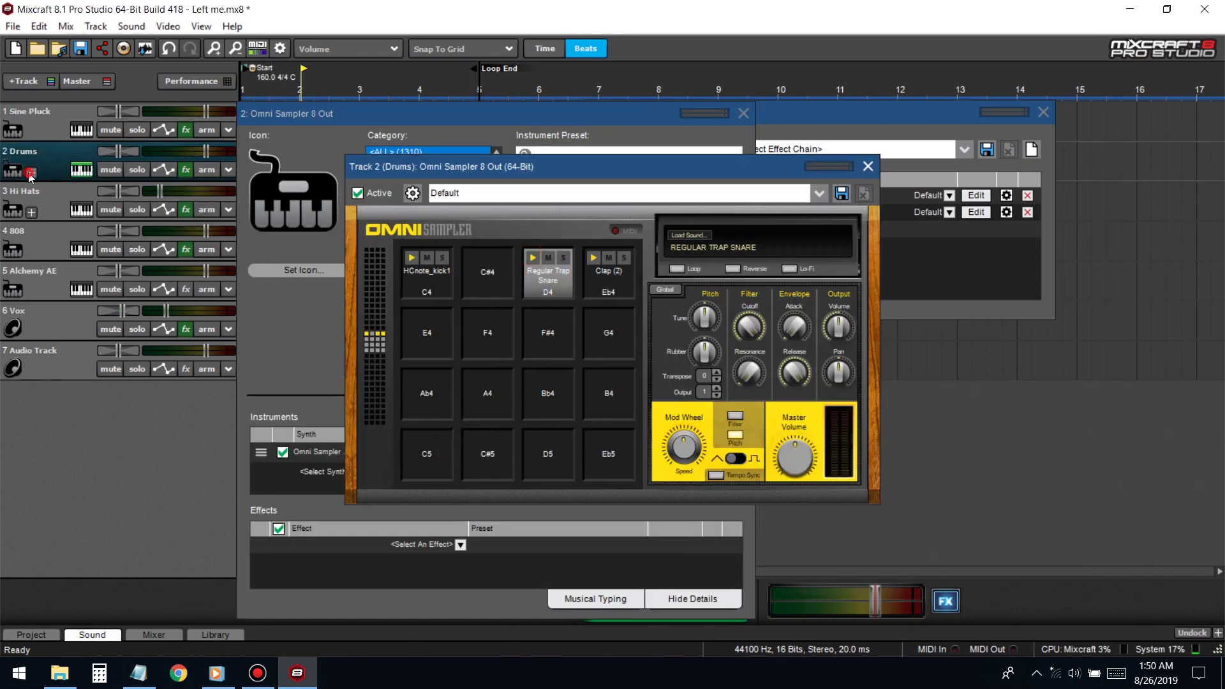
left_click(737, 115)
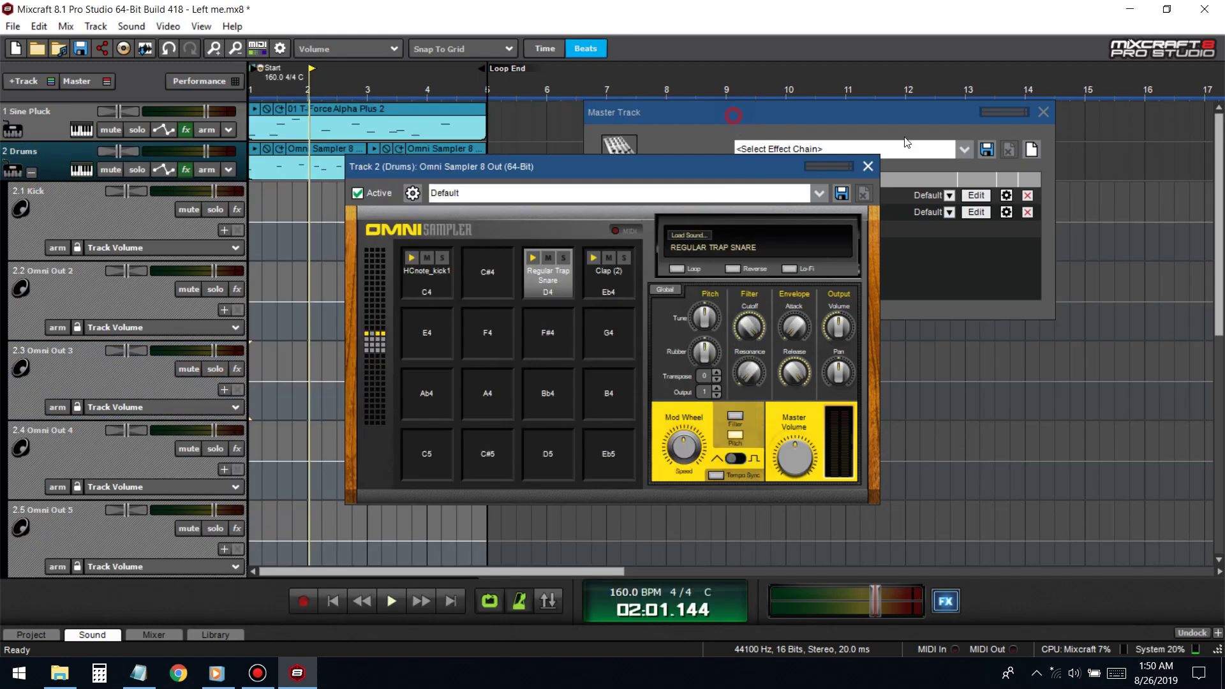
left_click(1043, 113)
left_click(214, 370)
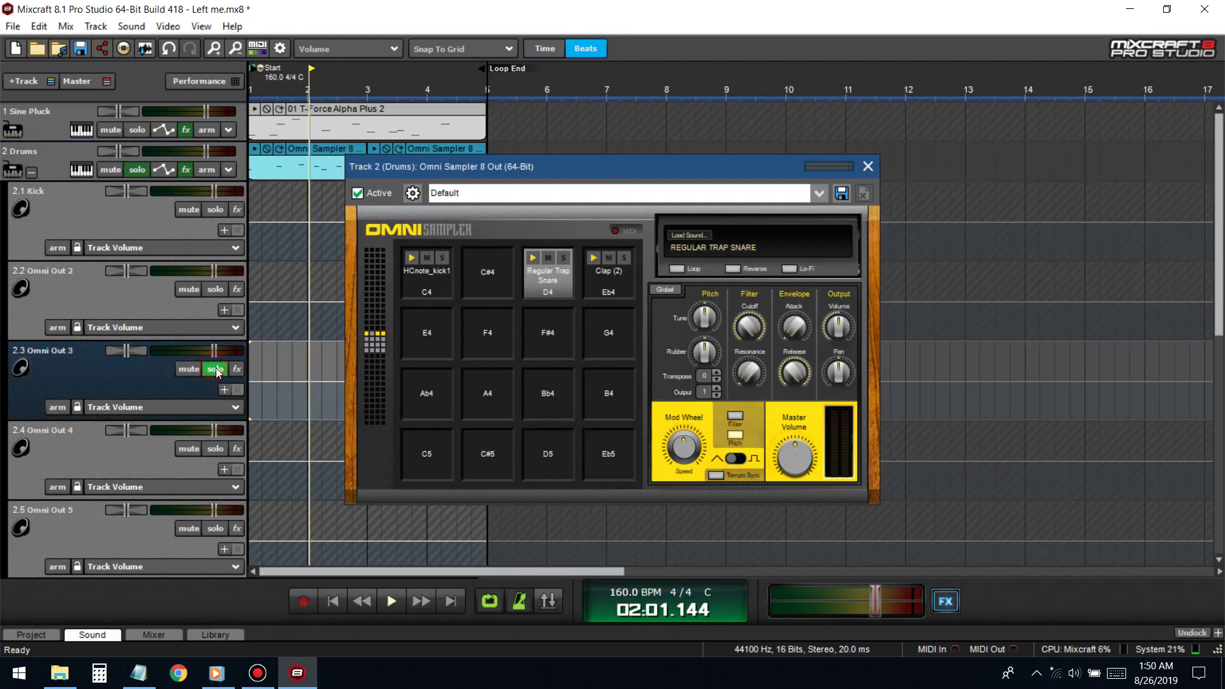
left_click(523, 263)
left_click(524, 263)
- Rename the first Drums output as Snare
left_click(39, 193)
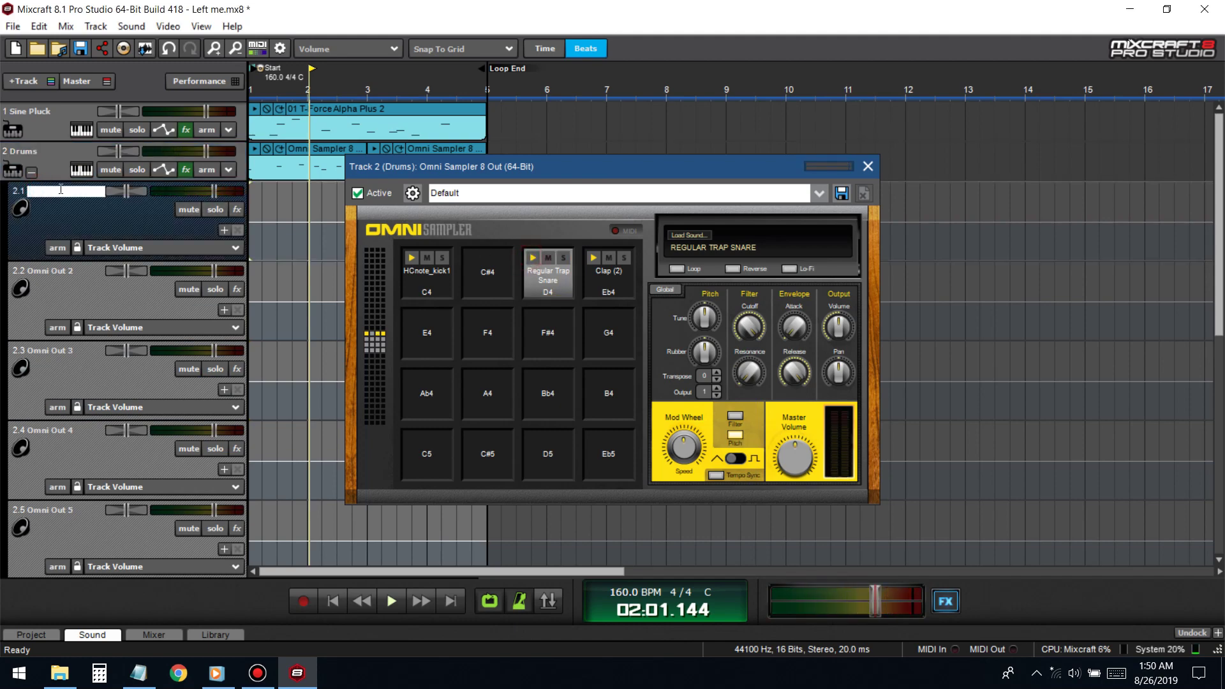
left_click(88, 291)
- Audition the HCnote_kick1 pad, and route the Regular Trap Snare pad to output 3 and the Clap (2) pad to output 4
left_click(412, 257)
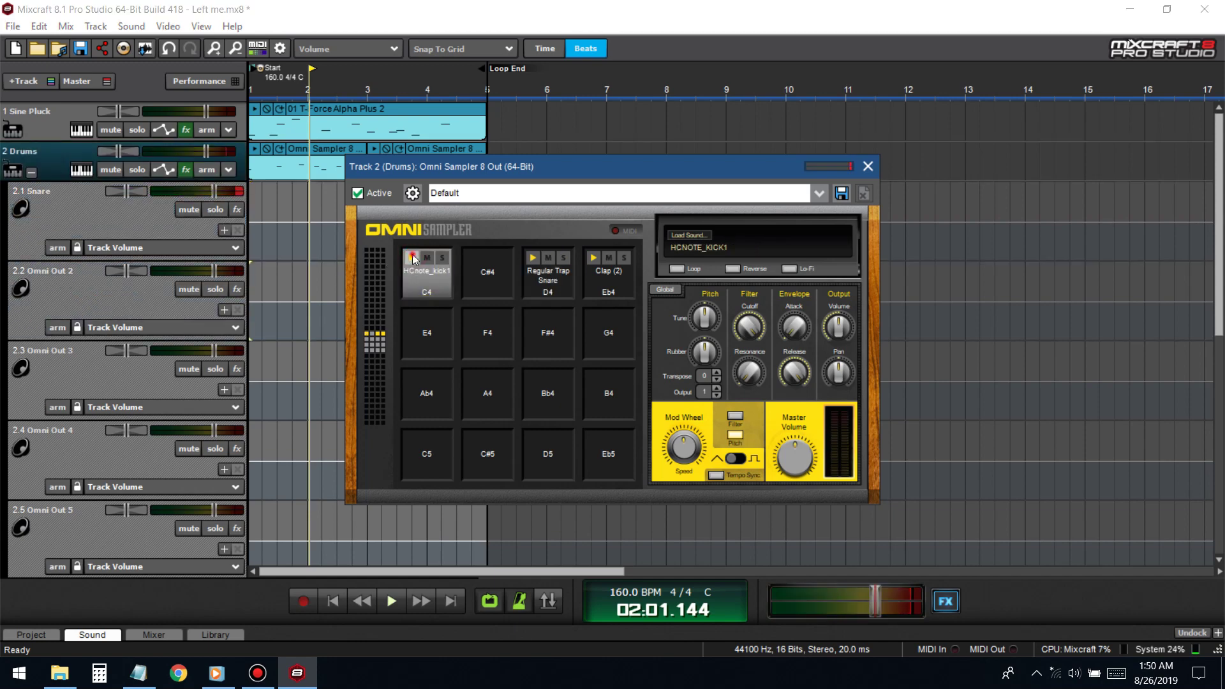
left_click(412, 257)
left_click(549, 283)
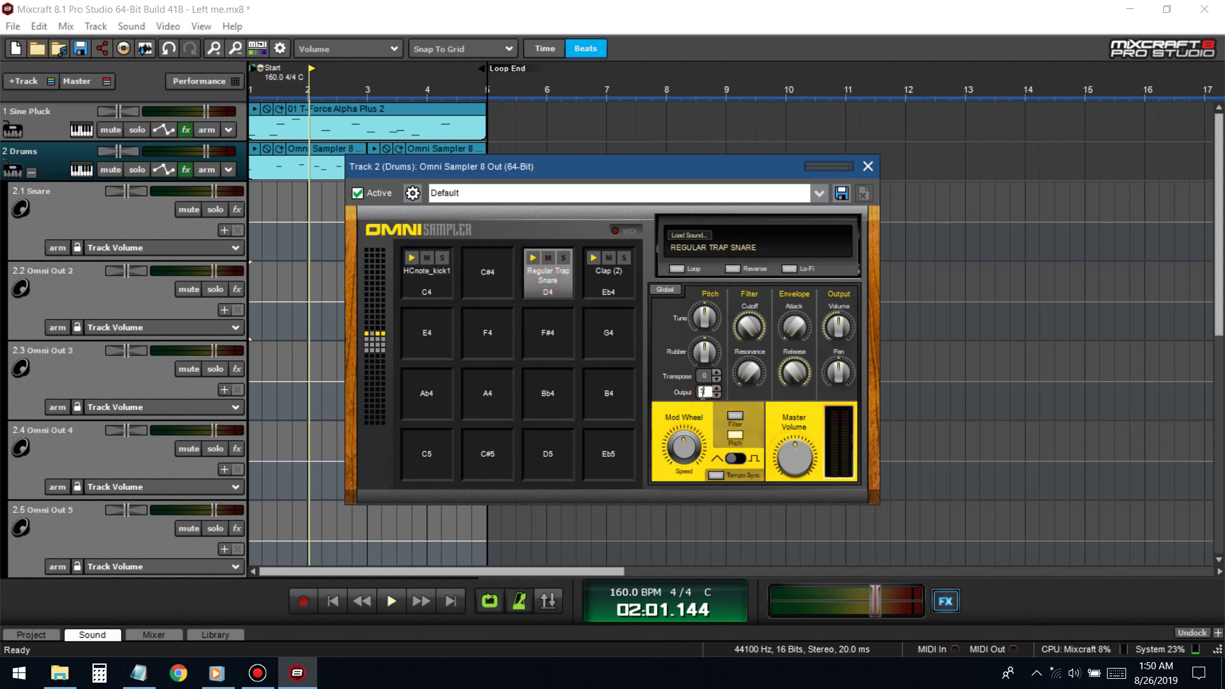
left_click(617, 273)
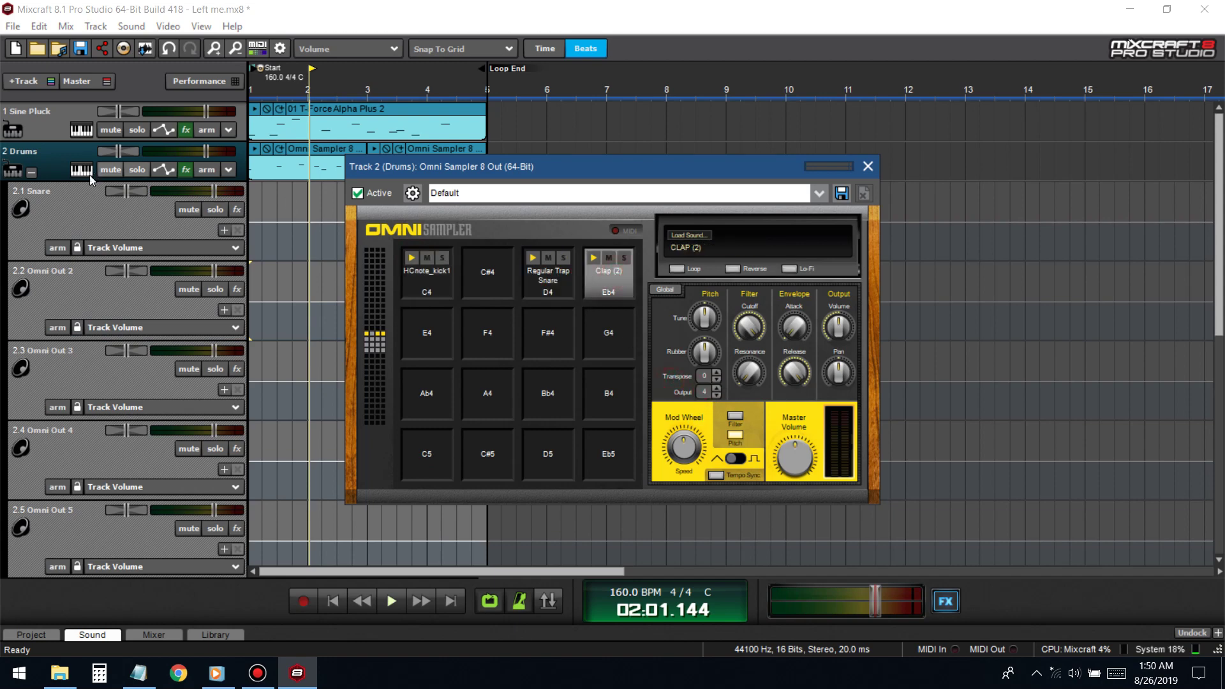
- Rename Drums output 2.1 as Kick, 2.3 as Snare and 2.4 as Clap
double_click(55, 191)
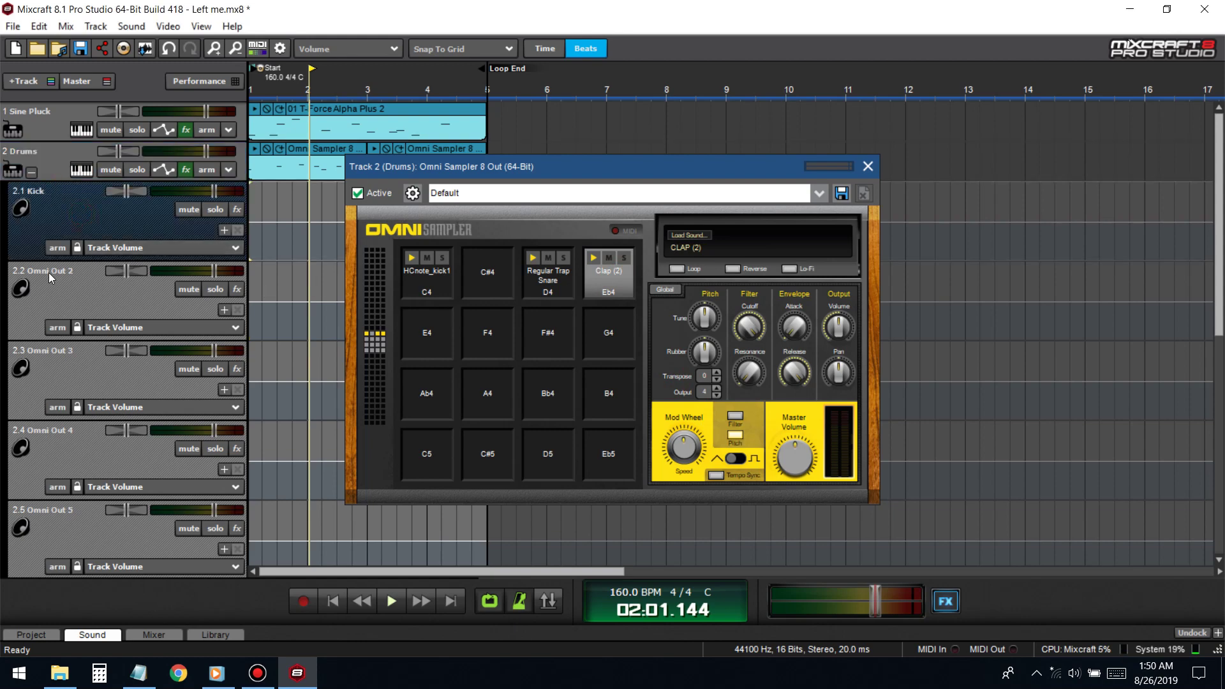
left_click(72, 358)
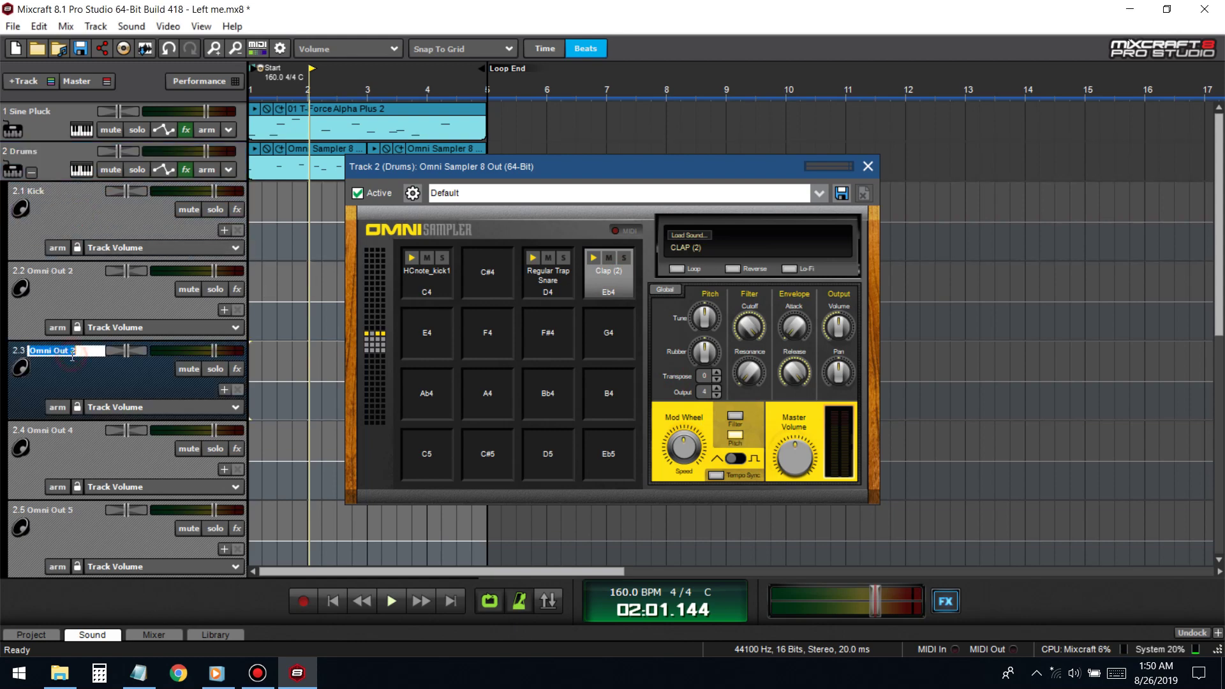
left_click(46, 429)
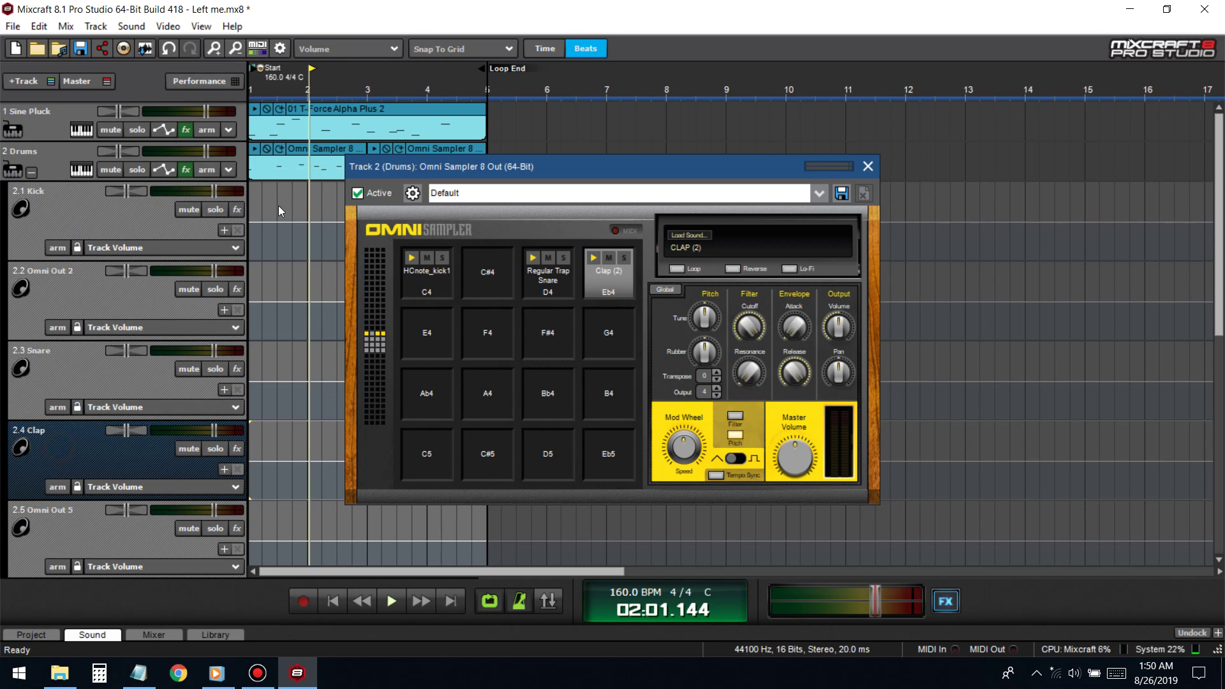
- Play the Drums track soloed with the Omni Sampler closed and slightly lower the Kick output's volume
key("space")
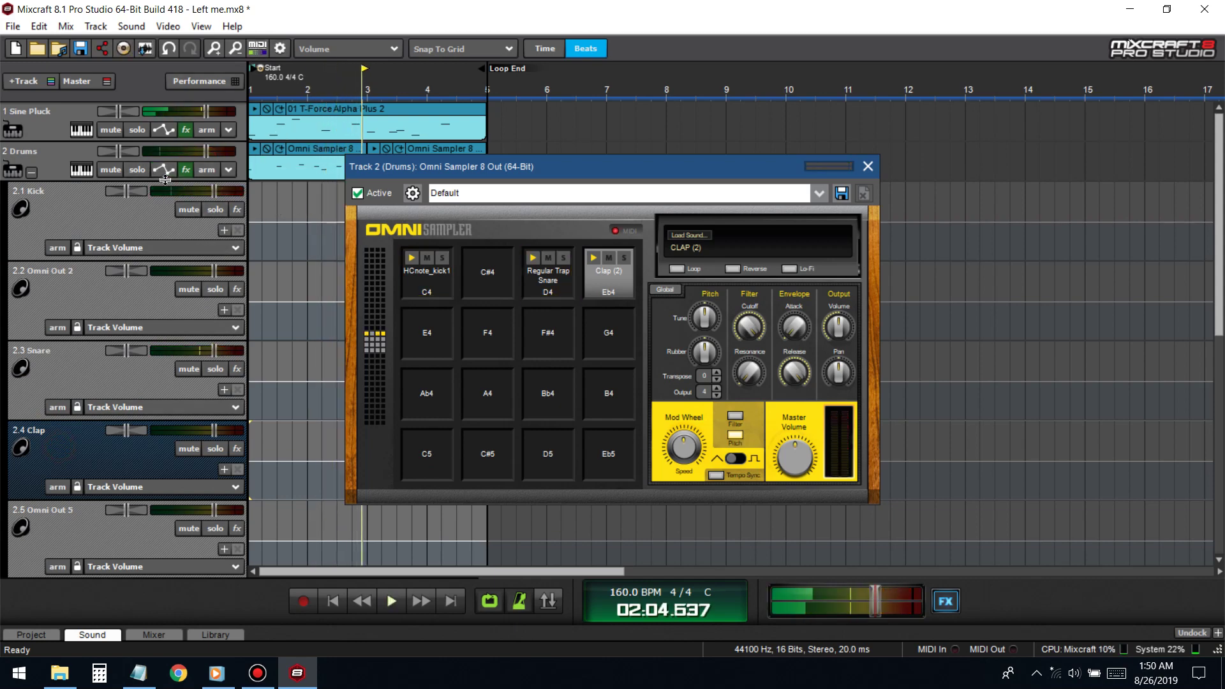
left_click(138, 170)
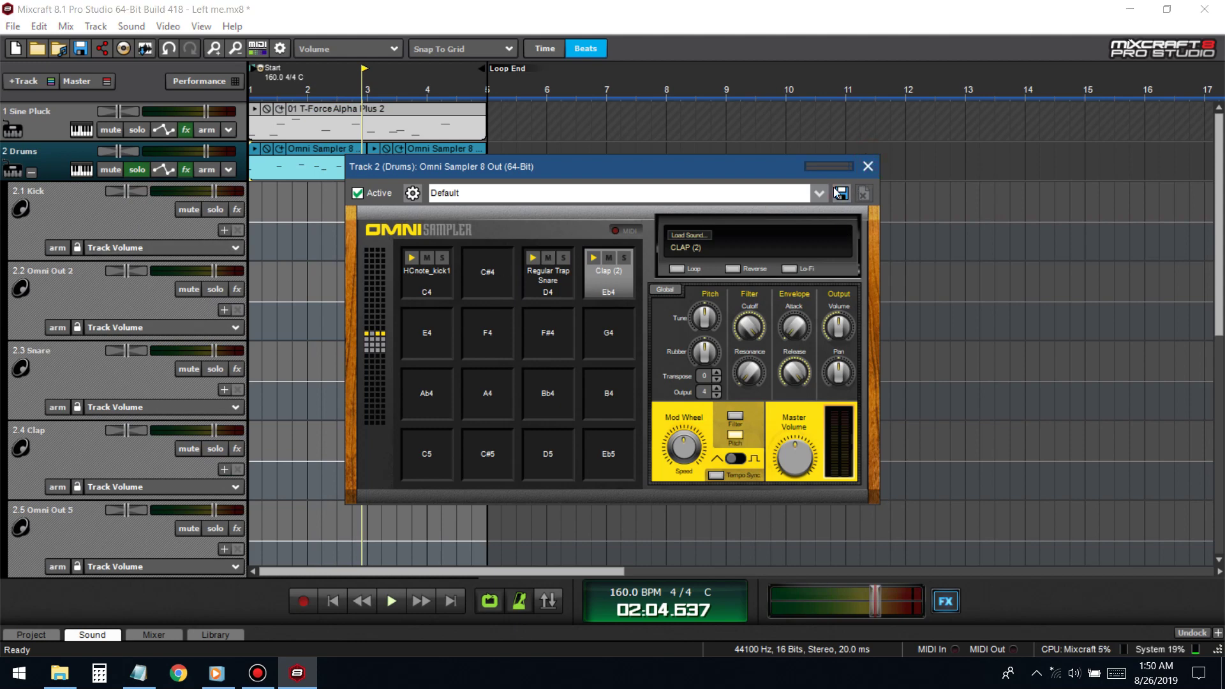
left_click(868, 167)
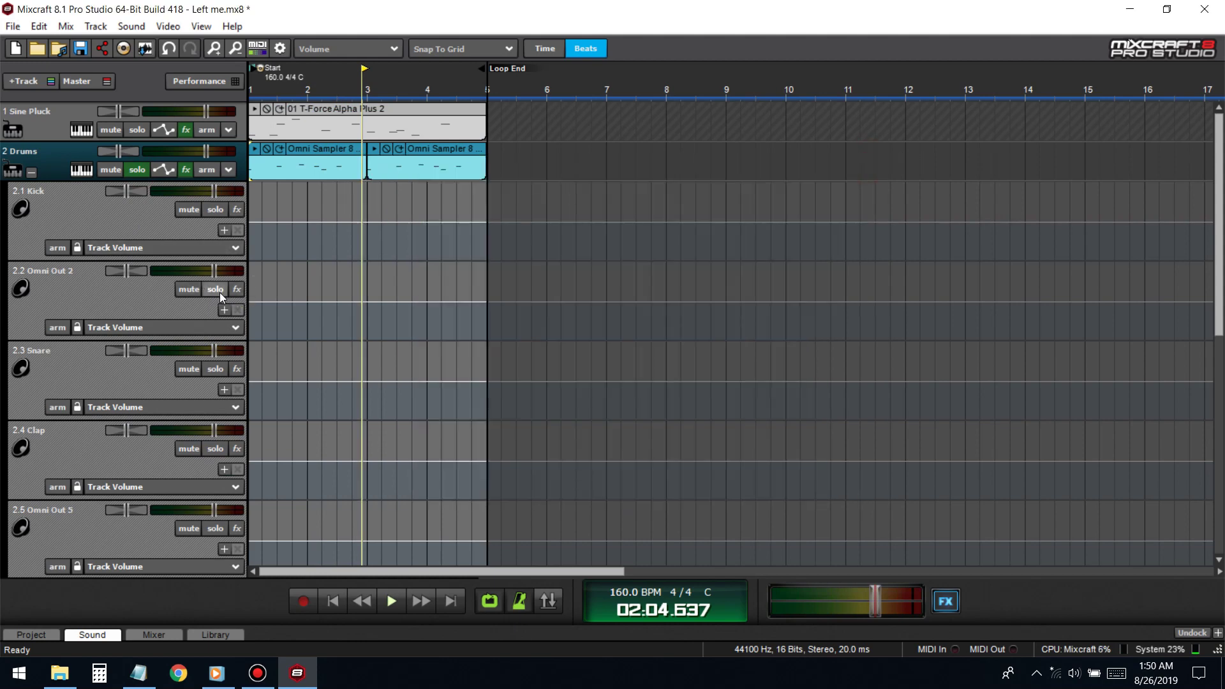
key("space")
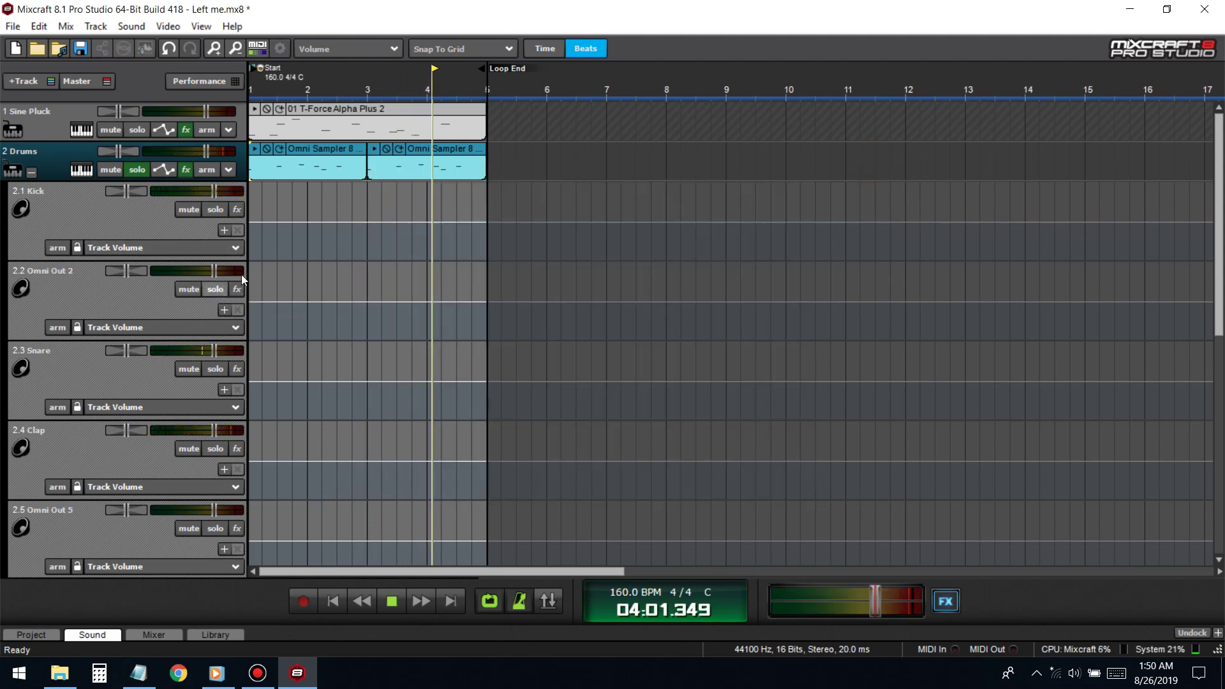
left_click(212, 190)
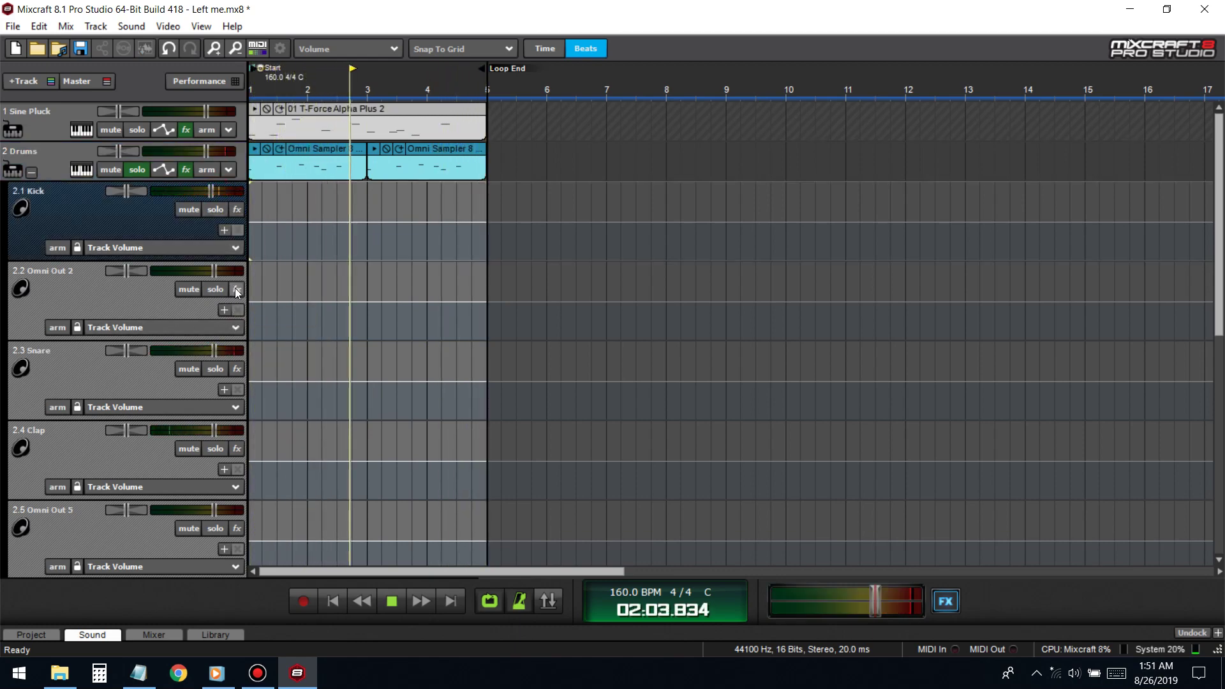
- Add FabFilter Pro-Q 2 x64 to the Snare output and open its editor
left_click(237, 371)
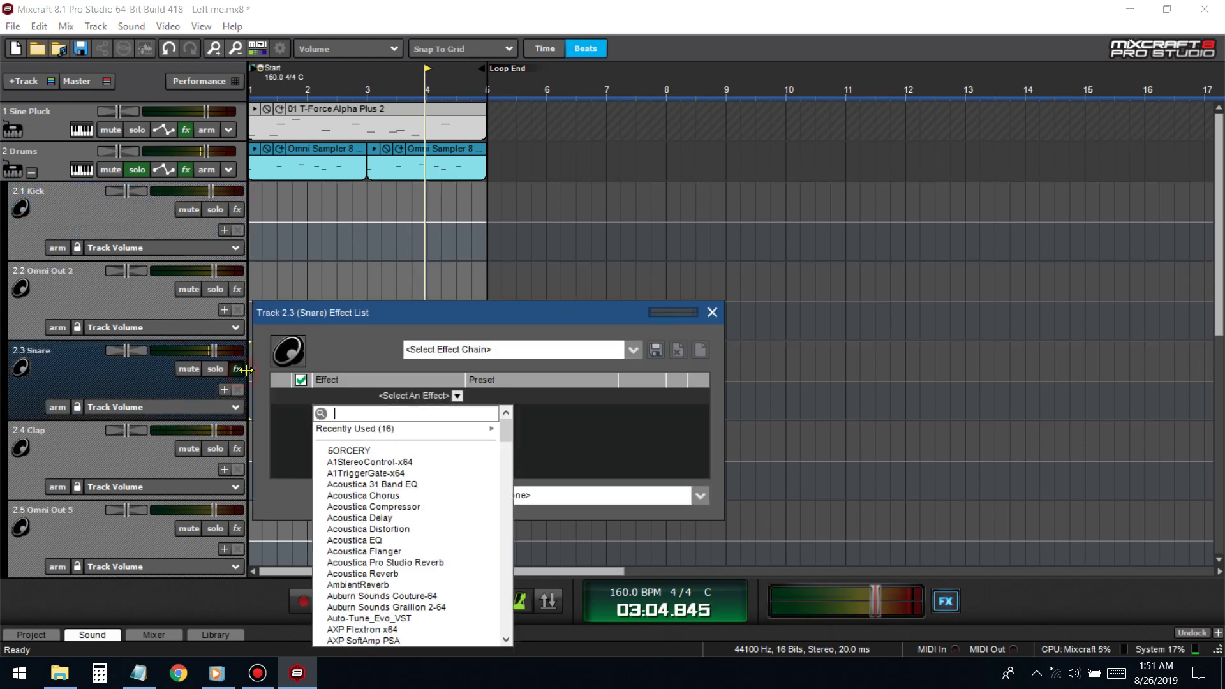
mouse_move(447, 428)
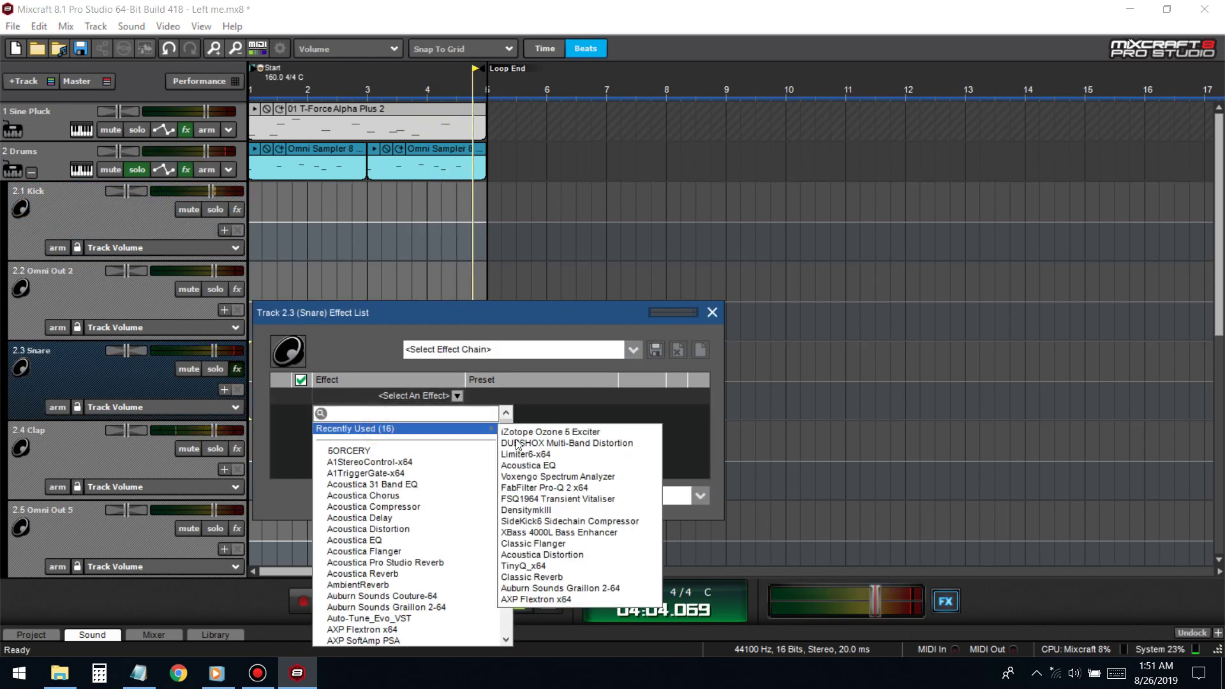
left_click(593, 488)
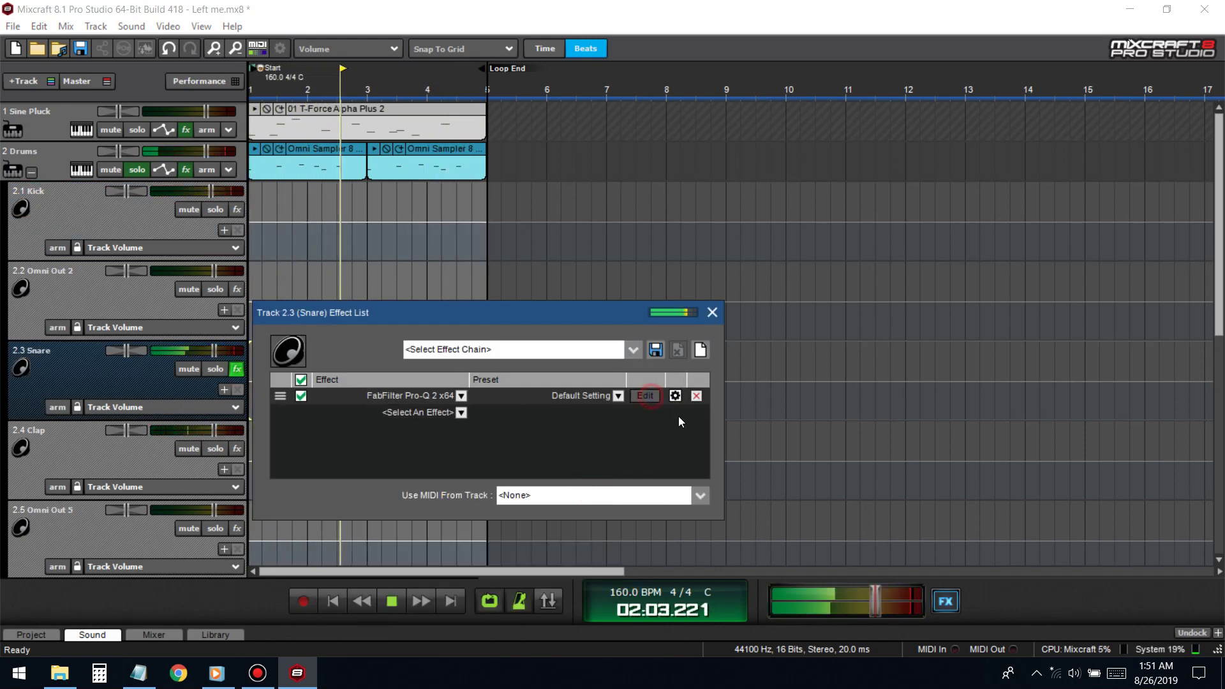
left_click(649, 396)
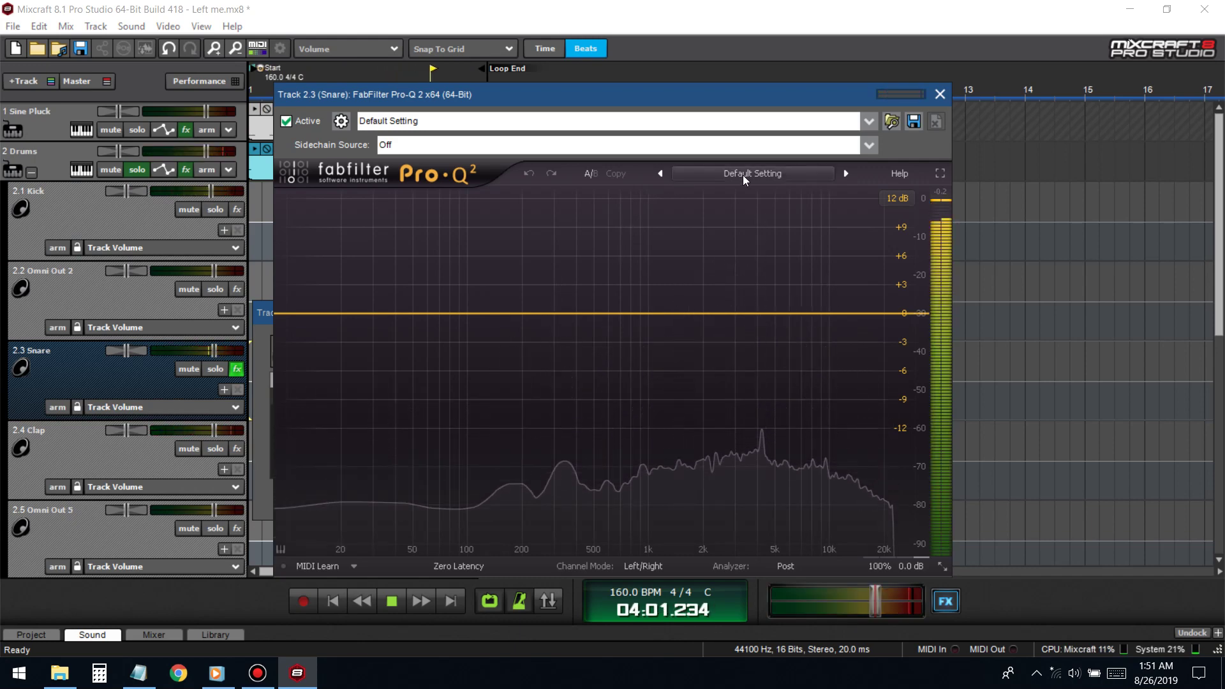
- Load the Low Cut preset in Pro-Q 2 and move the cut to about 211 Hz with a Q of about 0.9
left_click(747, 173)
left_click(717, 471)
left_click_drag(413, 313, 529, 326)
scroll(456, 323, "down", 3)
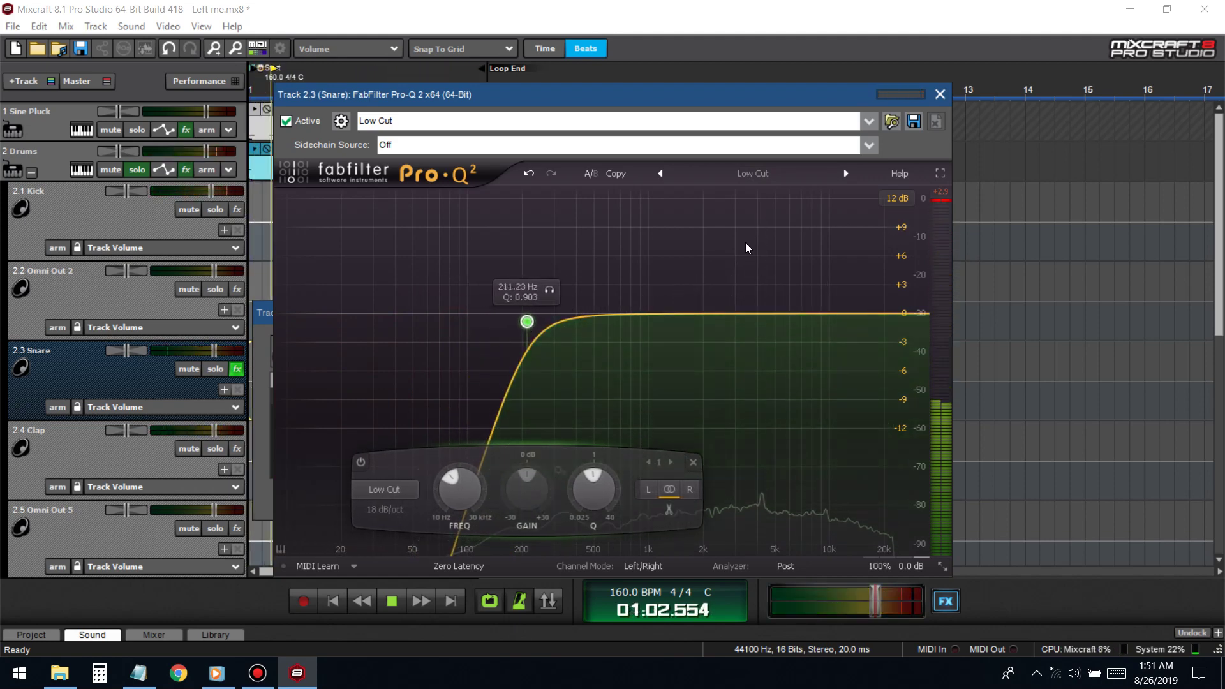
- With the Snare soloed, add a cut of about 4 dB just above 1 kHz and a 2.5 dB boost at about 7.7 kHz
left_click(215, 368)
left_click(678, 314)
left_click_drag(678, 315, 669, 353)
left_click_drag(778, 315, 811, 291)
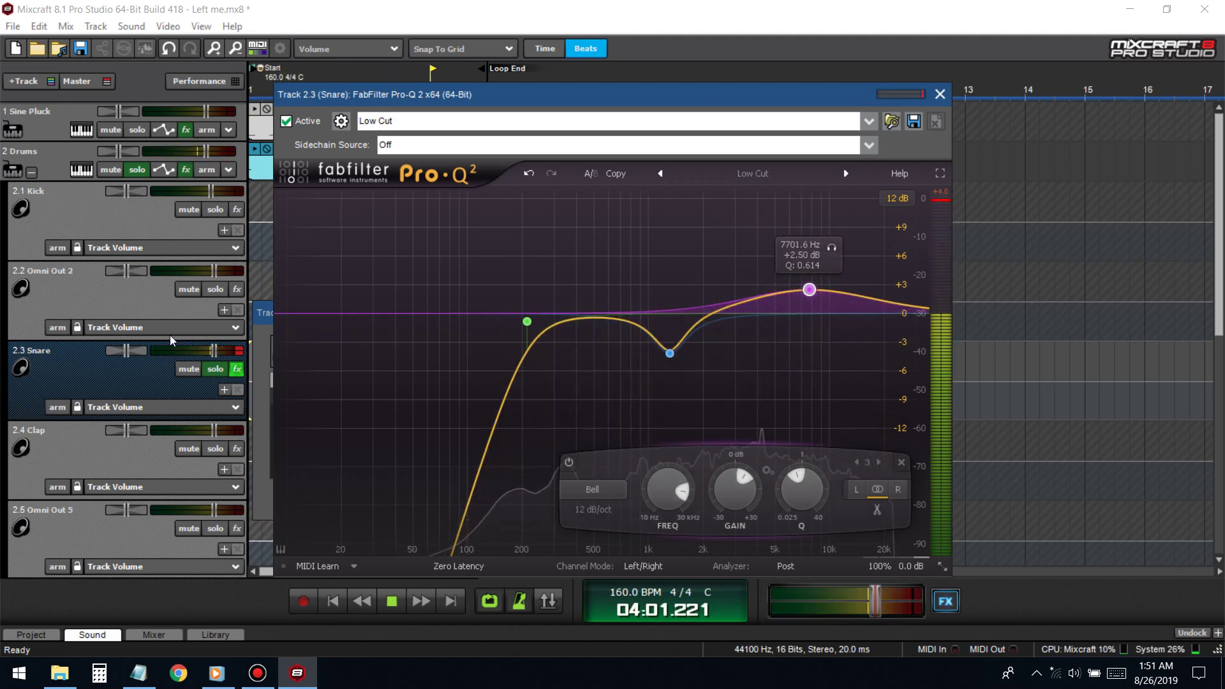
- Add Limiter6-x64 after the EQ on the Snare output and lower the Snare volume to about -2.8 dB, closing its effect list
left_click(940, 94)
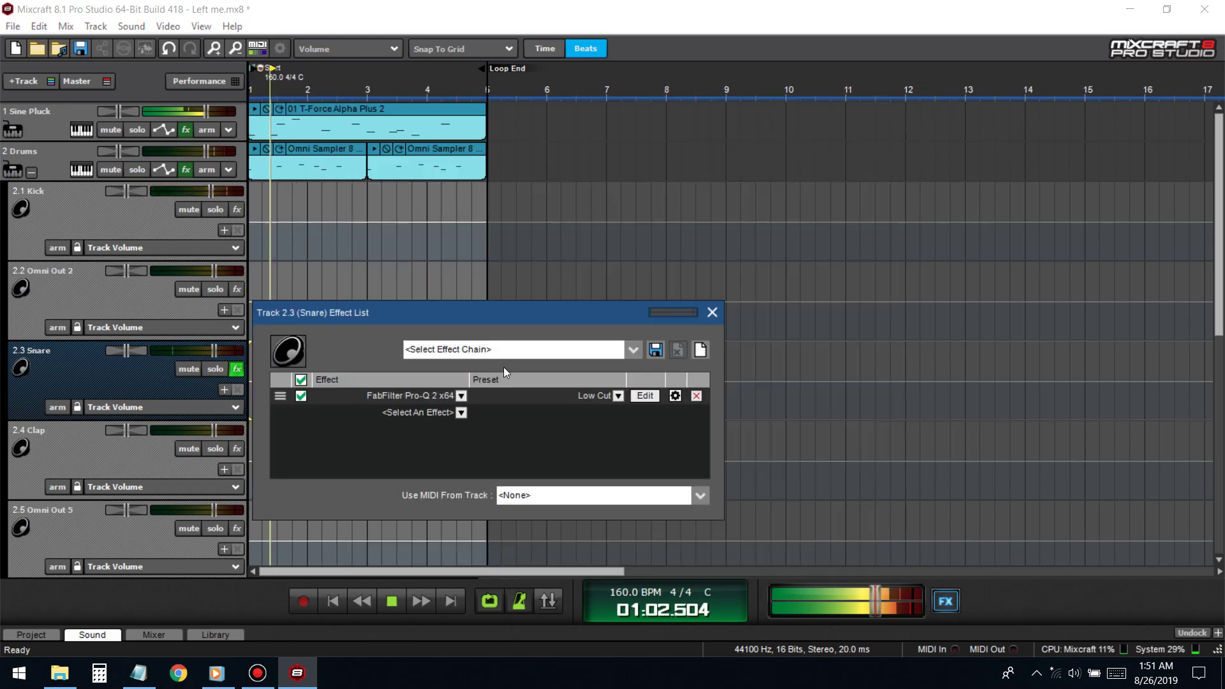
left_click(430, 412)
mouse_move(462, 446)
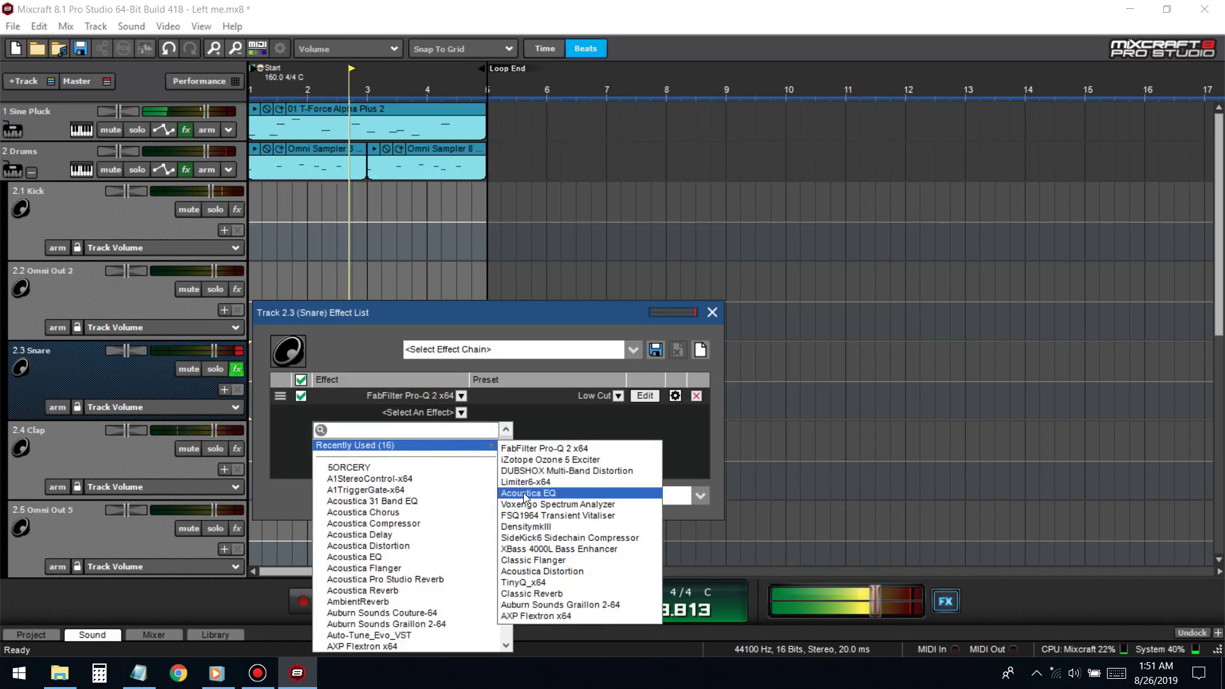
left_click(574, 495)
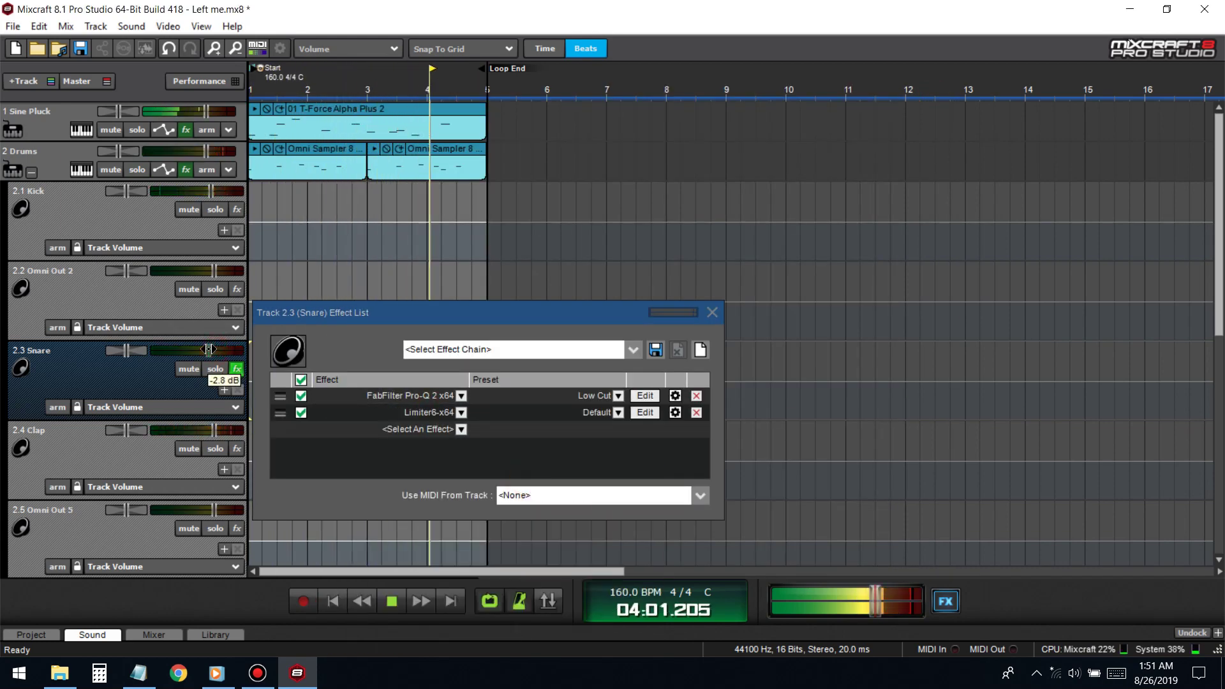
left_click(34, 169)
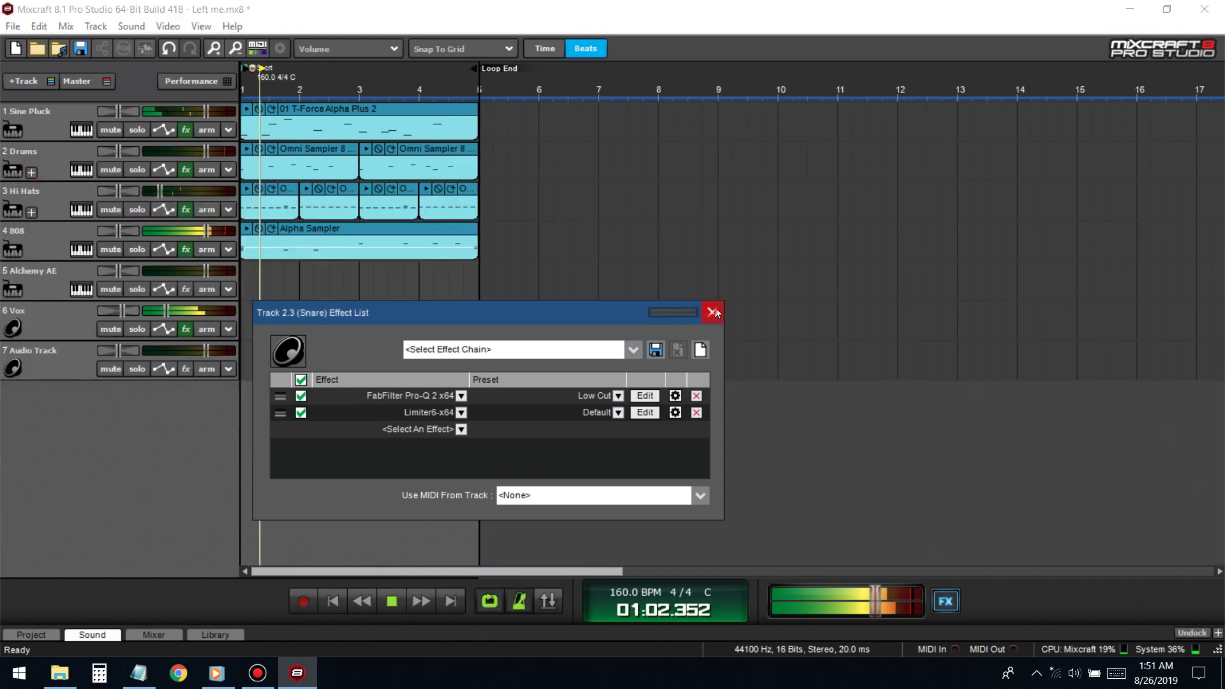
left_click(712, 312)
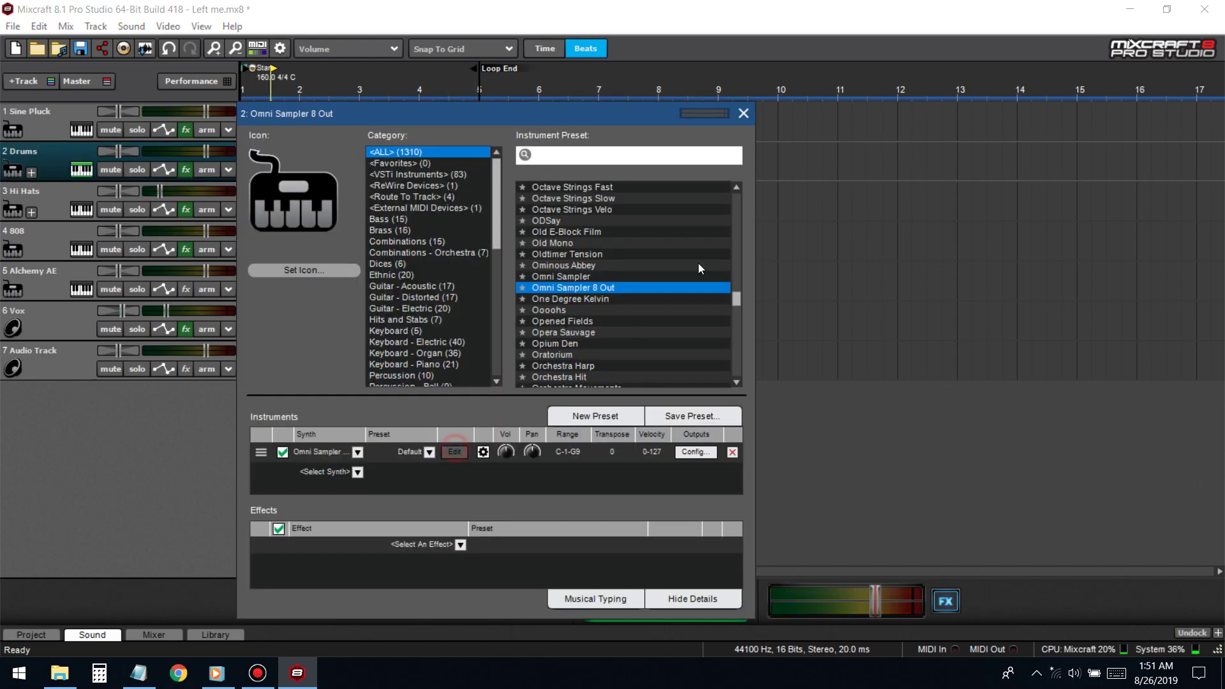
- Open the Drums track's Omni Sampler editor and, while the loop plays from the start, lower the Clap (2) pad's volume and raise its filter resonance
left_click(455, 452)
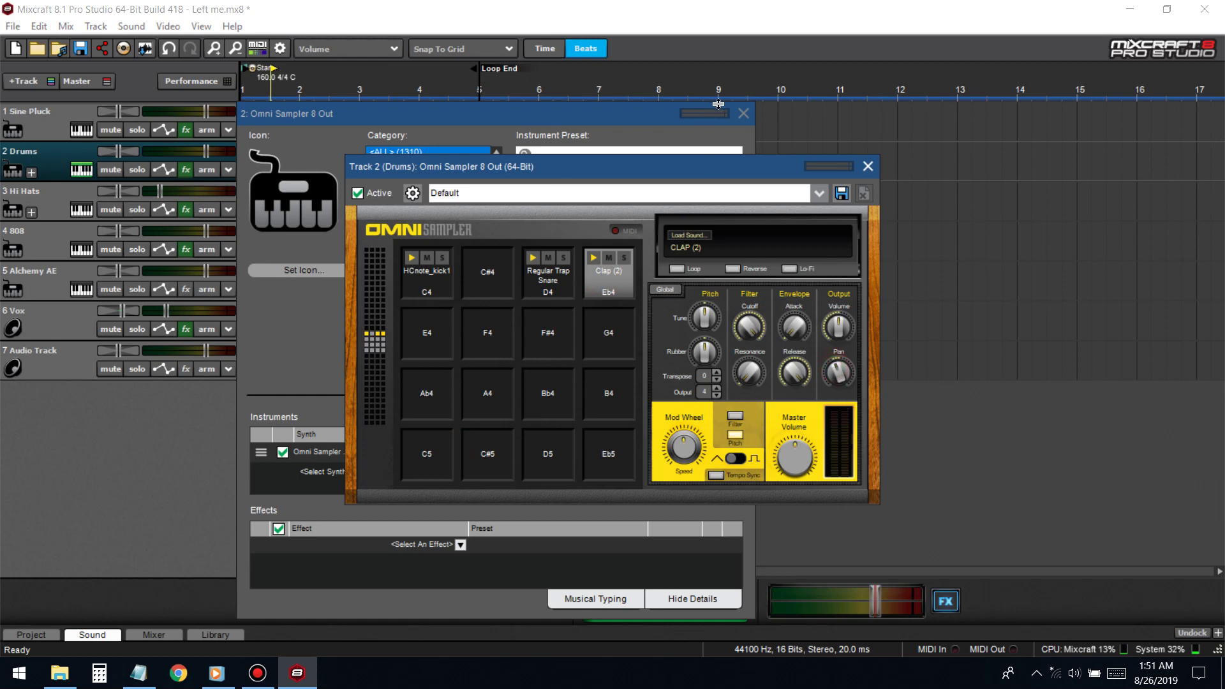
left_click(740, 113)
left_click(331, 598)
key("space")
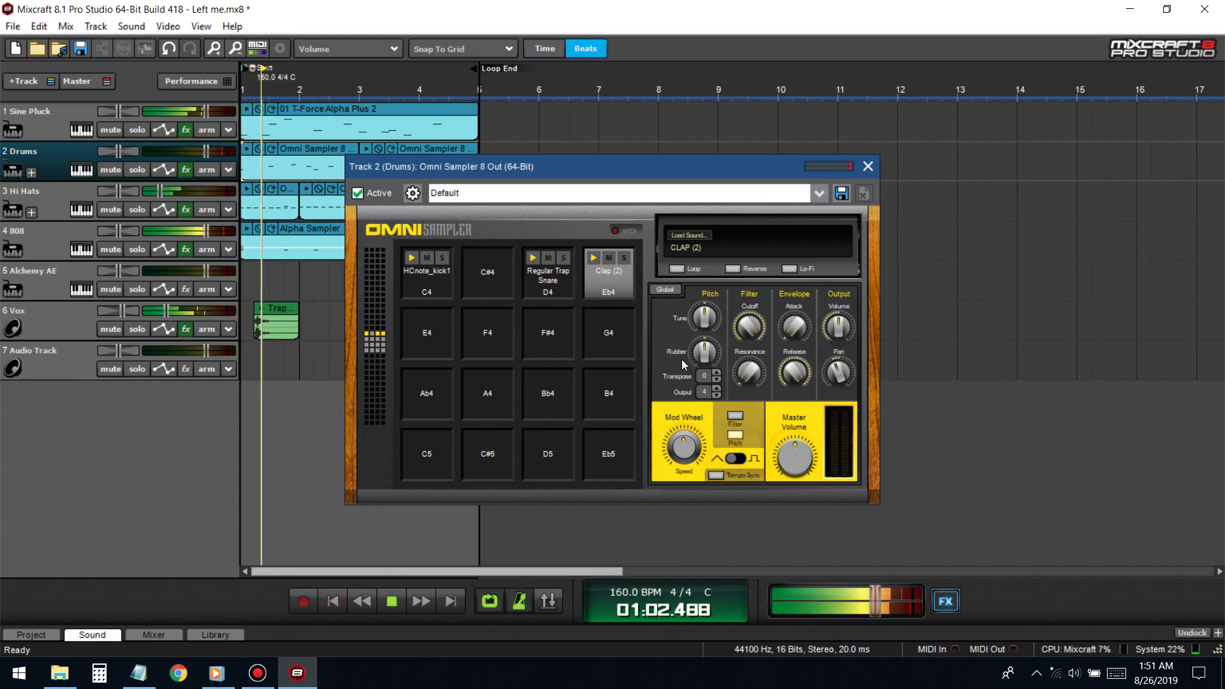
left_click_drag(837, 339, 844, 351)
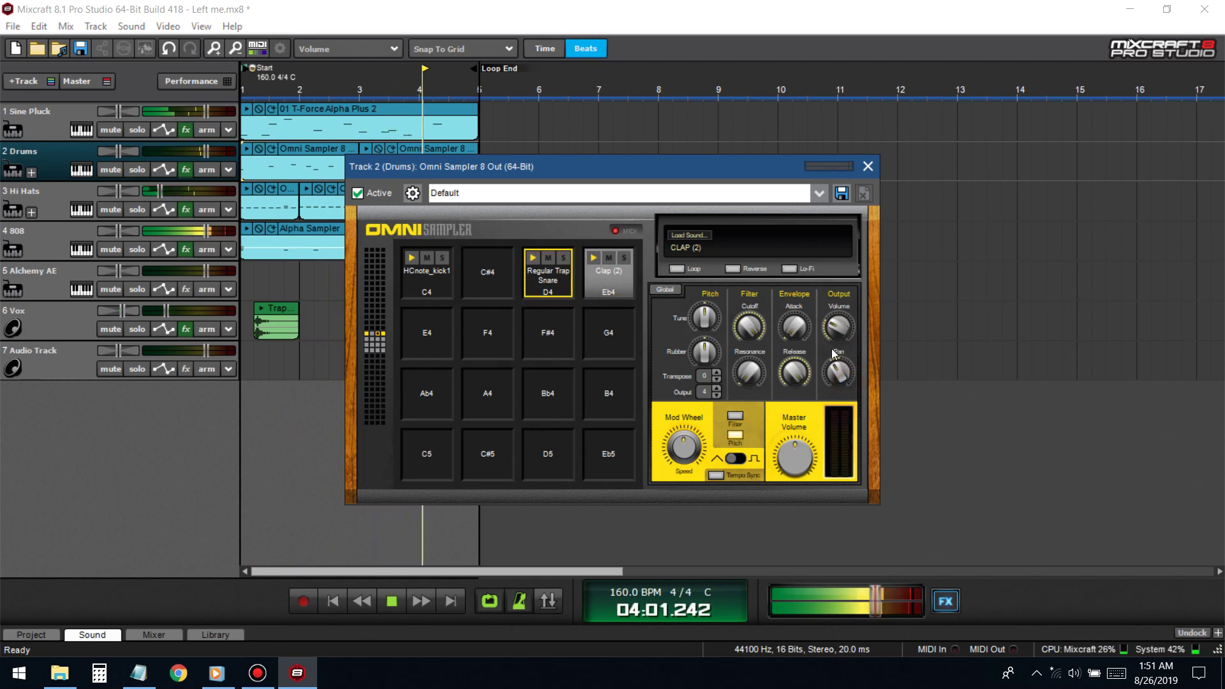
left_click_drag(750, 372, 750, 358)
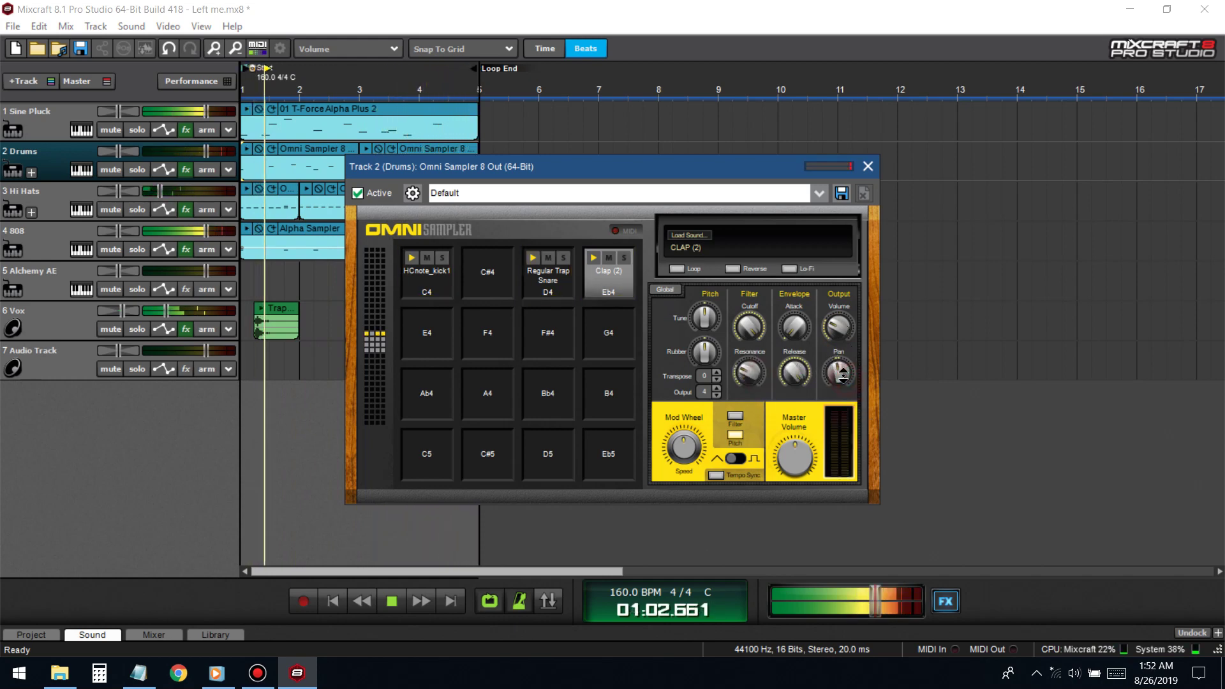
key("space")
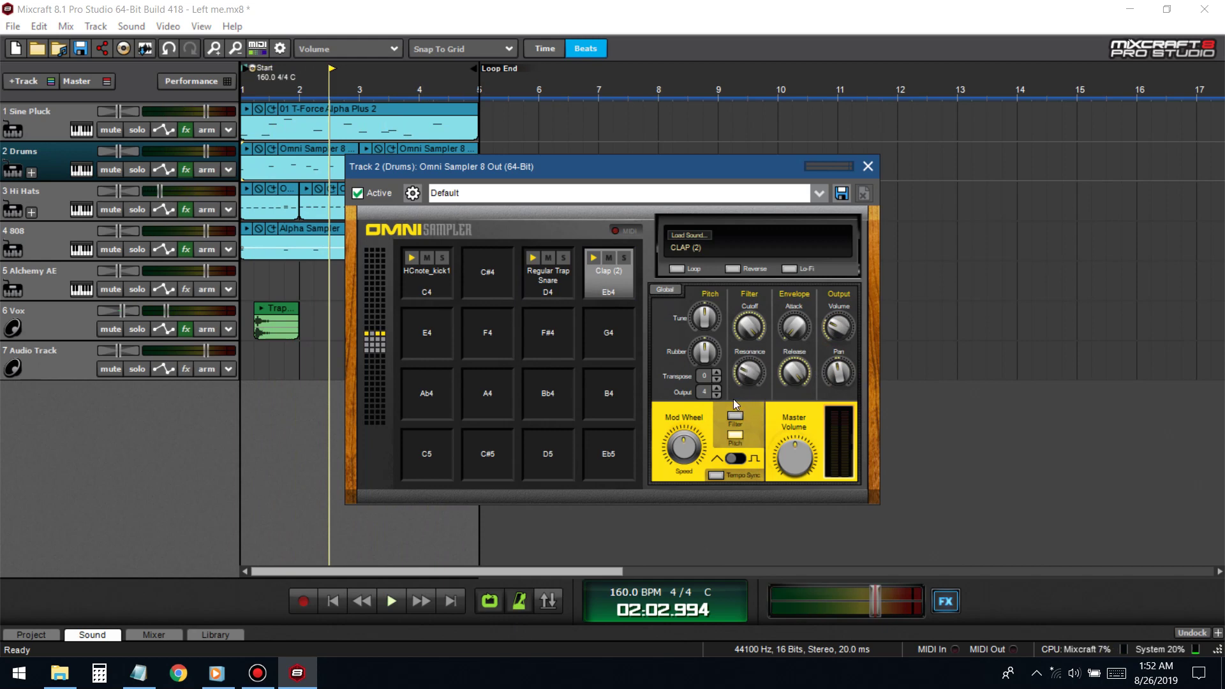
- Play the loop from the start to check the adjusted clap in the full mix, closing the sampler editor and stopping playback
left_click(331, 605)
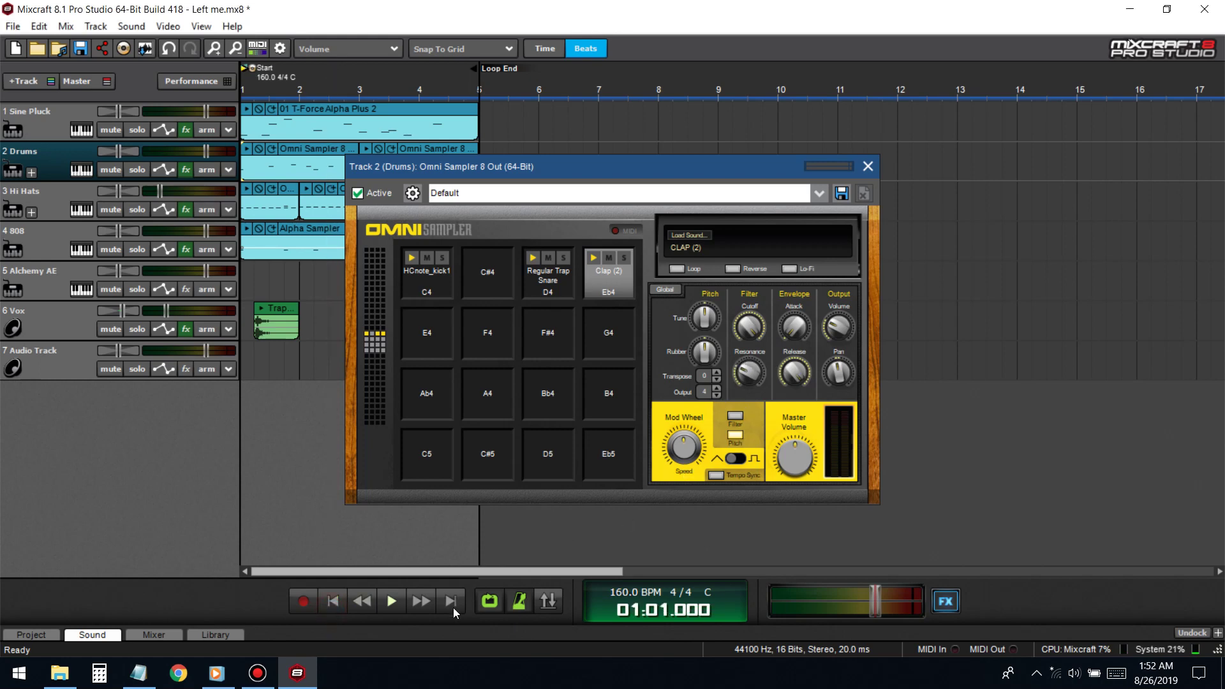
left_click(393, 599)
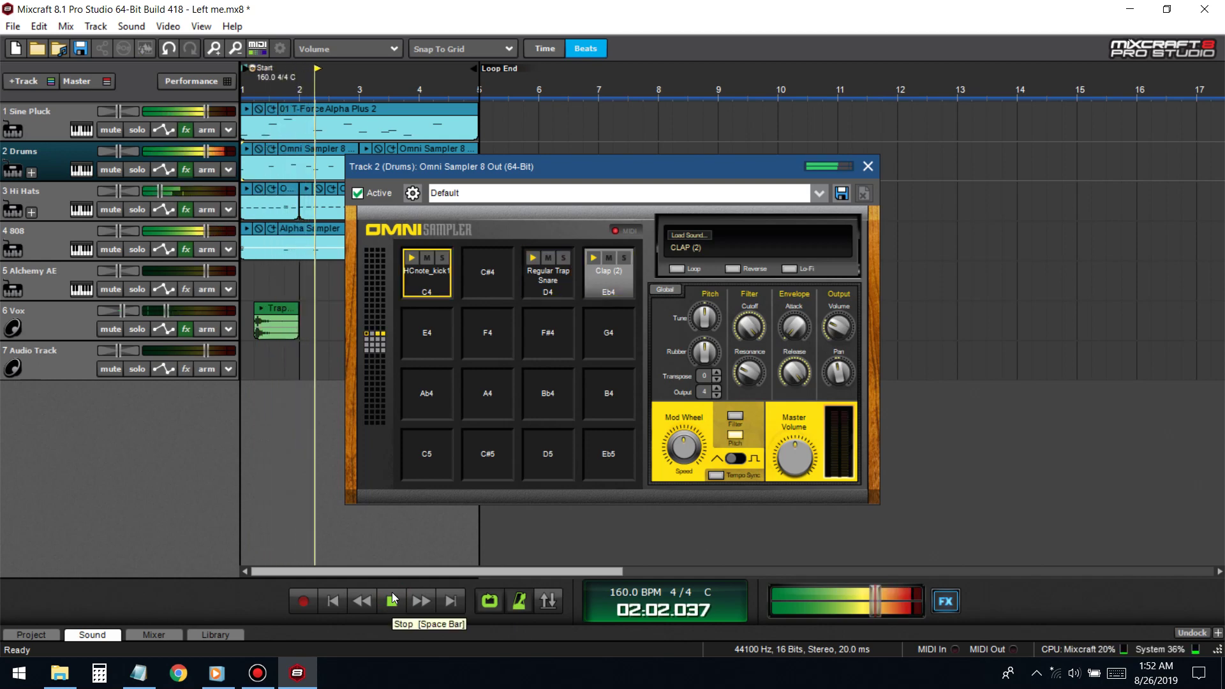
left_click(868, 167)
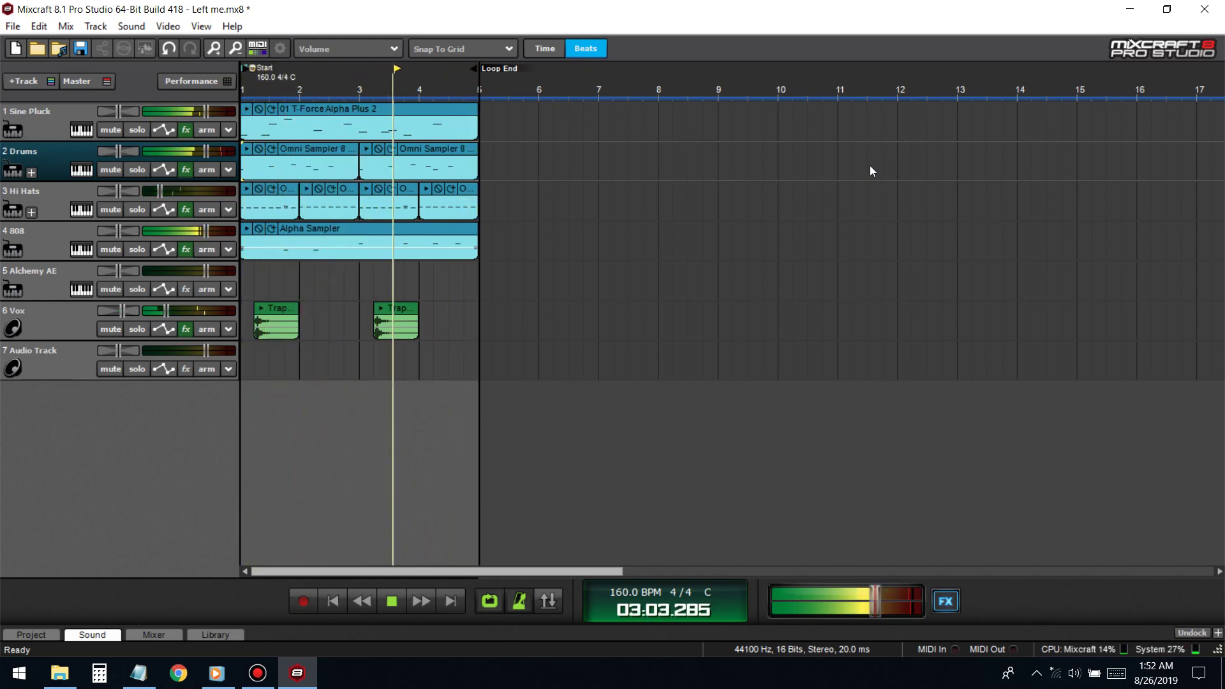
key("space")
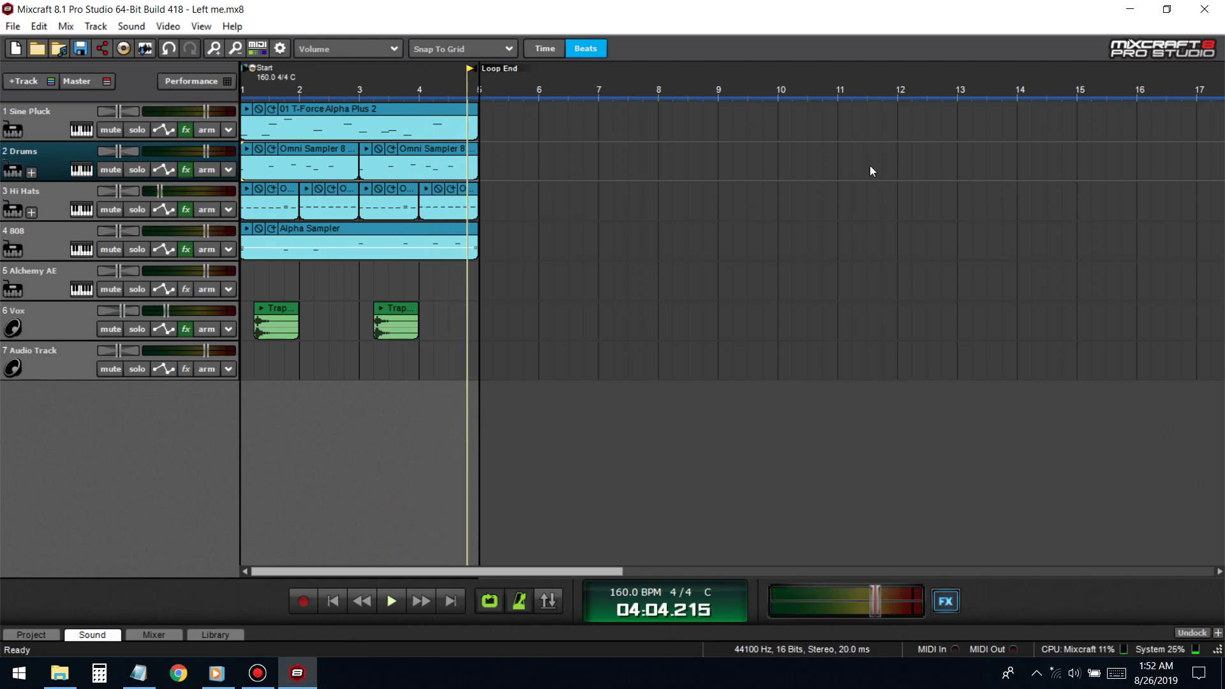